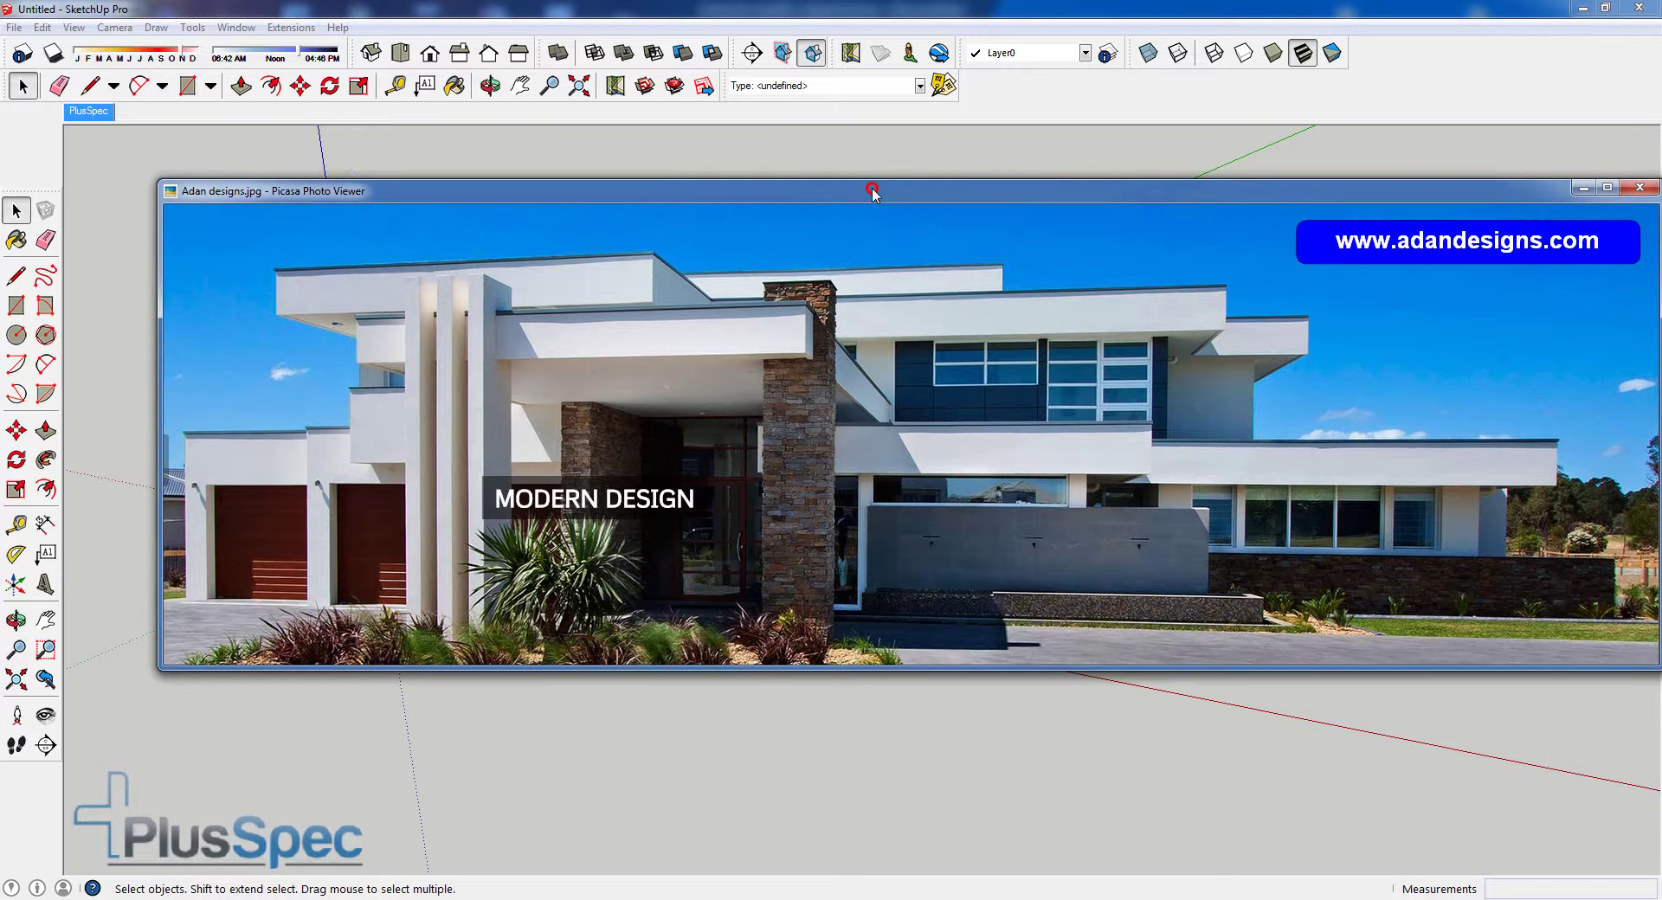
# - Reposition the Picasa window showing the Adan designs.jpg modern house photo
pyautogui.moveTo(869, 197); pyautogui.dragTo(789, 278)
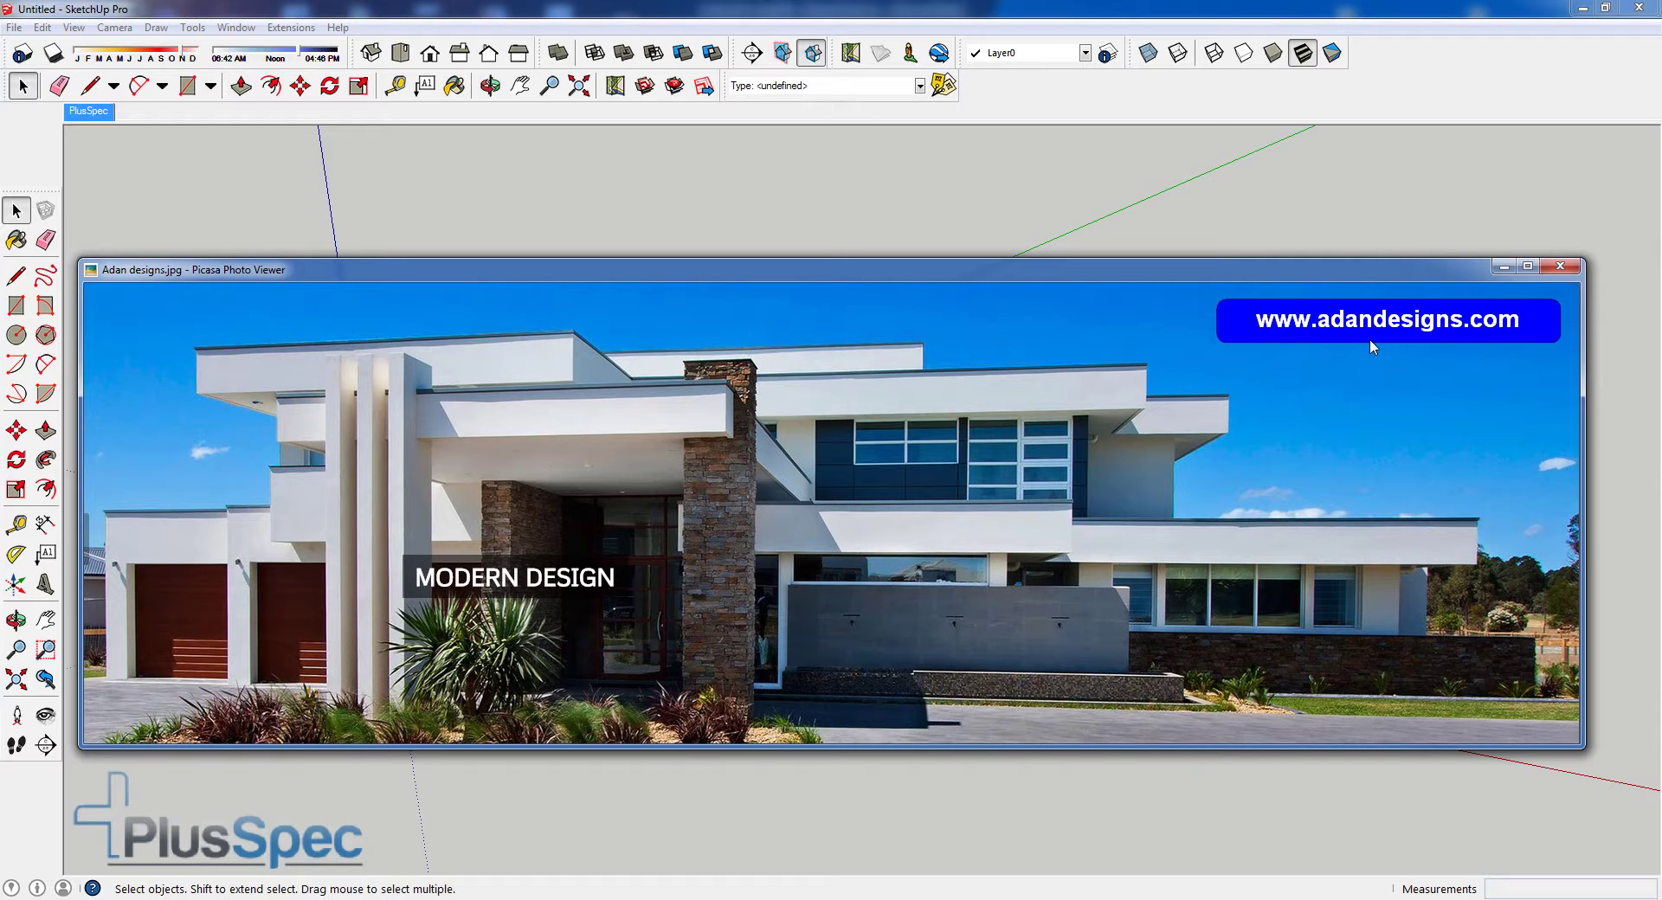
# - Extrude the floor footprint into a 2400 mm tall ground-floor block
pyautogui.click(1504, 268)
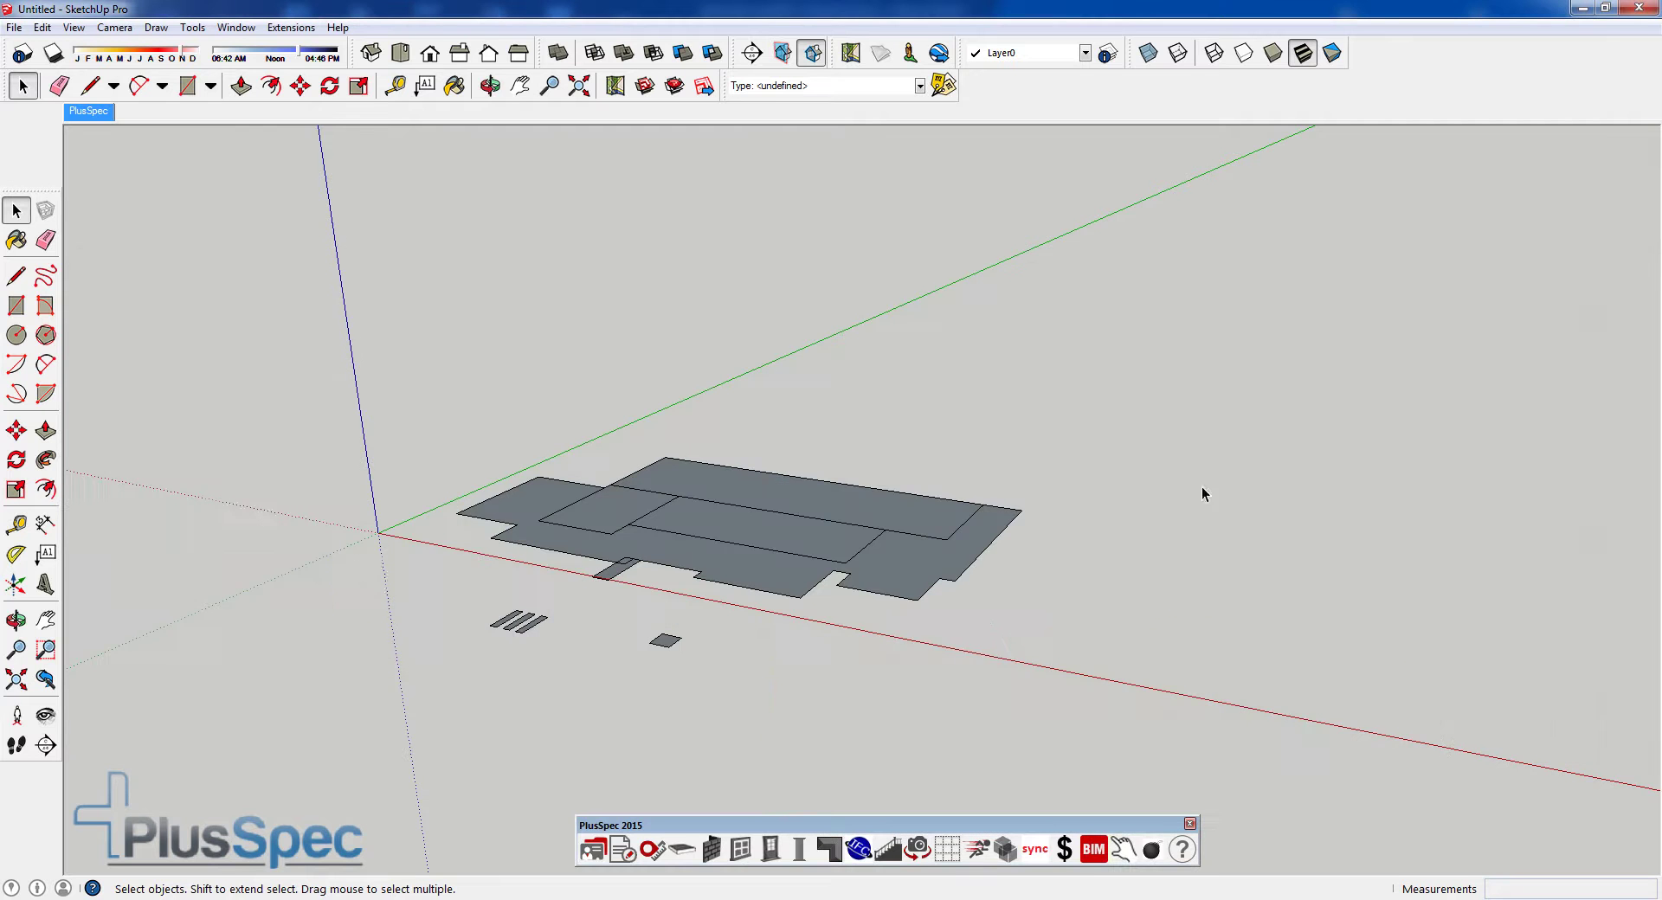
pyautogui.moveTo(1002, 625)
pyautogui.mouseDown(button='middle')
pyautogui.moveTo(927, 641)
pyautogui.moveTo(995, 700)
pyautogui.moveTo(942, 639)
pyautogui.mouseUp(button='middle')
pyautogui.scroll(2, 943, 639)
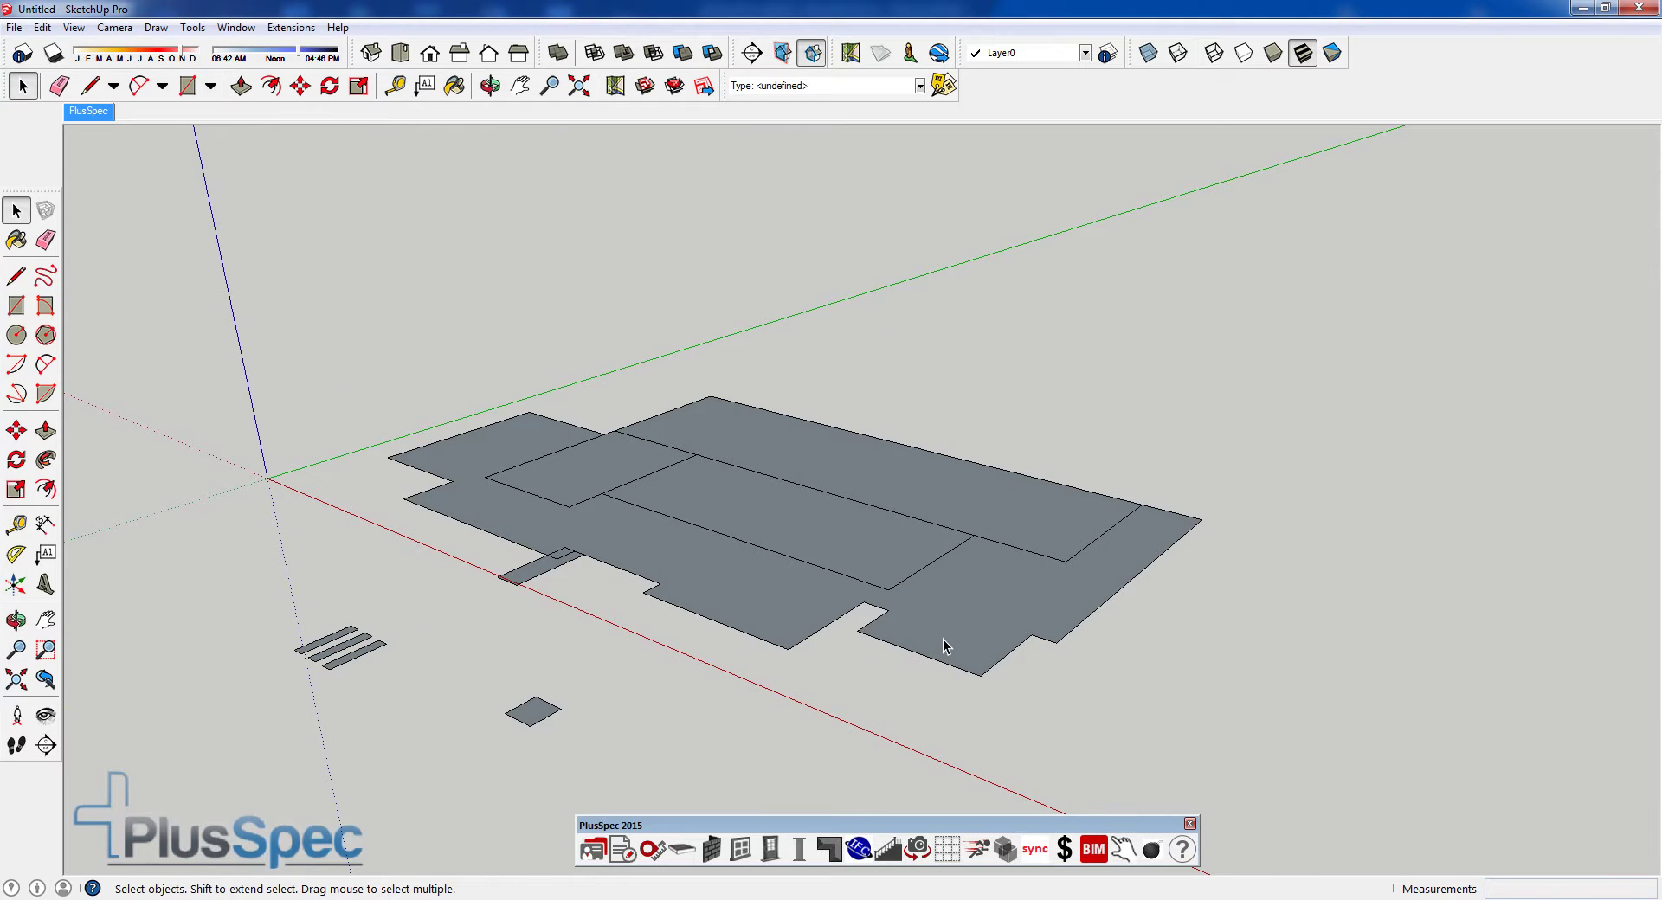
pyautogui.click(943, 639)
pyautogui.press('p')
pyautogui.moveTo(968, 597); pyautogui.dragTo(976, 563)
pyautogui.write('2400')
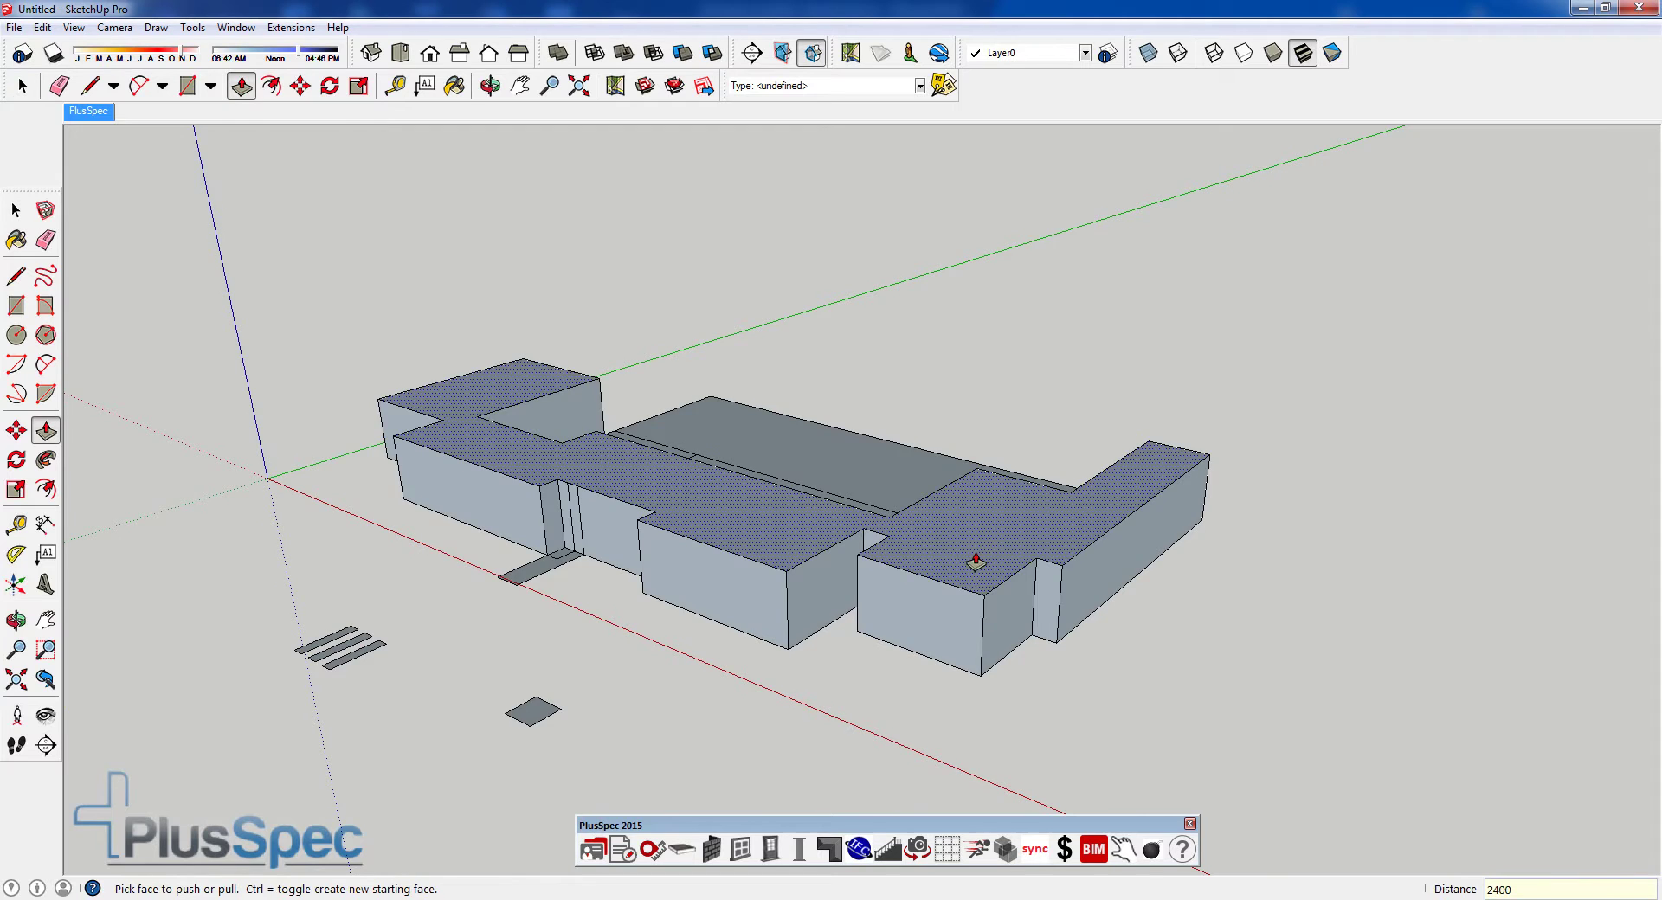
pyautogui.press('Return')
# - Push the recessed face flush and raise the right, middle and left roof faces into taller blocks
pyautogui.moveTo(976, 562); pyautogui.dragTo(741, 463, button='middle')
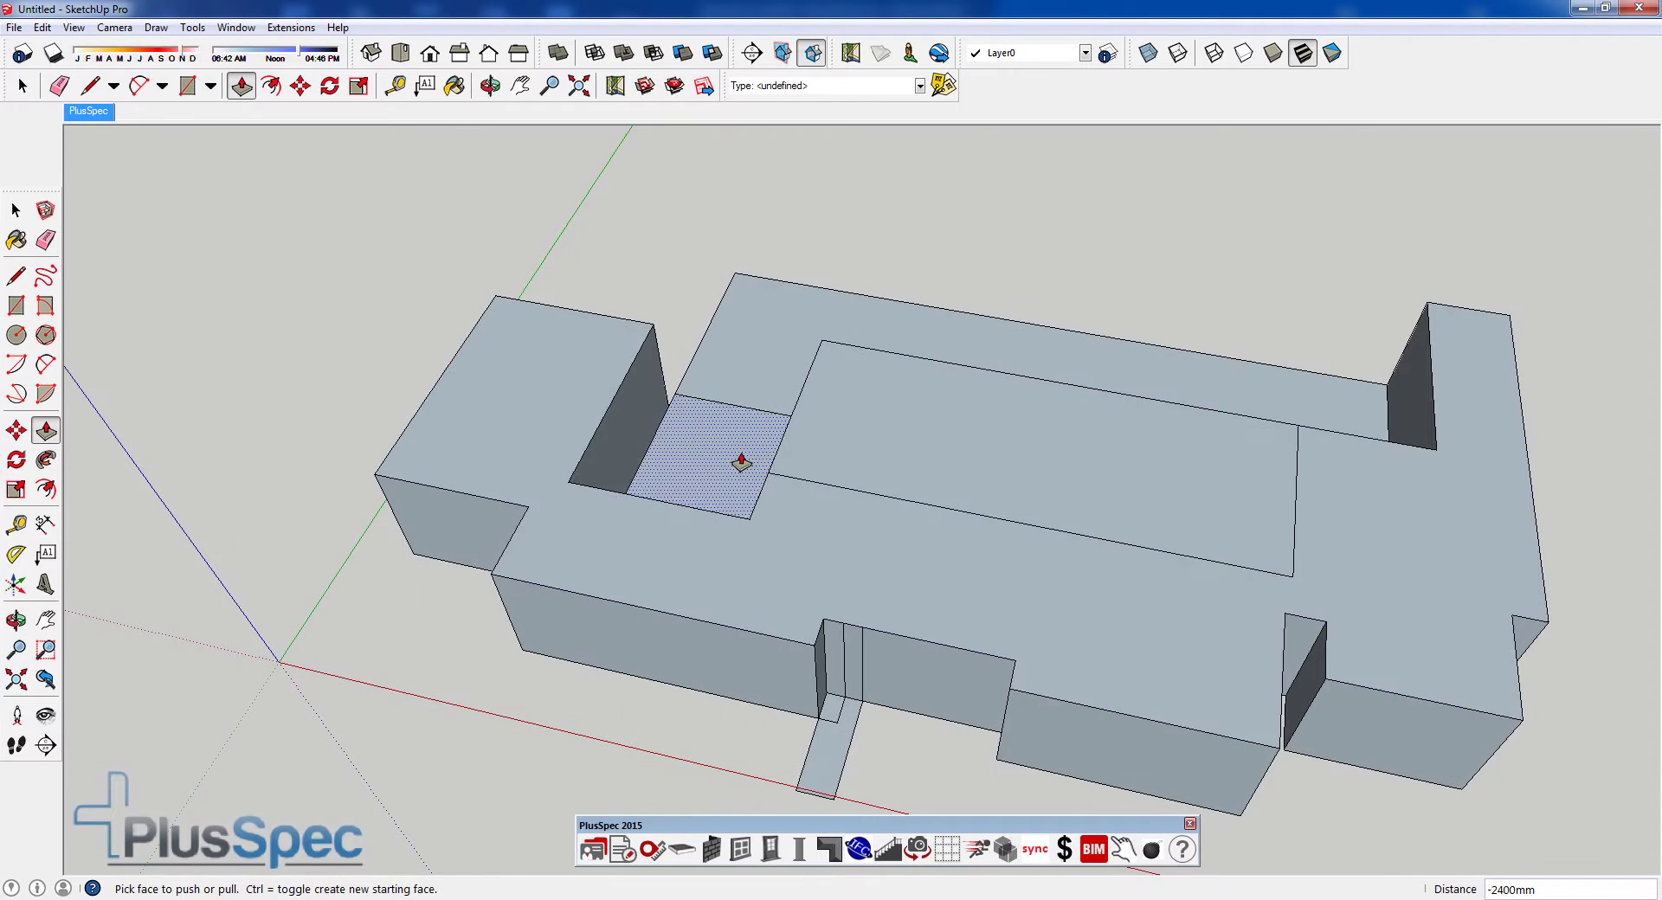
pyautogui.moveTo(741, 463); pyautogui.dragTo(874, 452)
pyautogui.moveTo(874, 453); pyautogui.dragTo(1069, 480, button='middle')
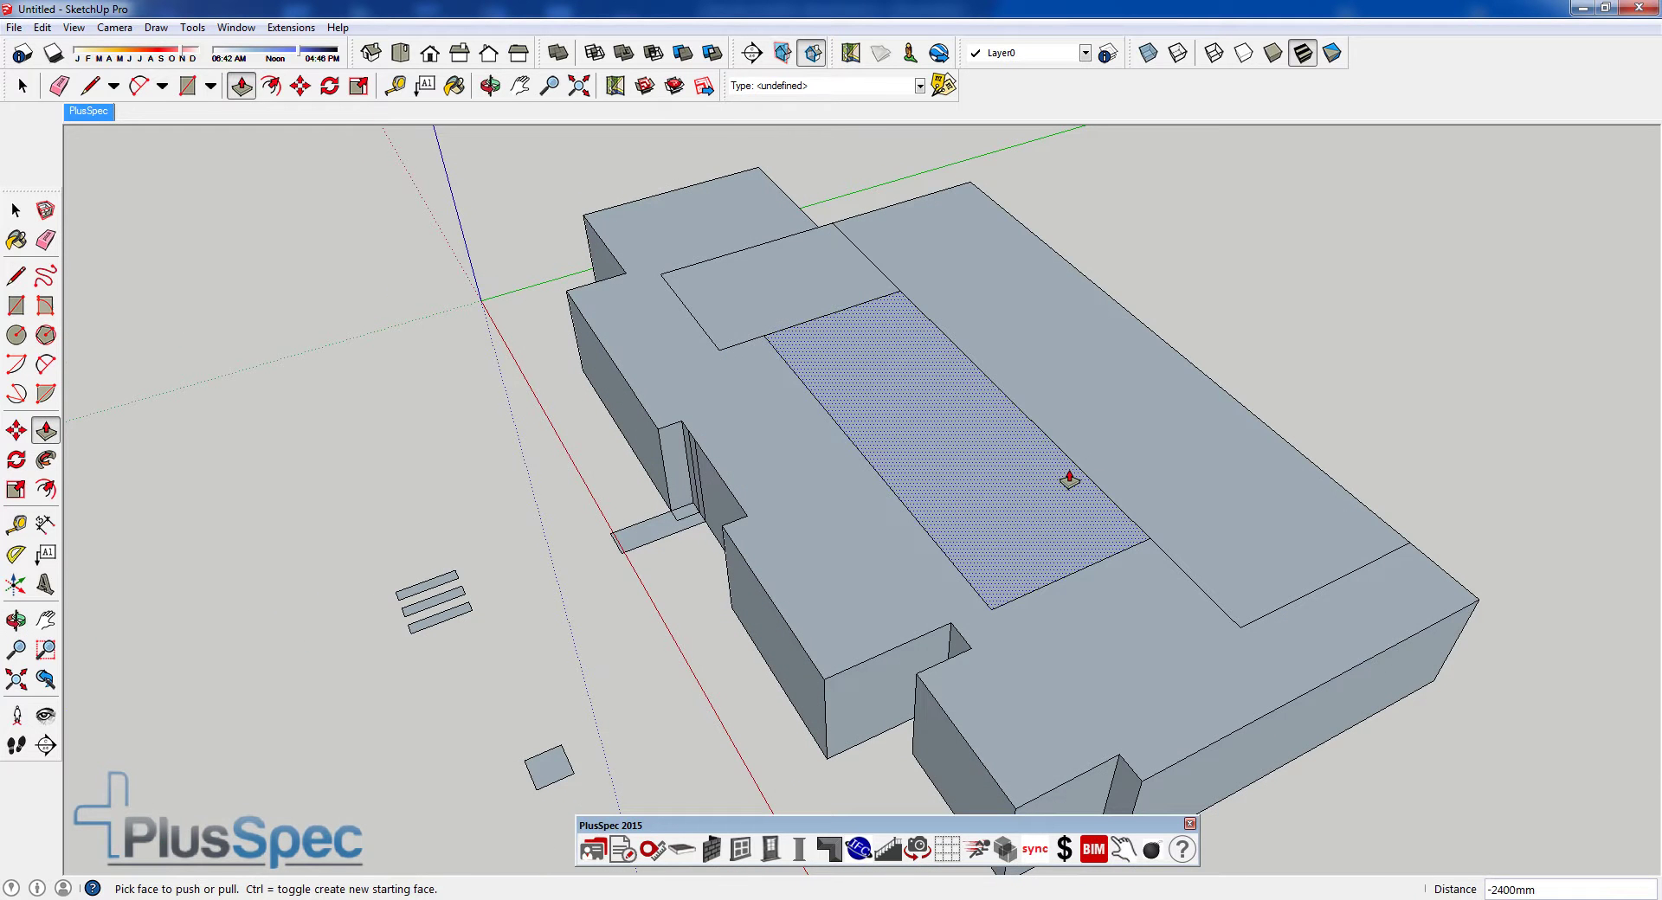
pyautogui.moveTo(1097, 448); pyautogui.dragTo(1121, 293)
pyautogui.moveTo(1001, 482); pyautogui.dragTo(1078, 394)
pyautogui.moveTo(749, 333); pyautogui.dragTo(805, 251)
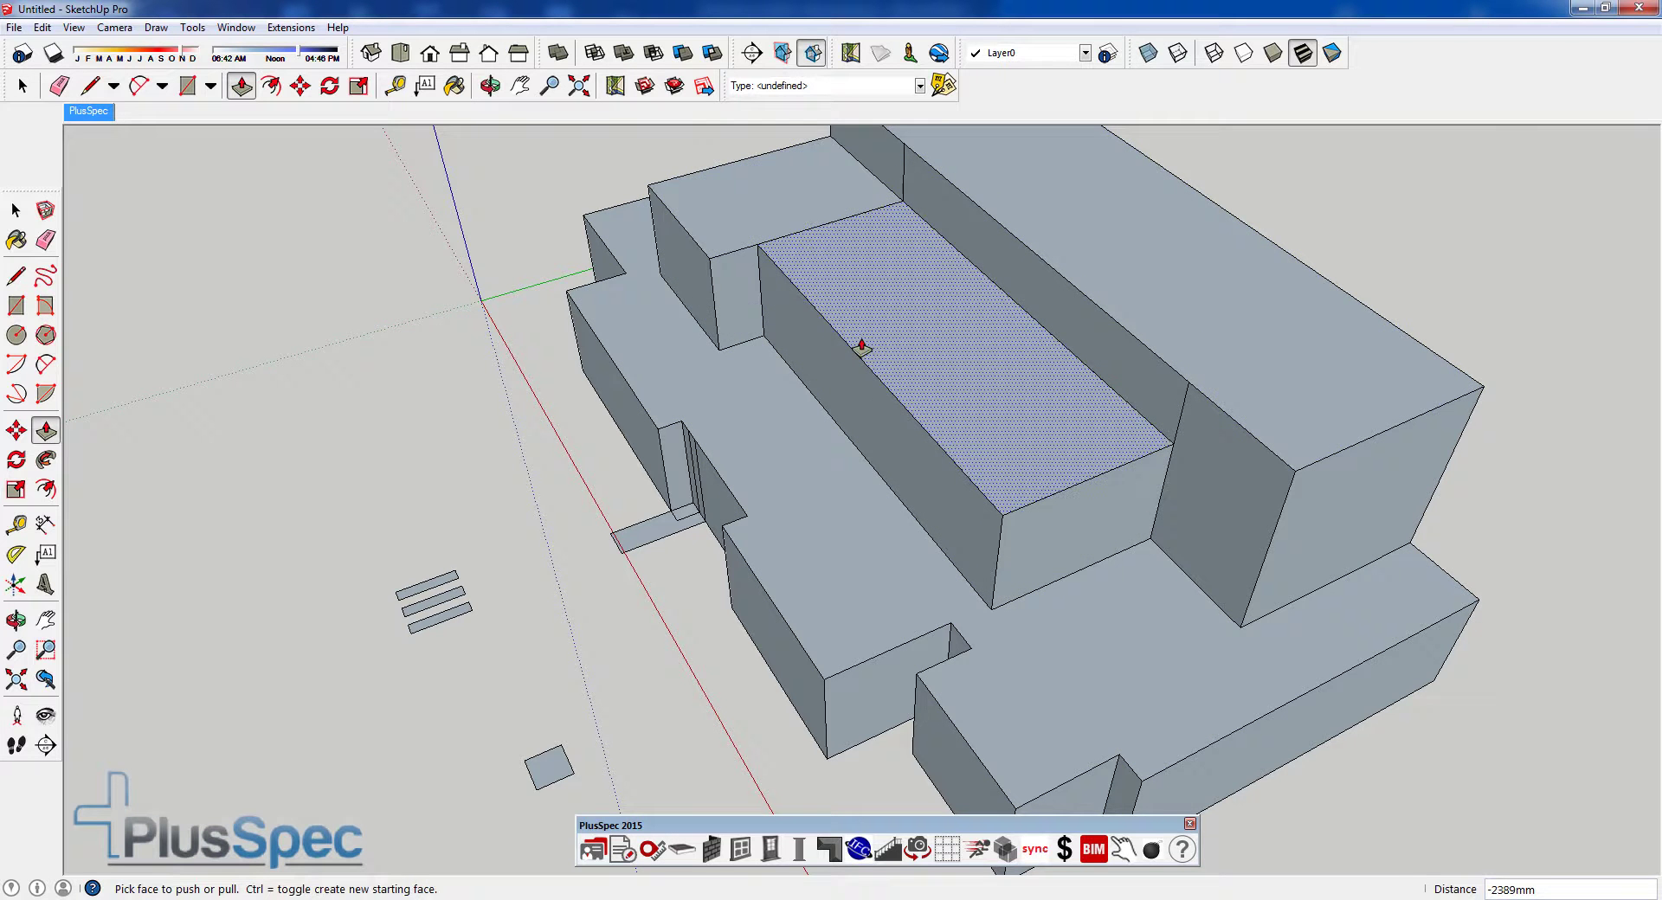
pyautogui.moveTo(862, 347); pyautogui.dragTo(1083, 360, button='middle')
pyautogui.moveTo(1237, 437); pyautogui.dragTo(1215, 436)
pyautogui.moveTo(687, 437); pyautogui.dragTo(521, 503, button='middle')
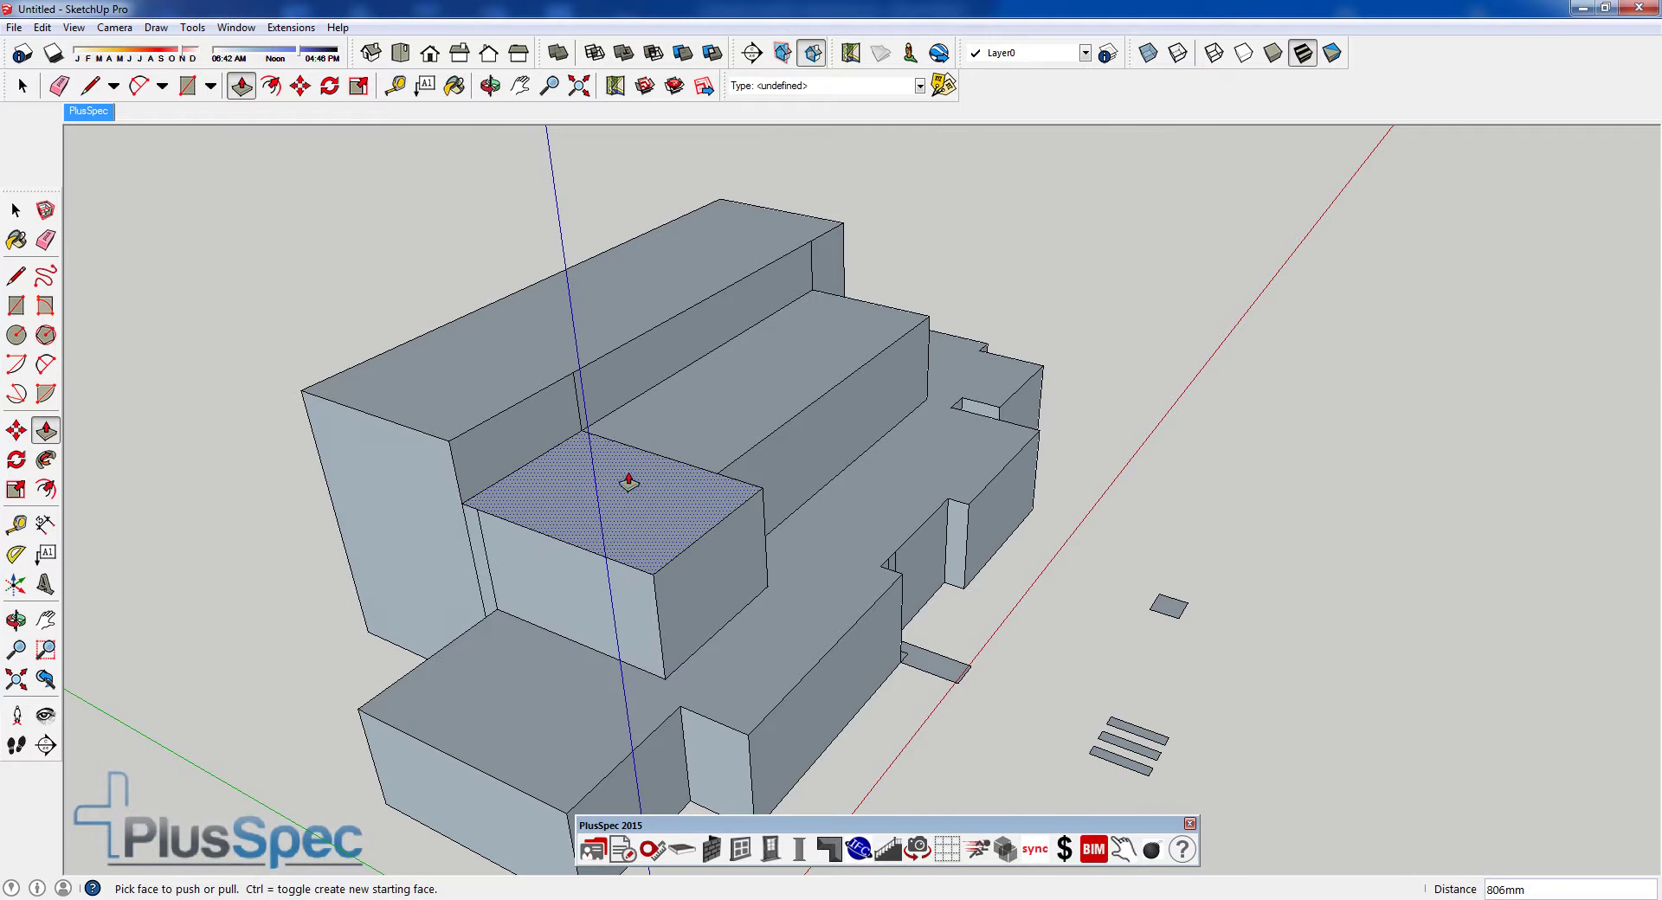
pyautogui.moveTo(631, 478); pyautogui.dragTo(983, 583, button='middle')
# - Recheck the Adan designs.jpg reference photo, then hide it and orbit the massing model
pyautogui.hotkey('alt', 'Tab')
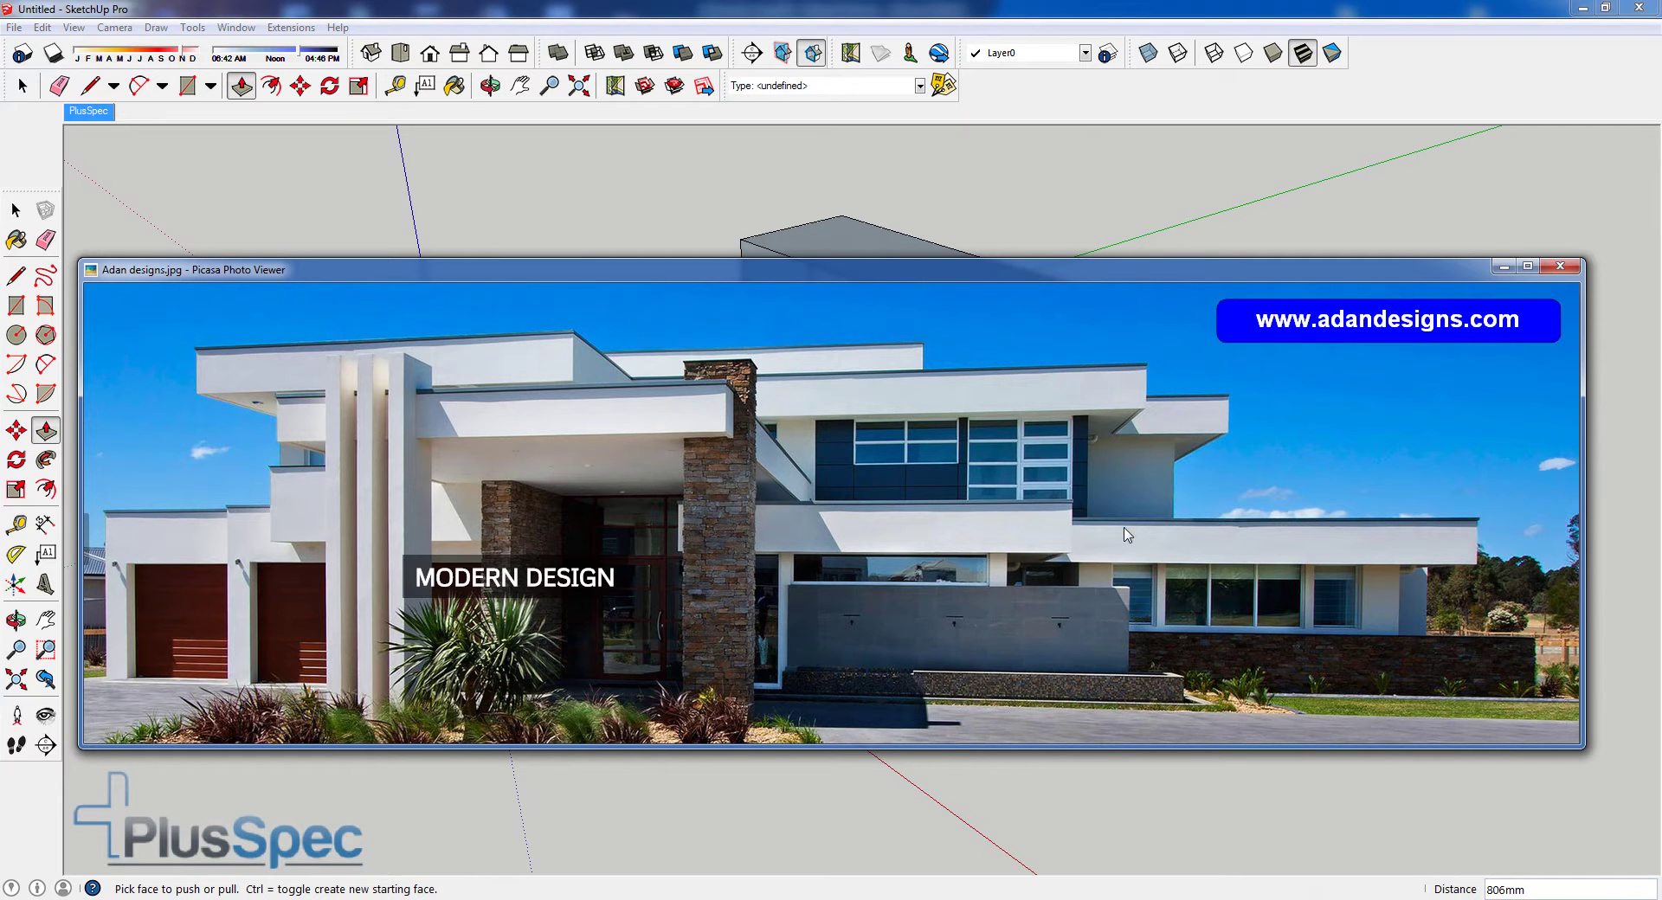
pyautogui.click(1507, 269)
pyautogui.moveTo(1236, 471)
pyautogui.mouseDown(button='middle')
pyautogui.moveTo(1099, 568)
pyautogui.moveTo(1101, 587)
pyautogui.moveTo(1186, 622)
pyautogui.moveTo(790, 563)
pyautogui.mouseUp(button='middle')
# - Draw an edge splitting the lower roof face and select that face
pyautogui.press('p')
pyautogui.scroll(4, 791, 564)
pyautogui.press('l')
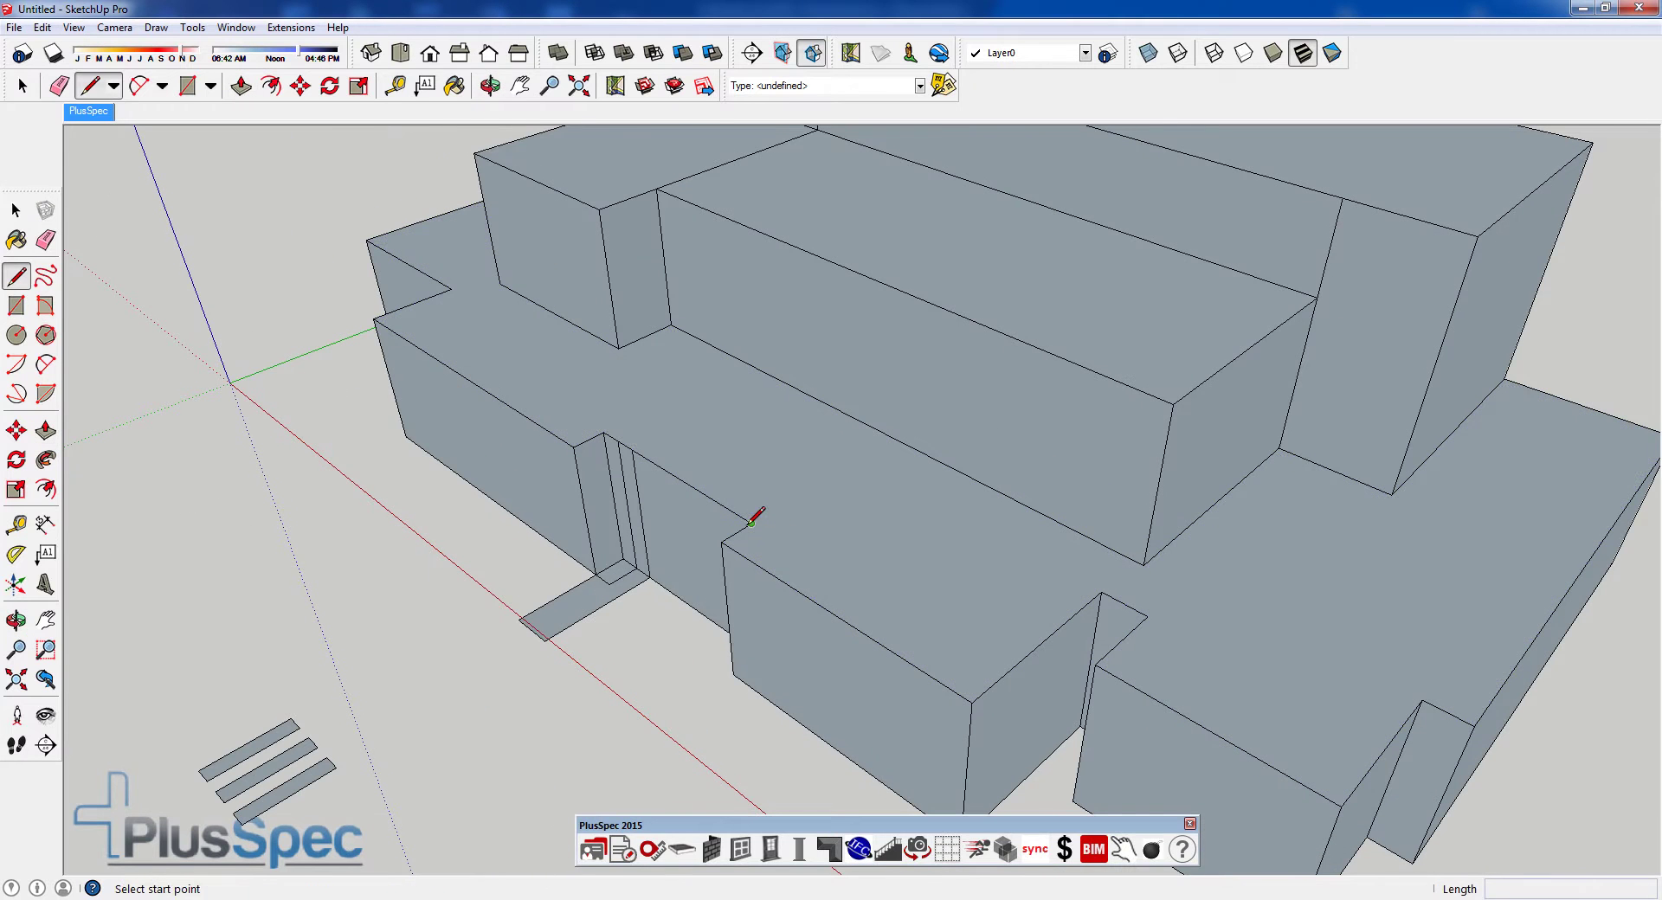
pyautogui.click(752, 519)
pyautogui.click(892, 438)
pyautogui.press('o')
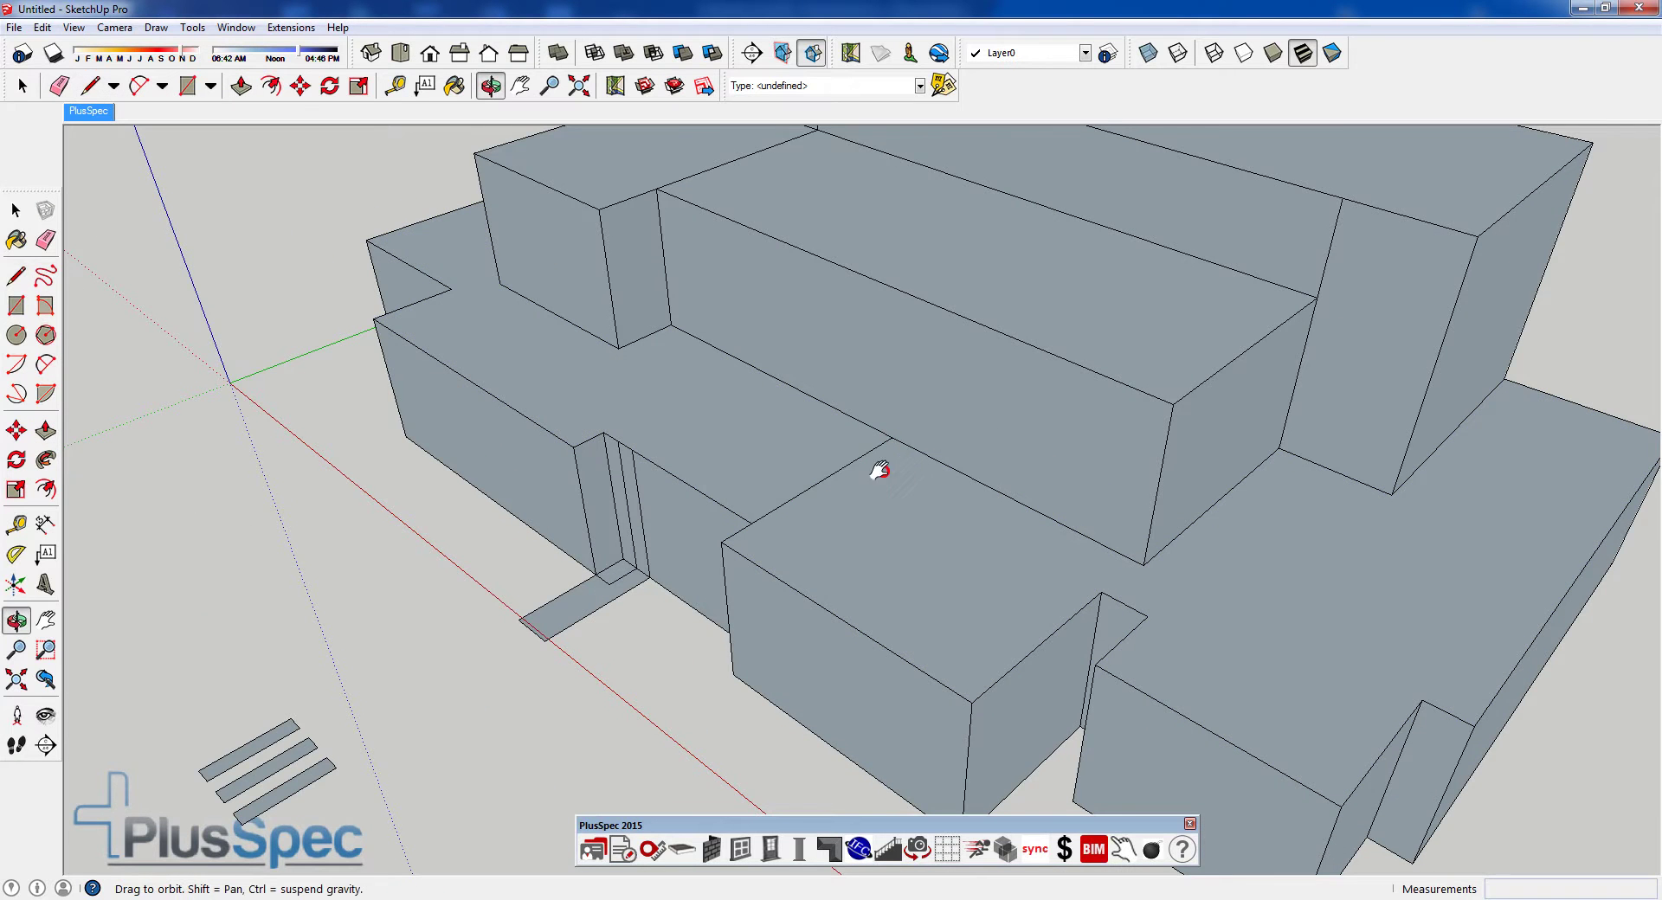
pyautogui.moveTo(880, 470)
pyautogui.mouseDown()
pyautogui.moveTo(801, 475)
pyautogui.moveTo(856, 419)
pyautogui.moveTo(831, 471)
pyautogui.mouseUp()
pyautogui.press('l')
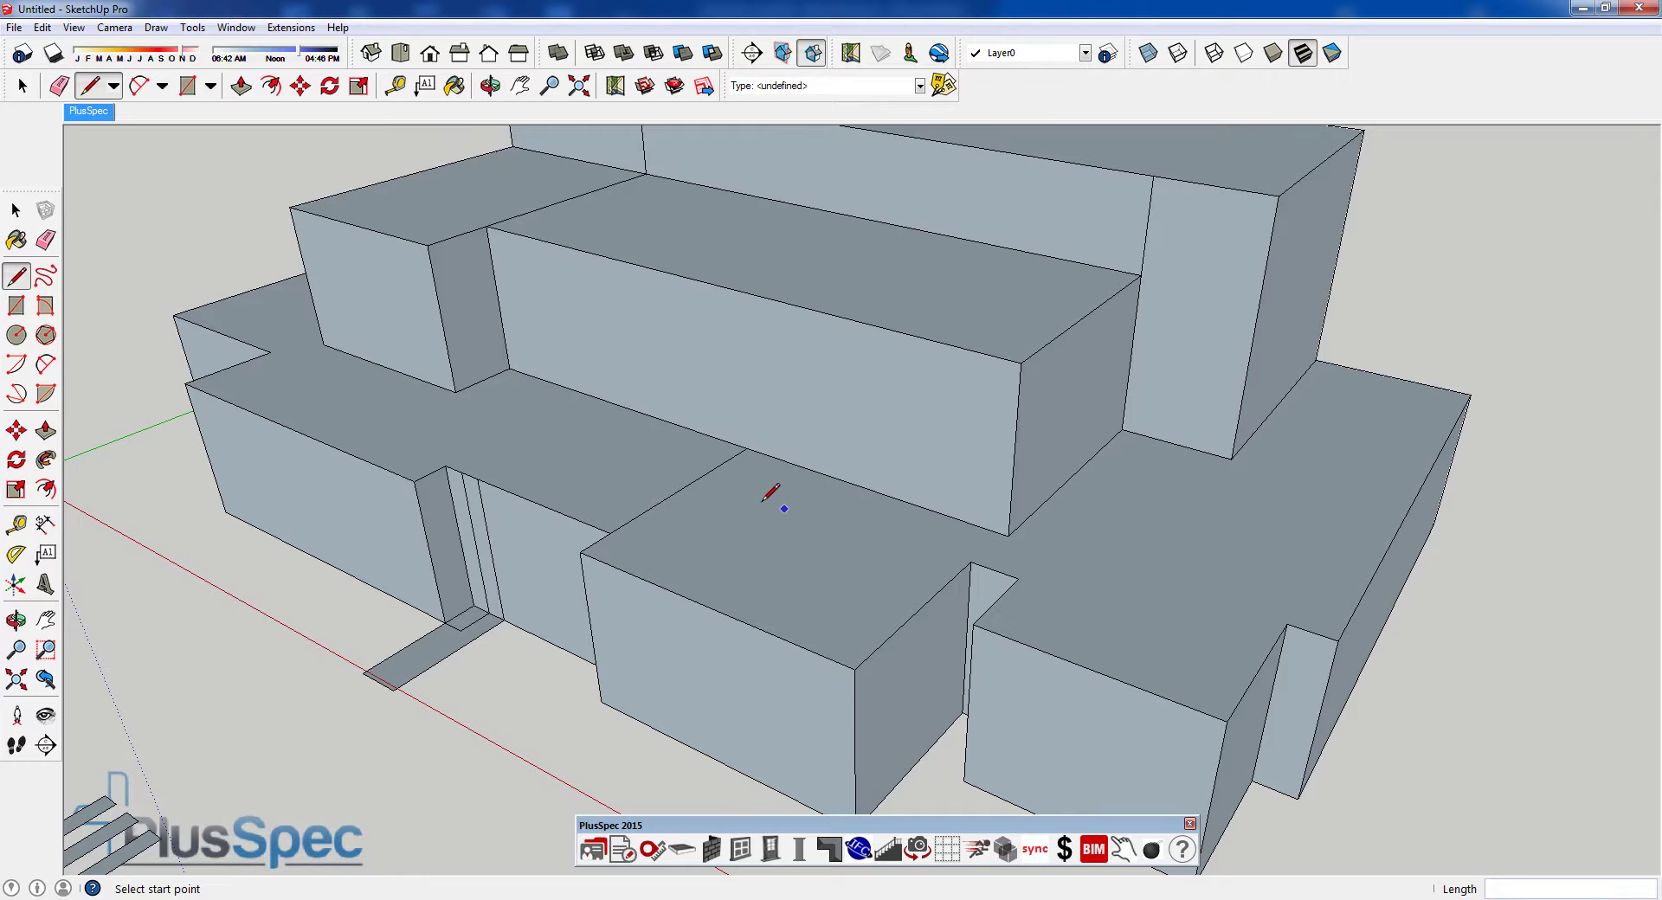
pyautogui.press('space')
pyautogui.click(814, 552)
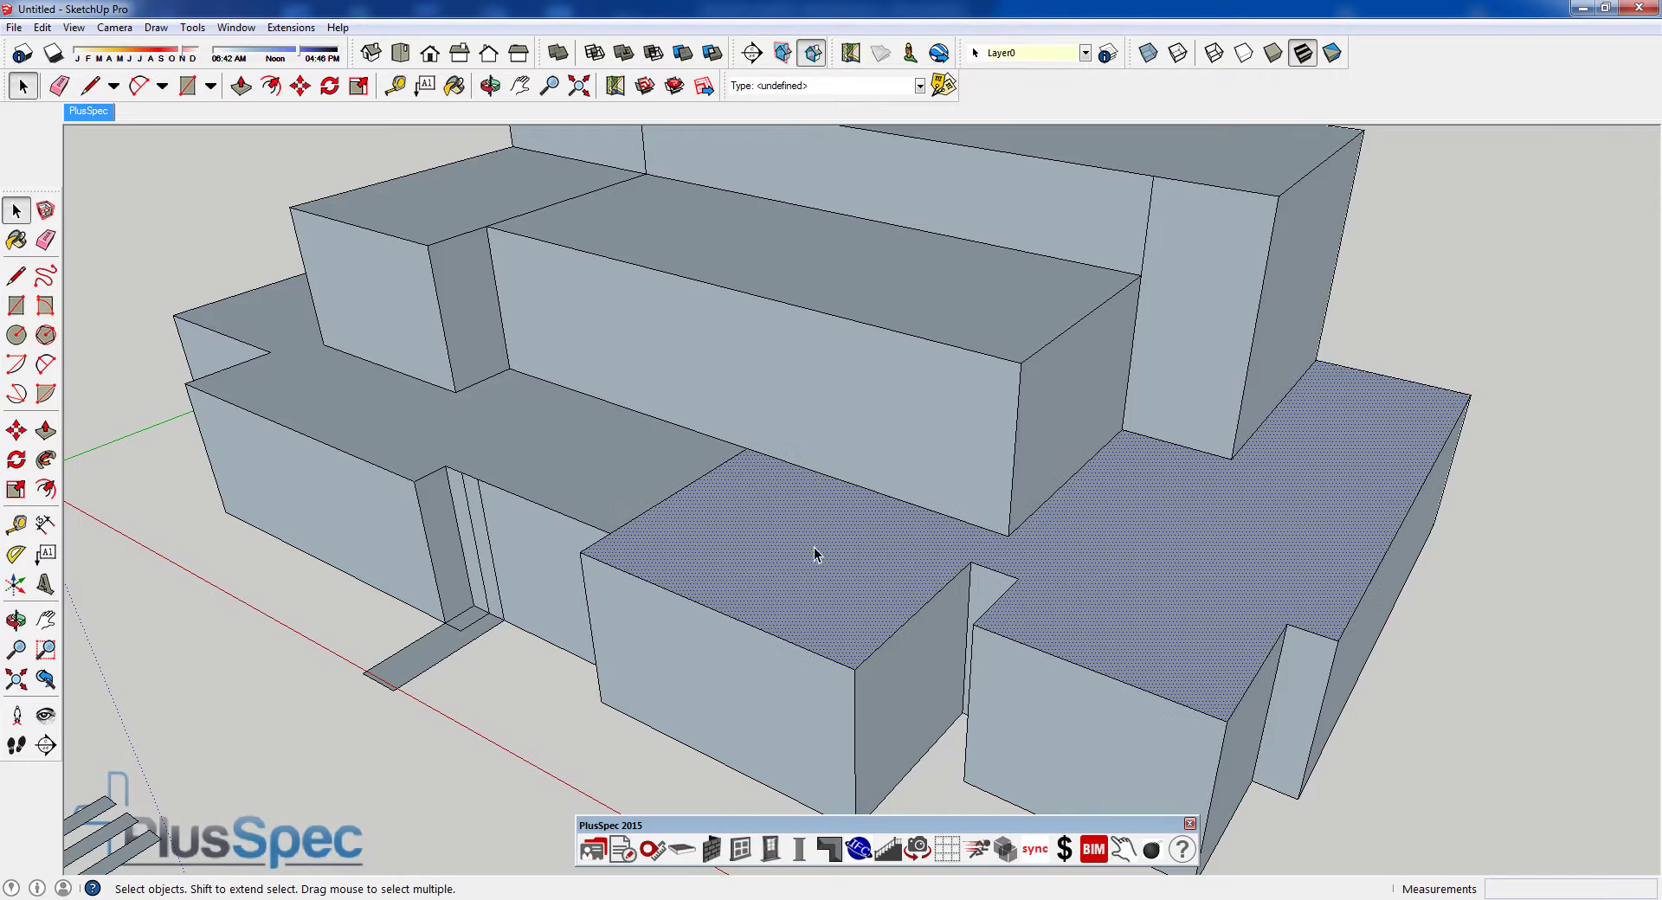
pyautogui.moveTo(647, 510); pyautogui.dragTo(839, 538, button='middle')
# - Copy the middle upper block's base edge 300 mm out across the lower roof
pyautogui.click(880, 511)
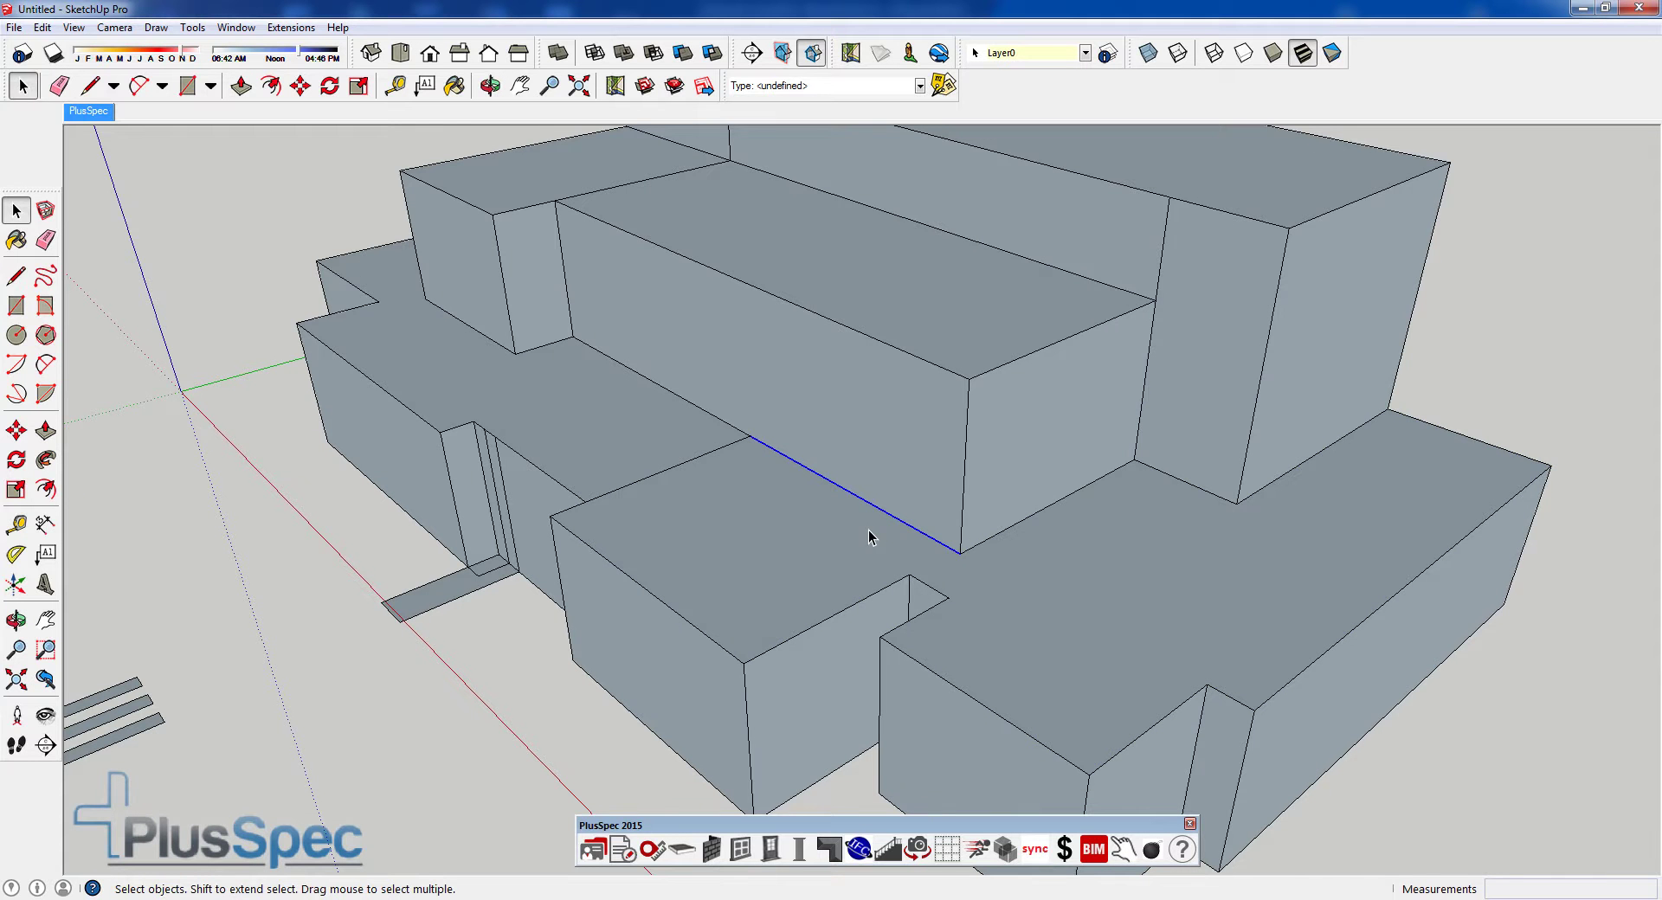
pyautogui.press('m')
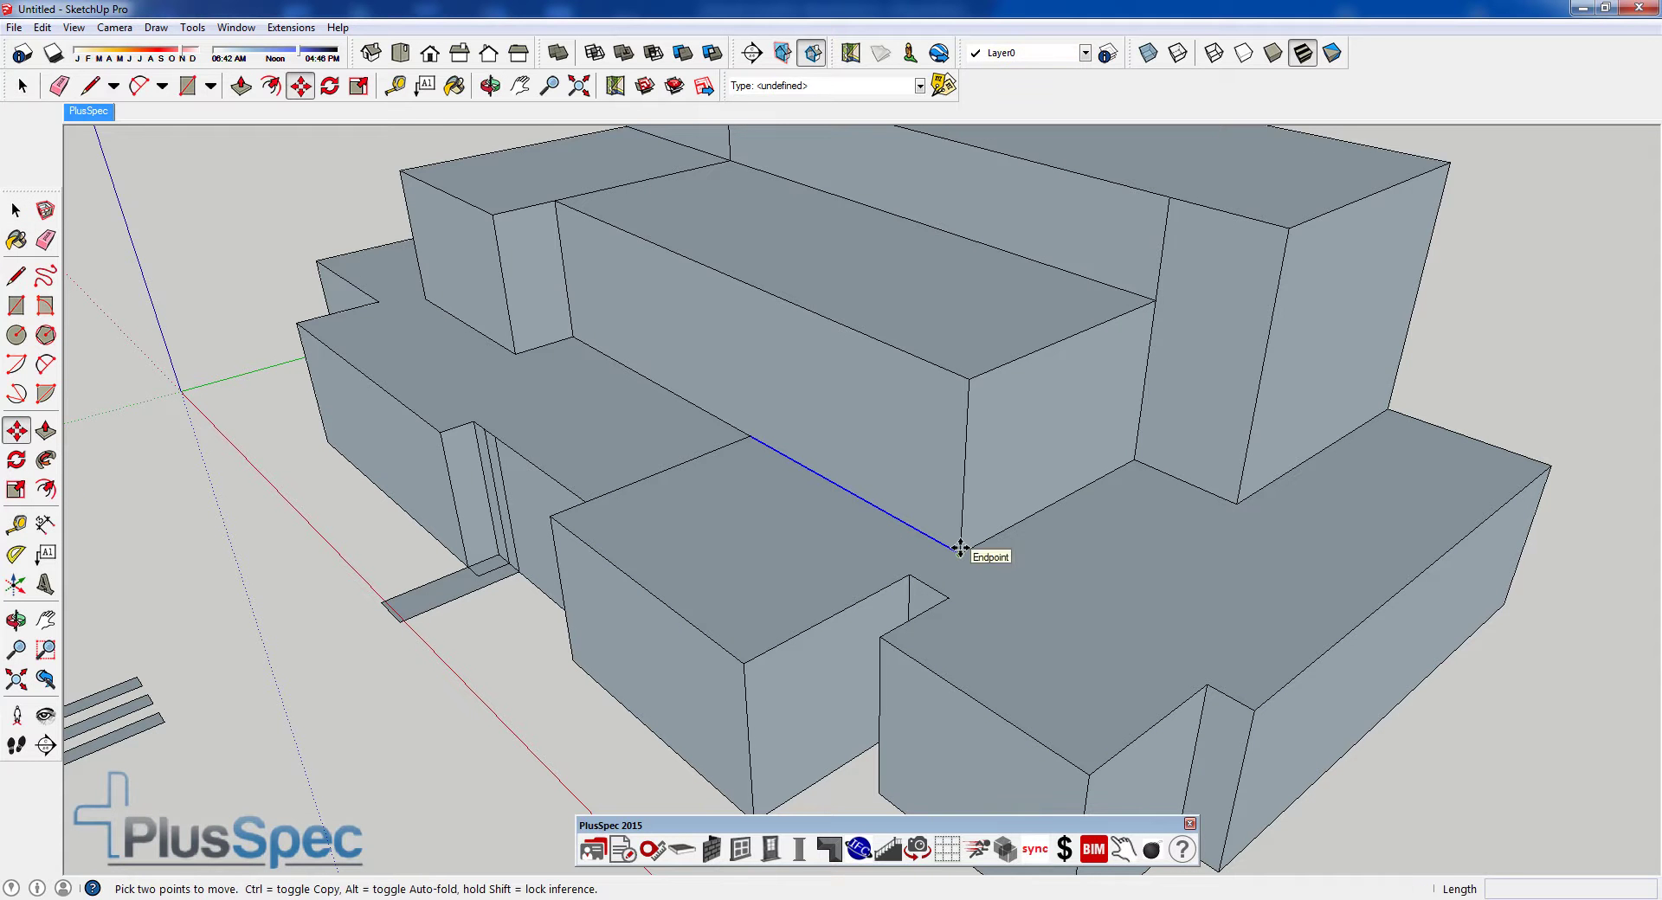
pyautogui.press('ctrl')
pyautogui.click(960, 548)
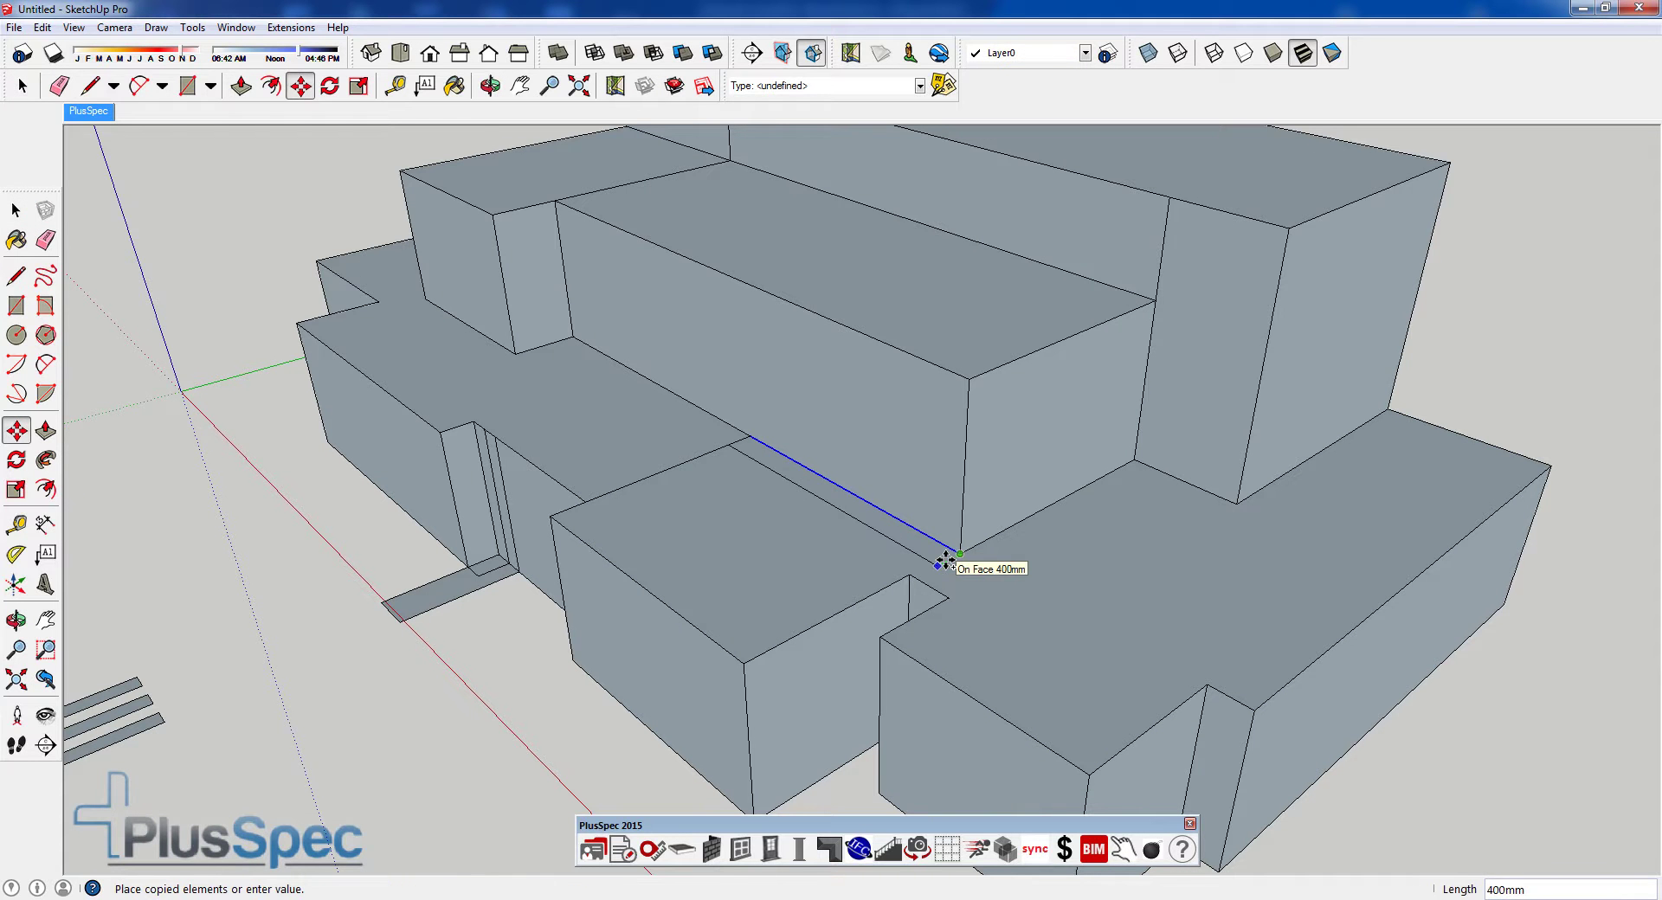
pyautogui.press('Escape')
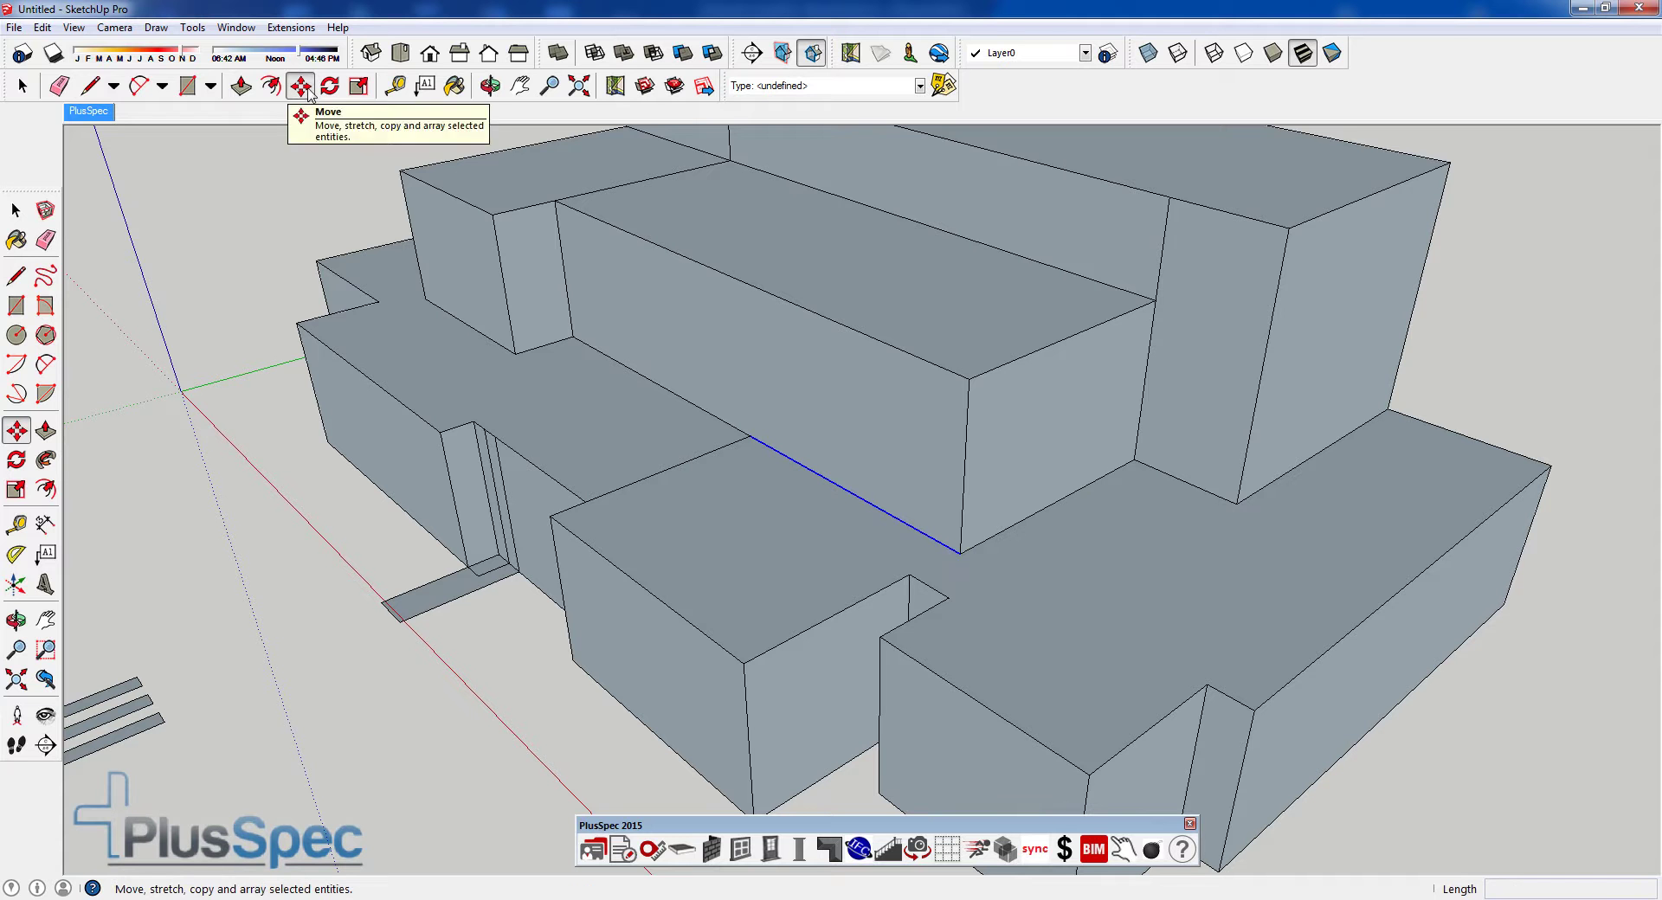
pyautogui.click(946, 553)
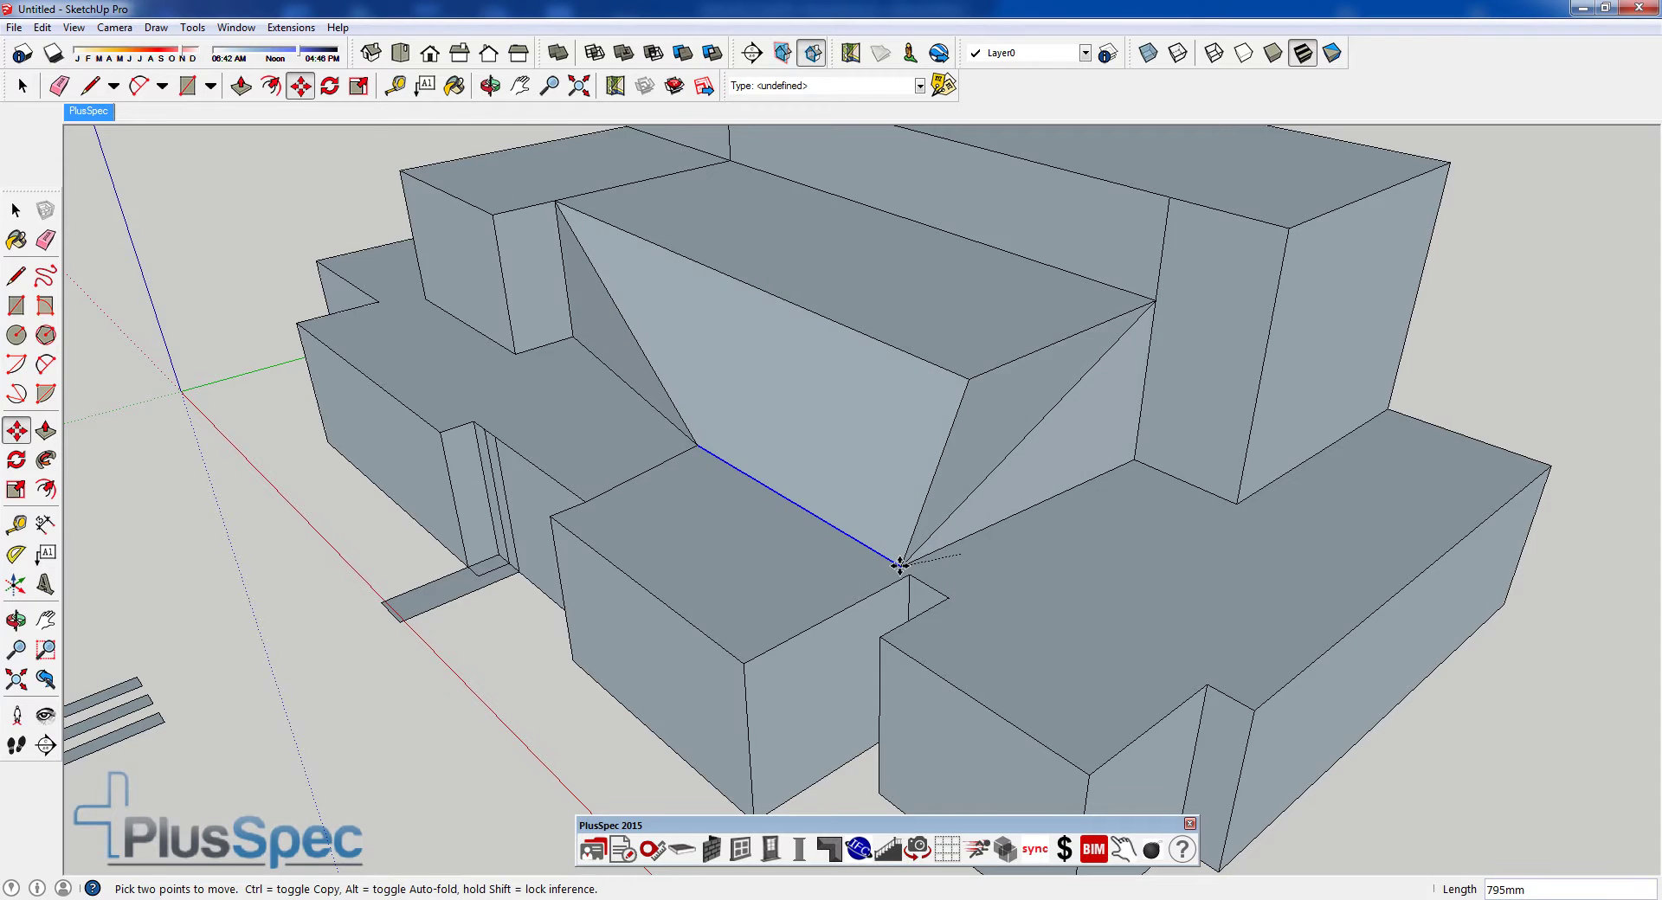
pyautogui.press('ctrl')
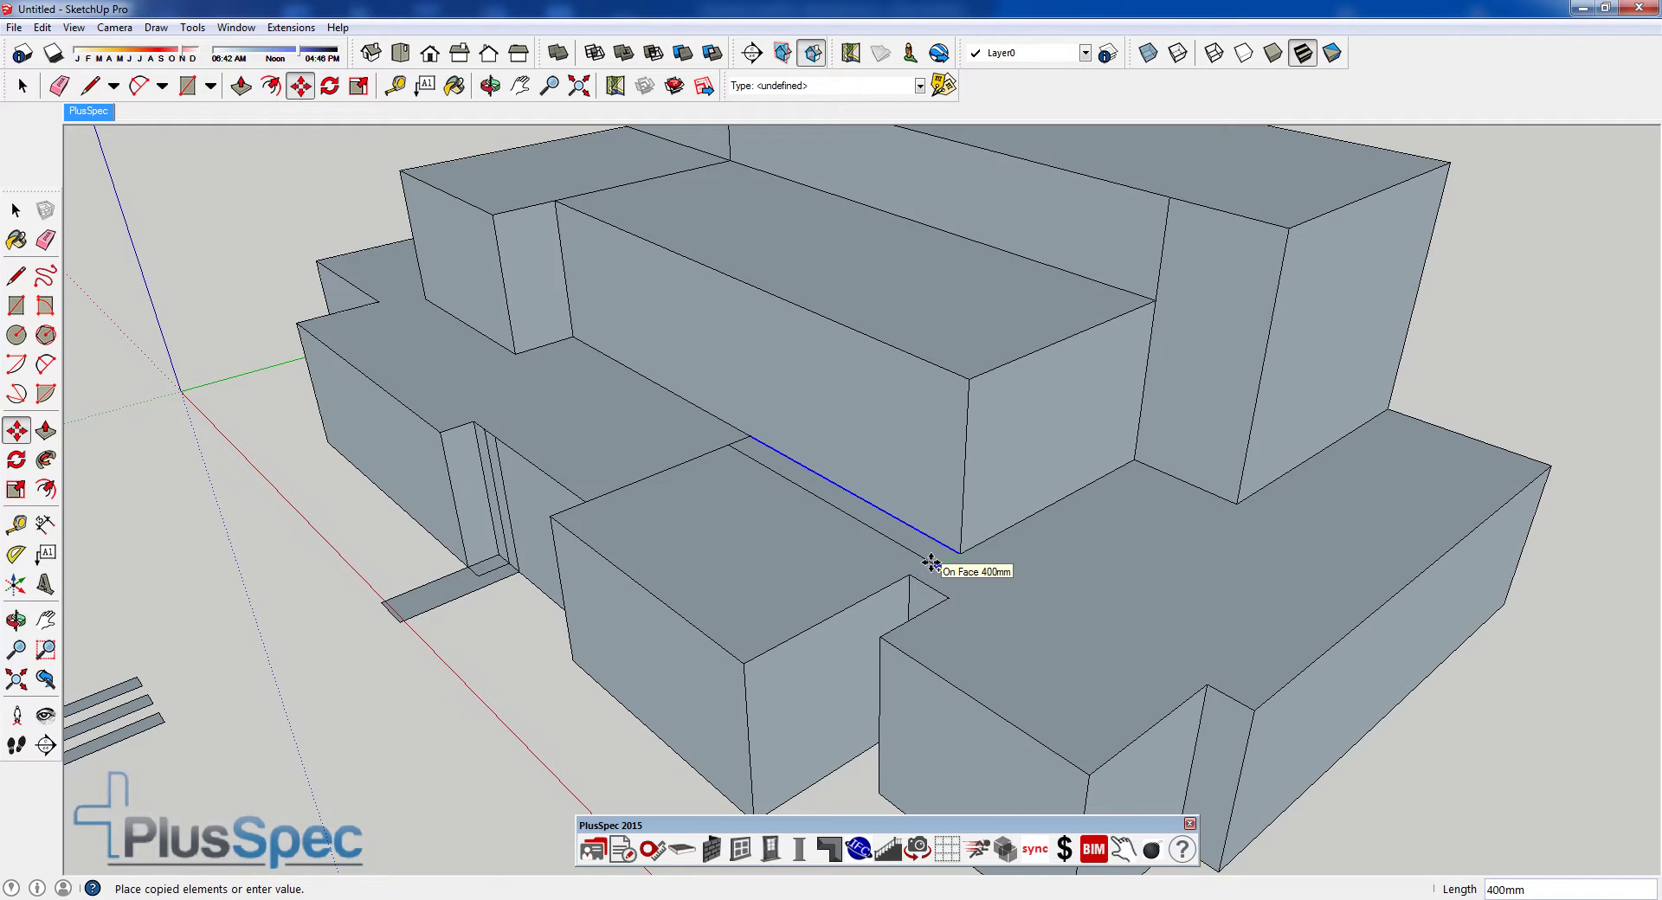
pyautogui.write('300')
pyautogui.press('Return')
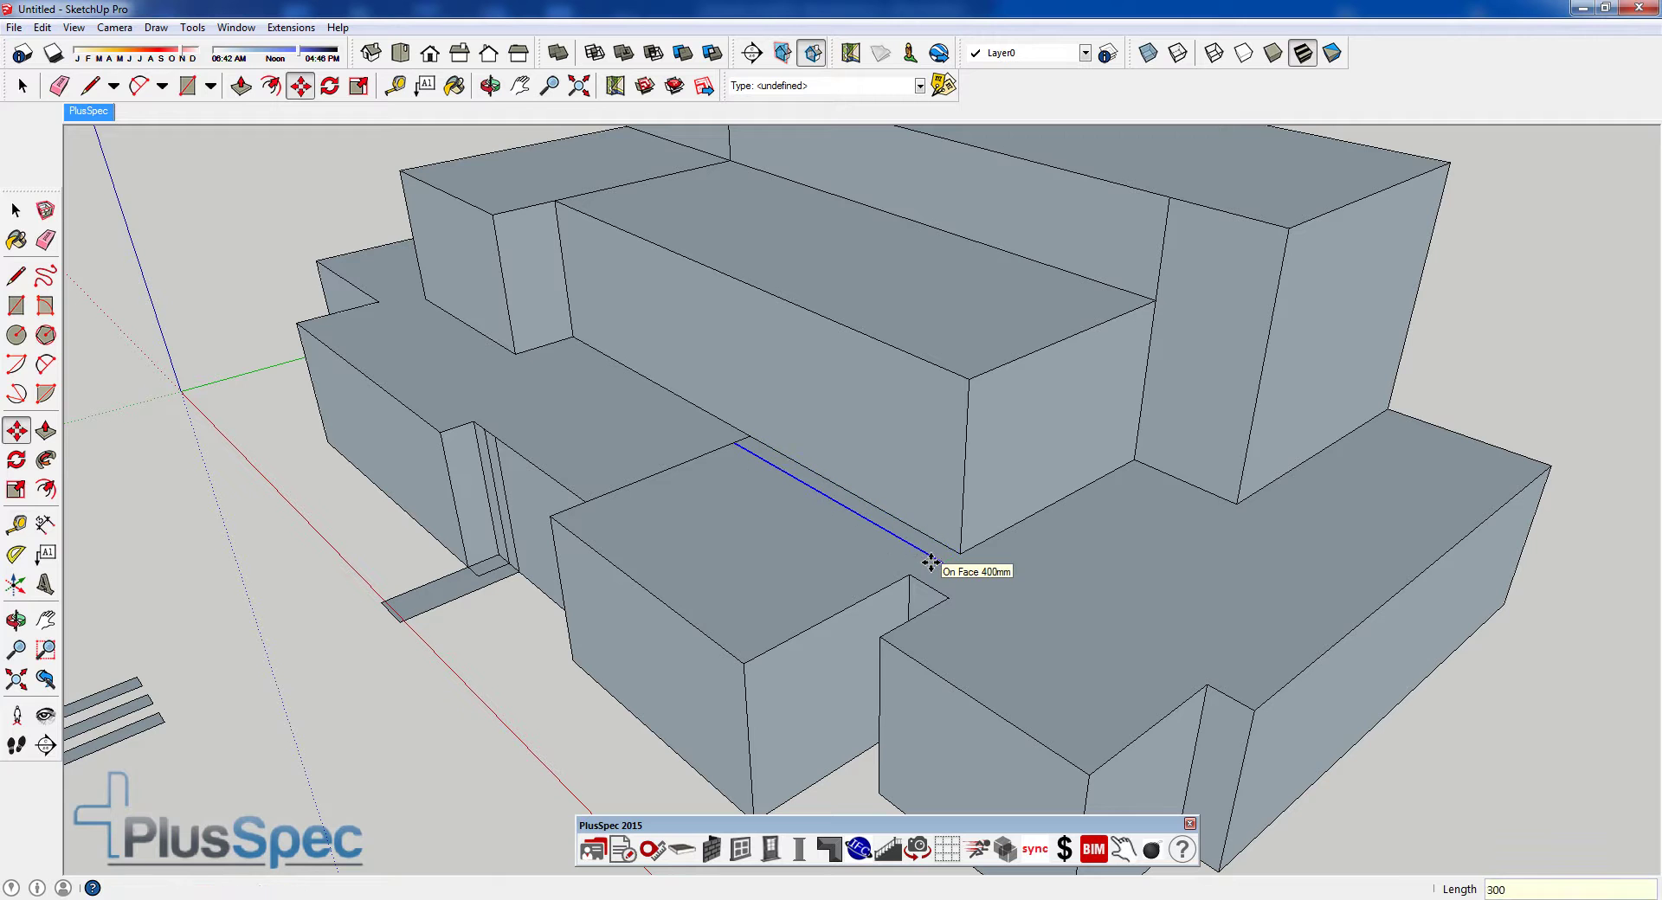
# - Copy the right upper block's base edge 300 mm out onto the lower roof
pyautogui.press('space')
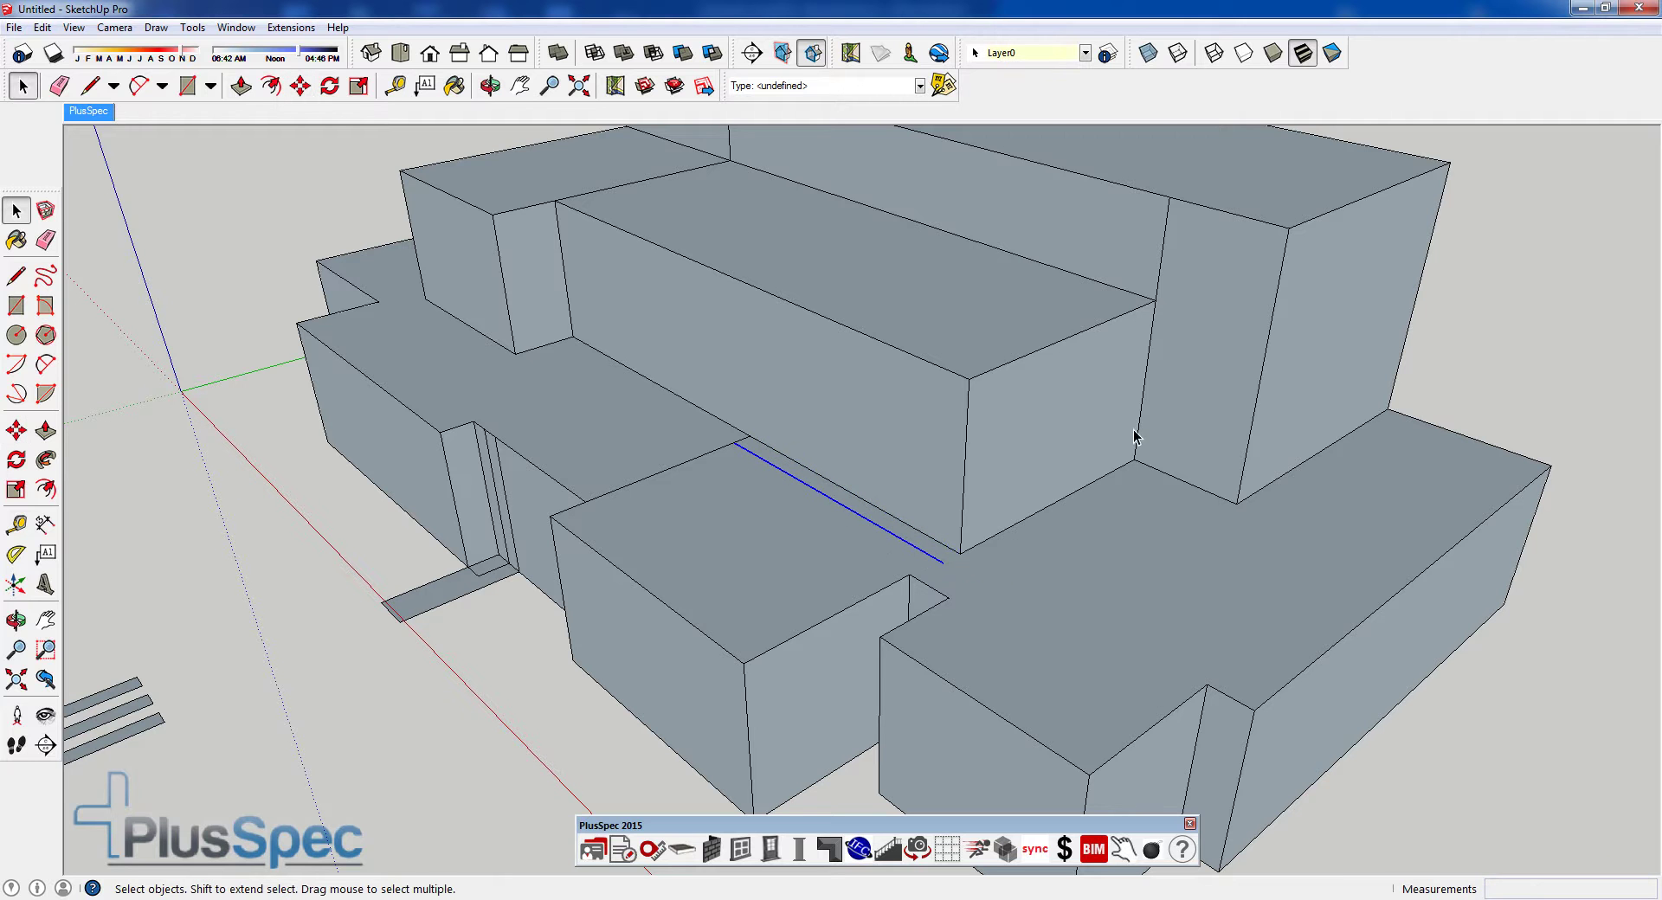
pyautogui.click(1173, 484)
pyautogui.press('m')
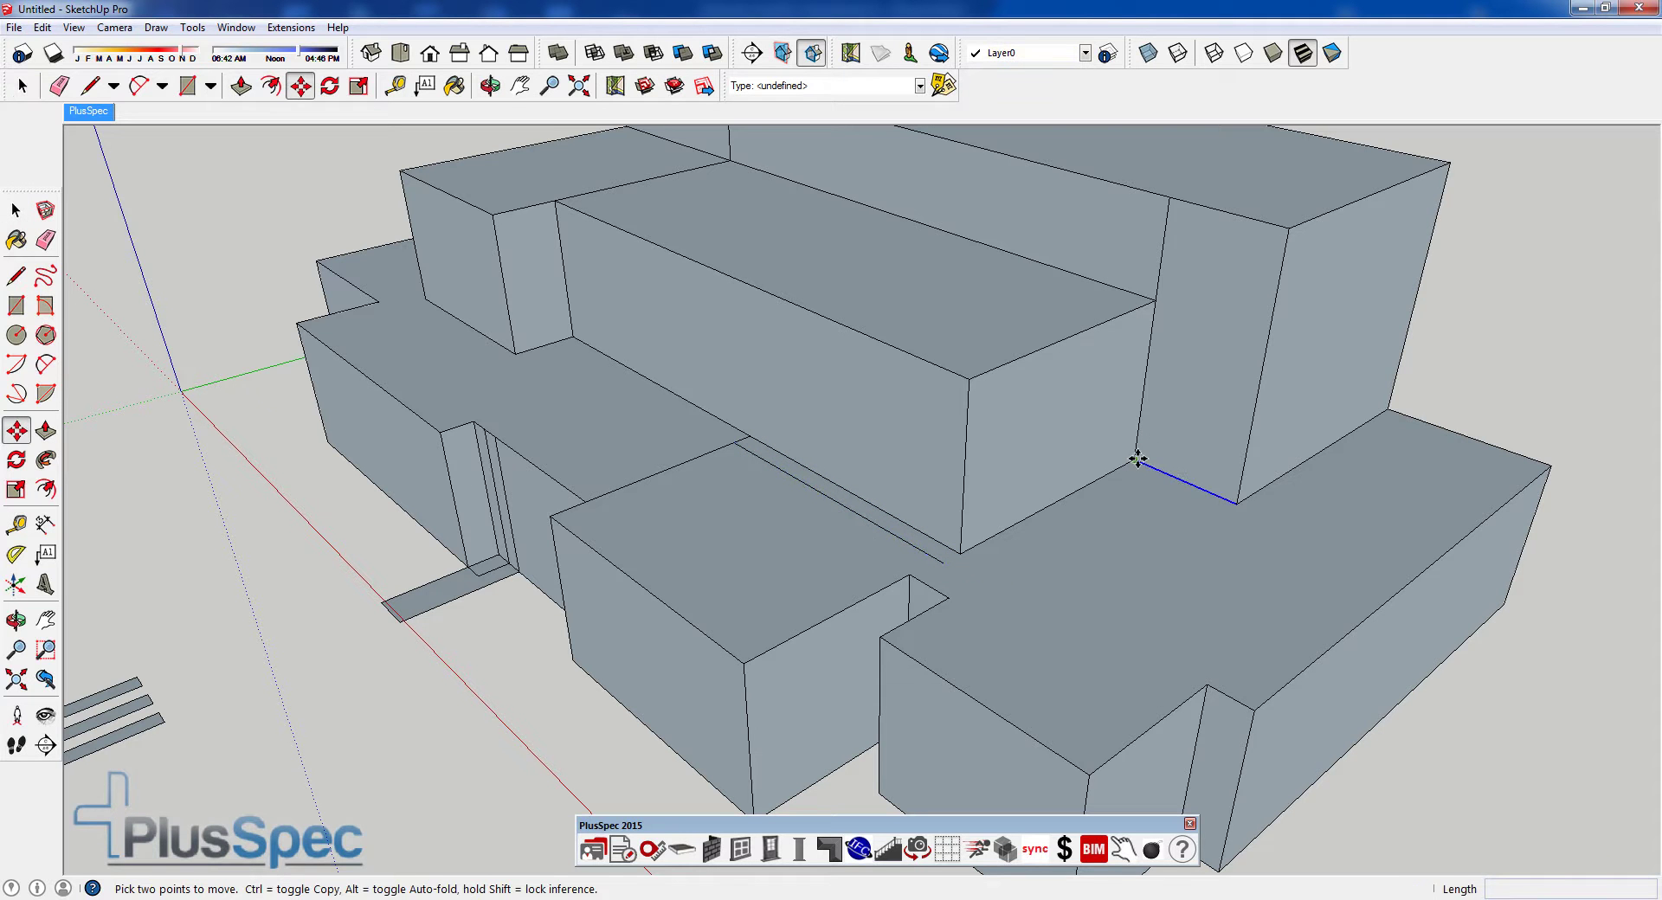
pyautogui.press('ctrl')
pyautogui.click(1135, 461)
pyautogui.click(1116, 467)
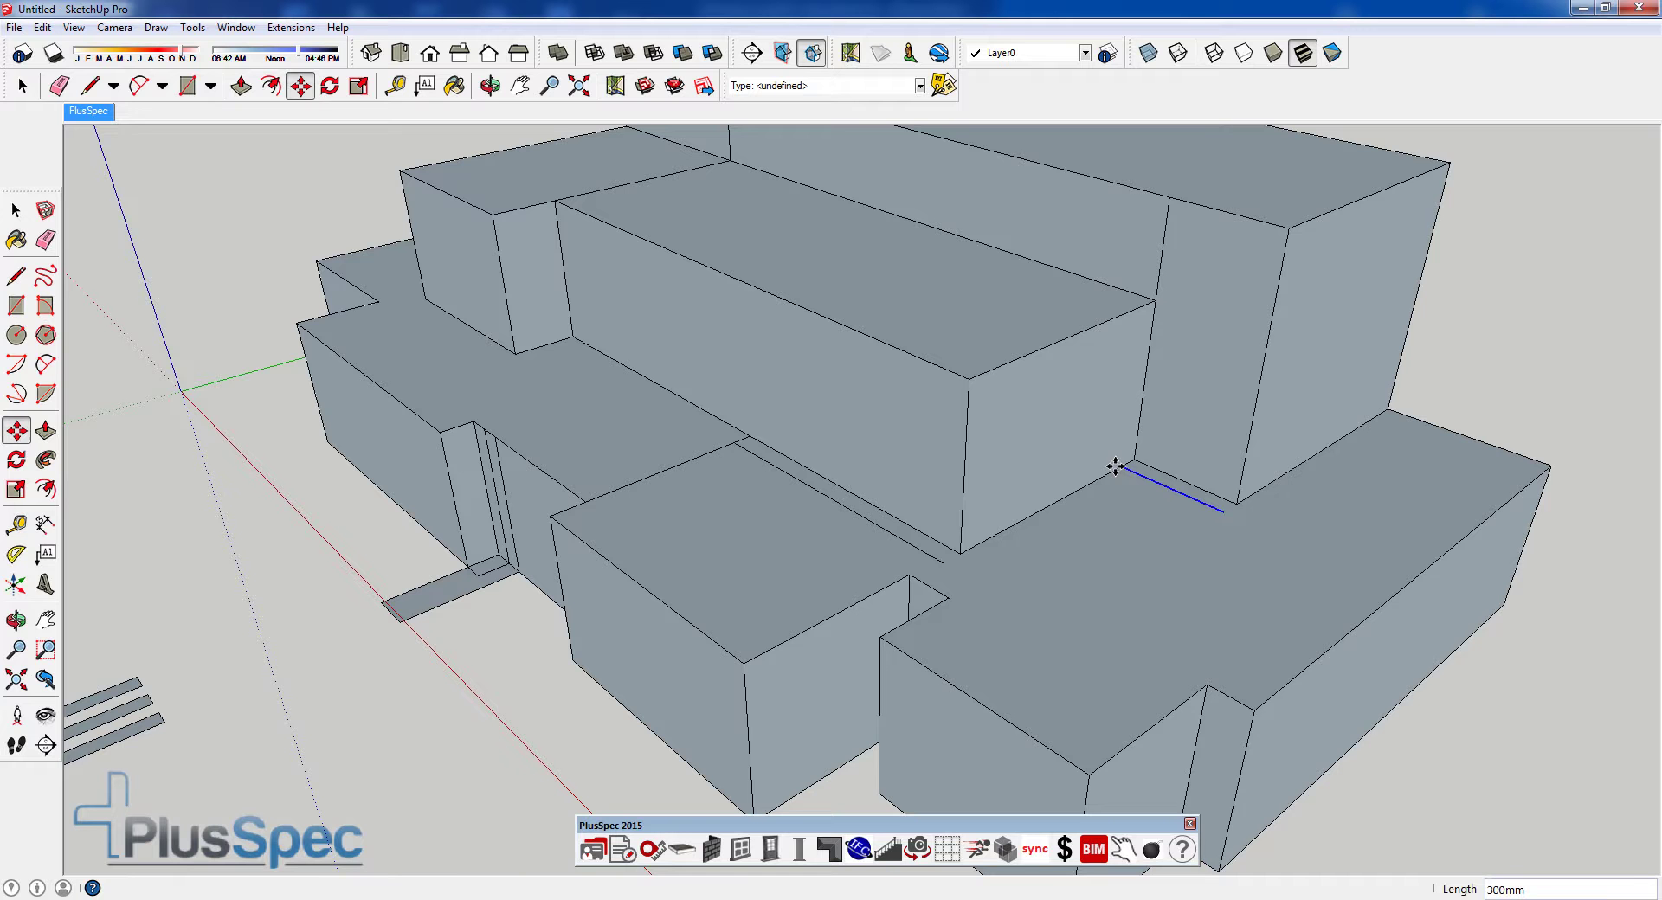
# - Zoom out to the whole building and select the large lower roof face
pyautogui.moveTo(1150, 482); pyautogui.dragTo(938, 478, button='middle')
pyautogui.scroll(-4, 1077, 484)
pyautogui.scroll(-2, 938, 478)
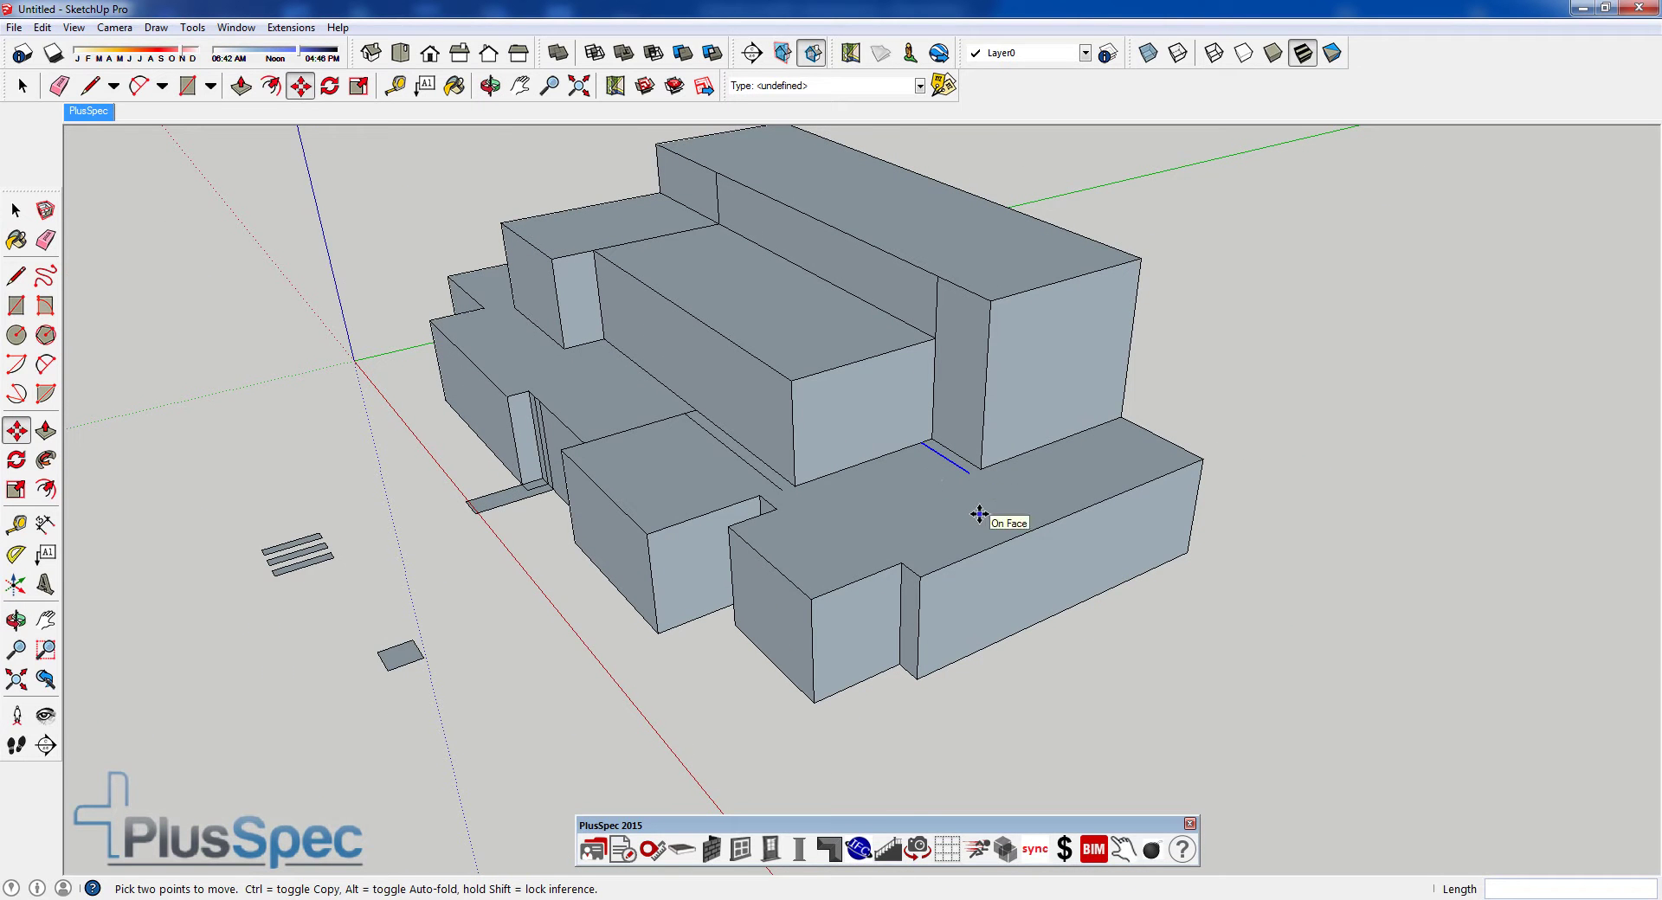
pyautogui.press('space')
pyautogui.click(928, 525)
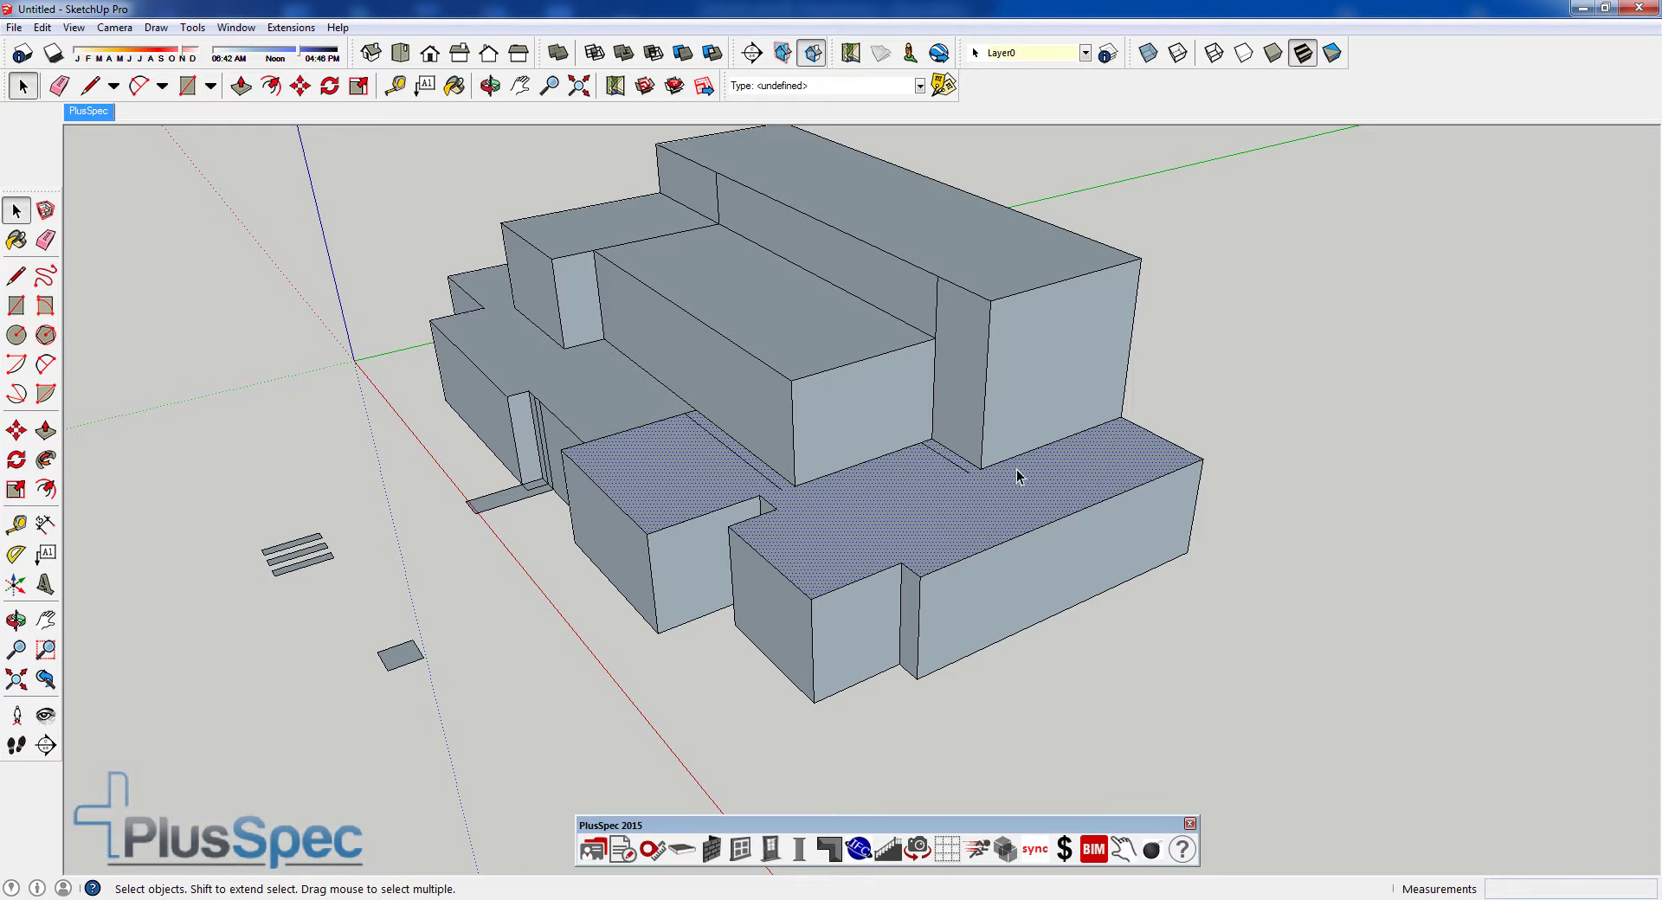
pyautogui.moveTo(1054, 505); pyautogui.dragTo(922, 636, button='middle')
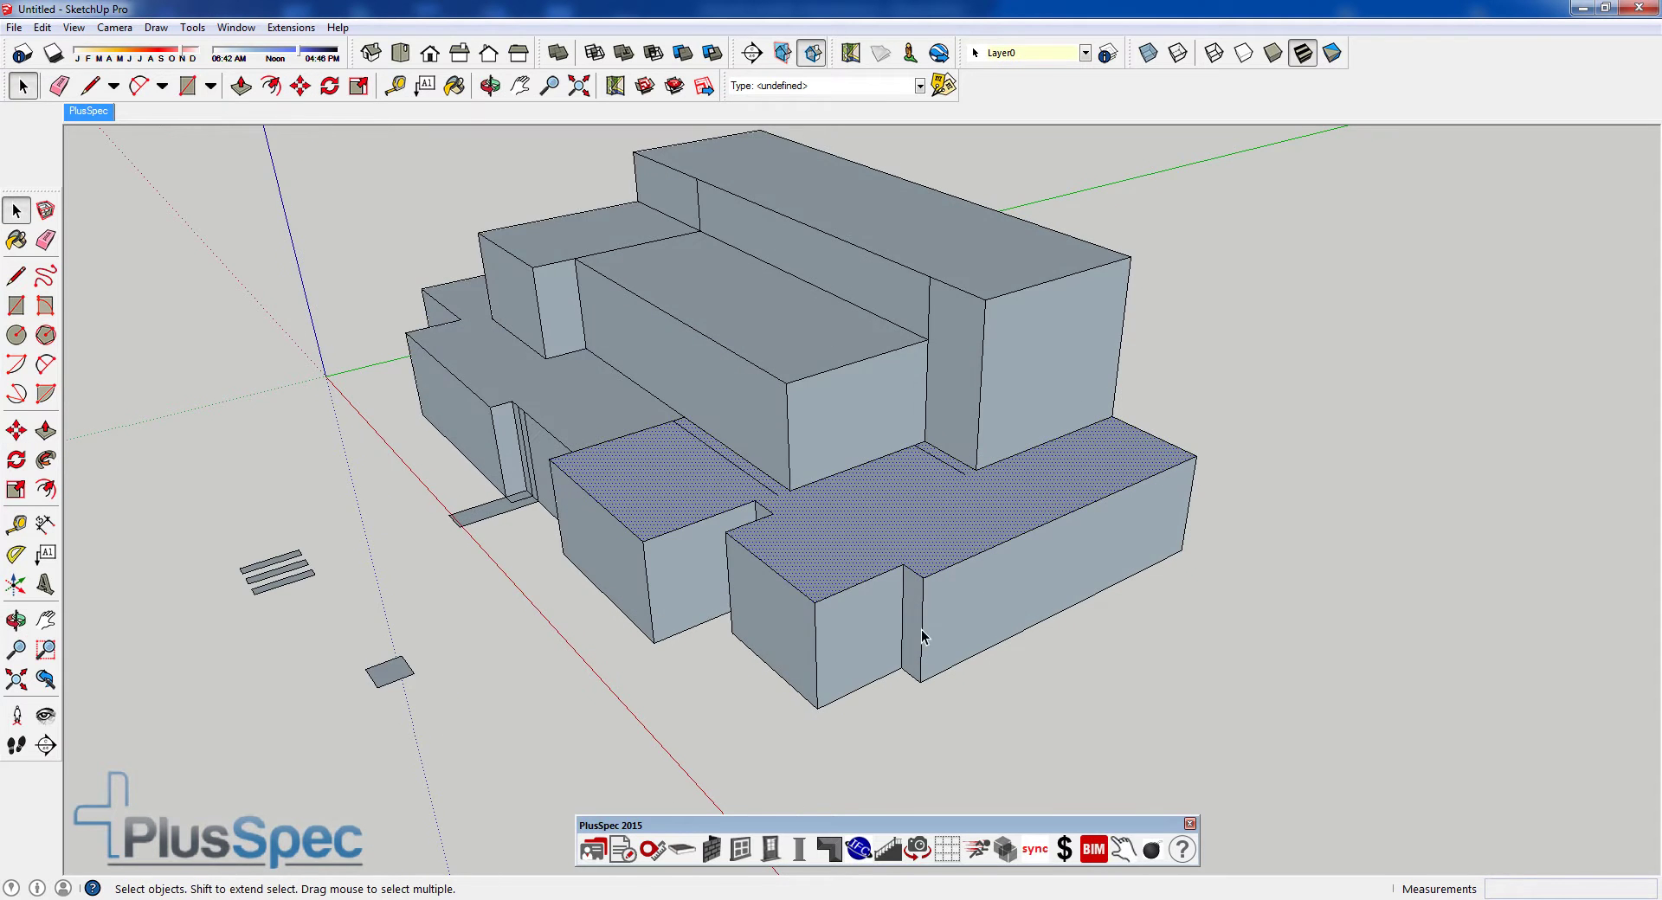
# - Configure a PlusSpec metal skillion roof: pitch 2, 600mm eaves, 180mm fascia
pyautogui.click(828, 857)
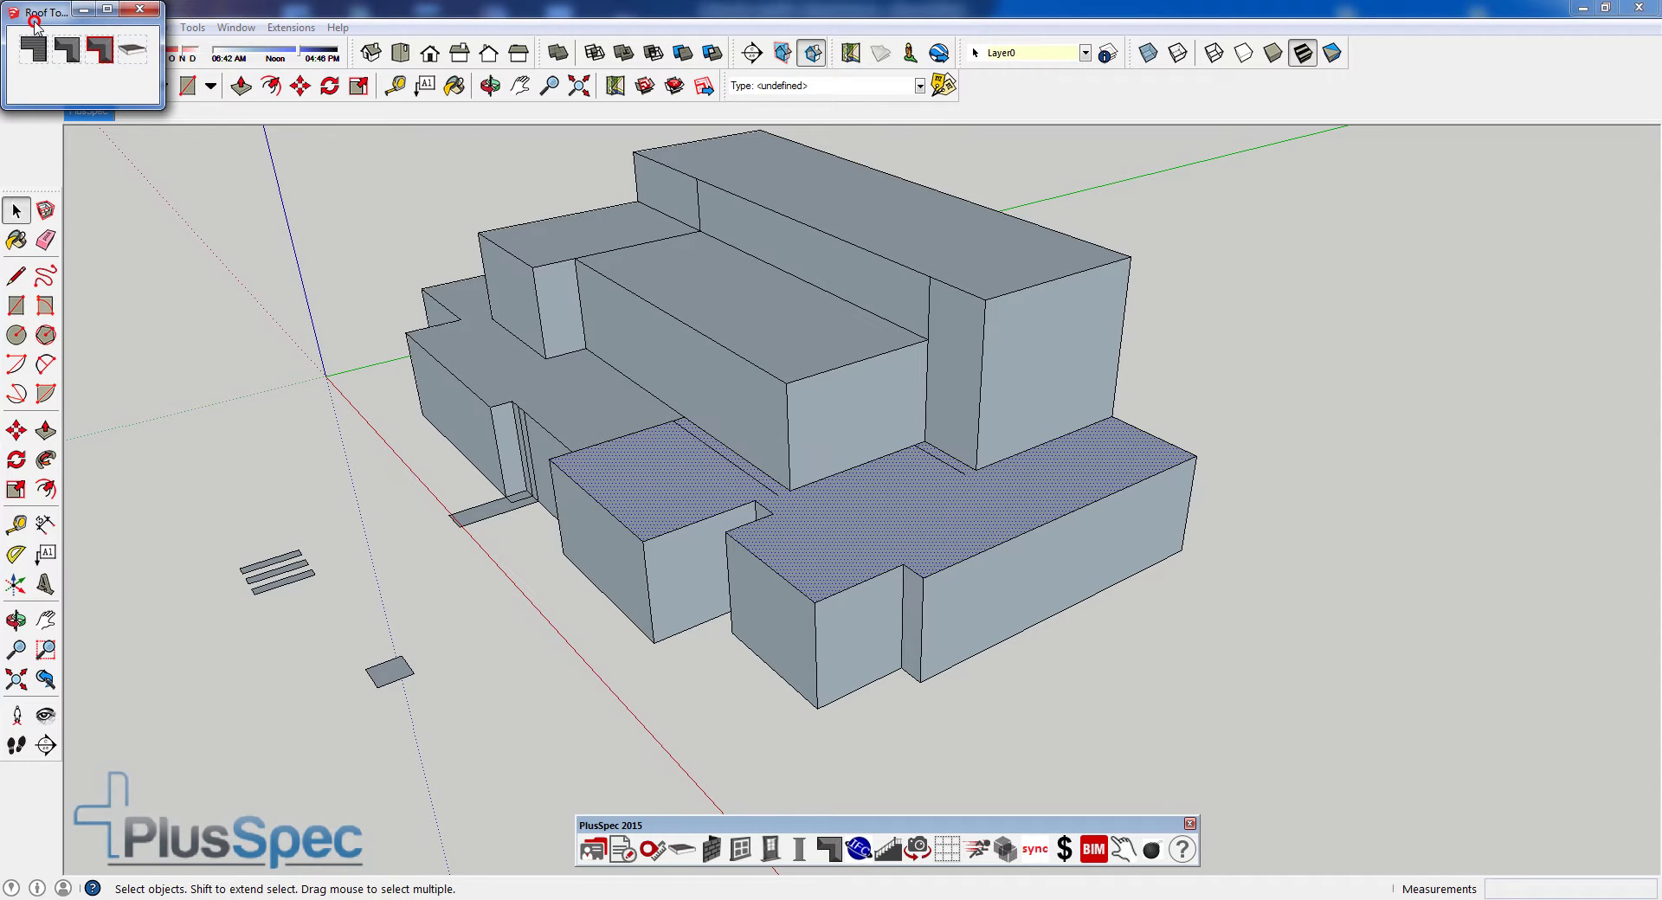
pyautogui.moveTo(35, 21); pyautogui.dragTo(644, 323)
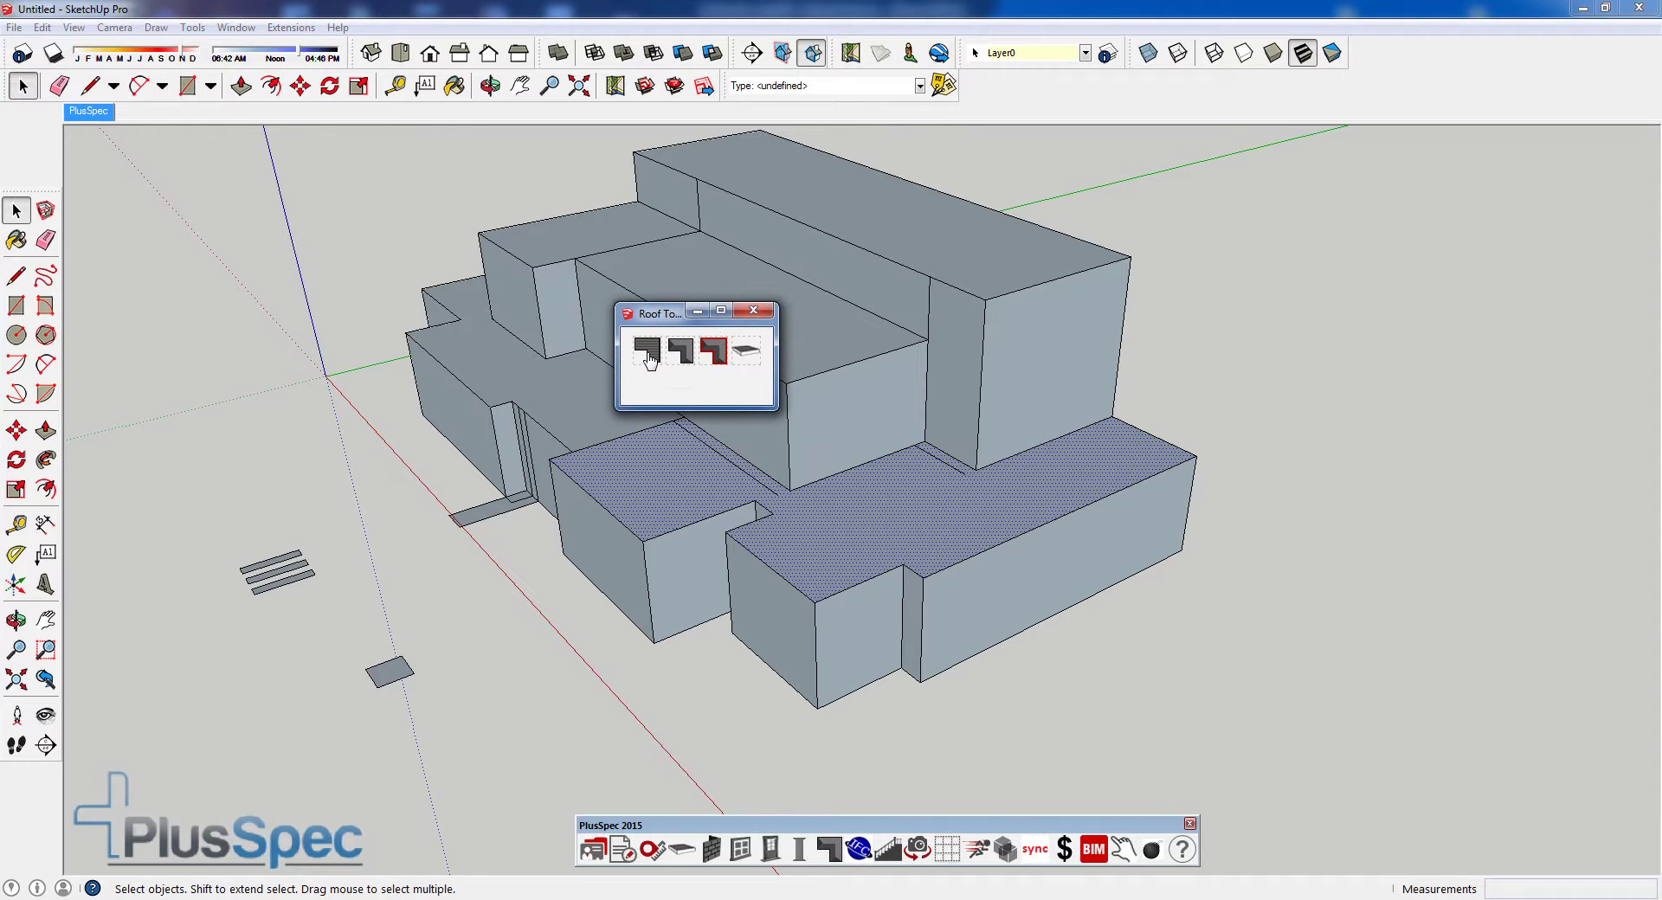
pyautogui.click(650, 350)
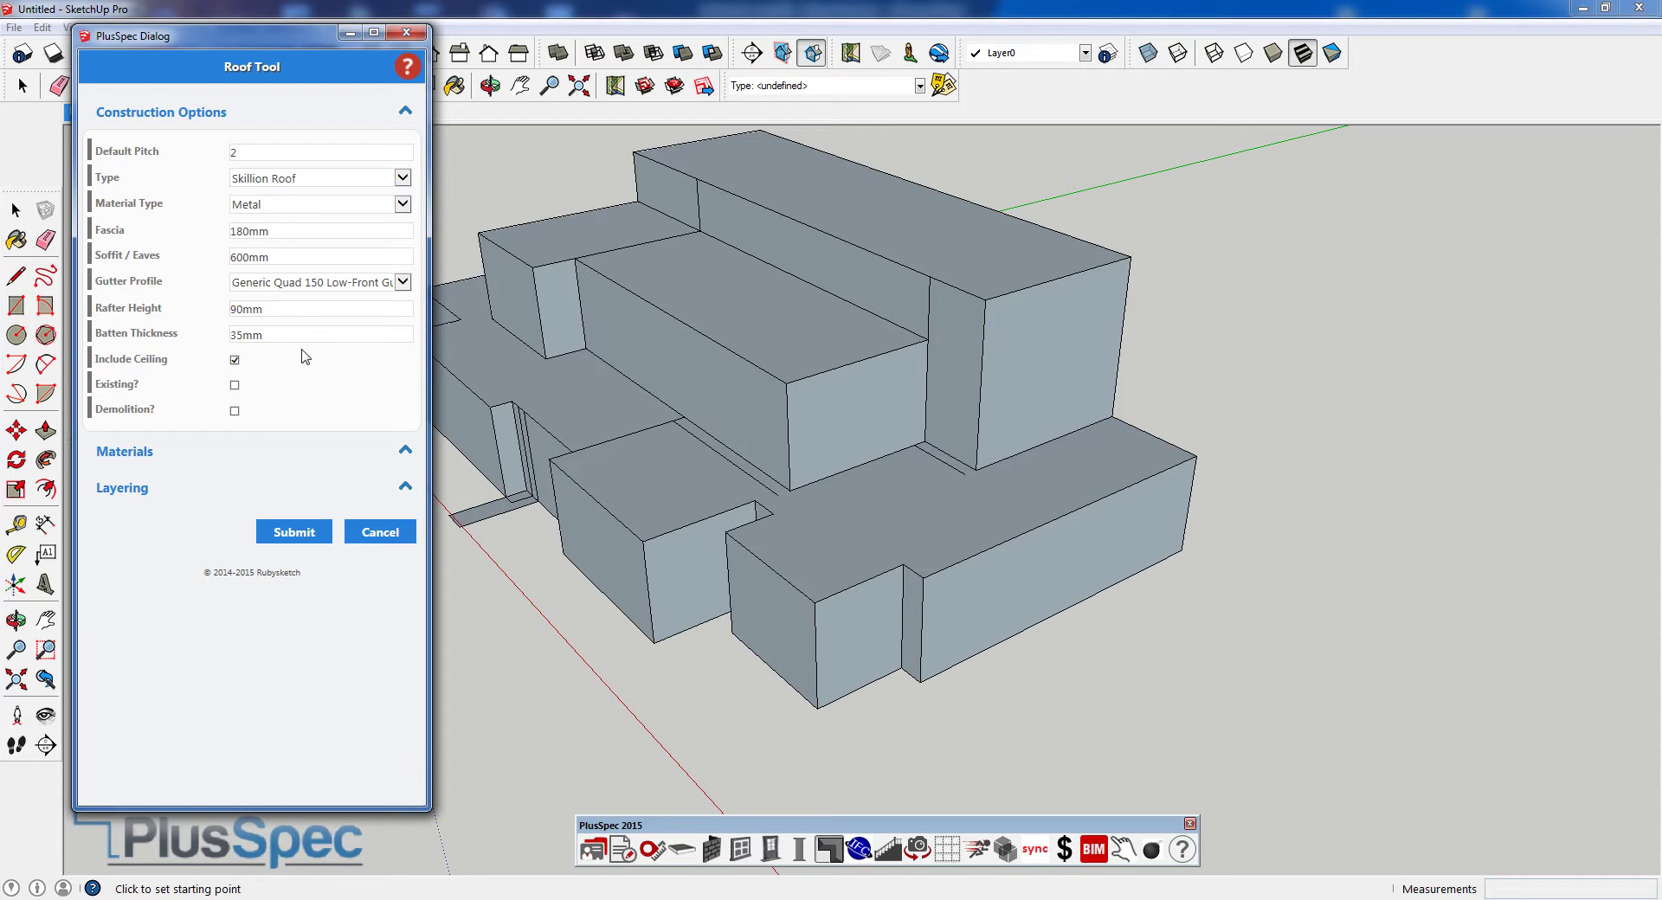
pyautogui.click(295, 534)
# - Trace the lower roof outline from the back corner along the side and front edges
pyautogui.click(1112, 417)
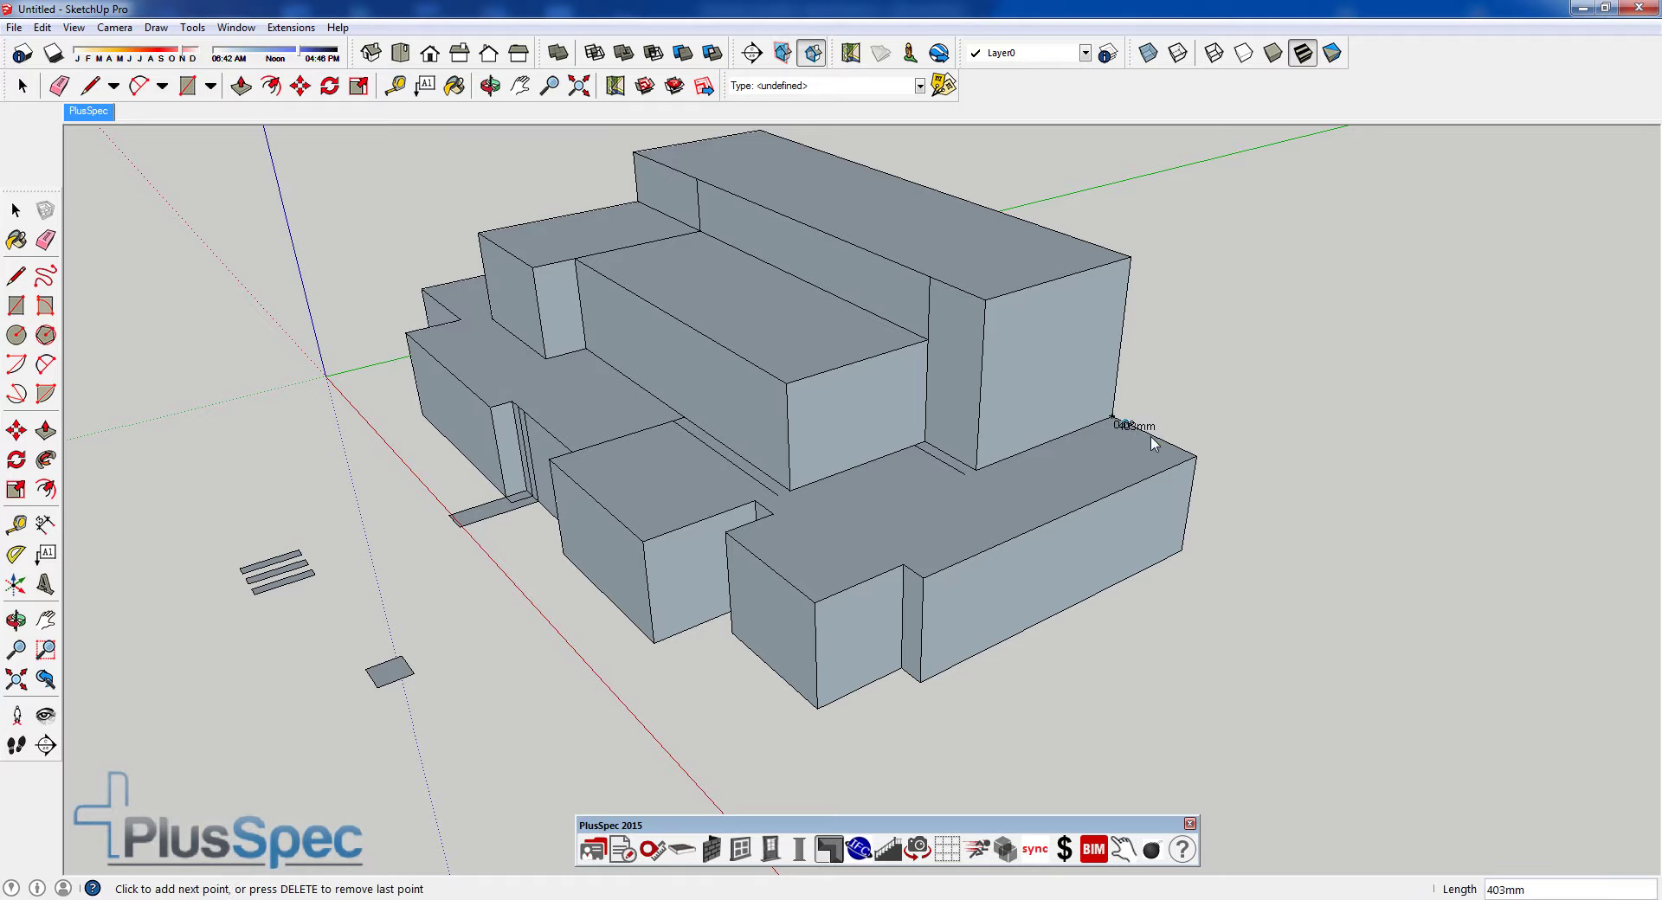
pyautogui.click(1196, 456)
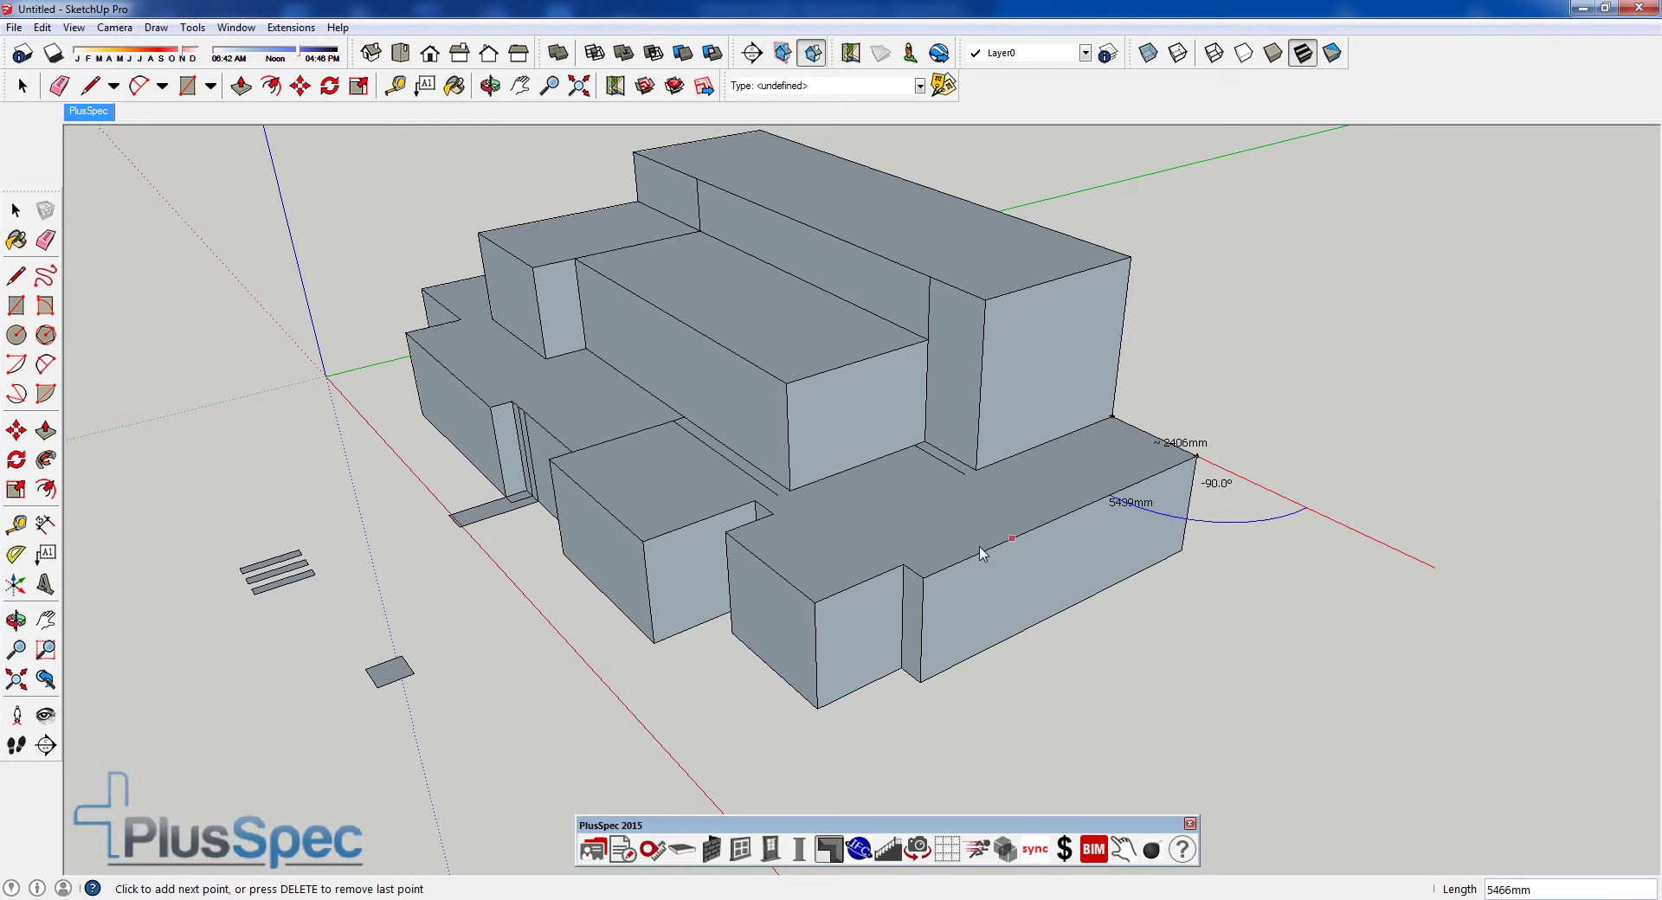
pyautogui.click(920, 577)
pyautogui.click(904, 564)
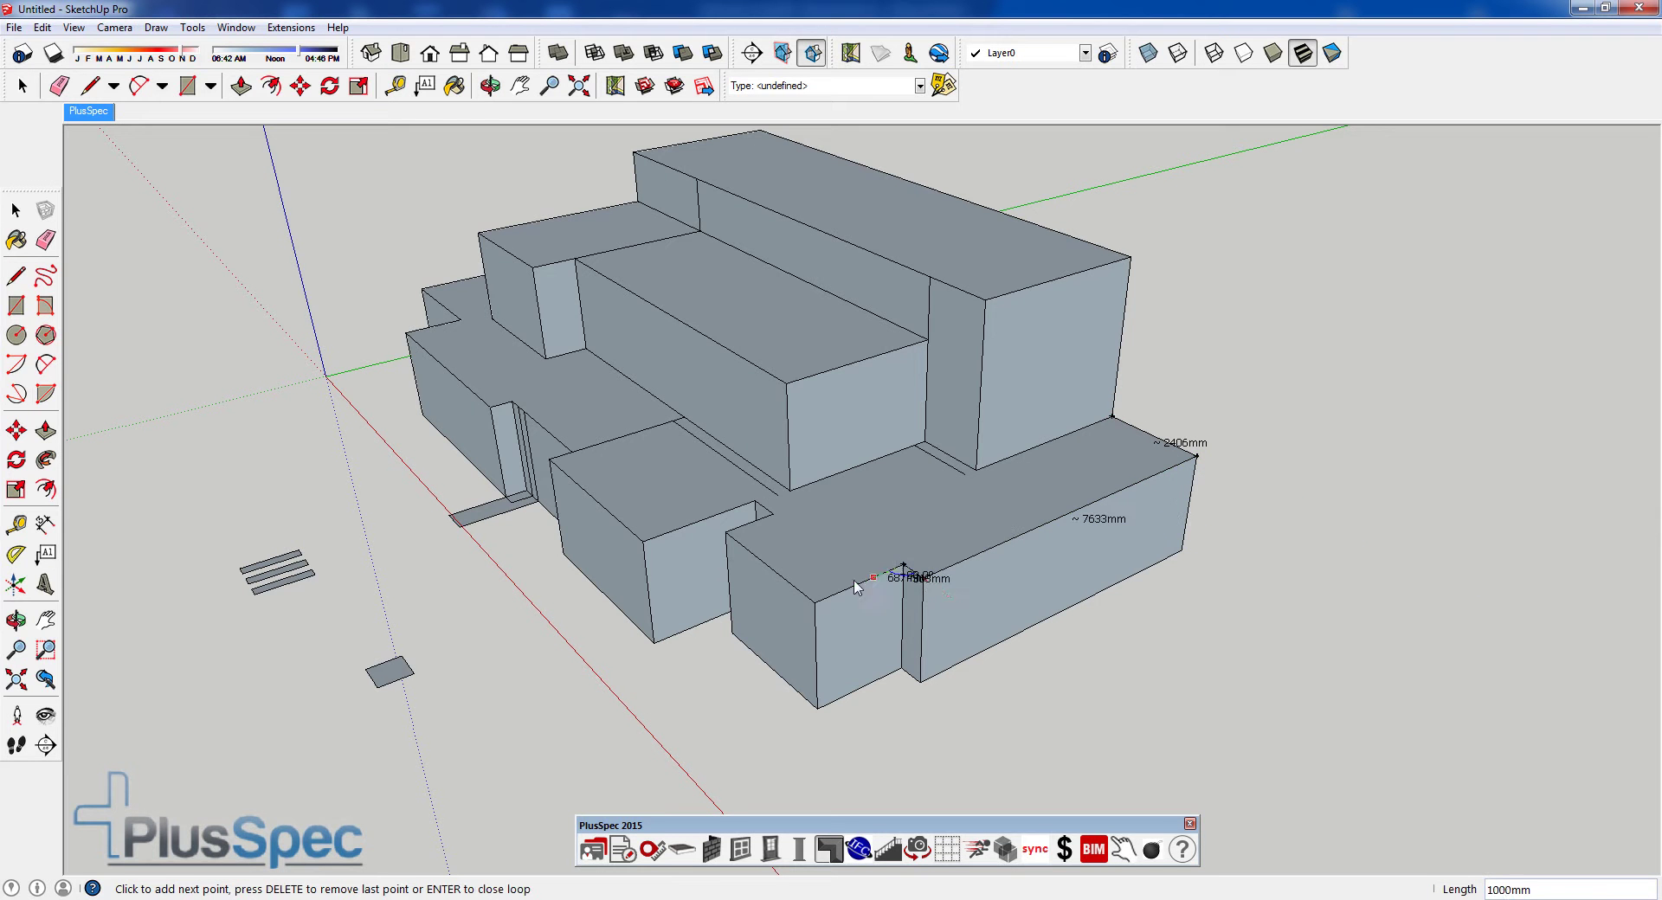
pyautogui.click(816, 604)
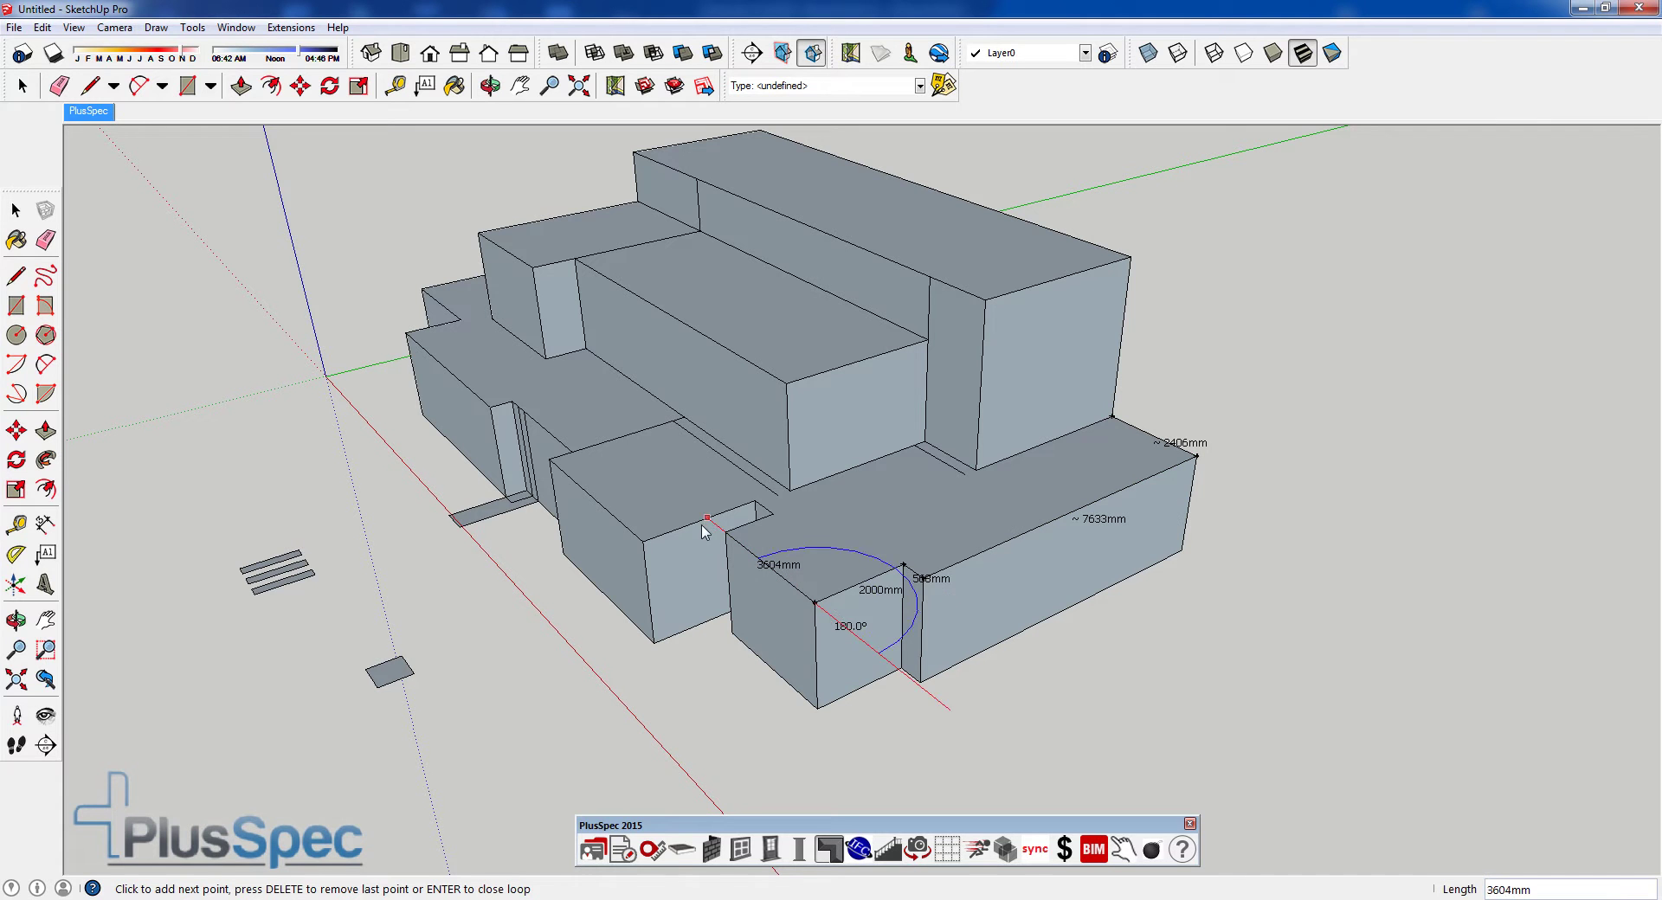
pyautogui.click(725, 533)
pyautogui.click(643, 542)
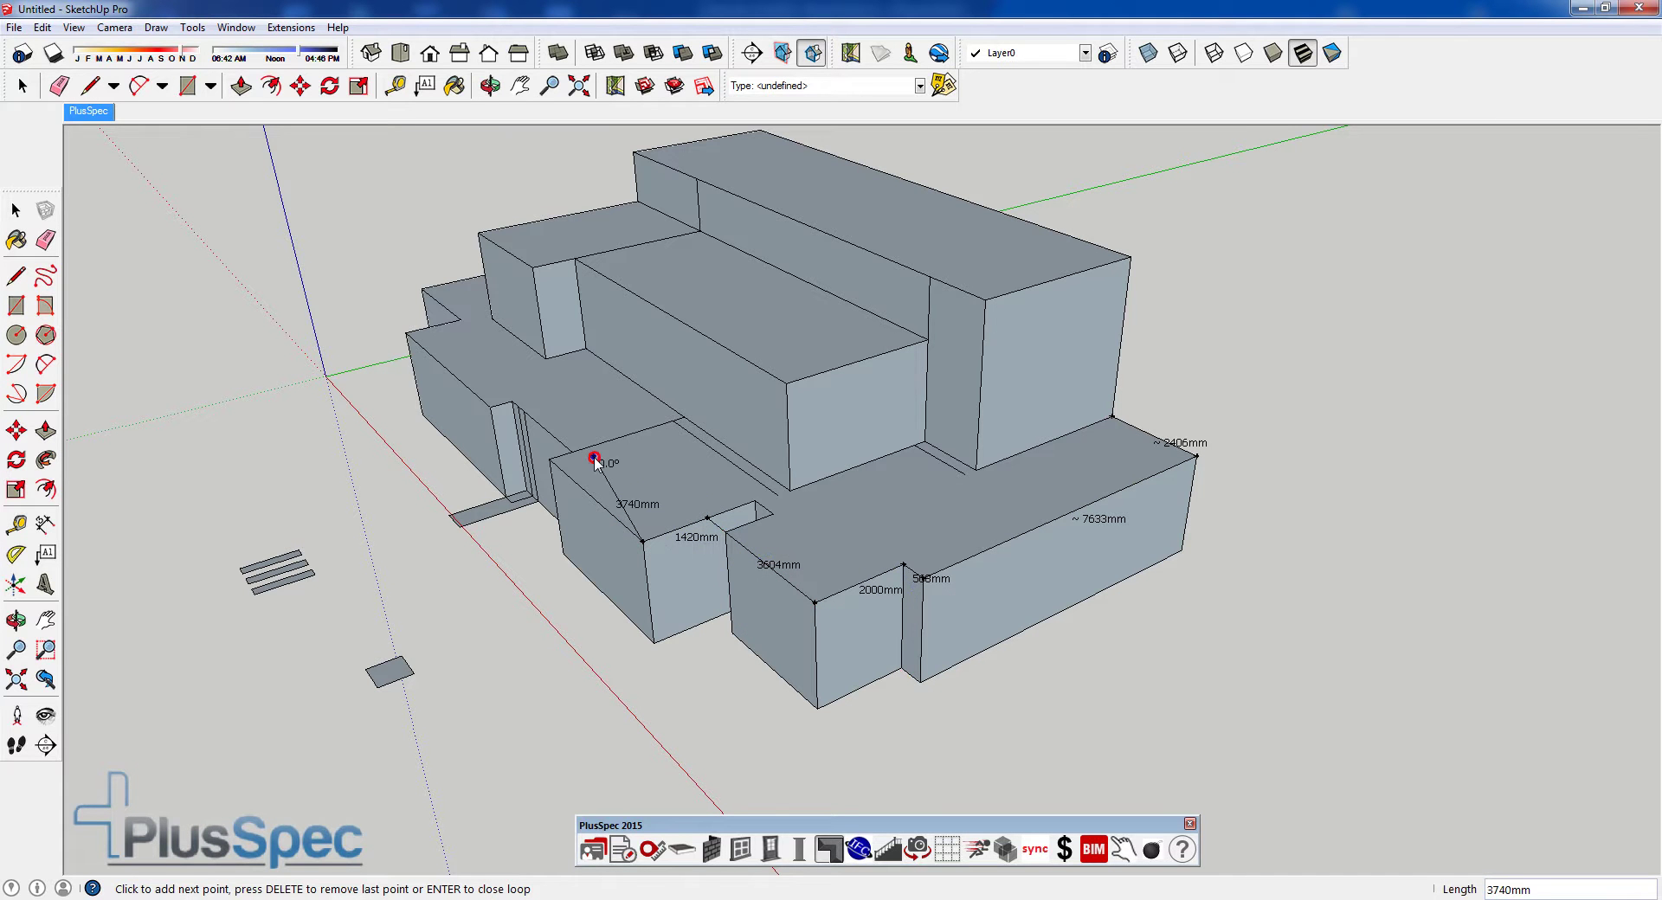
pyautogui.click(594, 457)
# - Remove the misplaced point and finish the outline along the back walls to create the roof
pyautogui.press('Delete')
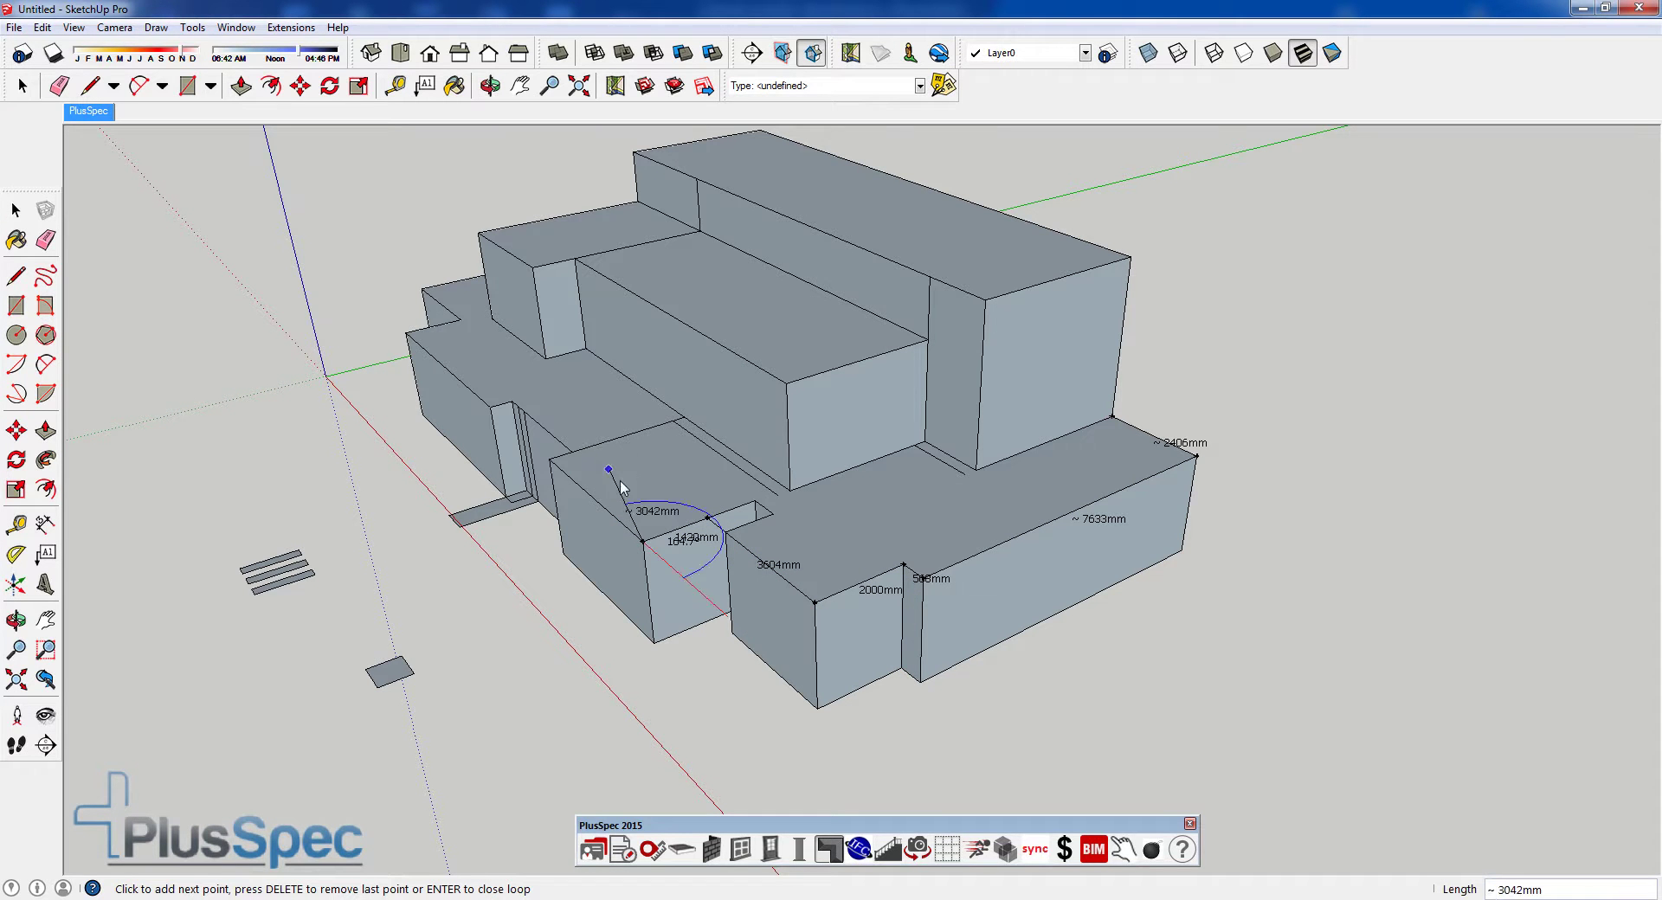
pyautogui.click(551, 462)
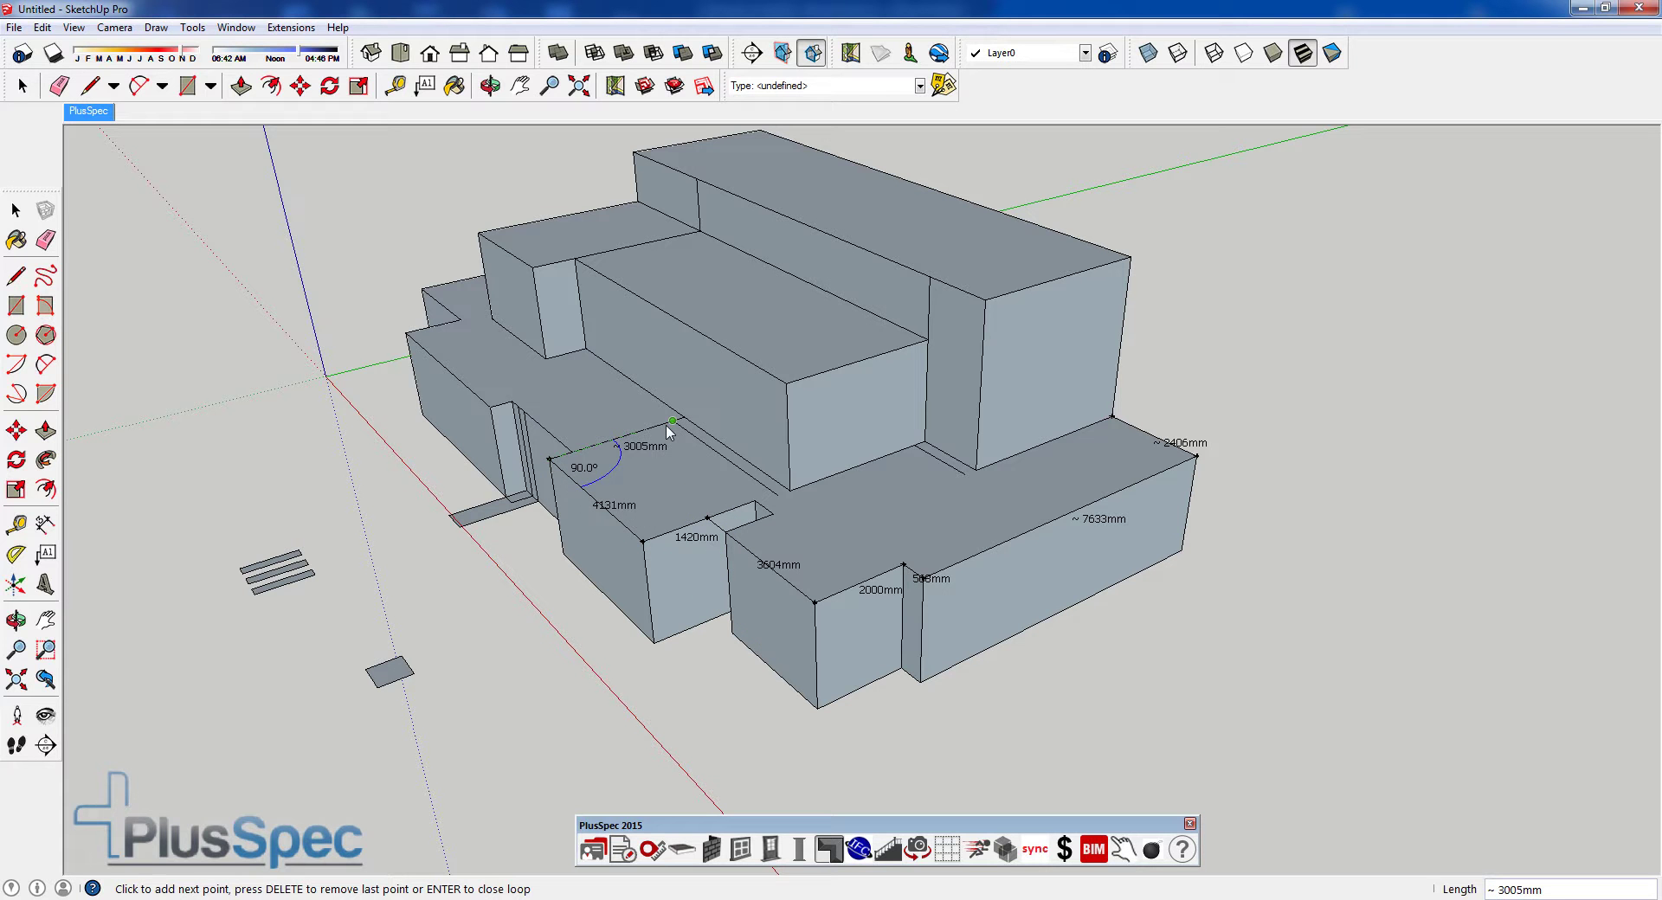
pyautogui.click(668, 423)
pyautogui.click(778, 494)
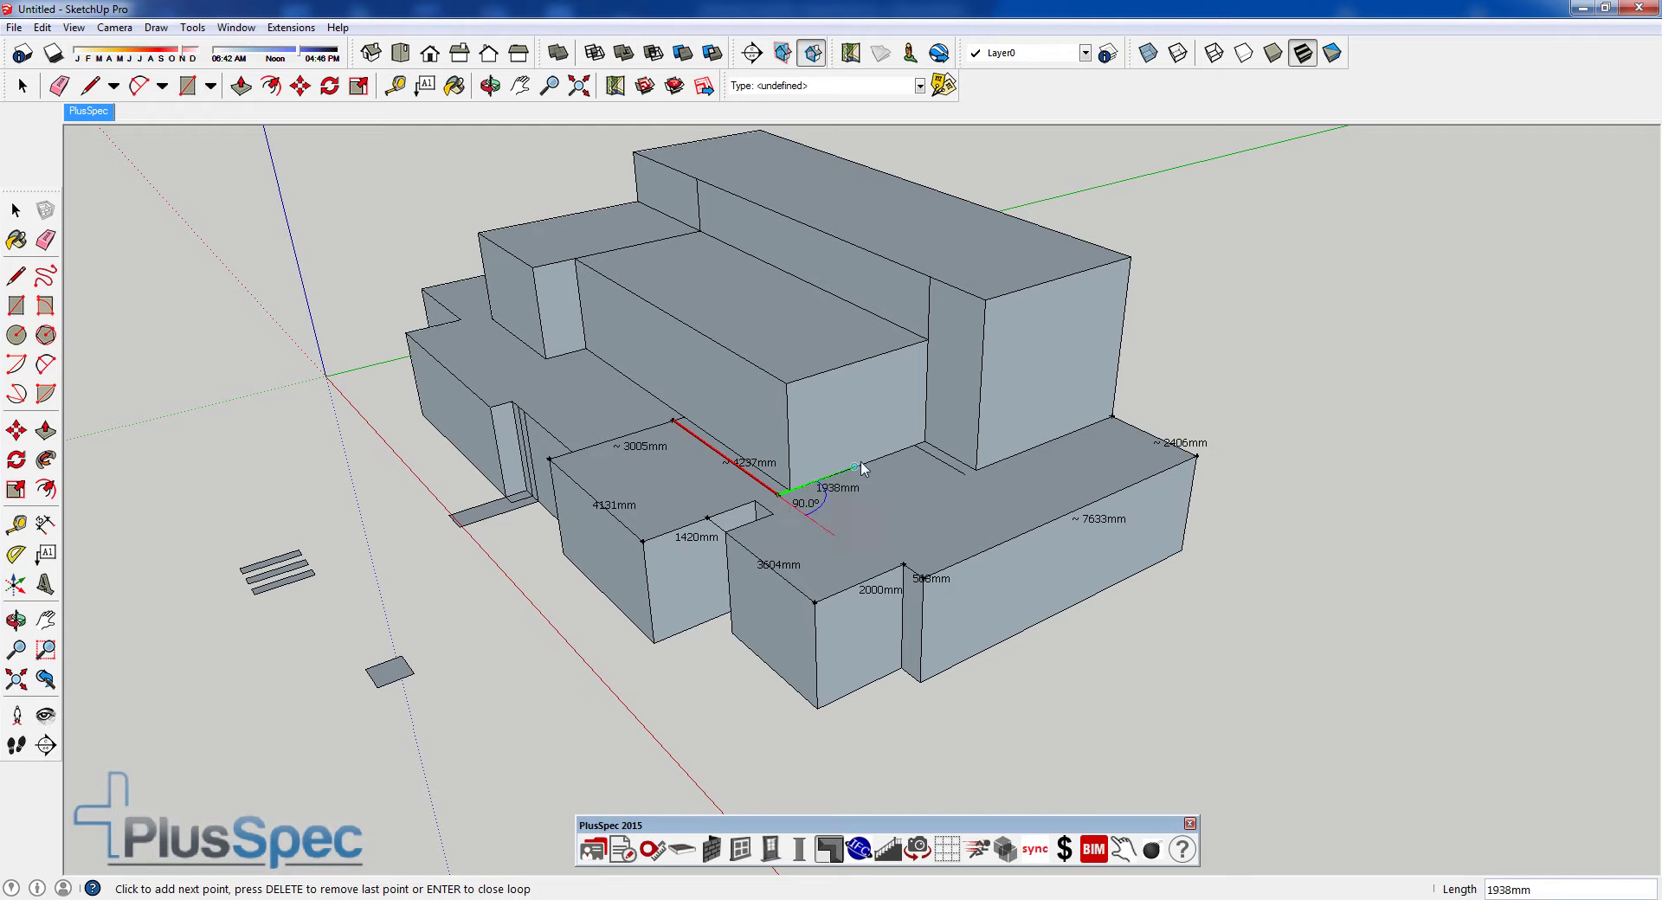
pyautogui.click(913, 447)
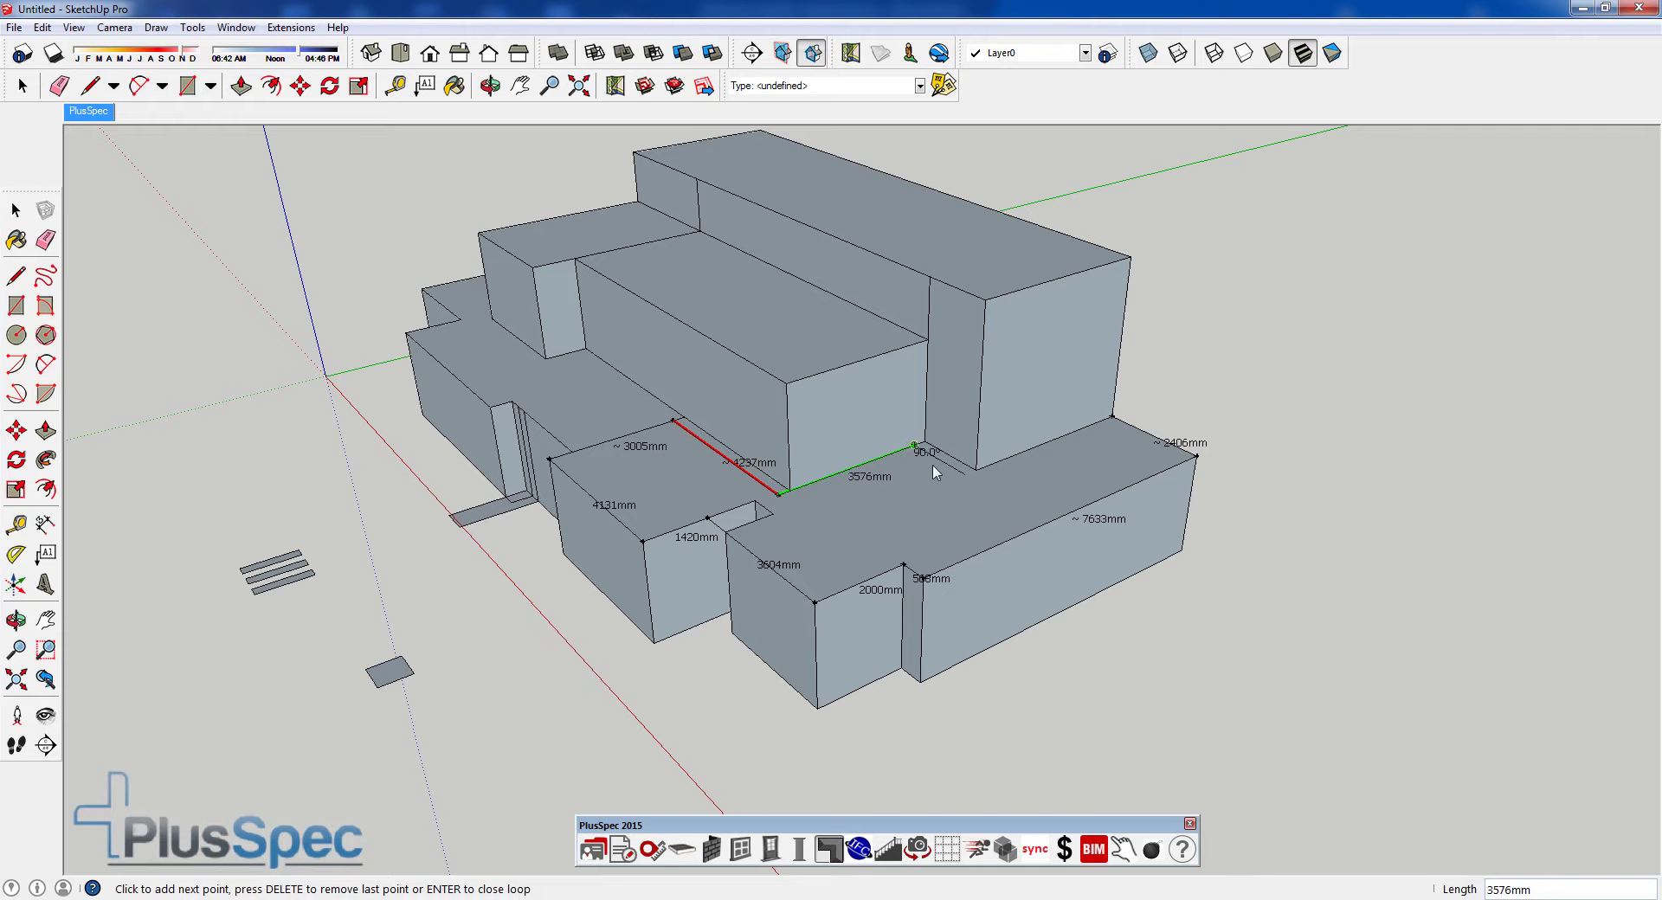
pyautogui.click(976, 468)
pyautogui.click(1113, 419)
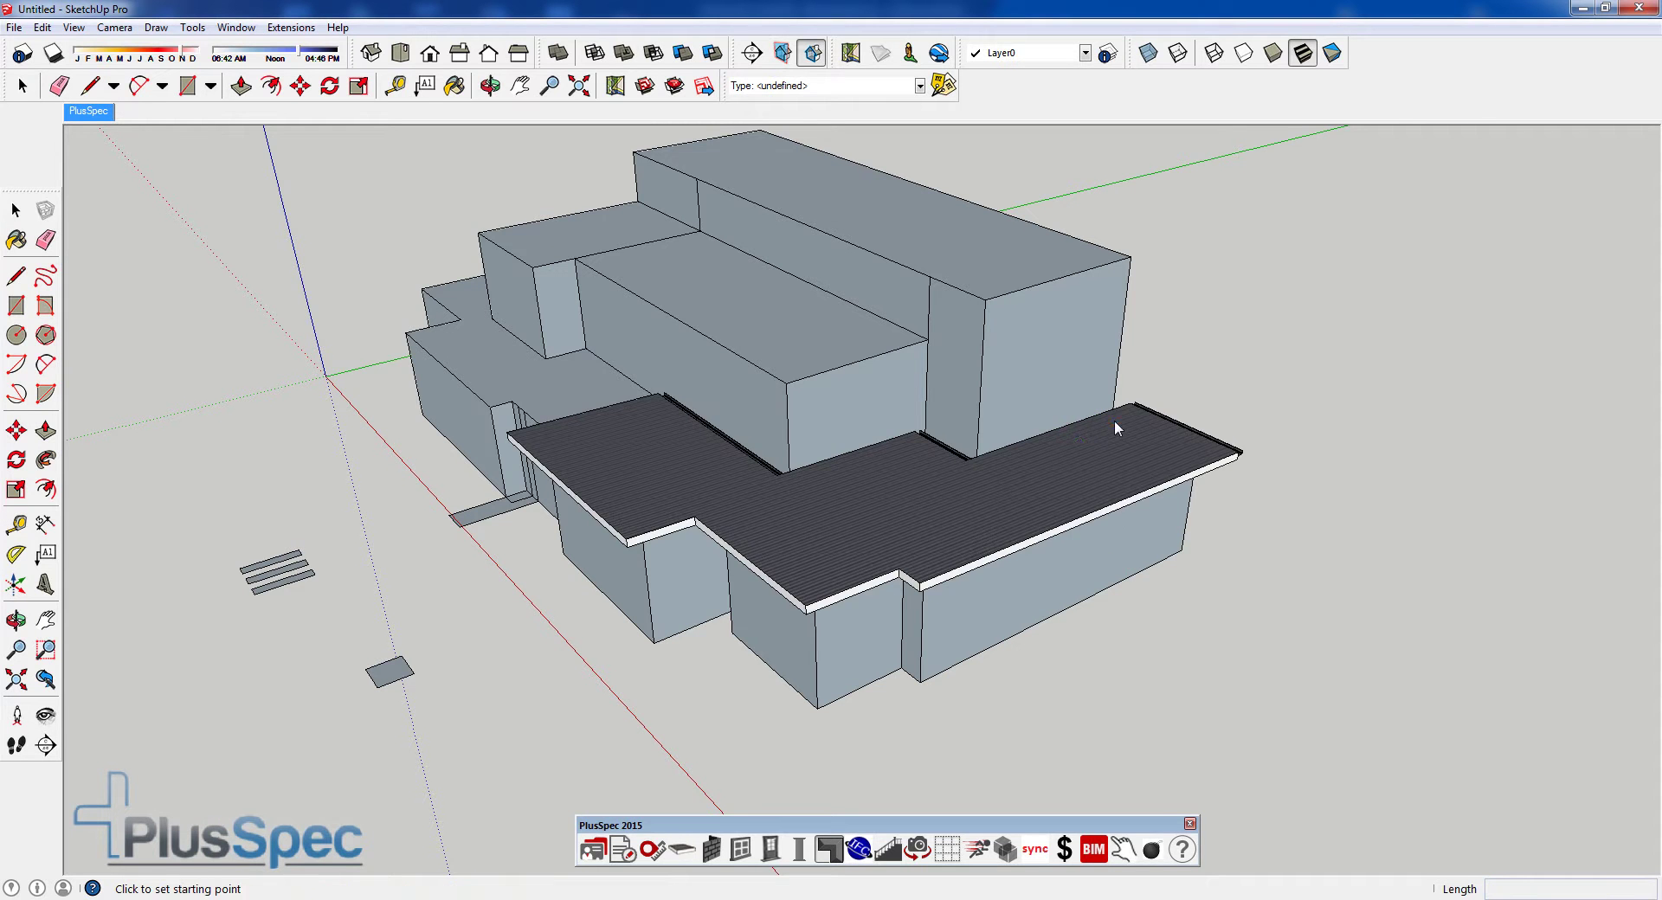
pyautogui.moveTo(1115, 422); pyautogui.dragTo(1065, 352, button='middle')
# - Offset the lower roof face 750 mm outward, replacing a first 150 mm attempt
pyautogui.scroll(5, 812, 460)
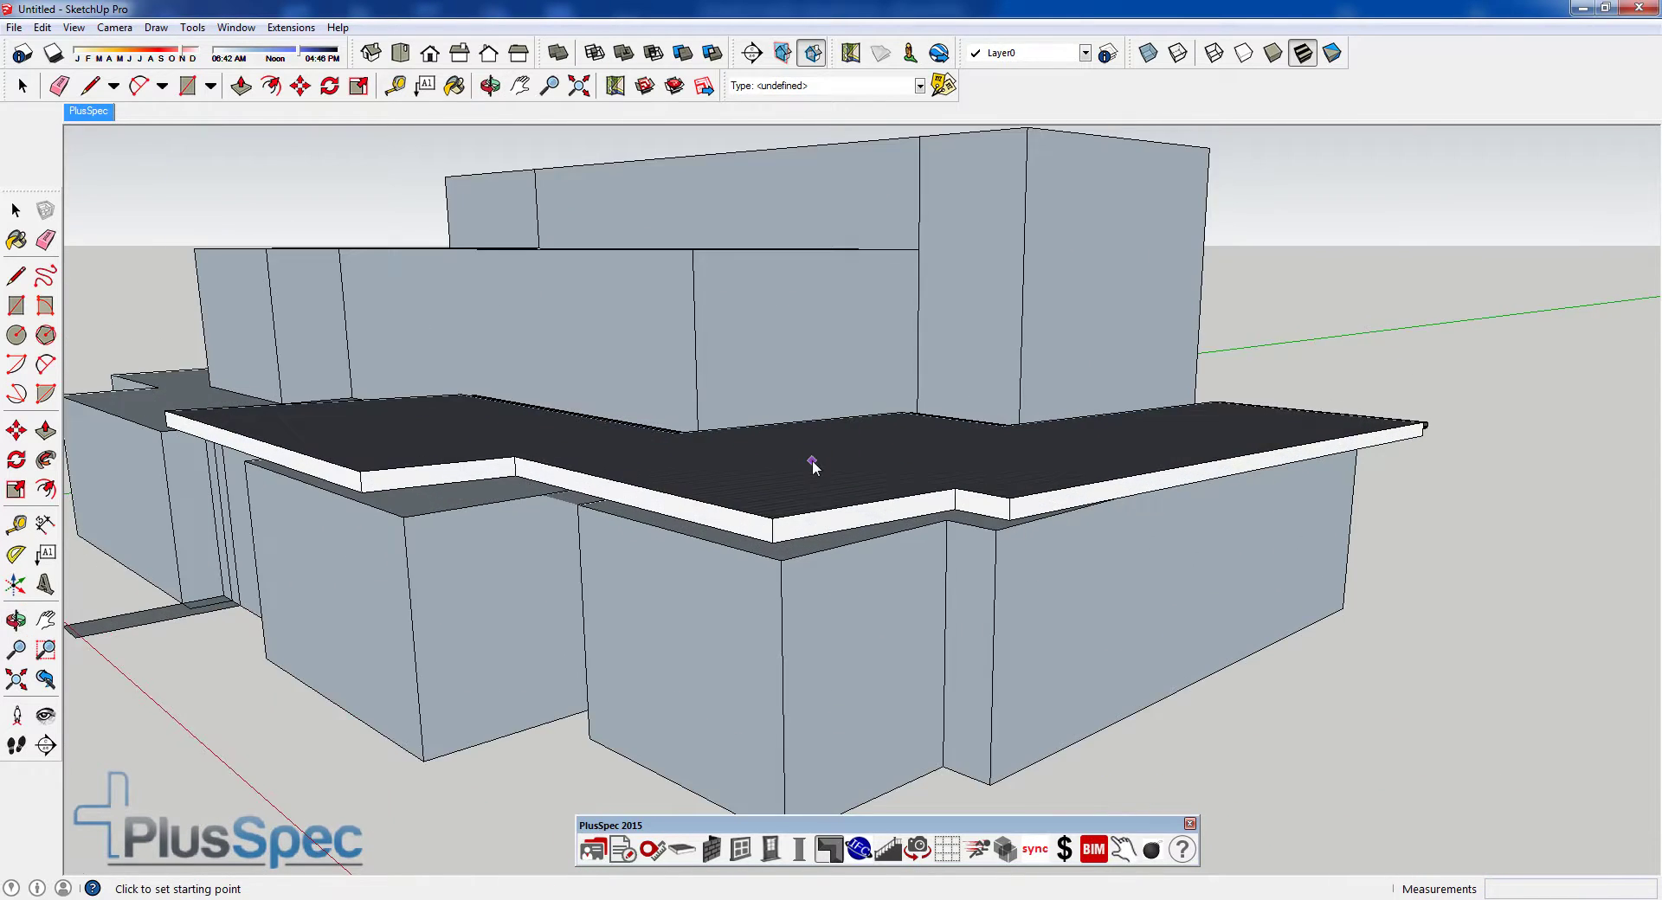
pyautogui.moveTo(812, 460); pyautogui.dragTo(859, 423, button='middle')
pyautogui.scroll(3, 852, 450)
pyautogui.moveTo(839, 479); pyautogui.dragTo(939, 421, button='middle')
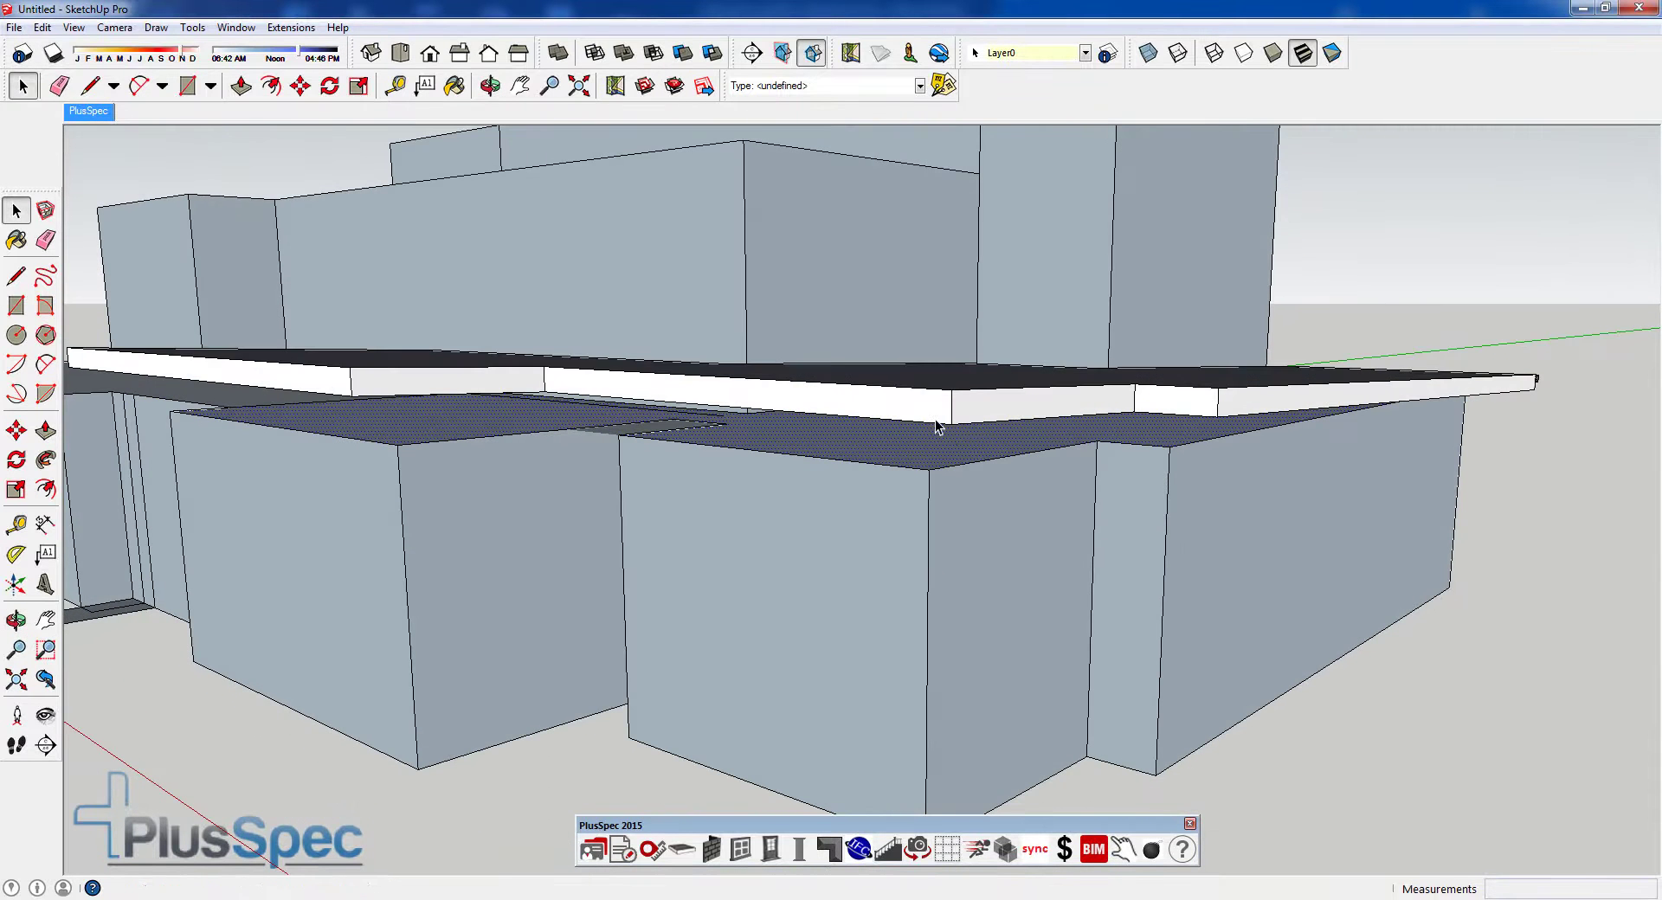
pyautogui.click(271, 86)
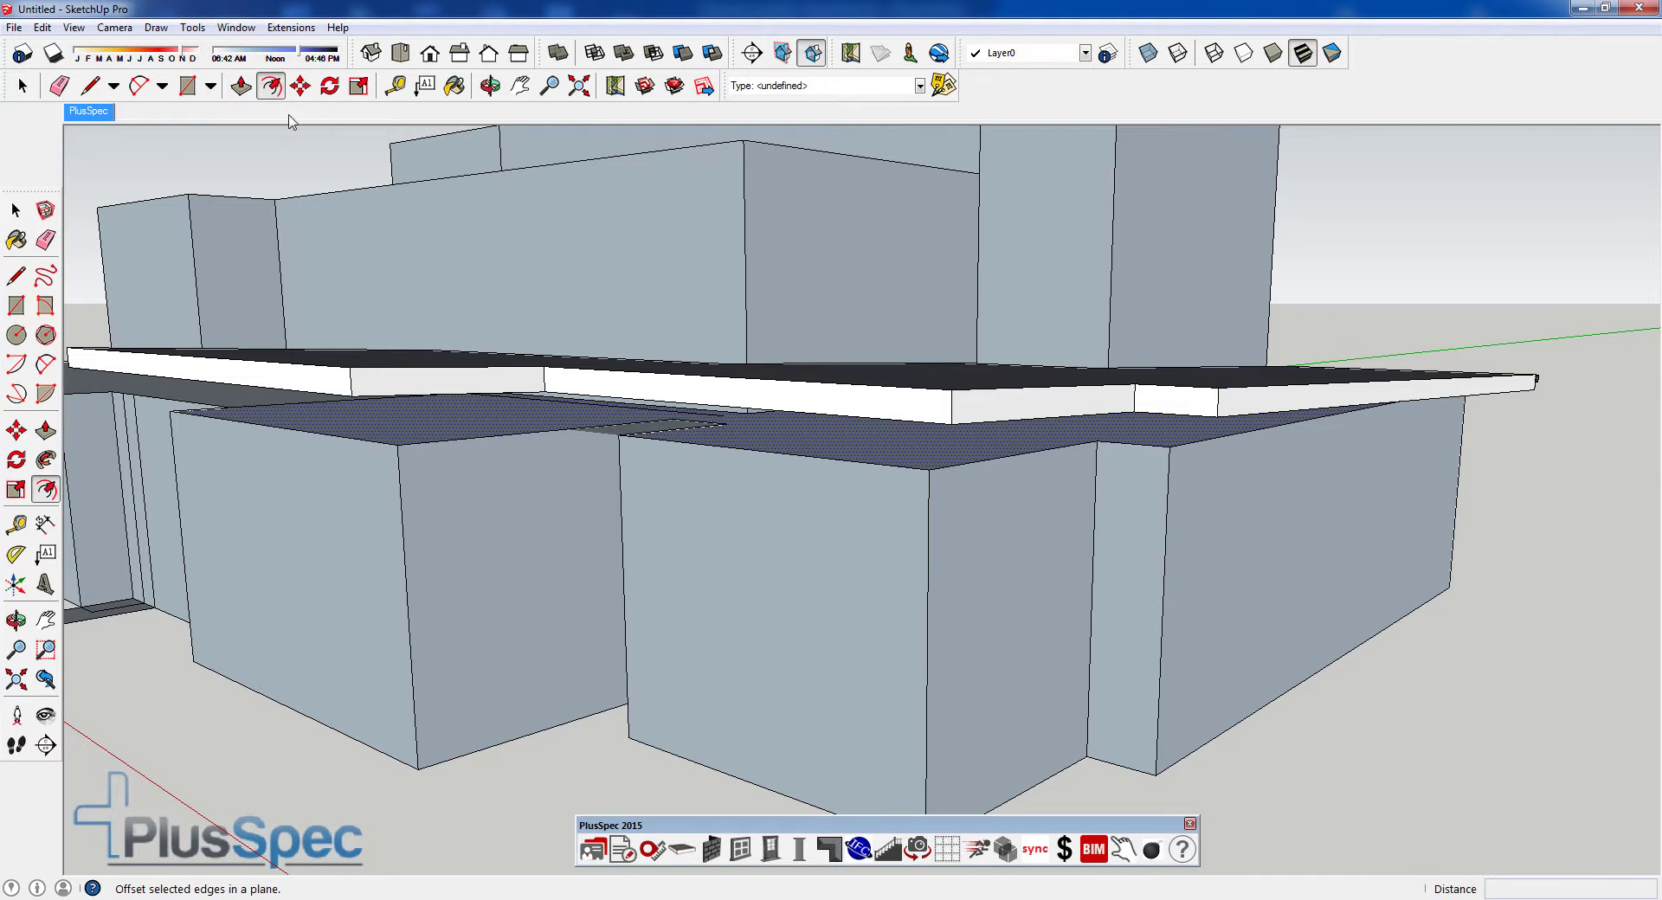
pyautogui.click(958, 465)
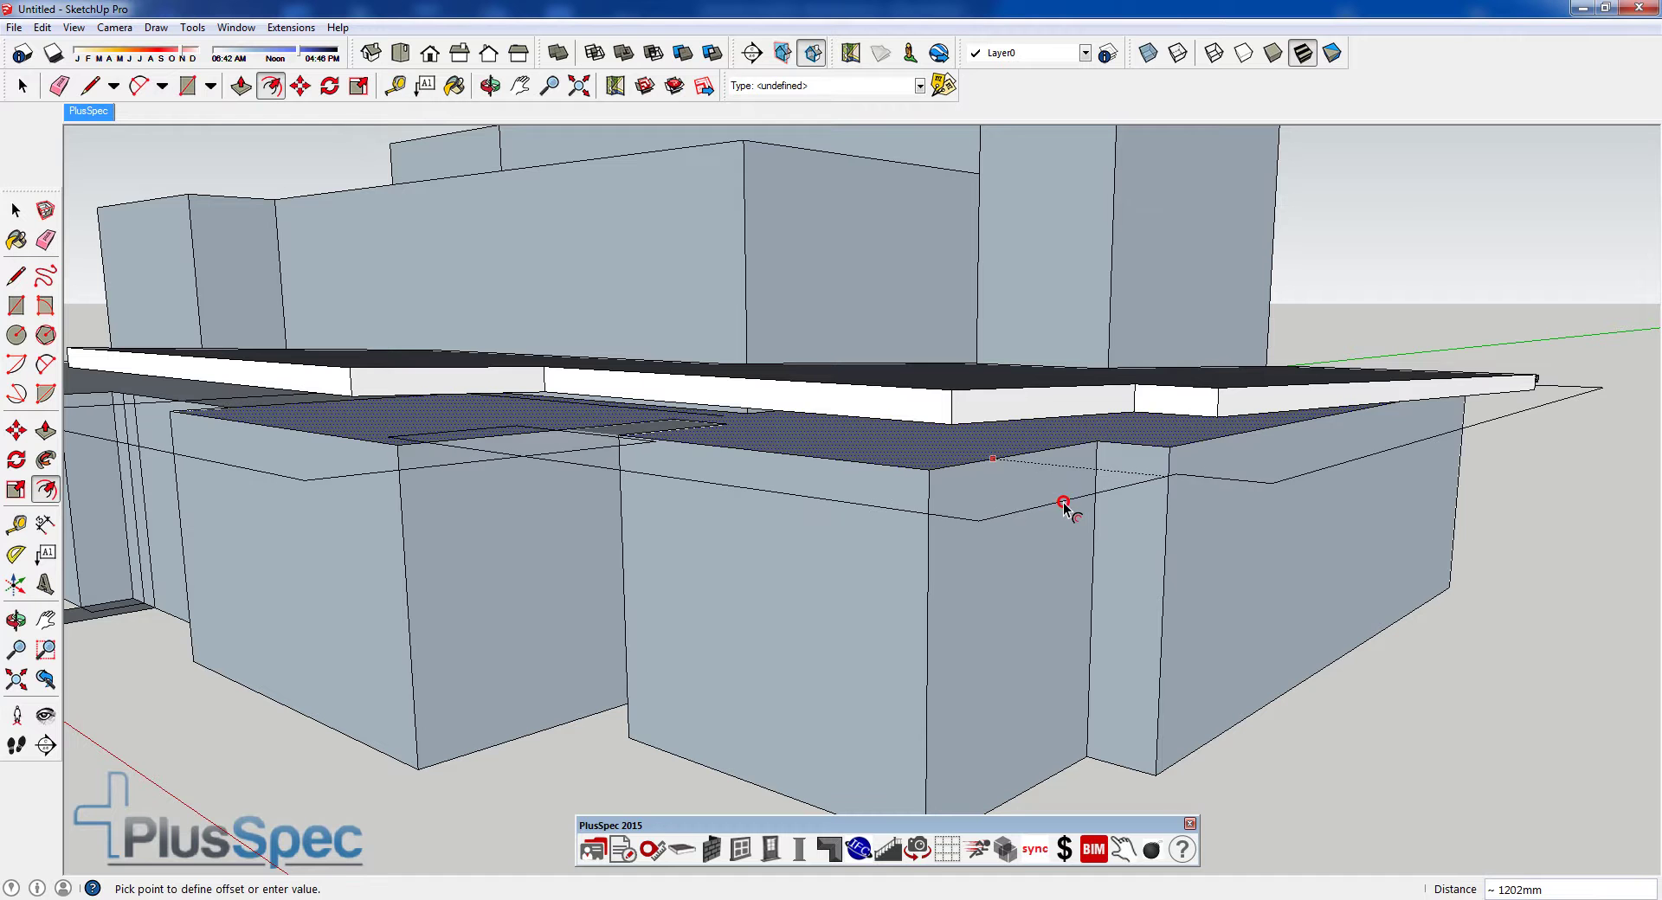
pyautogui.click(1065, 509)
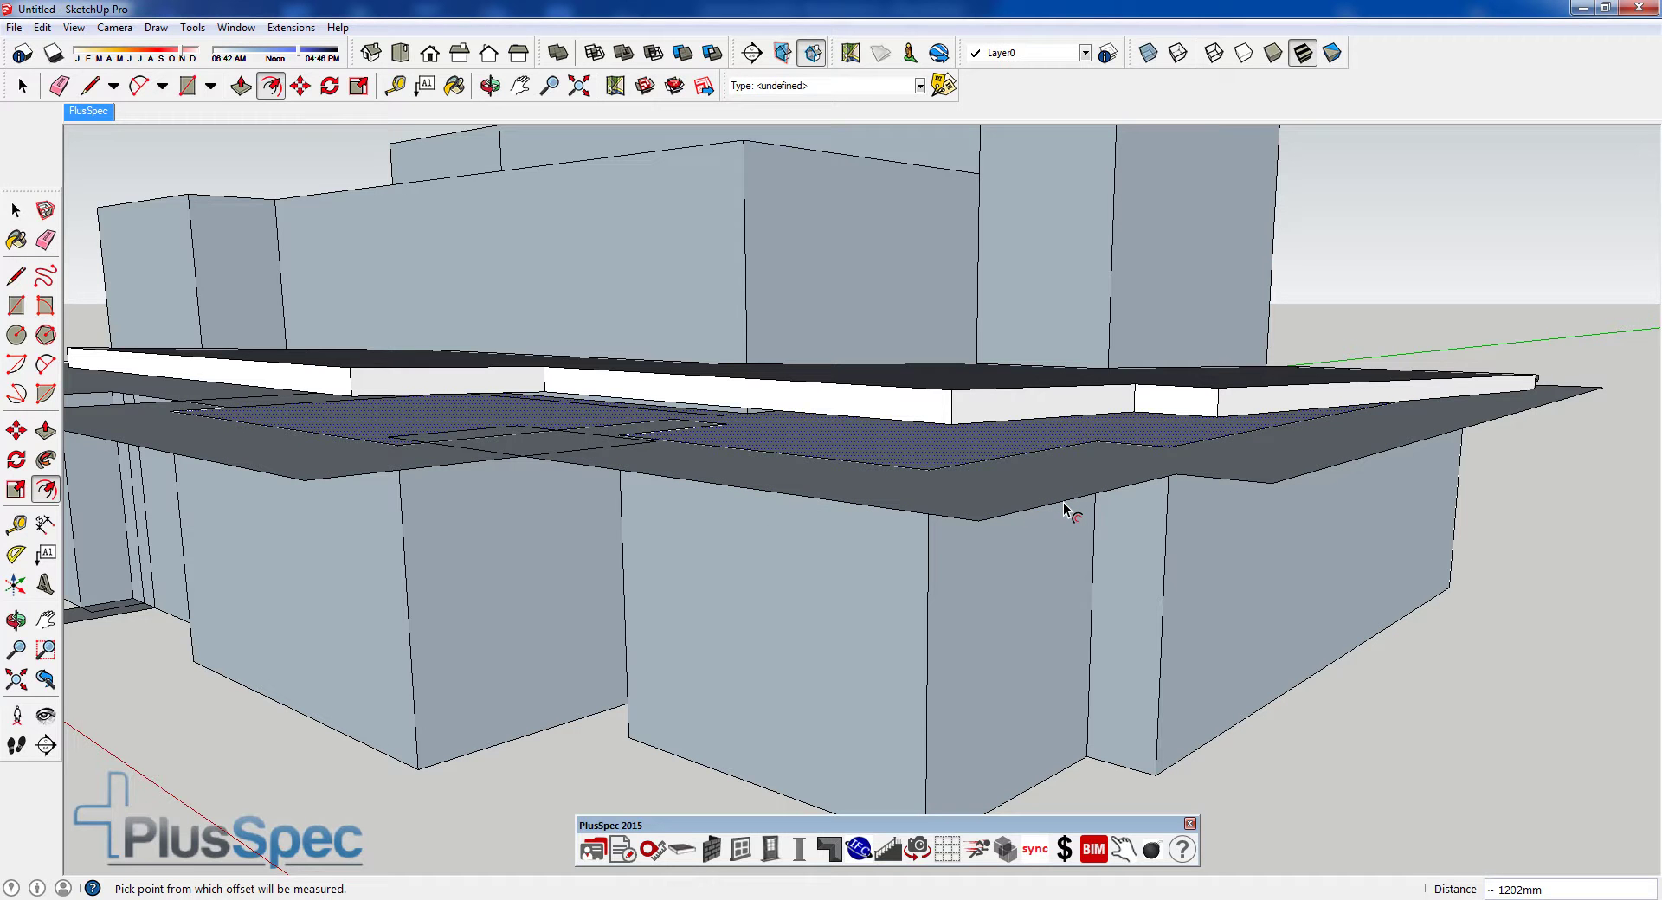
pyautogui.write('150')
pyautogui.press('Return')
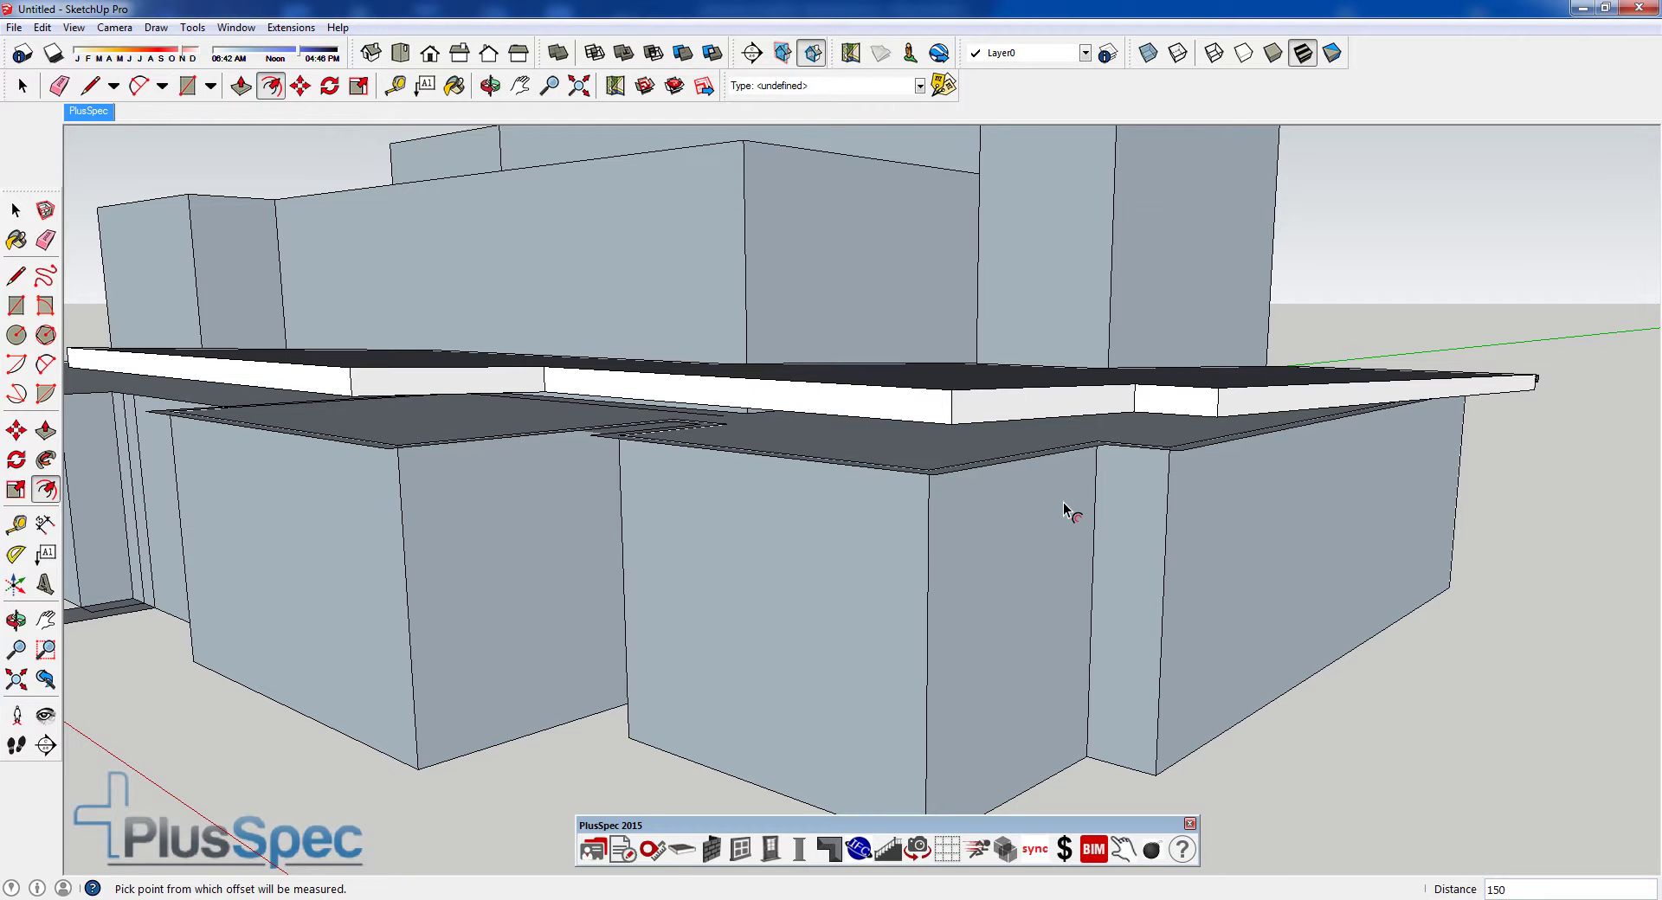
pyautogui.hotkey('ctrl', 'z')
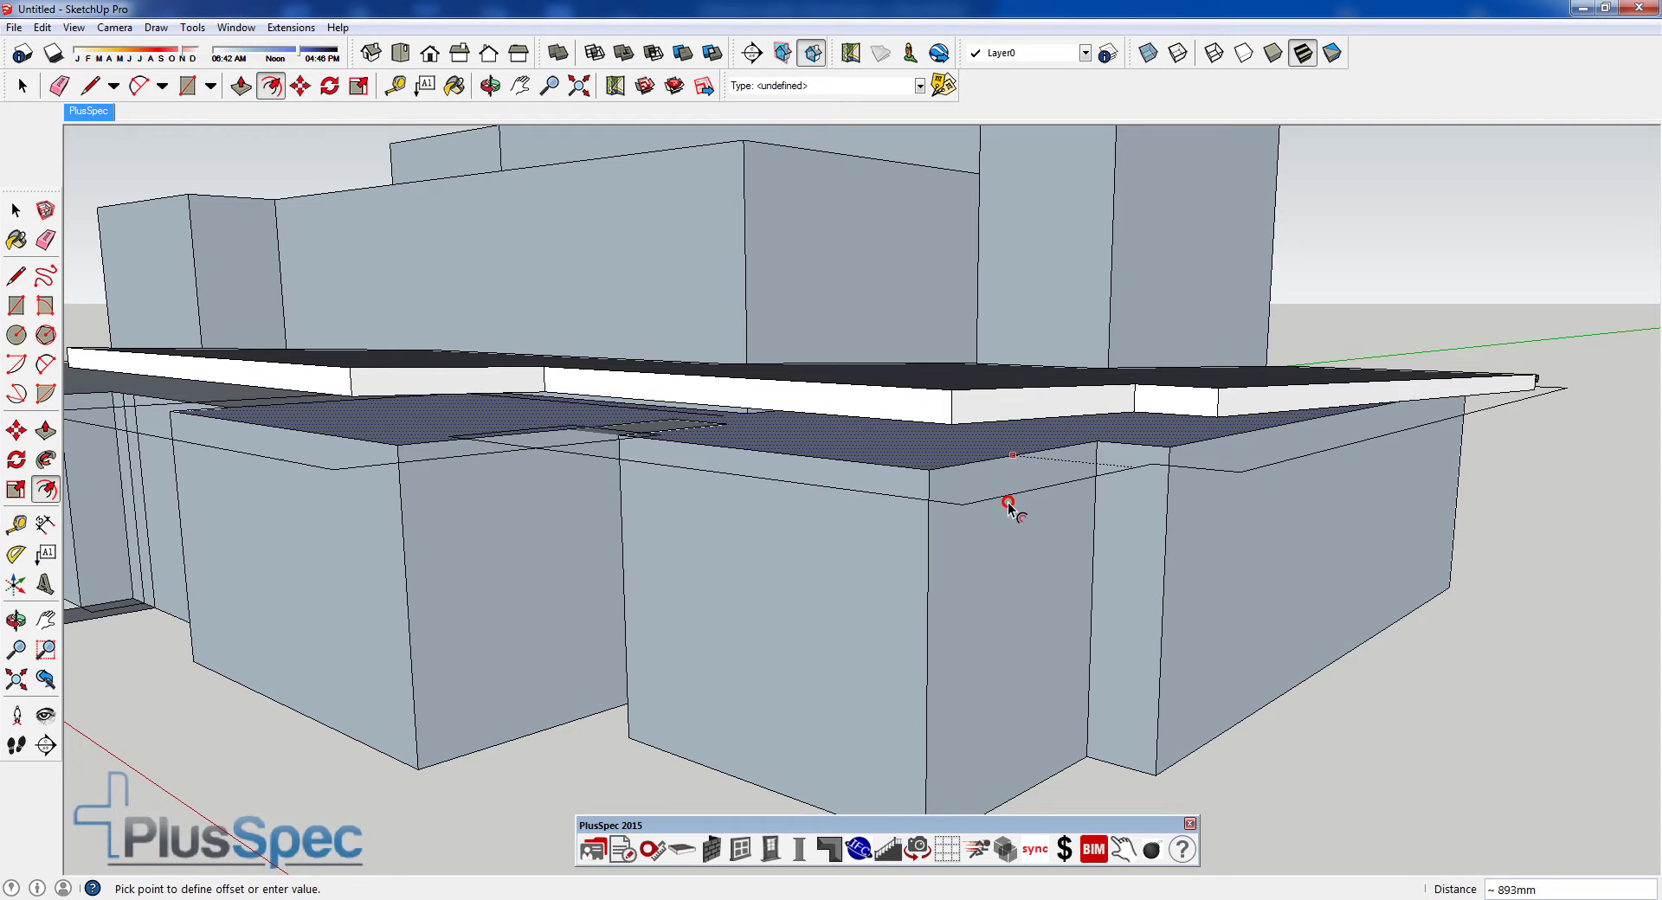
pyautogui.click(1046, 526)
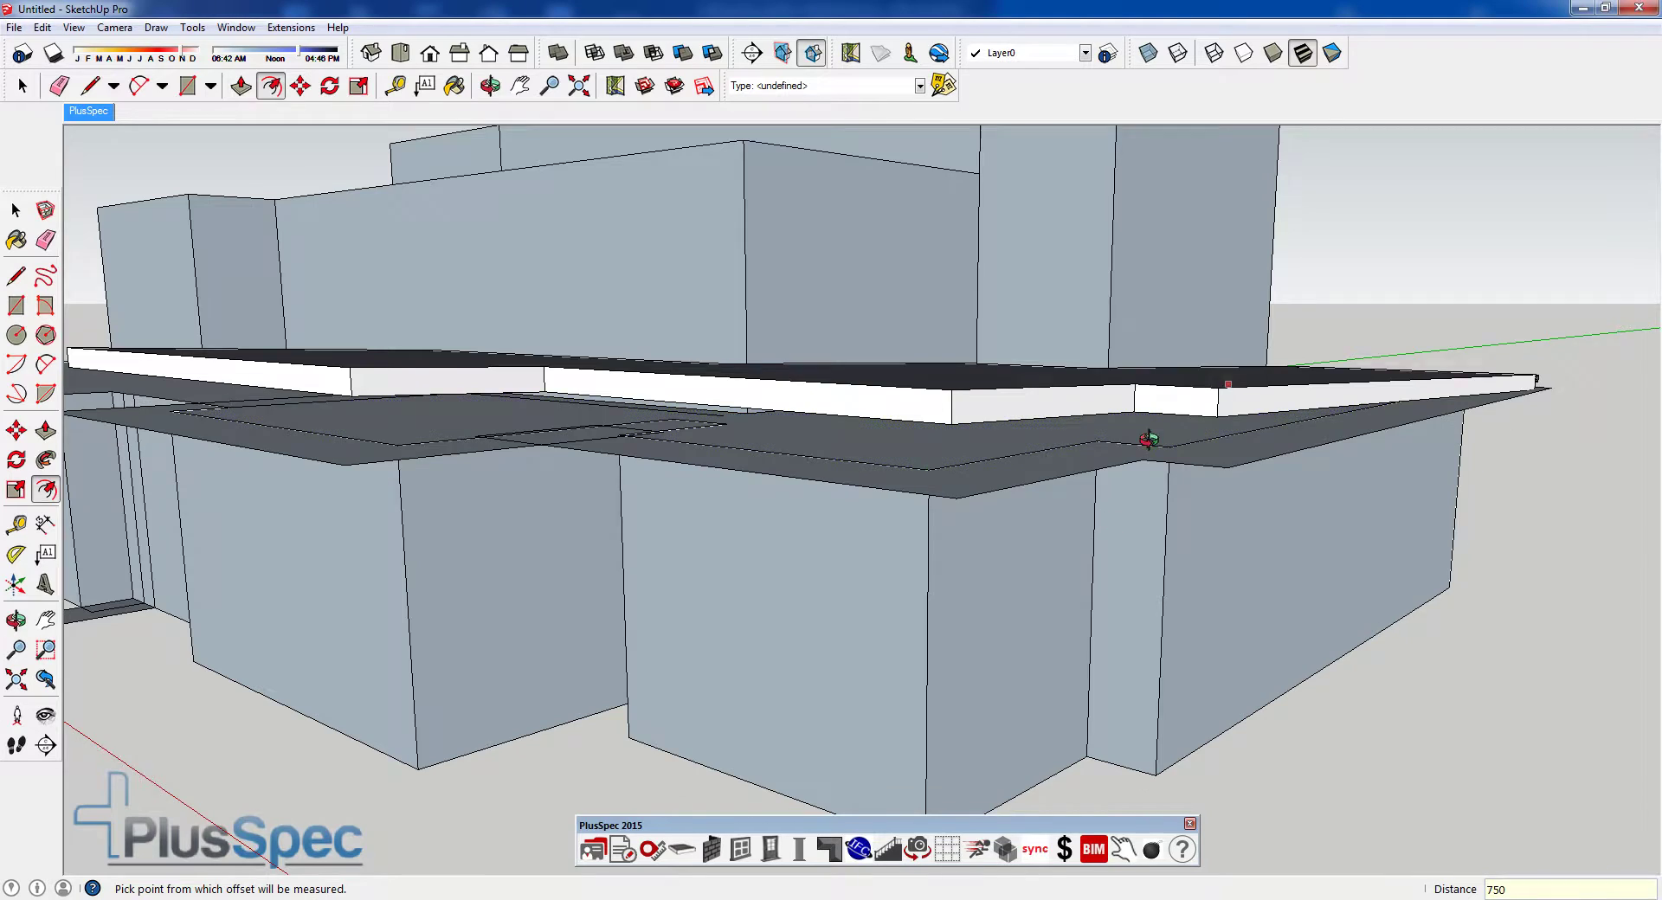
pyautogui.moveTo(1151, 438); pyautogui.dragTo(894, 522, button='middle')
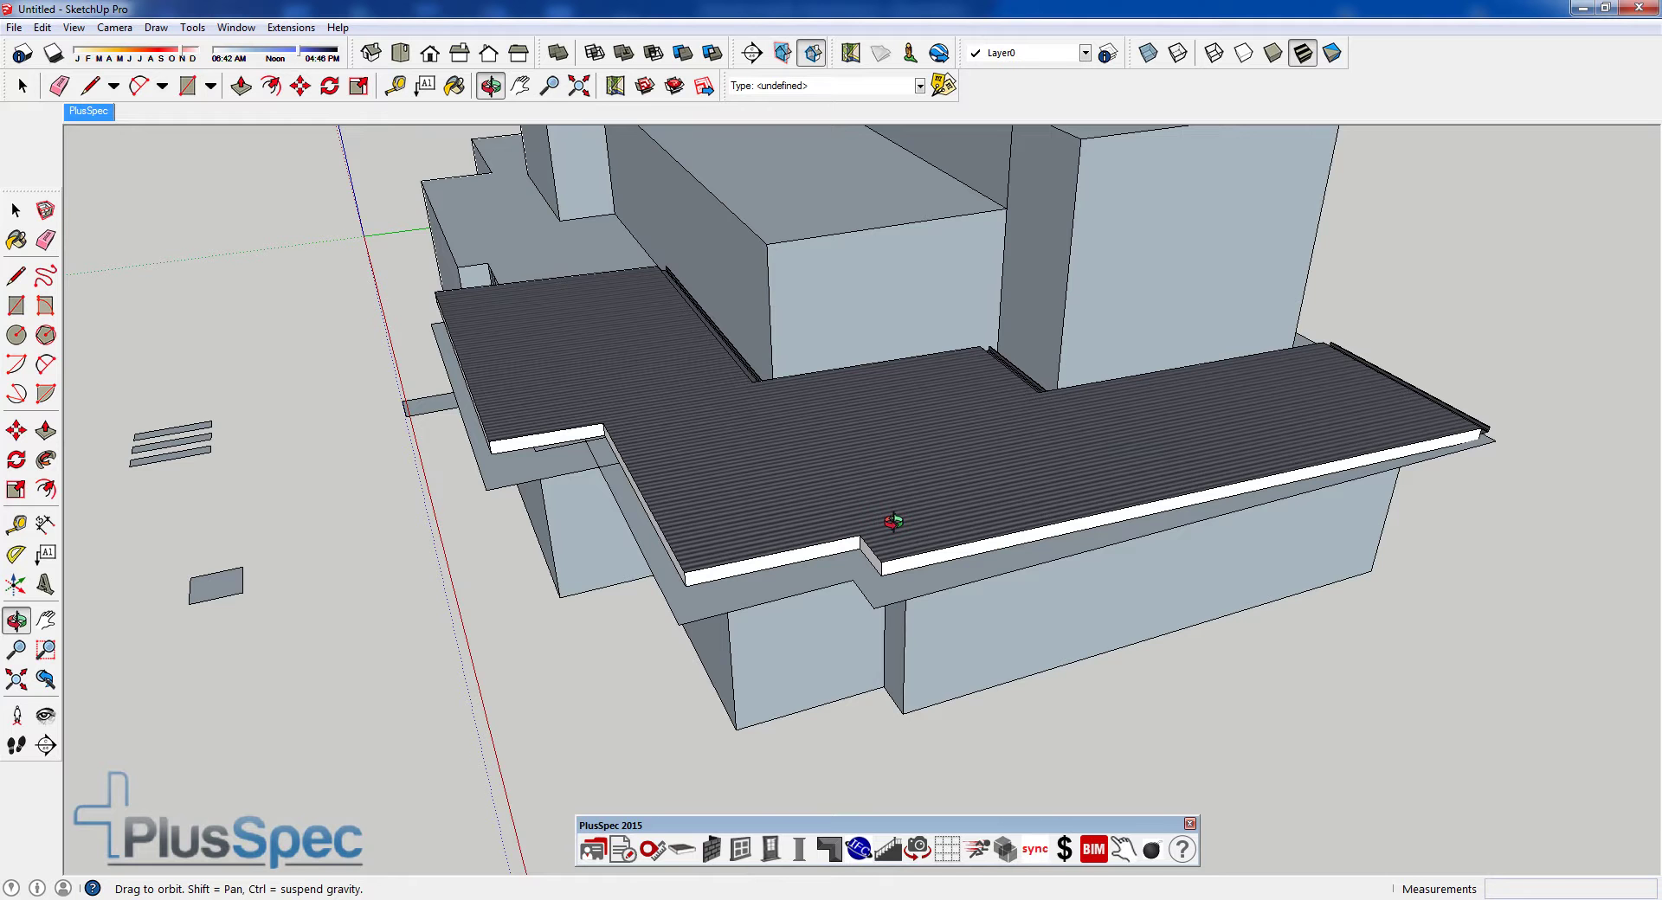
pyautogui.moveTo(893, 522); pyautogui.dragTo(913, 550, button='middle')
pyautogui.press('space')
pyautogui.click(921, 564)
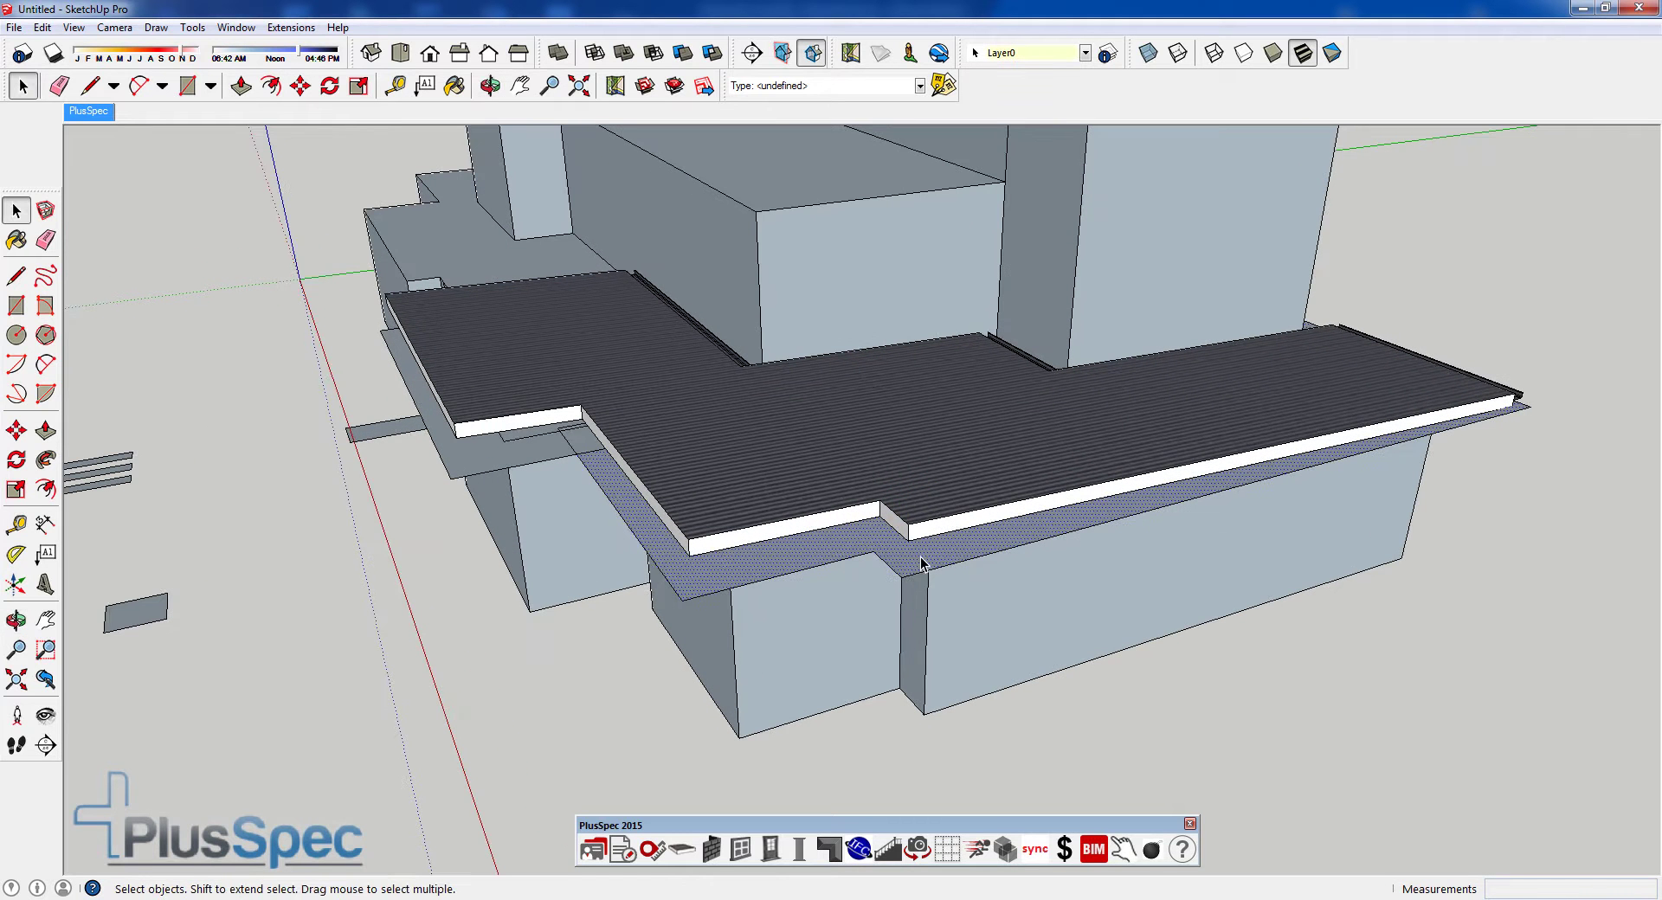
pyautogui.press('m')
pyautogui.press('p')
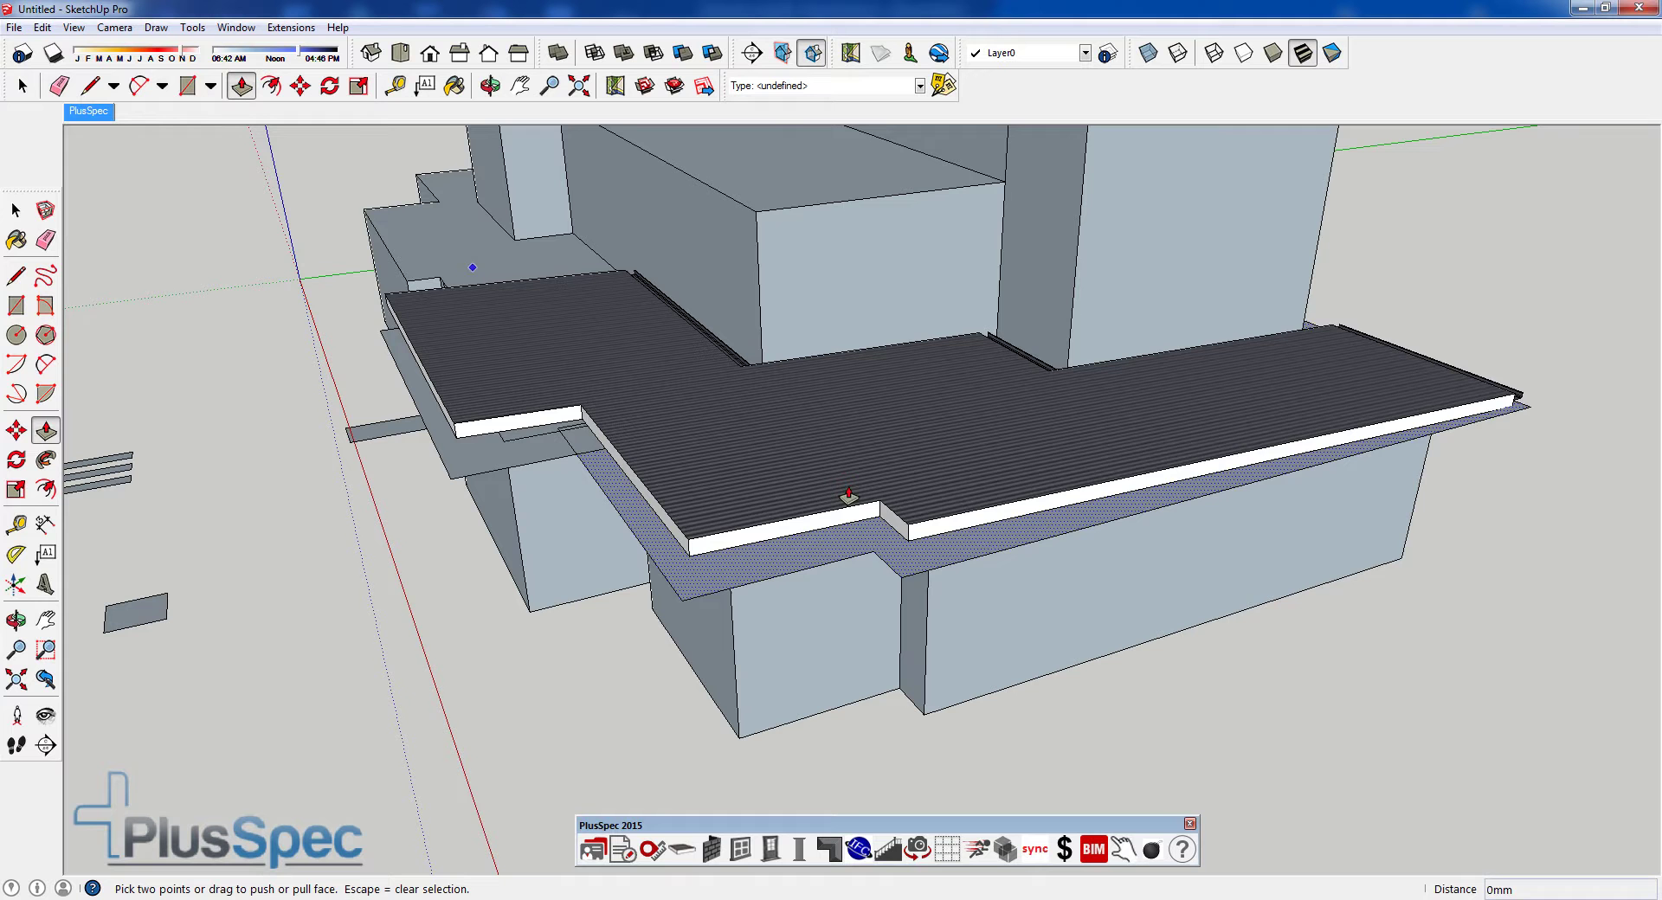
pyautogui.moveTo(913, 564); pyautogui.dragTo(1007, 465)
pyautogui.moveTo(1007, 465); pyautogui.dragTo(519, 408, button='middle')
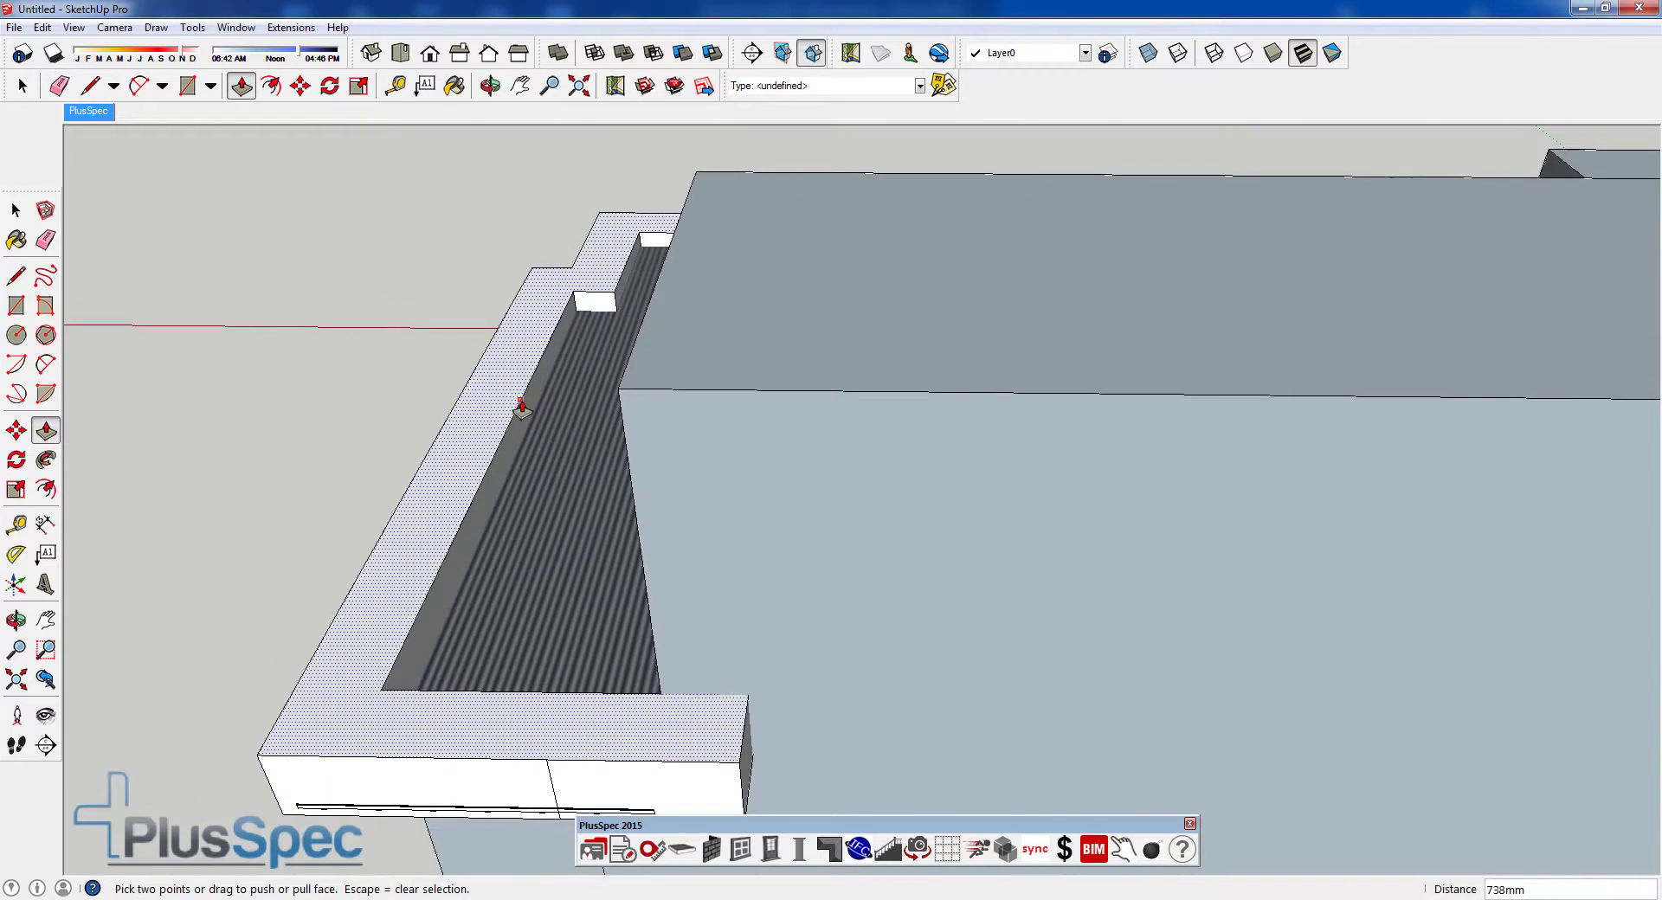
pyautogui.press('space')
pyautogui.click(522, 431)
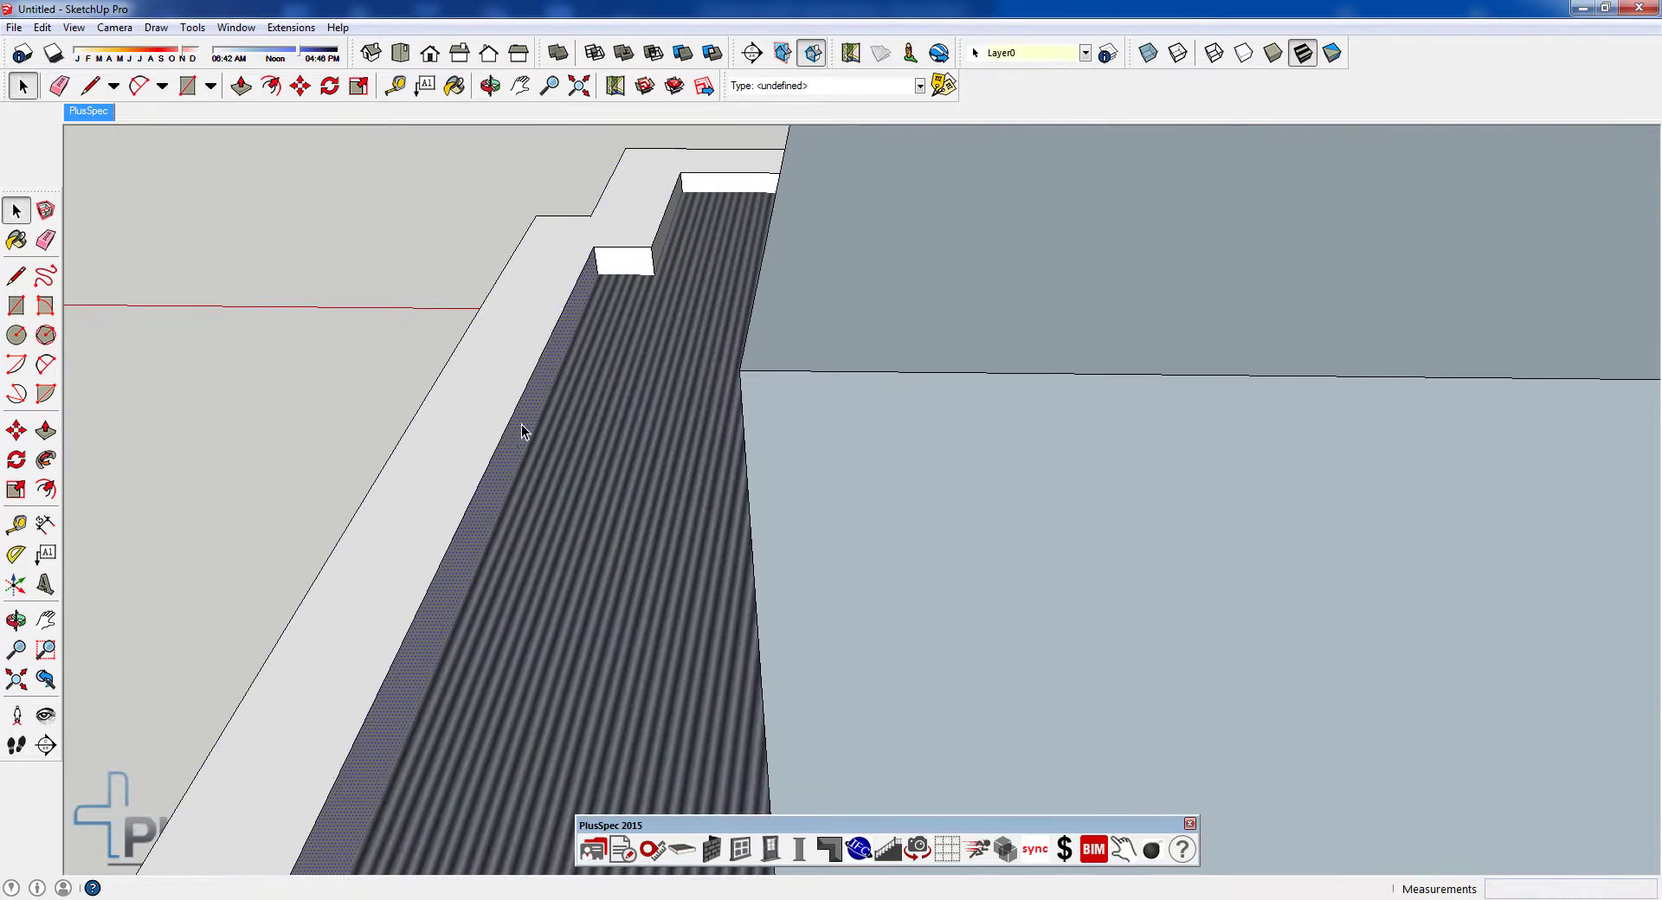
pyautogui.press('p')
pyautogui.moveTo(522, 431); pyautogui.dragTo(403, 561)
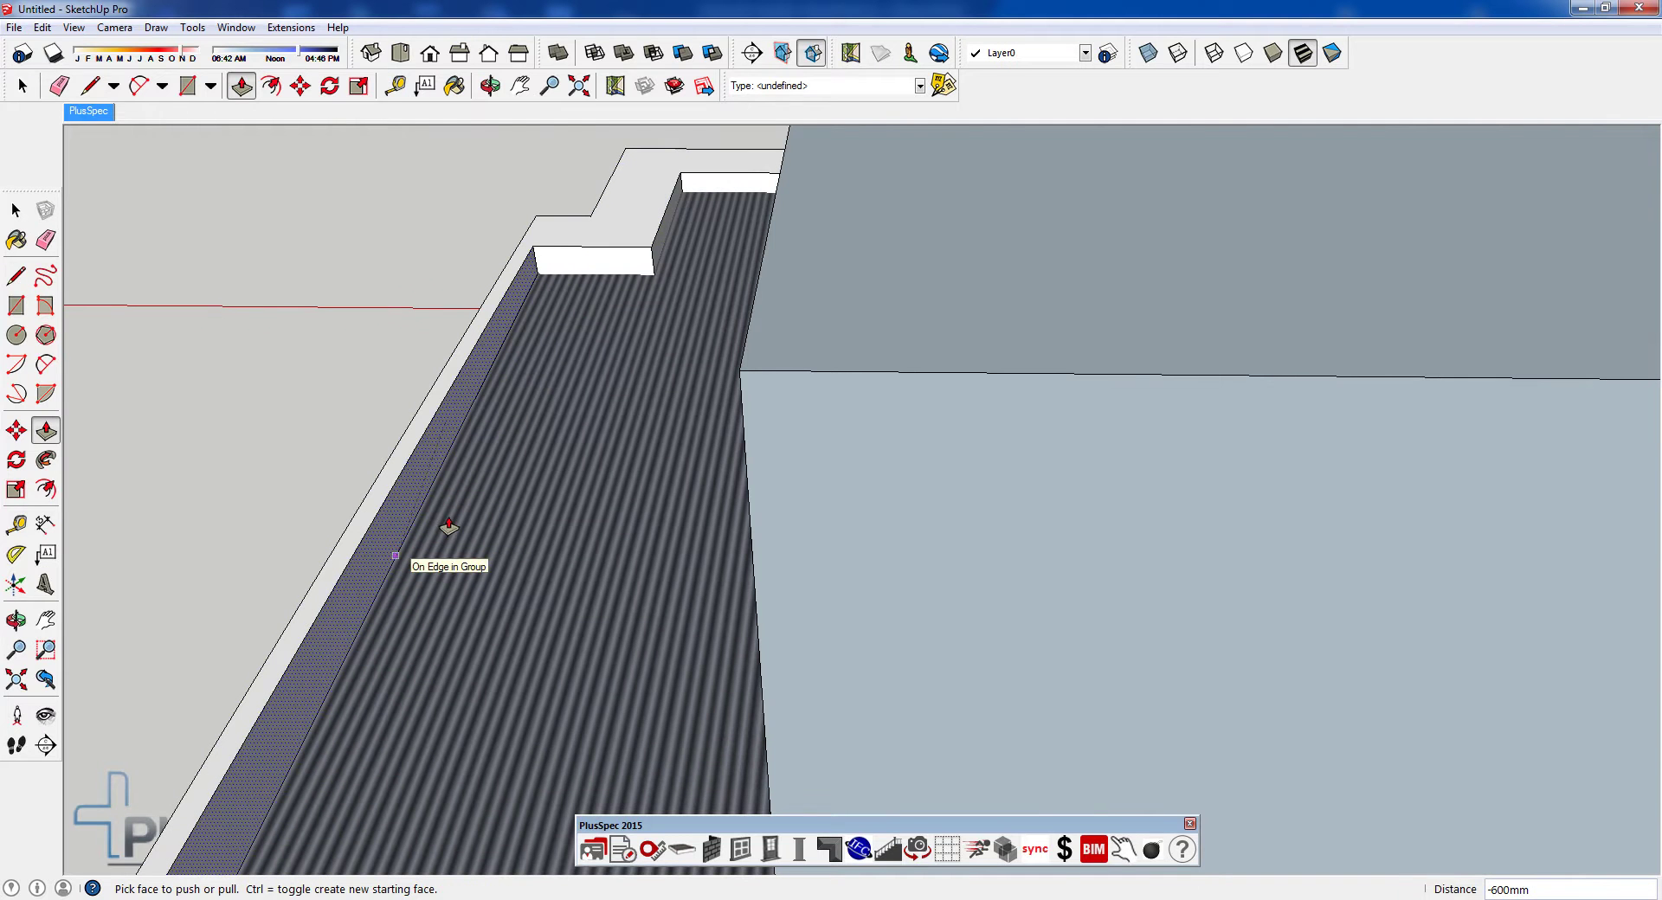
pyautogui.moveTo(586, 268)
pyautogui.mouseDown()
pyautogui.moveTo(638, 251)
pyautogui.moveTo(567, 251)
pyautogui.mouseUp()
pyautogui.moveTo(567, 251); pyautogui.dragTo(818, 675, button='middle')
pyautogui.hotkey('ctrl', 'z')
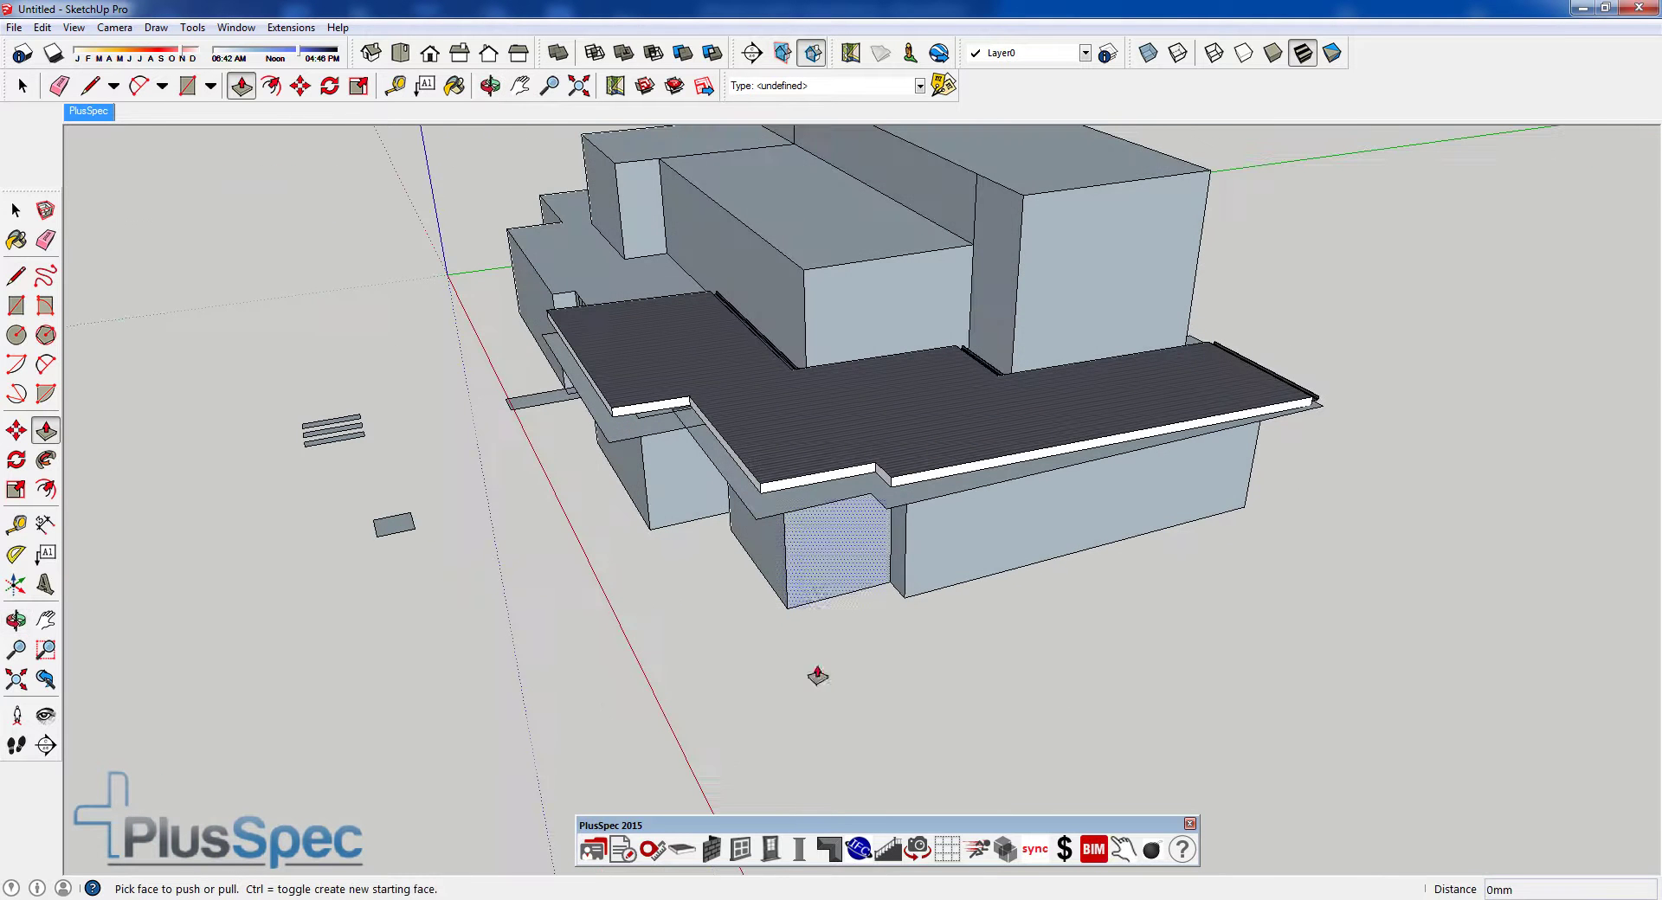
# - Set the PlusSpec wall tool to 800mm height with EPS Veneer
pyautogui.click(712, 849)
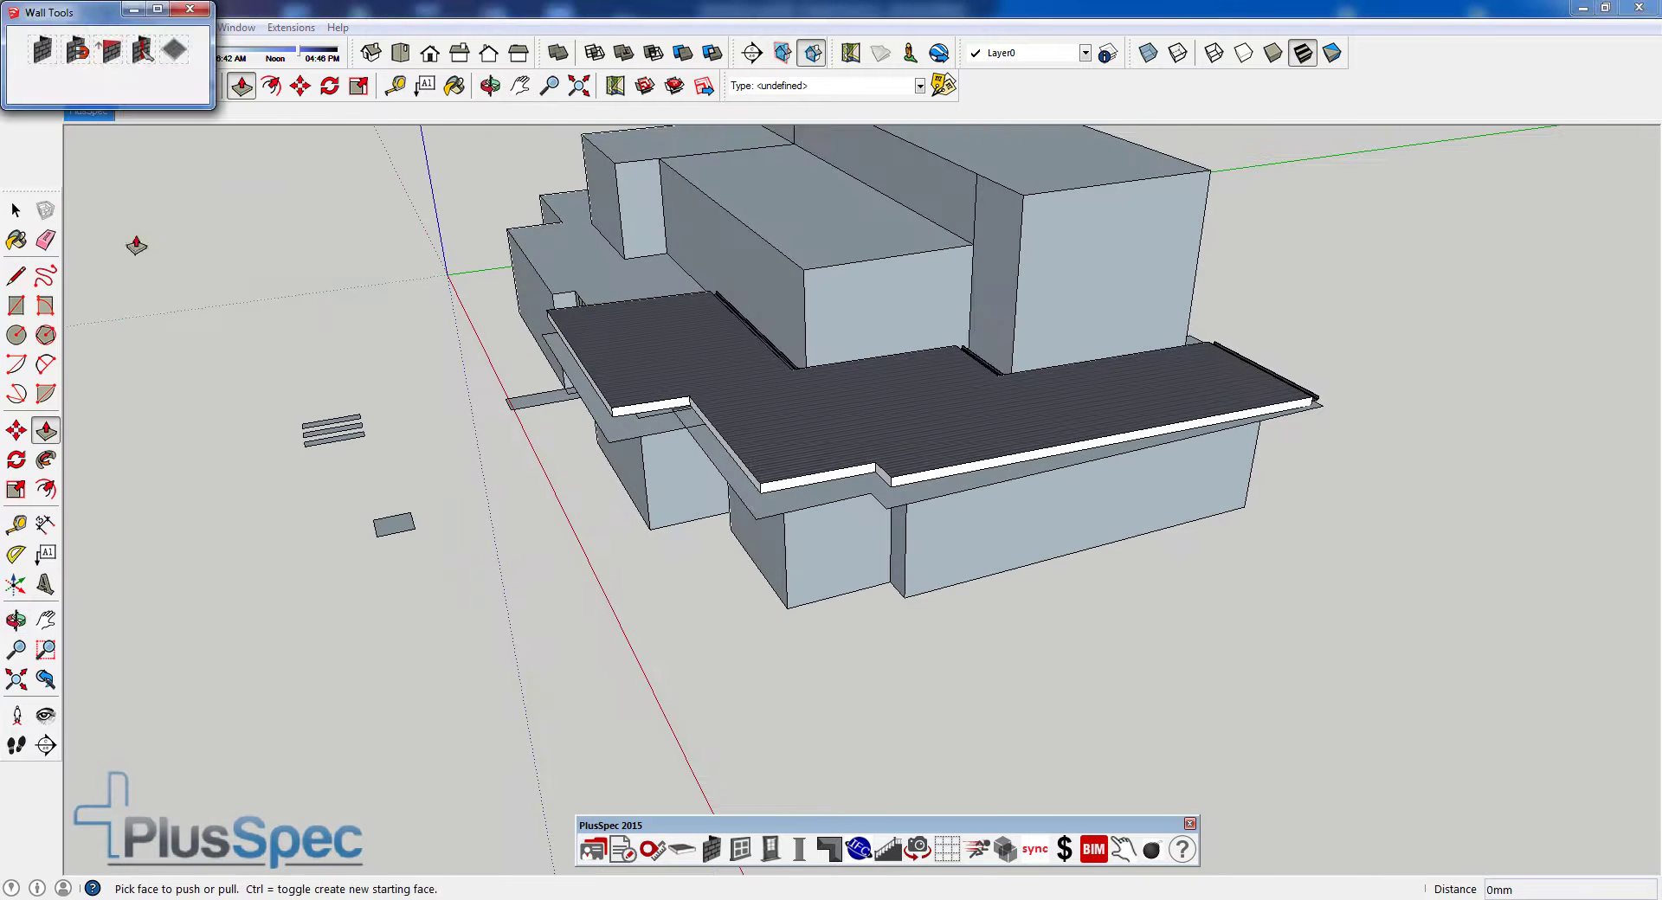
pyautogui.click(43, 52)
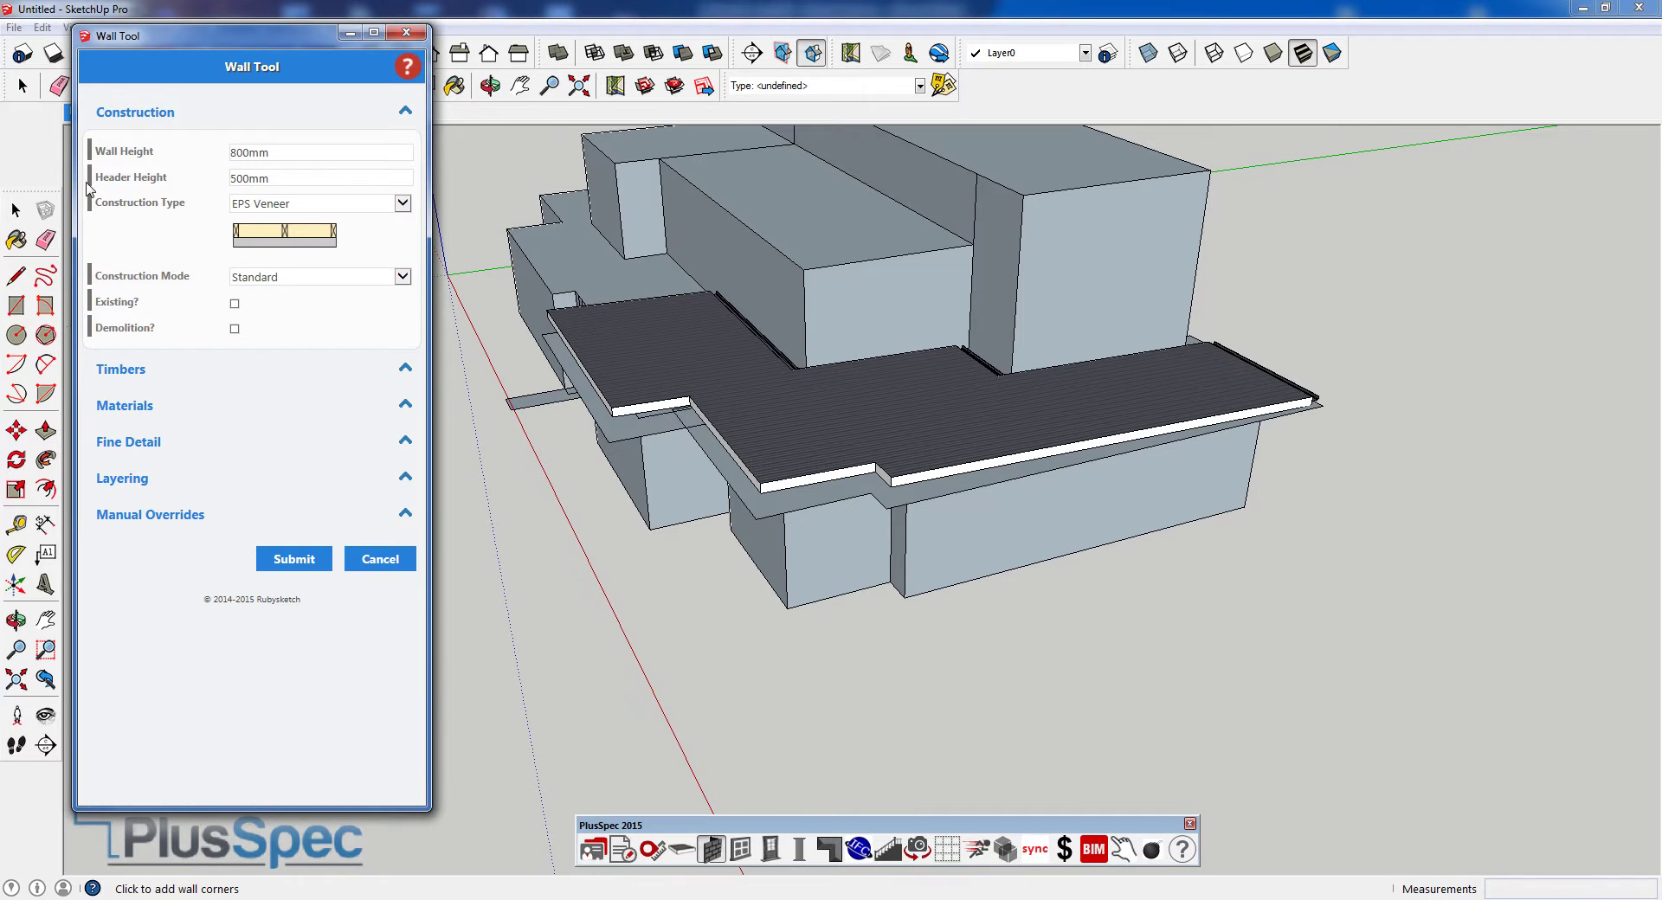
pyautogui.click(293, 561)
# - Start the parapet wall at the deck corner, flipped to sit above the edge
pyautogui.moveTo(1146, 563); pyautogui.dragTo(1180, 583, button='middle')
pyautogui.scroll(6, 1272, 606)
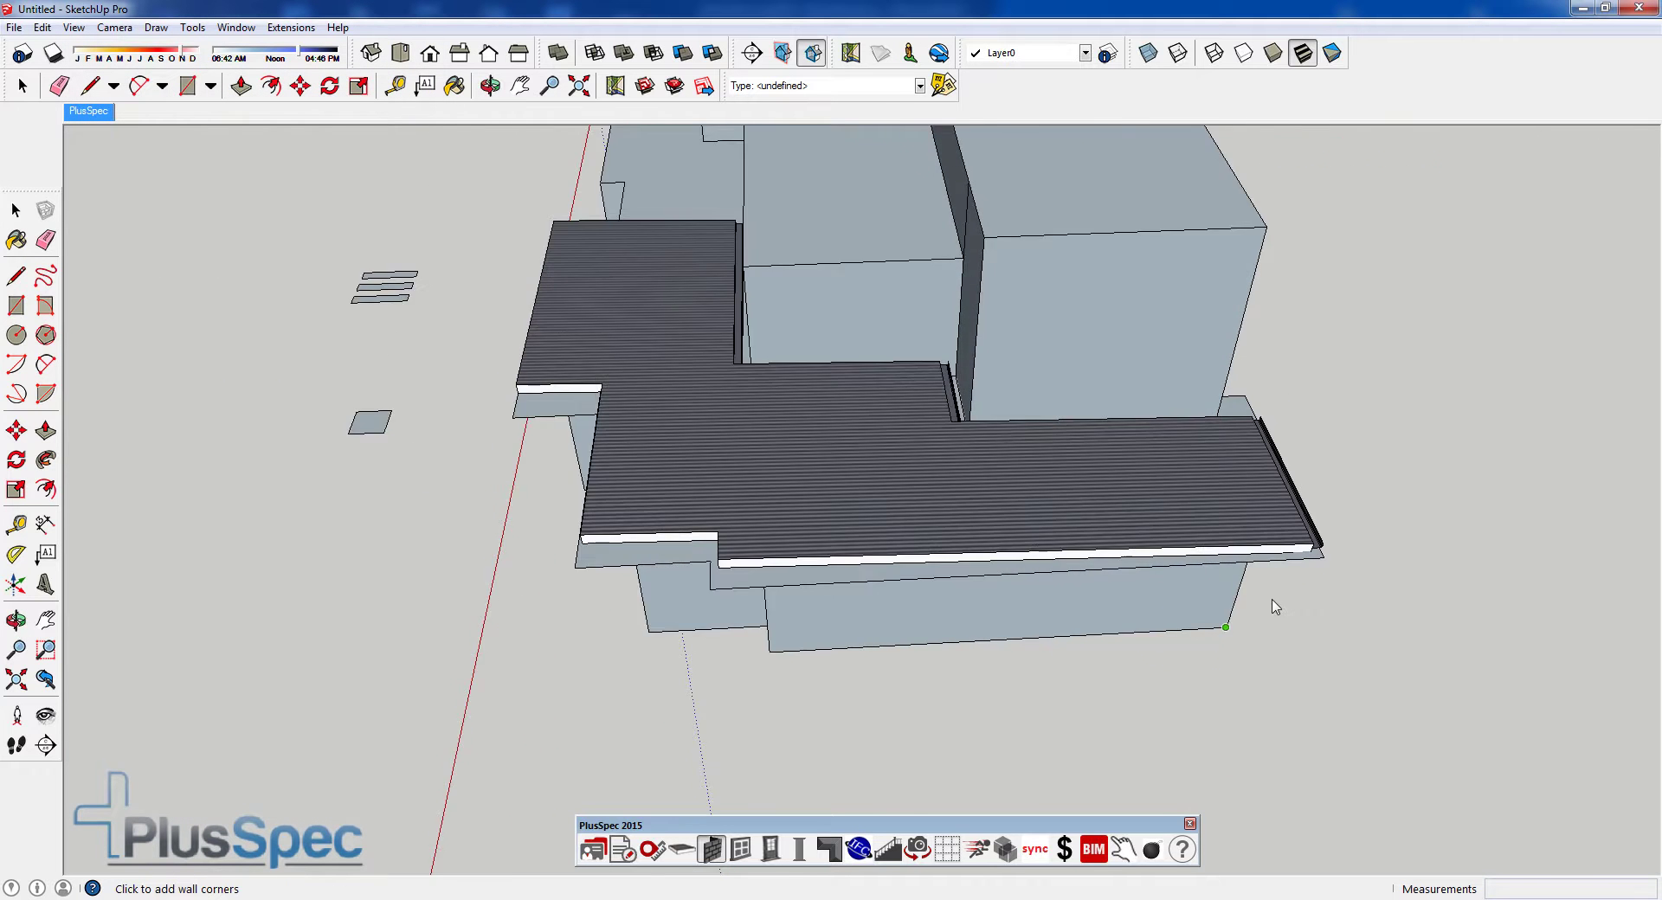
pyautogui.click(1339, 548)
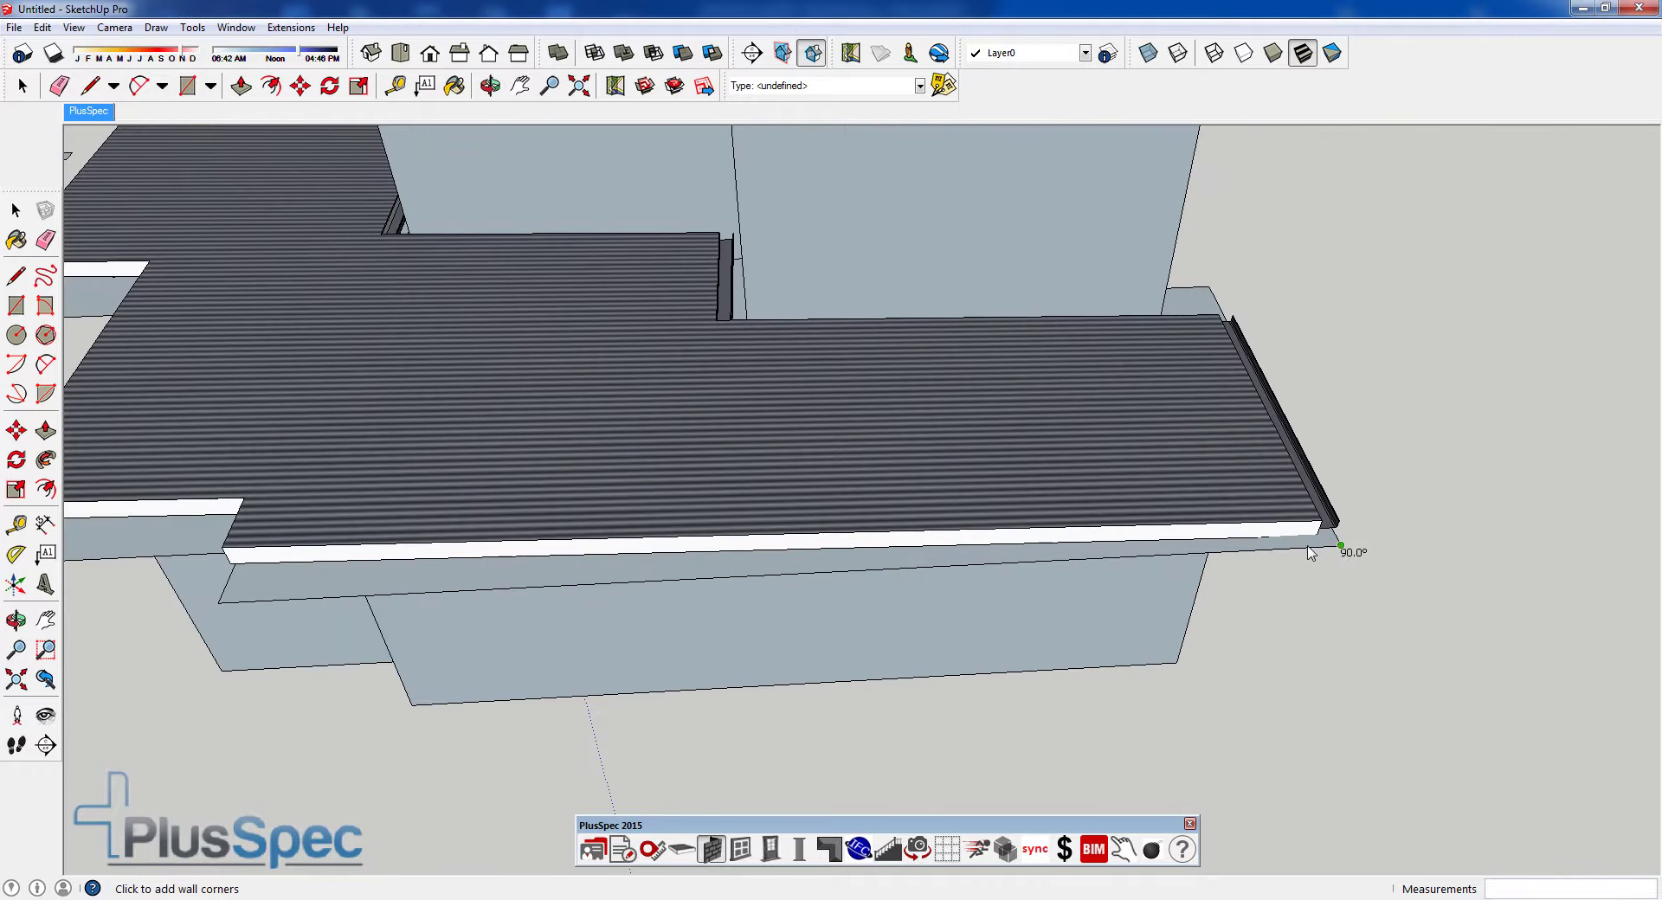
pyautogui.scroll(5, 1320, 552)
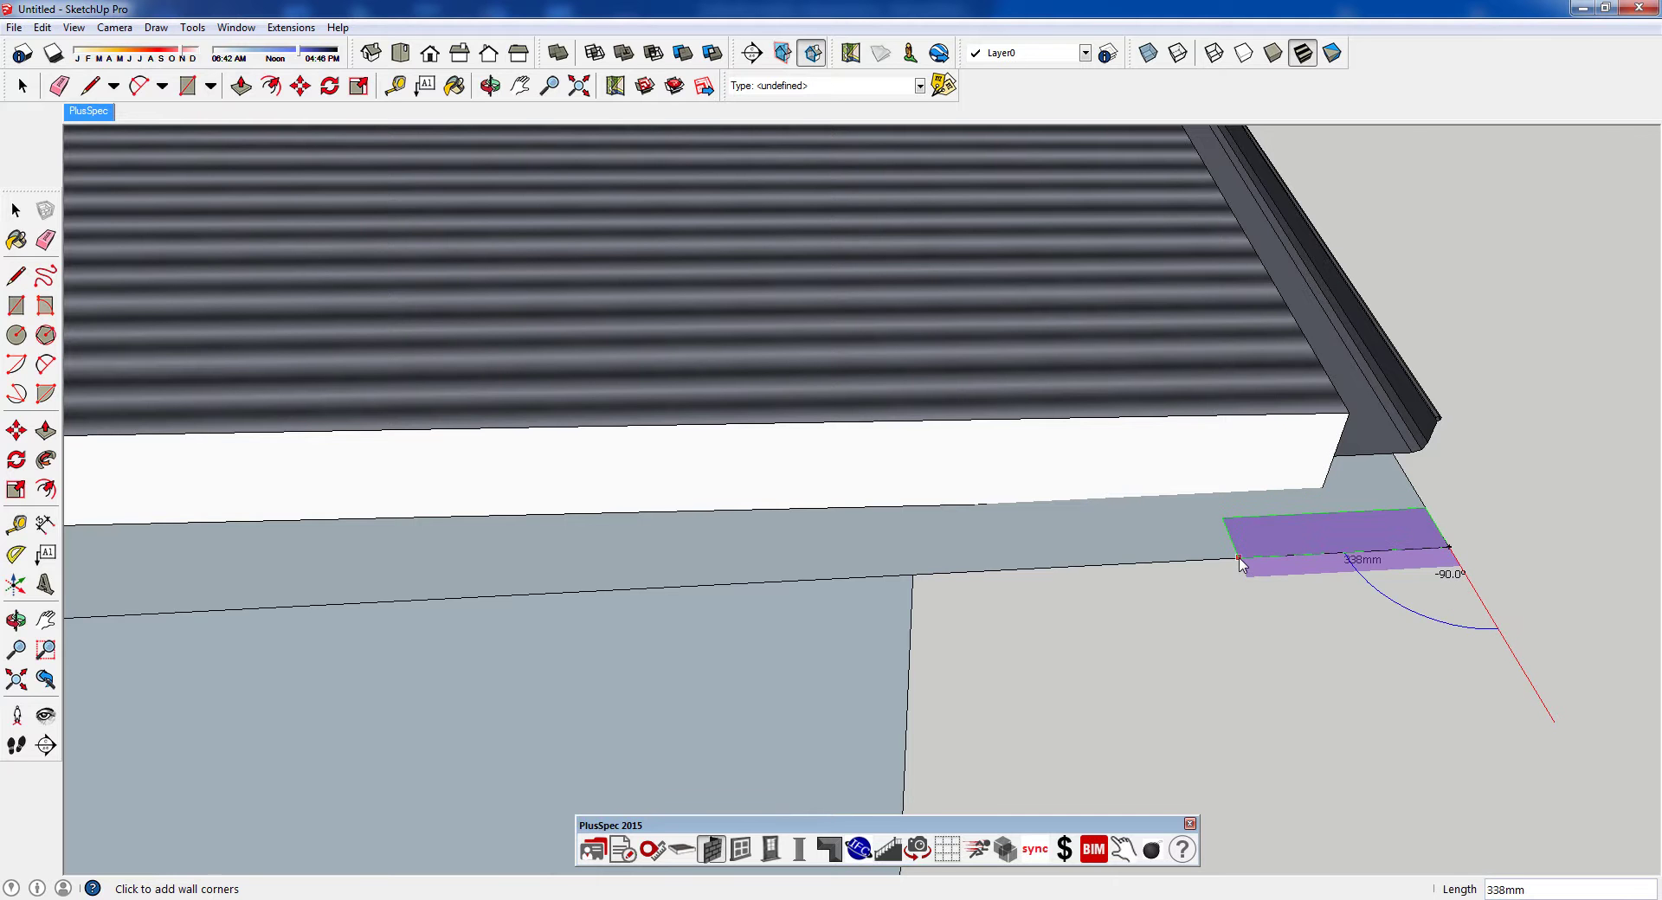
pyautogui.press('ctrl')
pyautogui.scroll(-5, 1240, 562)
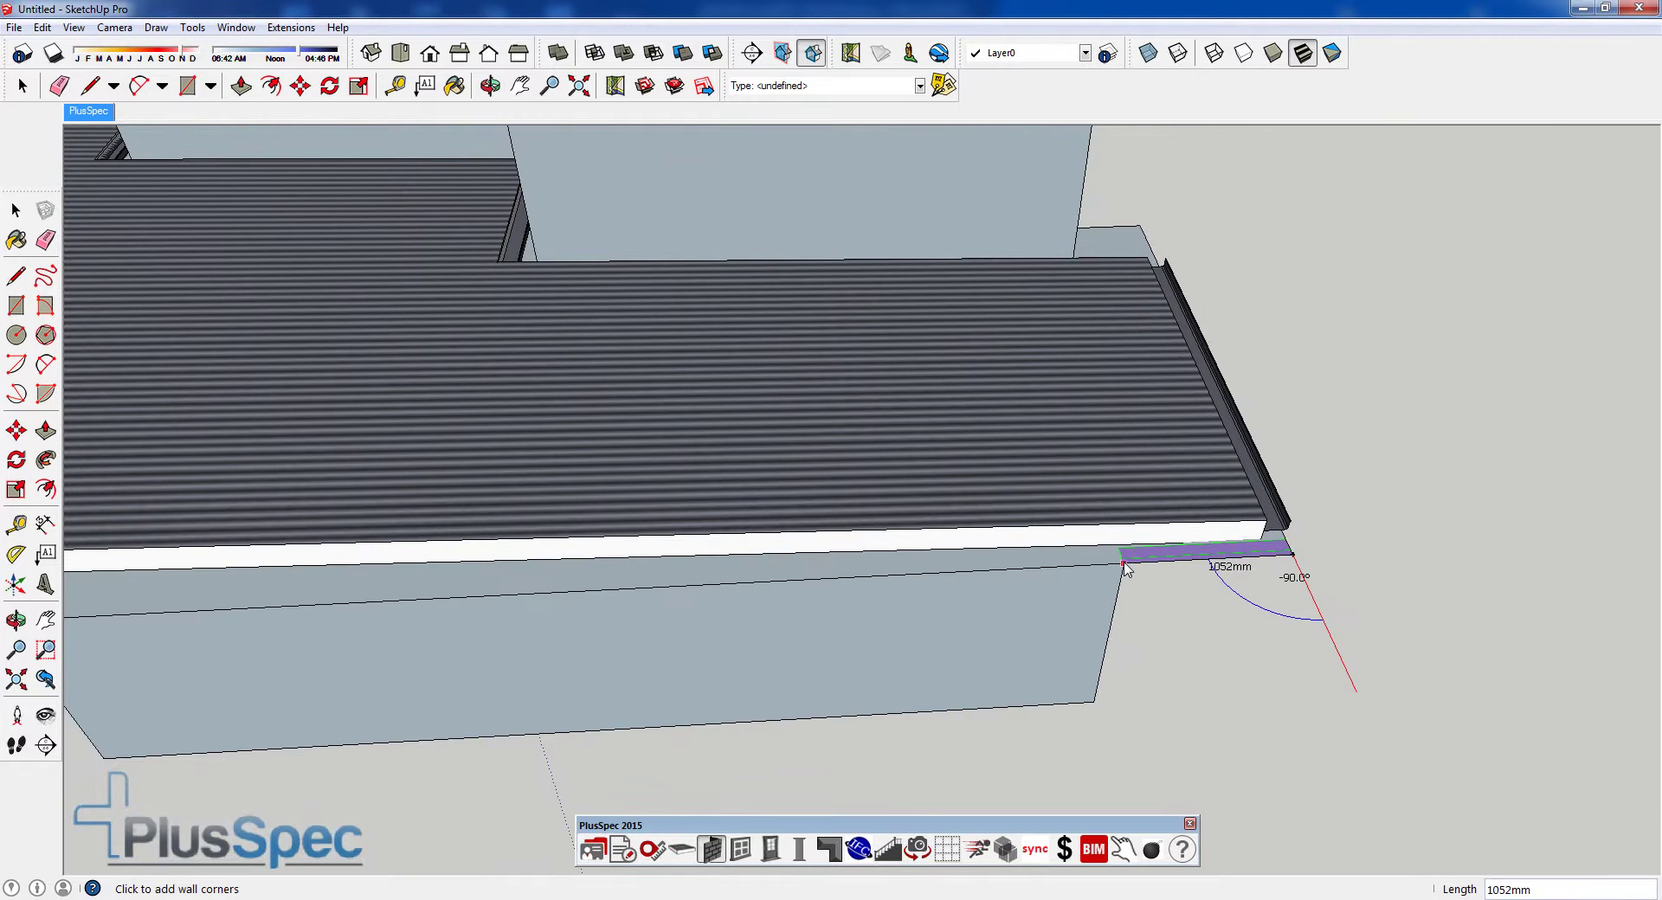
pyautogui.moveTo(1143, 567); pyautogui.dragTo(1043, 641, button='middle')
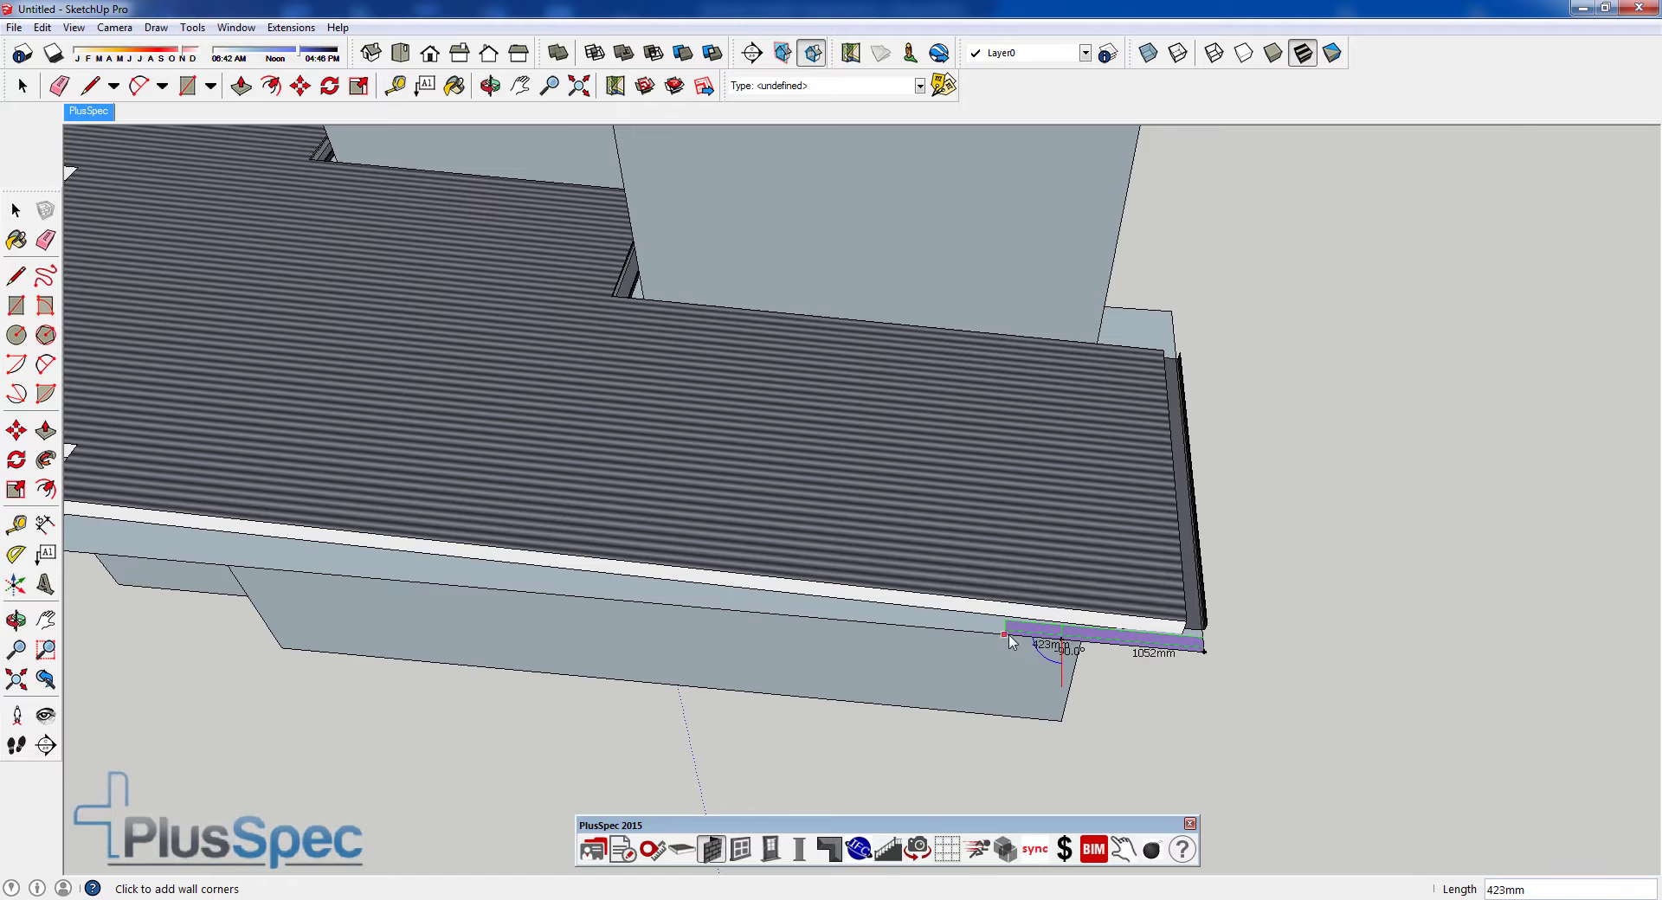
pyautogui.scroll(-6, 1011, 645)
pyautogui.moveTo(1030, 667); pyautogui.dragTo(1307, 642, button='middle')
pyautogui.scroll(4, 1143, 589)
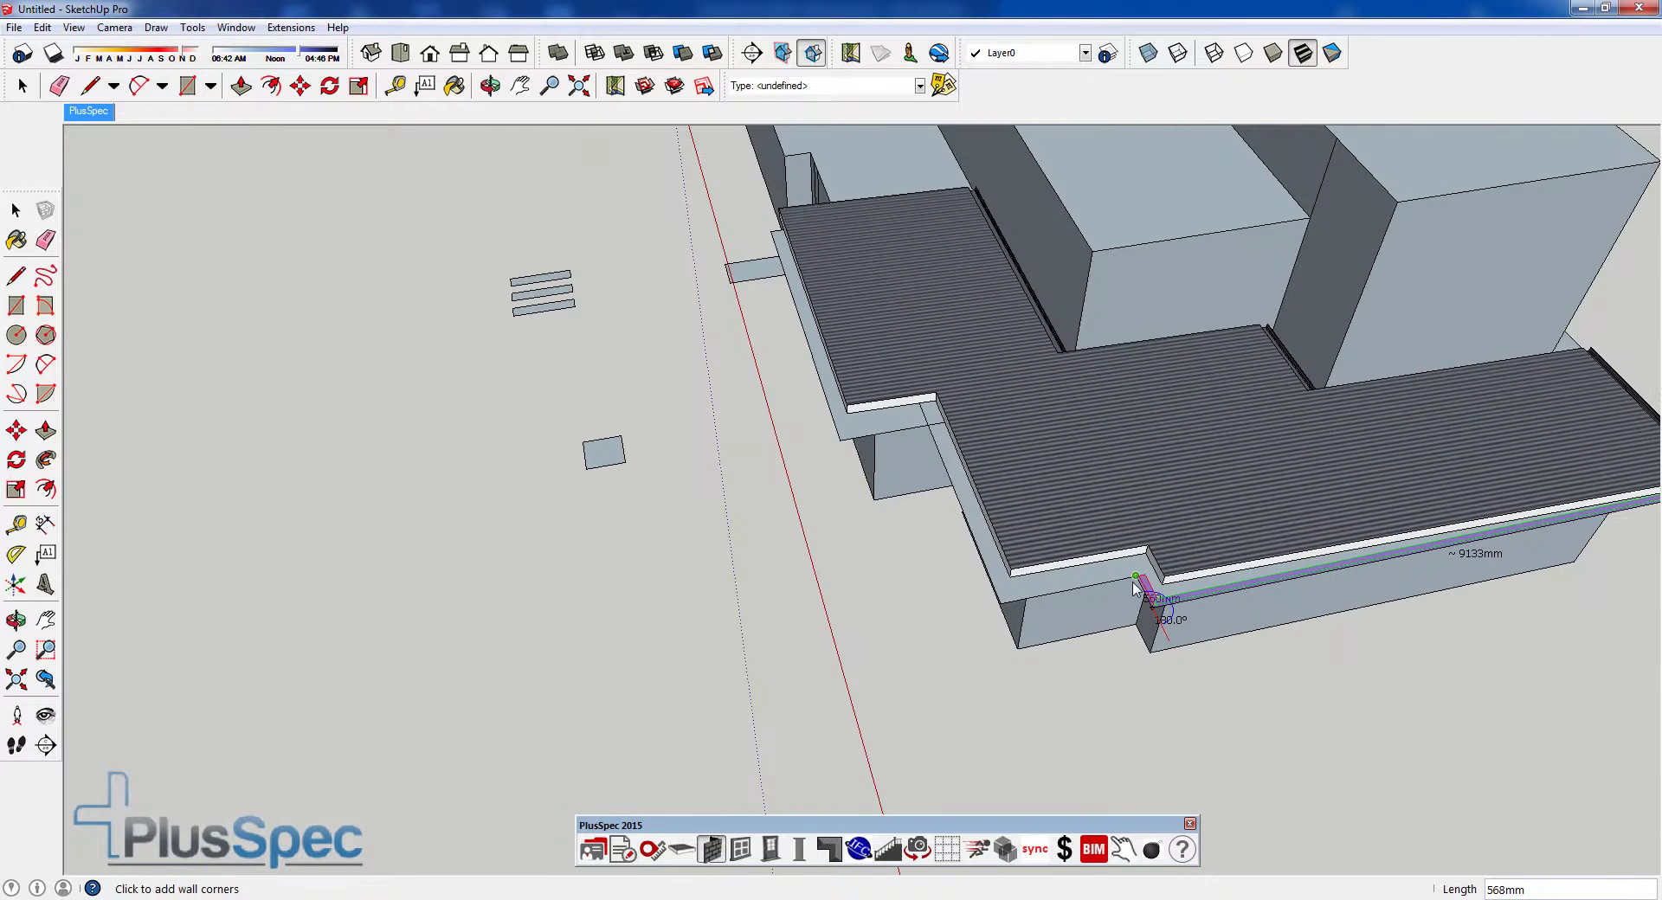
# - Place the remaining parapet corners around the deck and close the wall loop
pyautogui.click(1135, 576)
pyautogui.click(1002, 599)
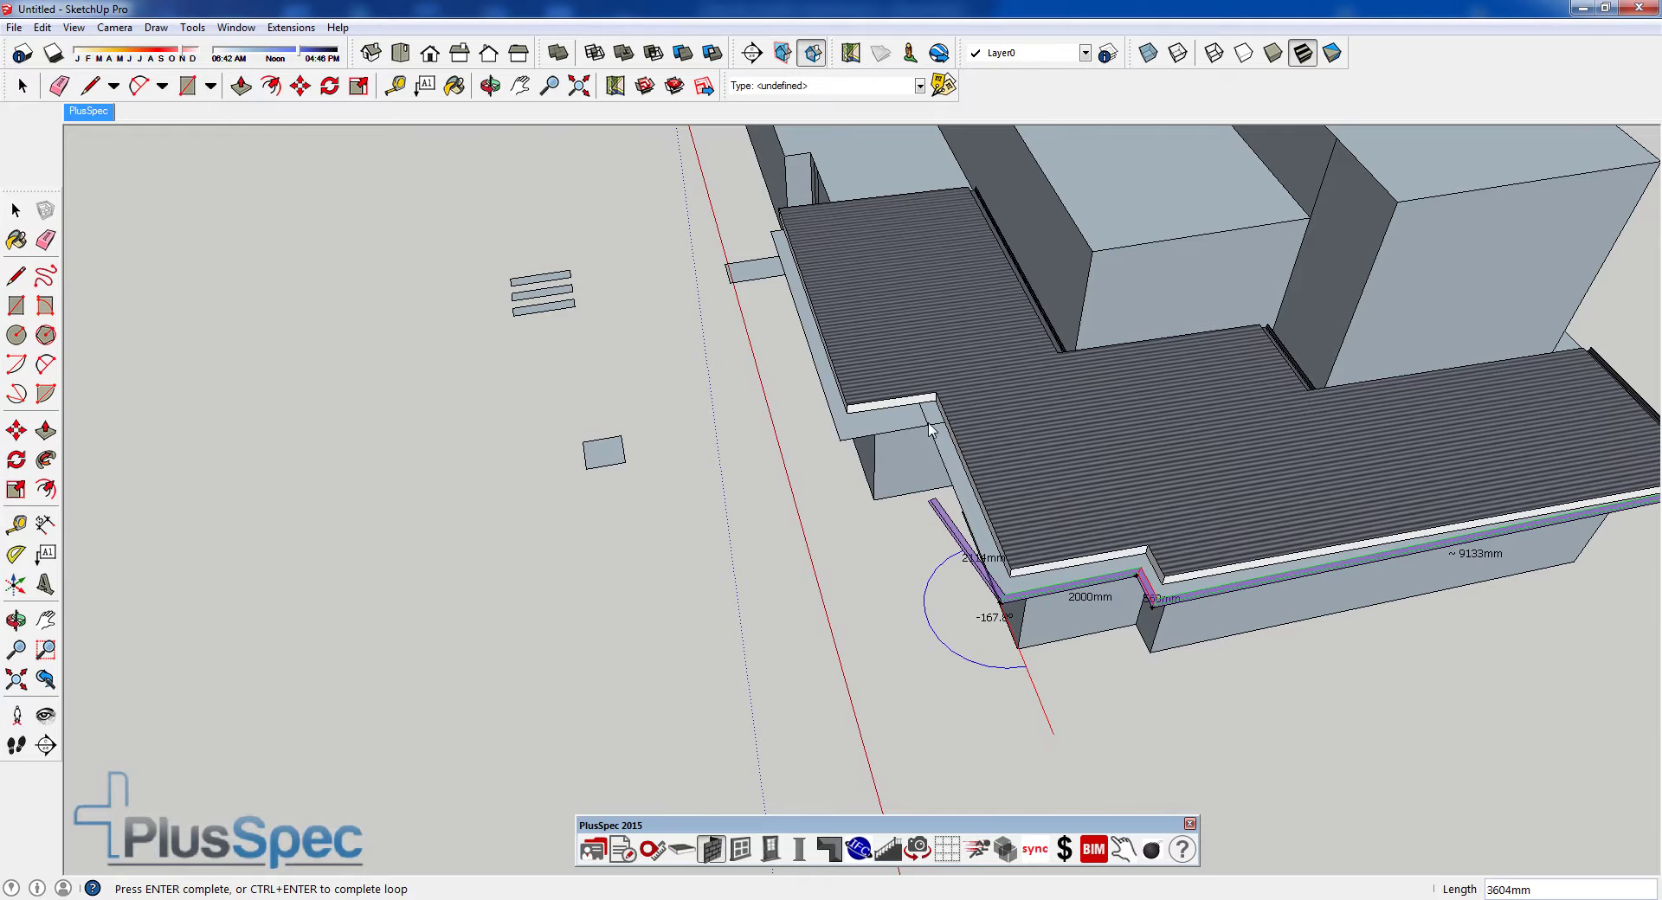
pyautogui.moveTo(794, 314); pyautogui.dragTo(846, 462, button='middle')
pyautogui.scroll(3, 698, 554)
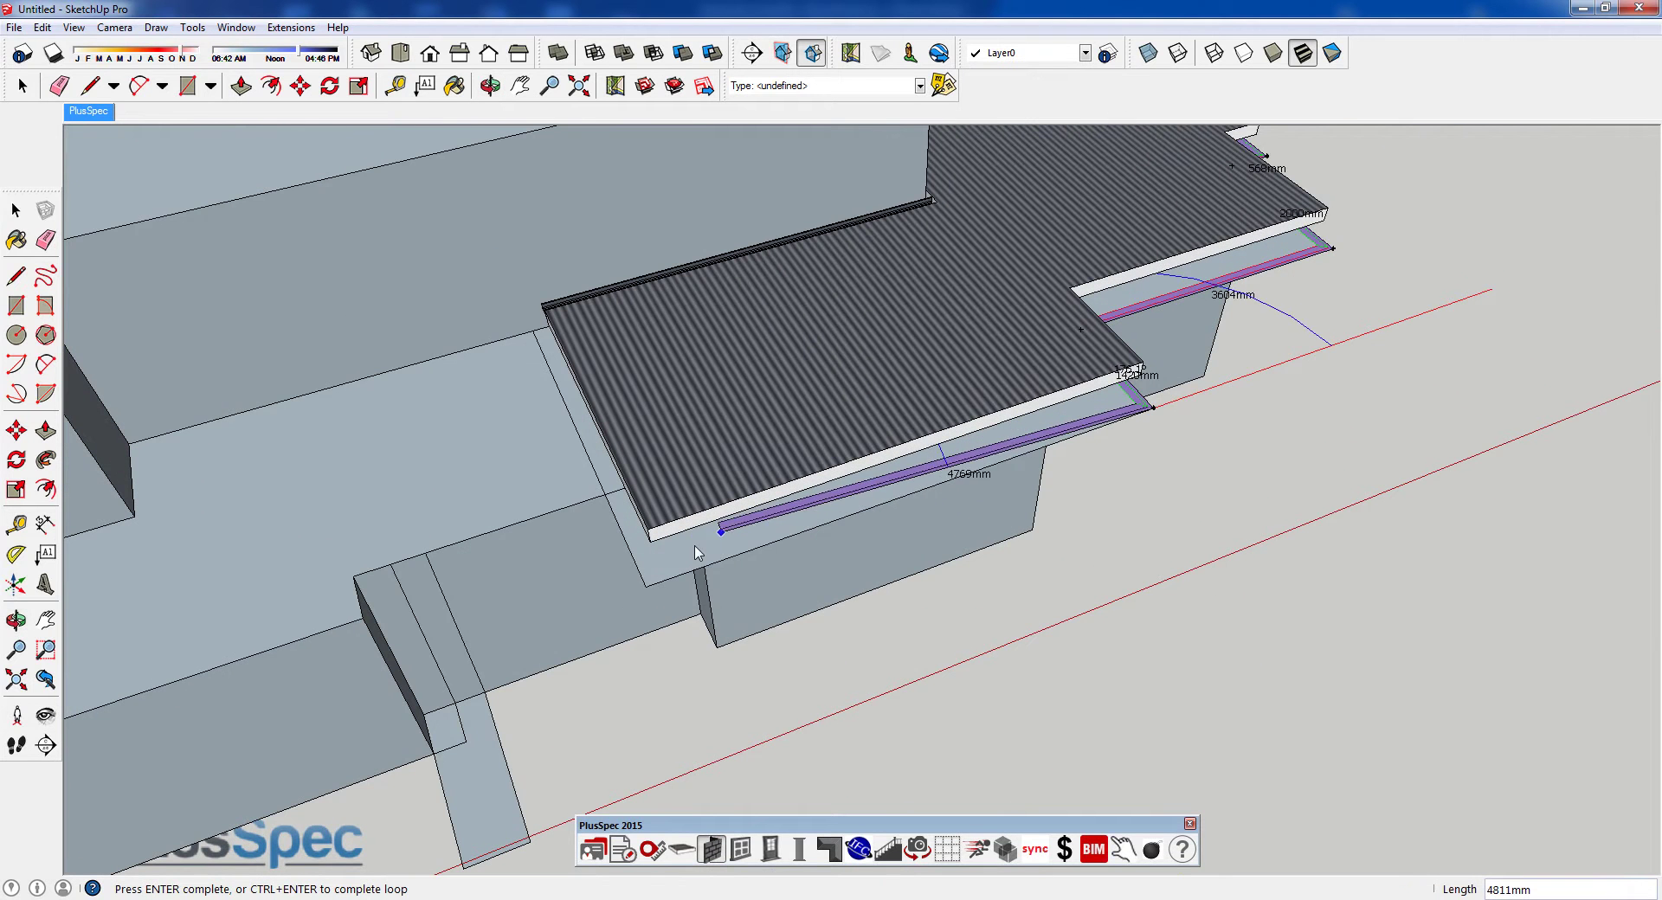
pyautogui.click(645, 586)
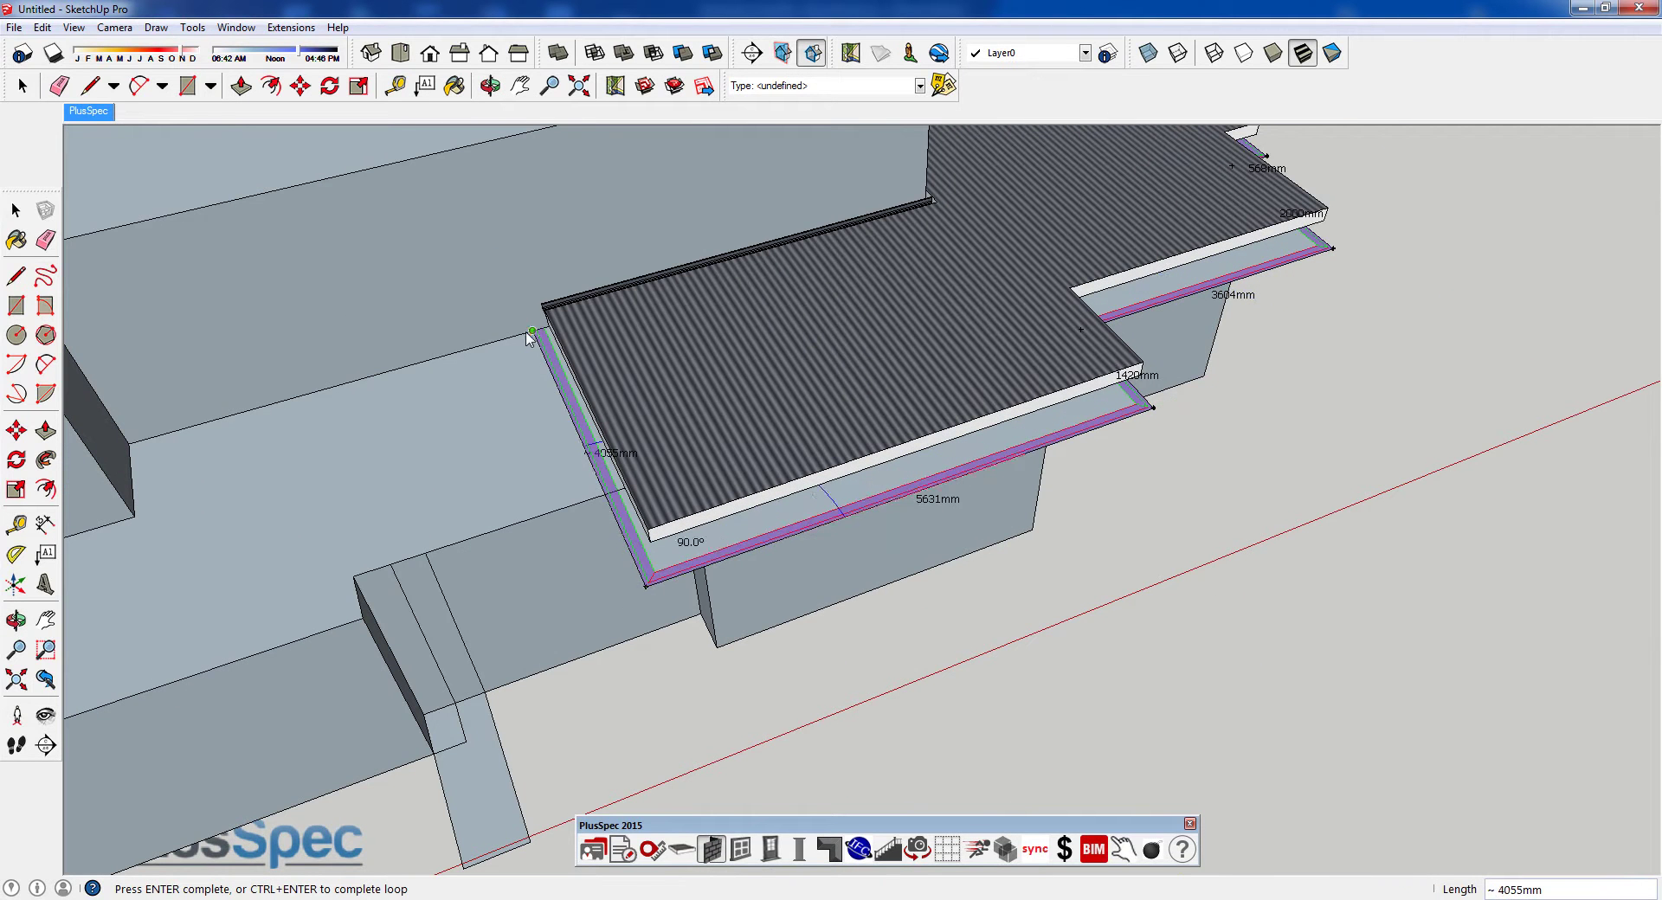
pyautogui.click(530, 334)
pyautogui.moveTo(874, 458); pyautogui.dragTo(846, 656, button='middle')
# - Select the middle block's long, front, step and back diagonal top edges
pyautogui.scroll(5, 942, 478)
pyautogui.press('space')
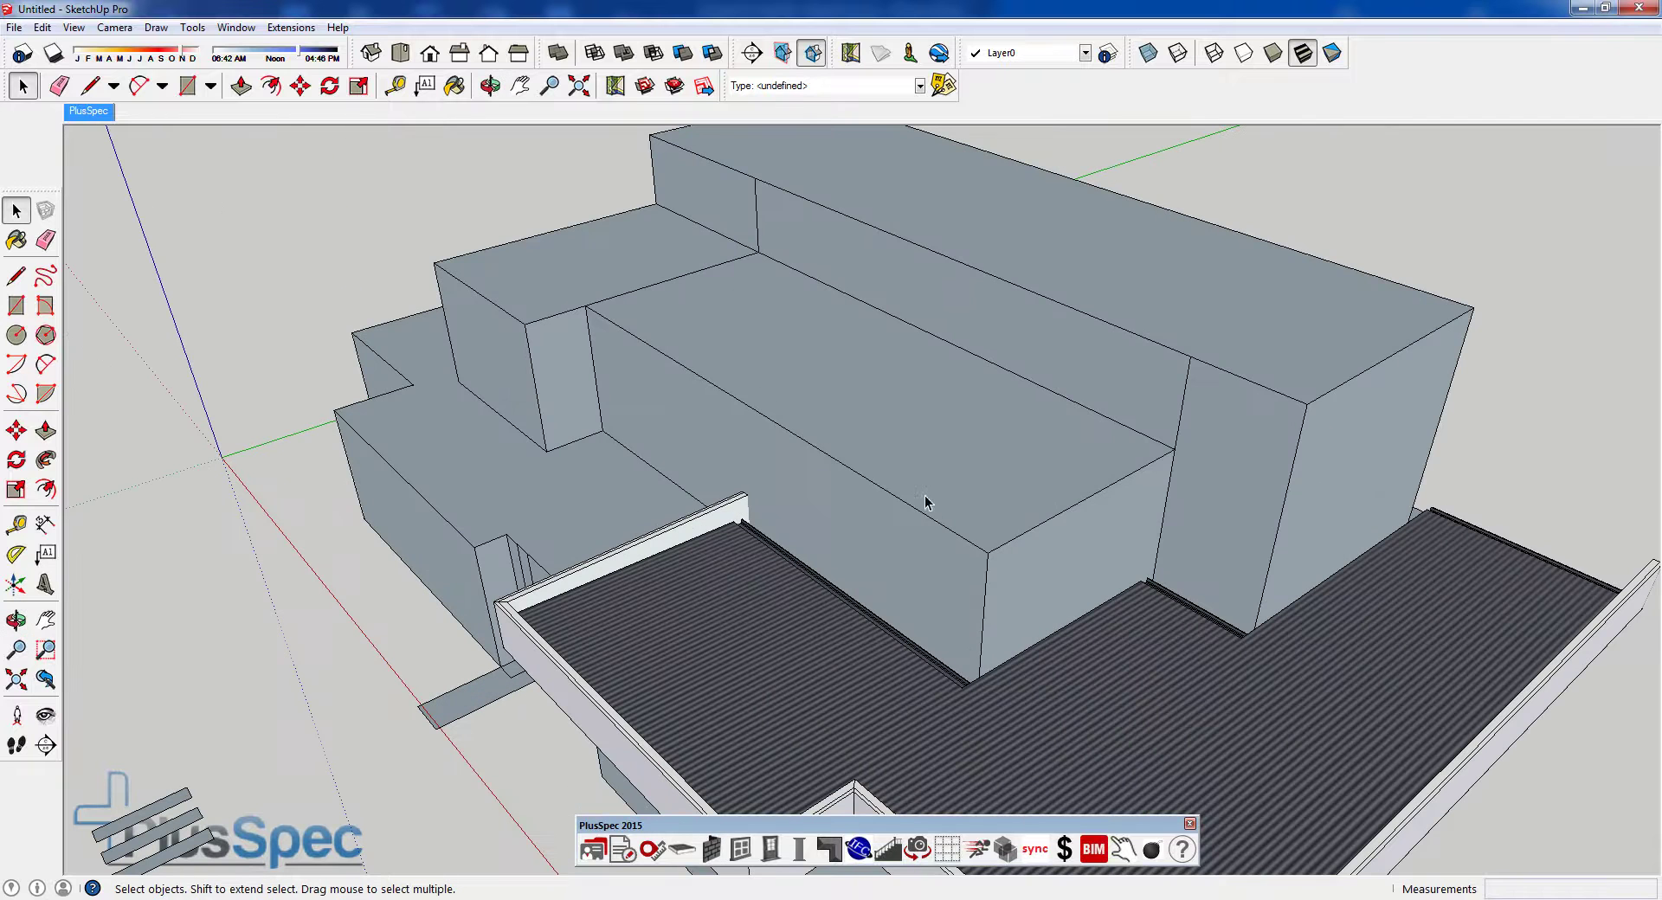
pyautogui.click(920, 518)
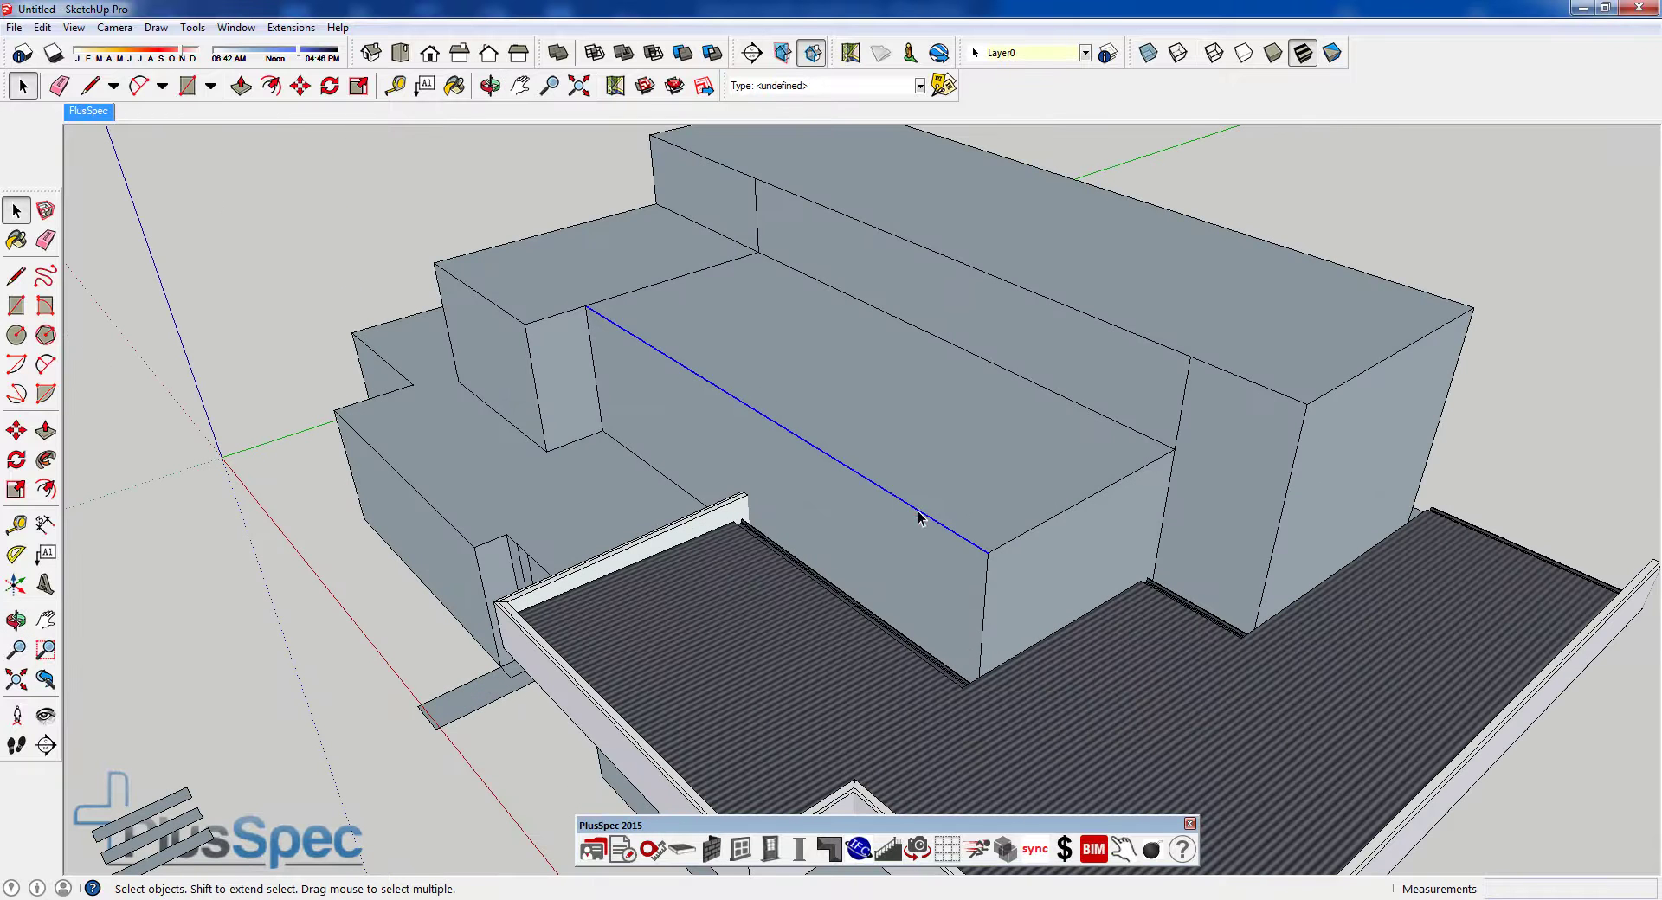
pyautogui.keyDown('shift'); pyautogui.click(1019, 539); pyautogui.keyUp('shift')
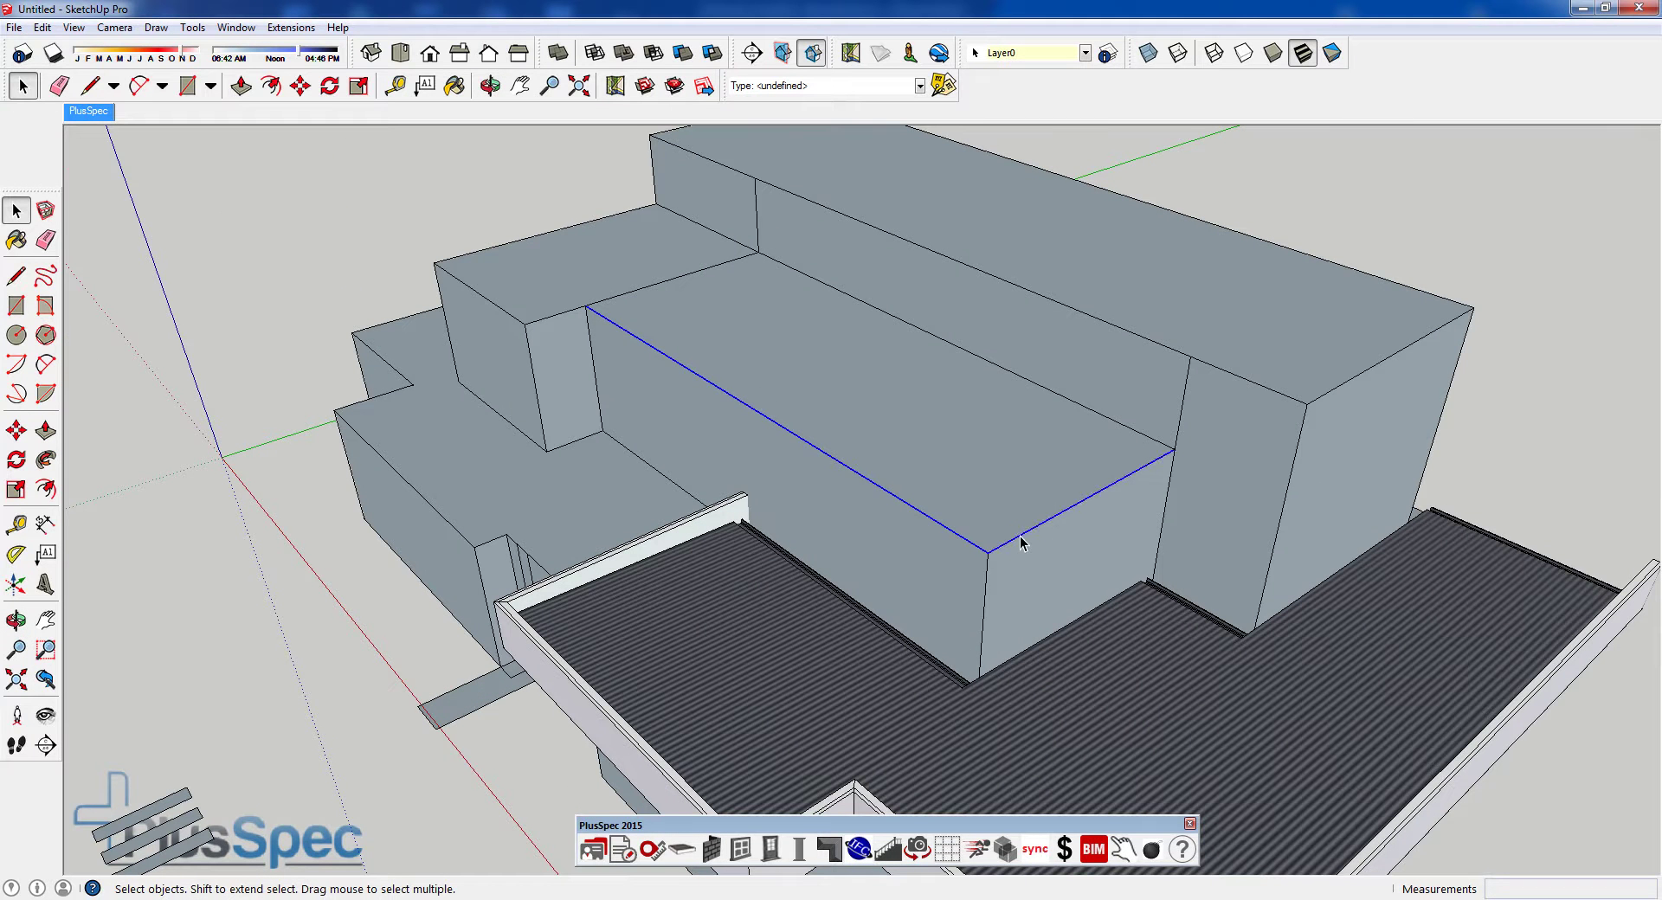
pyautogui.click(271, 85)
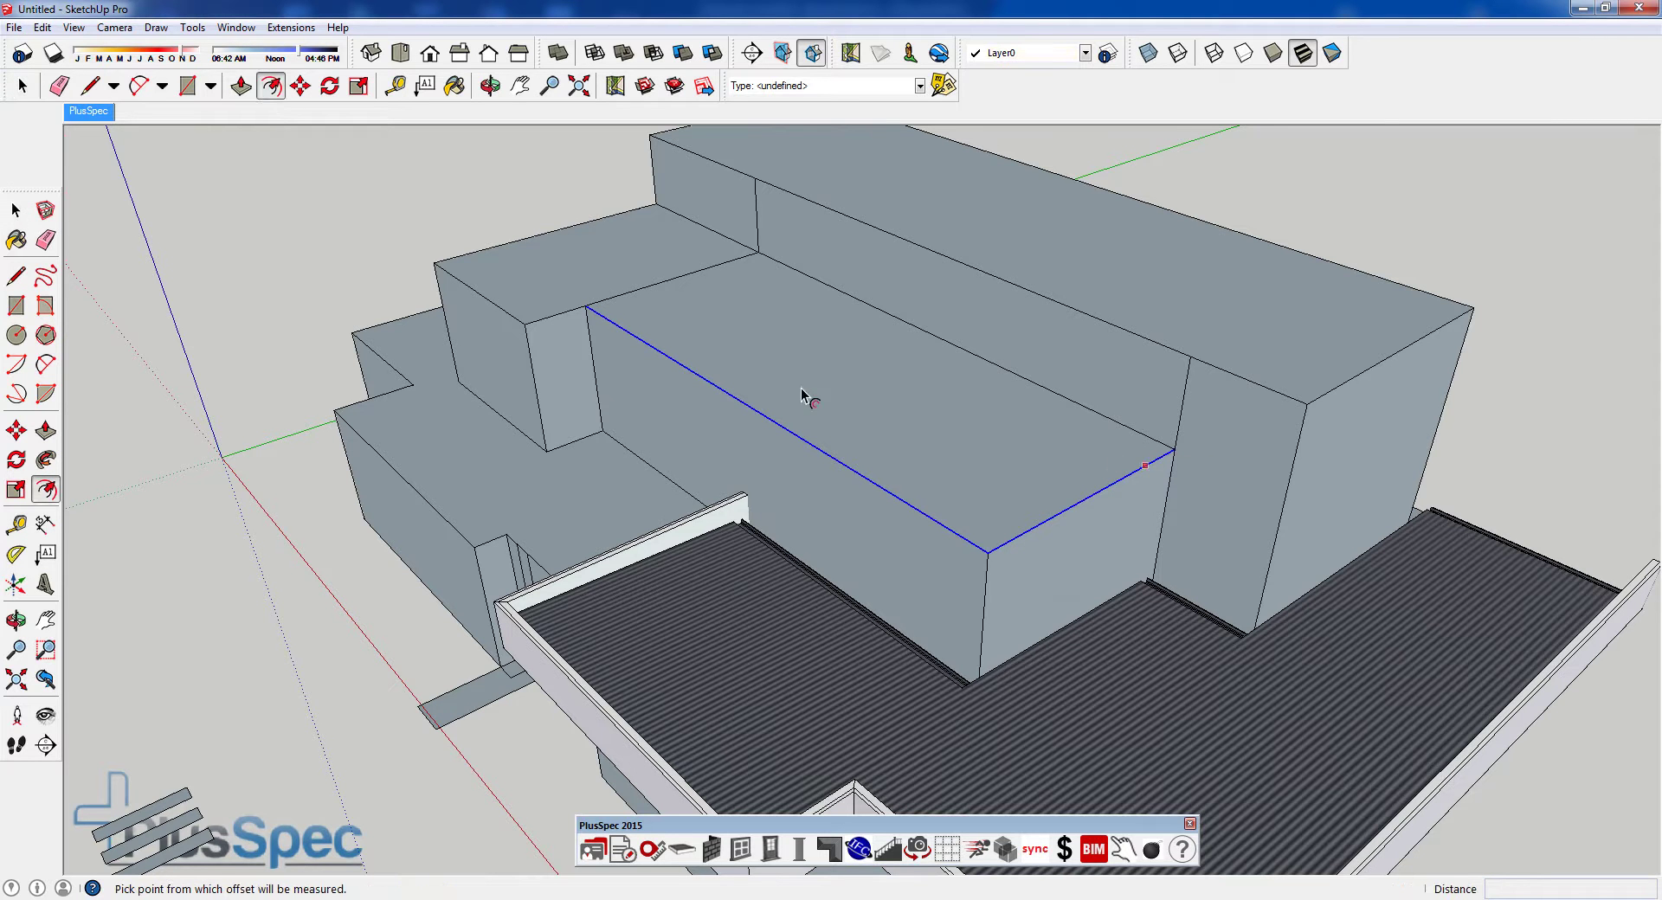
pyautogui.press('space')
pyautogui.keyDown('shift'); pyautogui.click(546, 317); pyautogui.keyUp('shift')
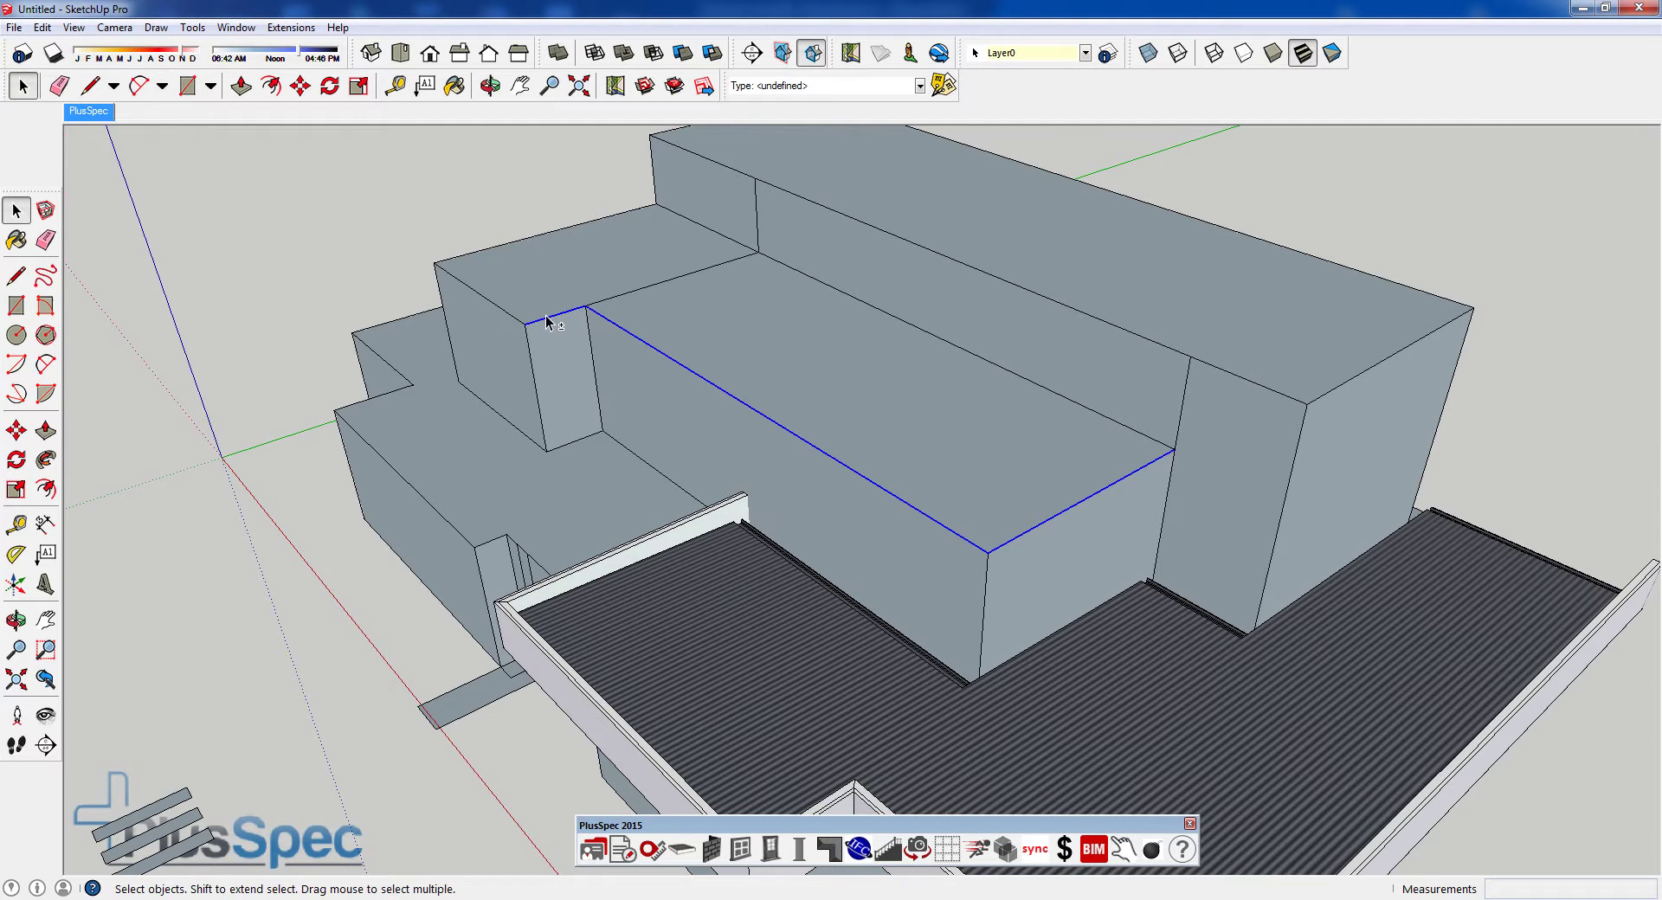
pyautogui.moveTo(509, 321); pyautogui.dragTo(265, 378, button='middle')
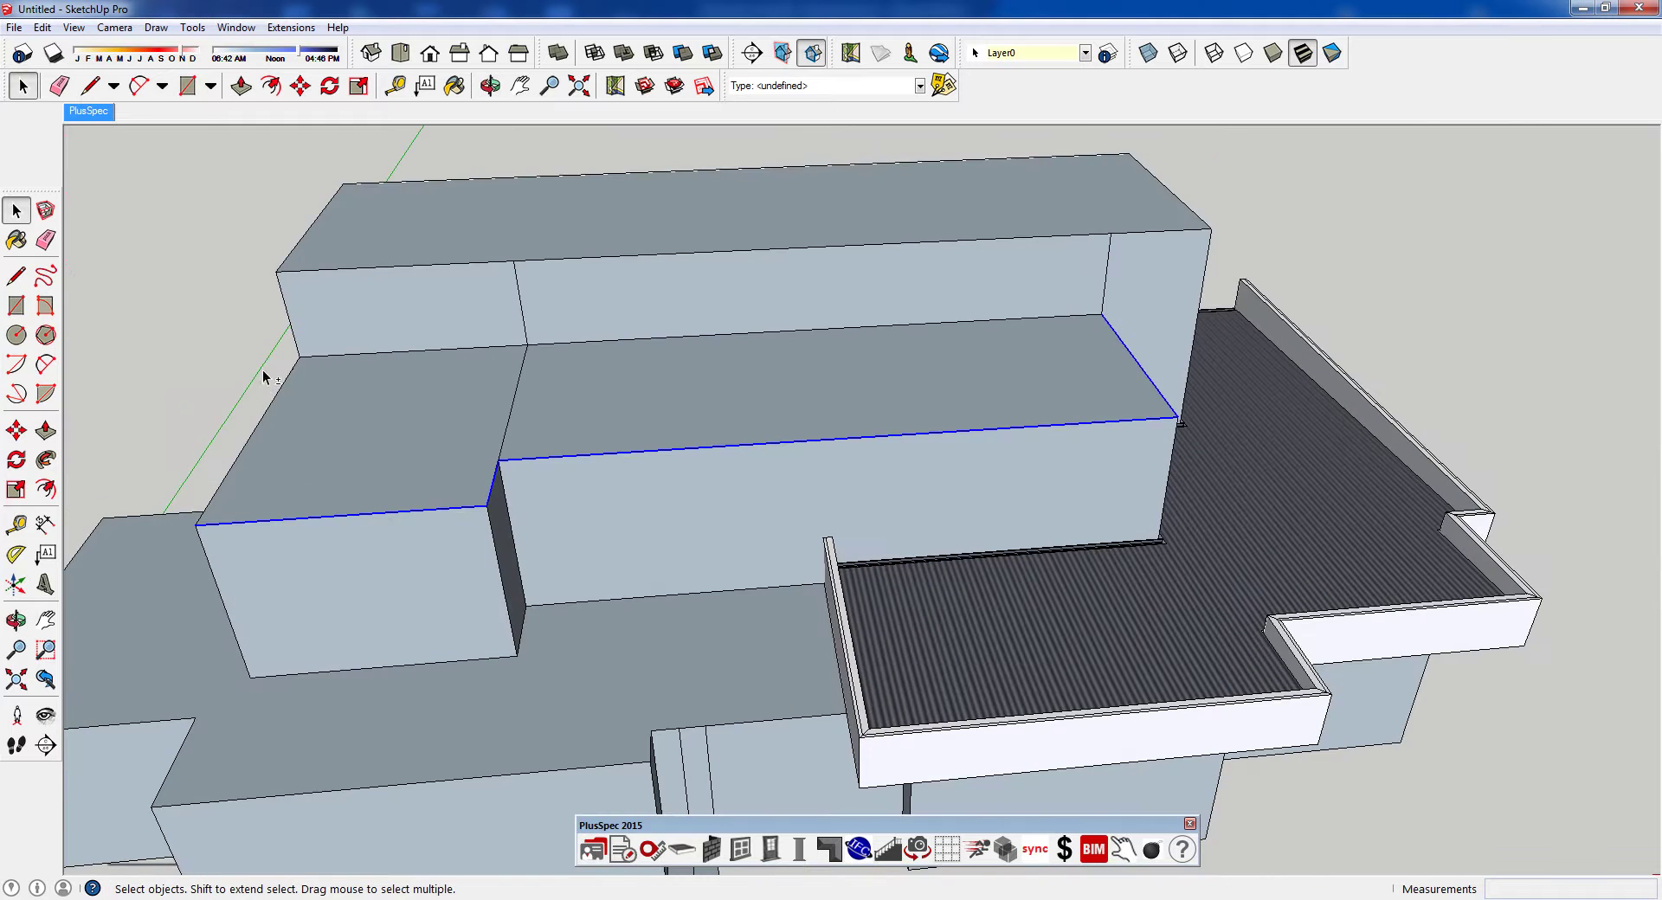
pyautogui.keyDown('shift'); pyautogui.click(273, 404); pyautogui.keyUp('shift')
pyautogui.moveTo(604, 474); pyautogui.dragTo(275, 475, button='middle')
# - Offset the selected top edges 750 mm outward
pyautogui.press('f')
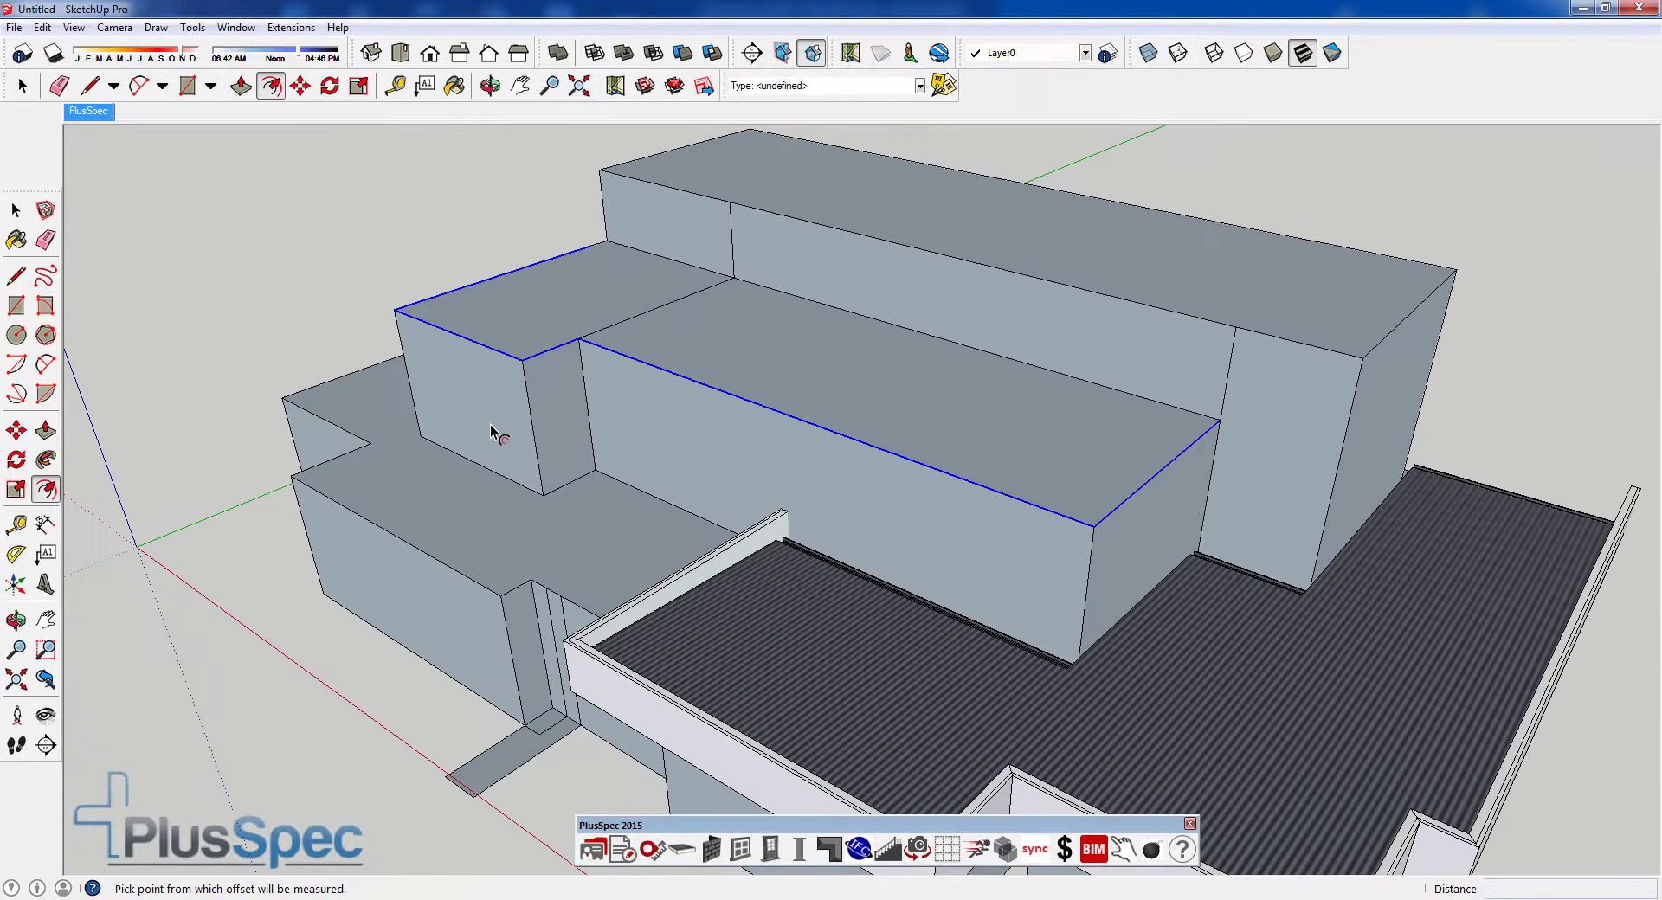
pyautogui.click(623, 359)
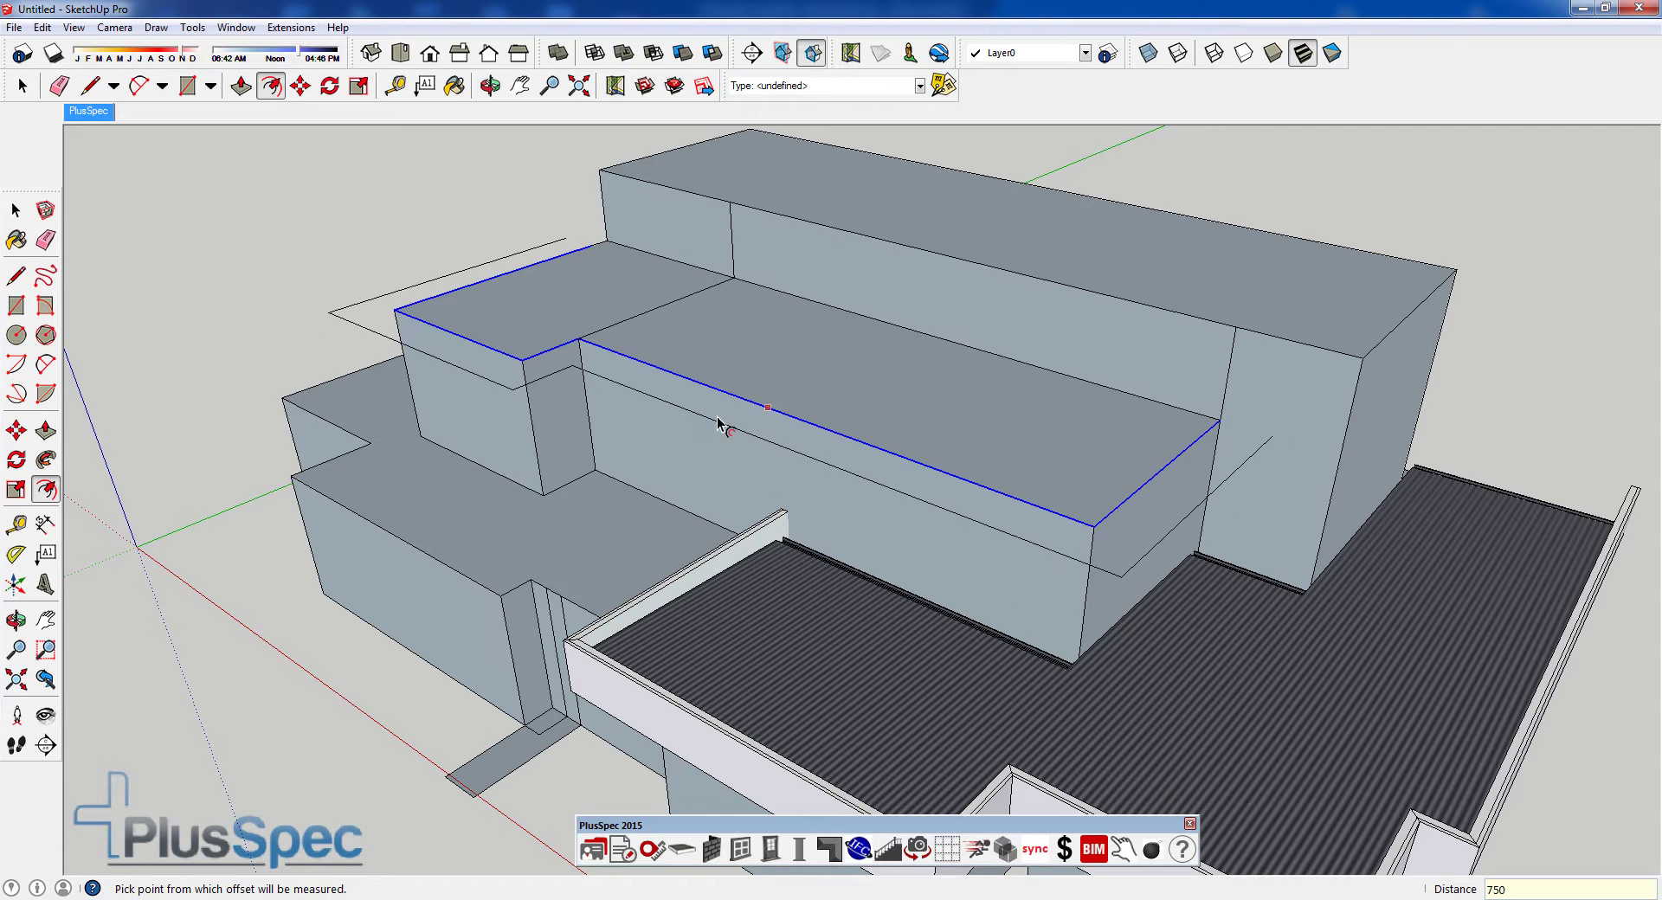
pyautogui.moveTo(717, 423); pyautogui.dragTo(638, 427, button='middle')
pyautogui.press('space')
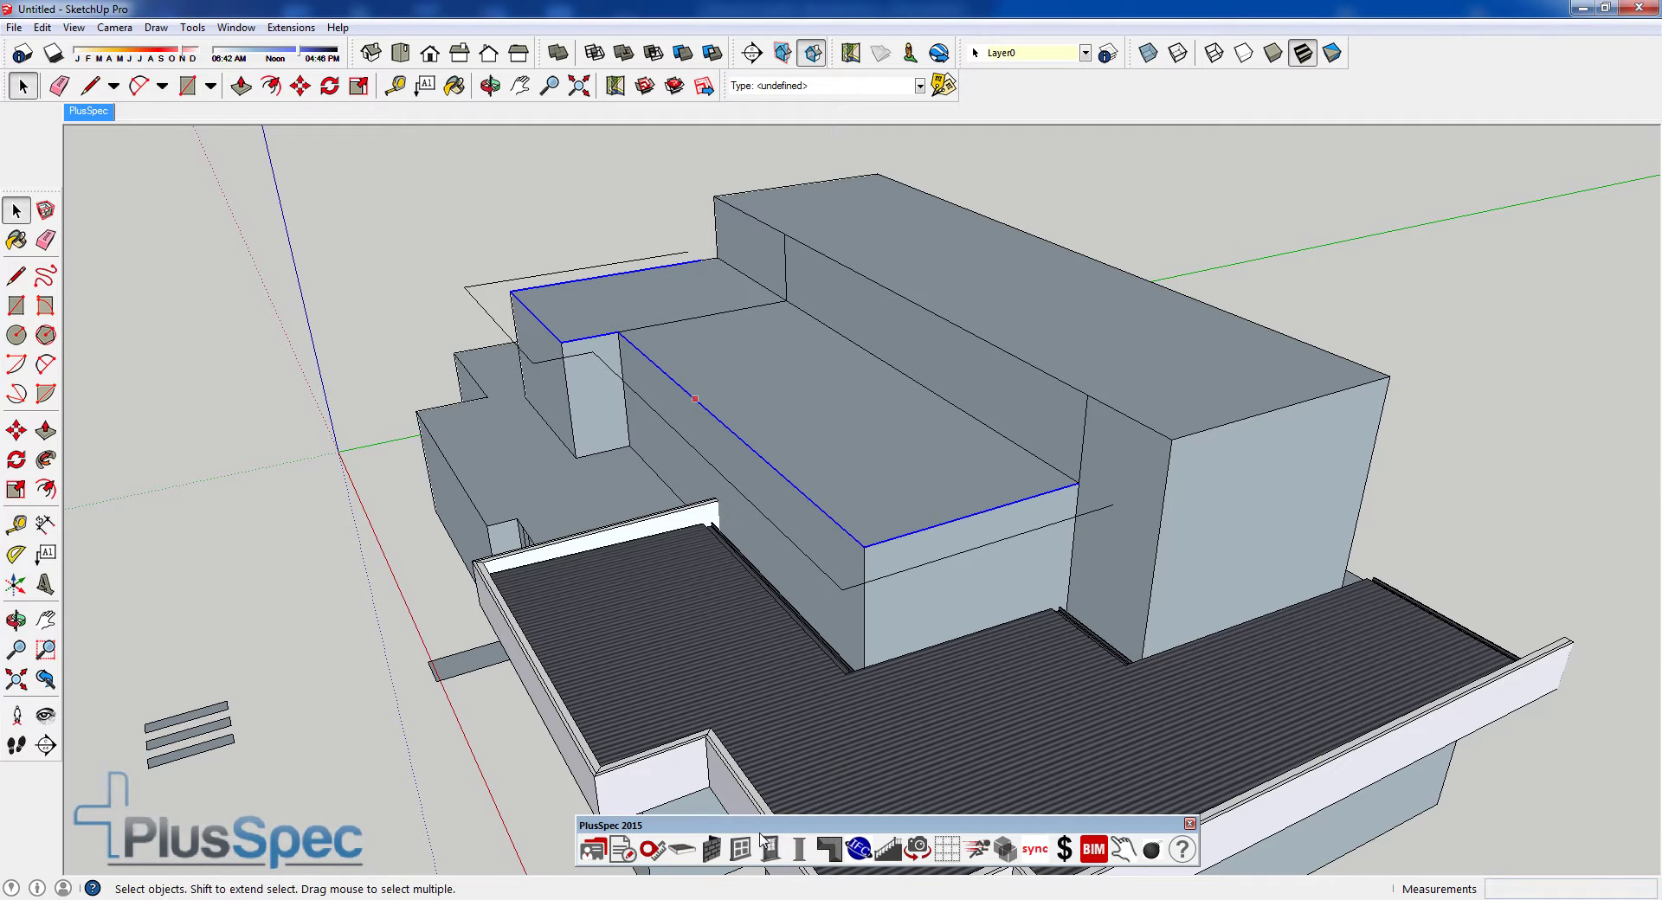
# - Set the PlusSpec roof tool to a metal skillion roof at pitch 2
pyautogui.click(828, 849)
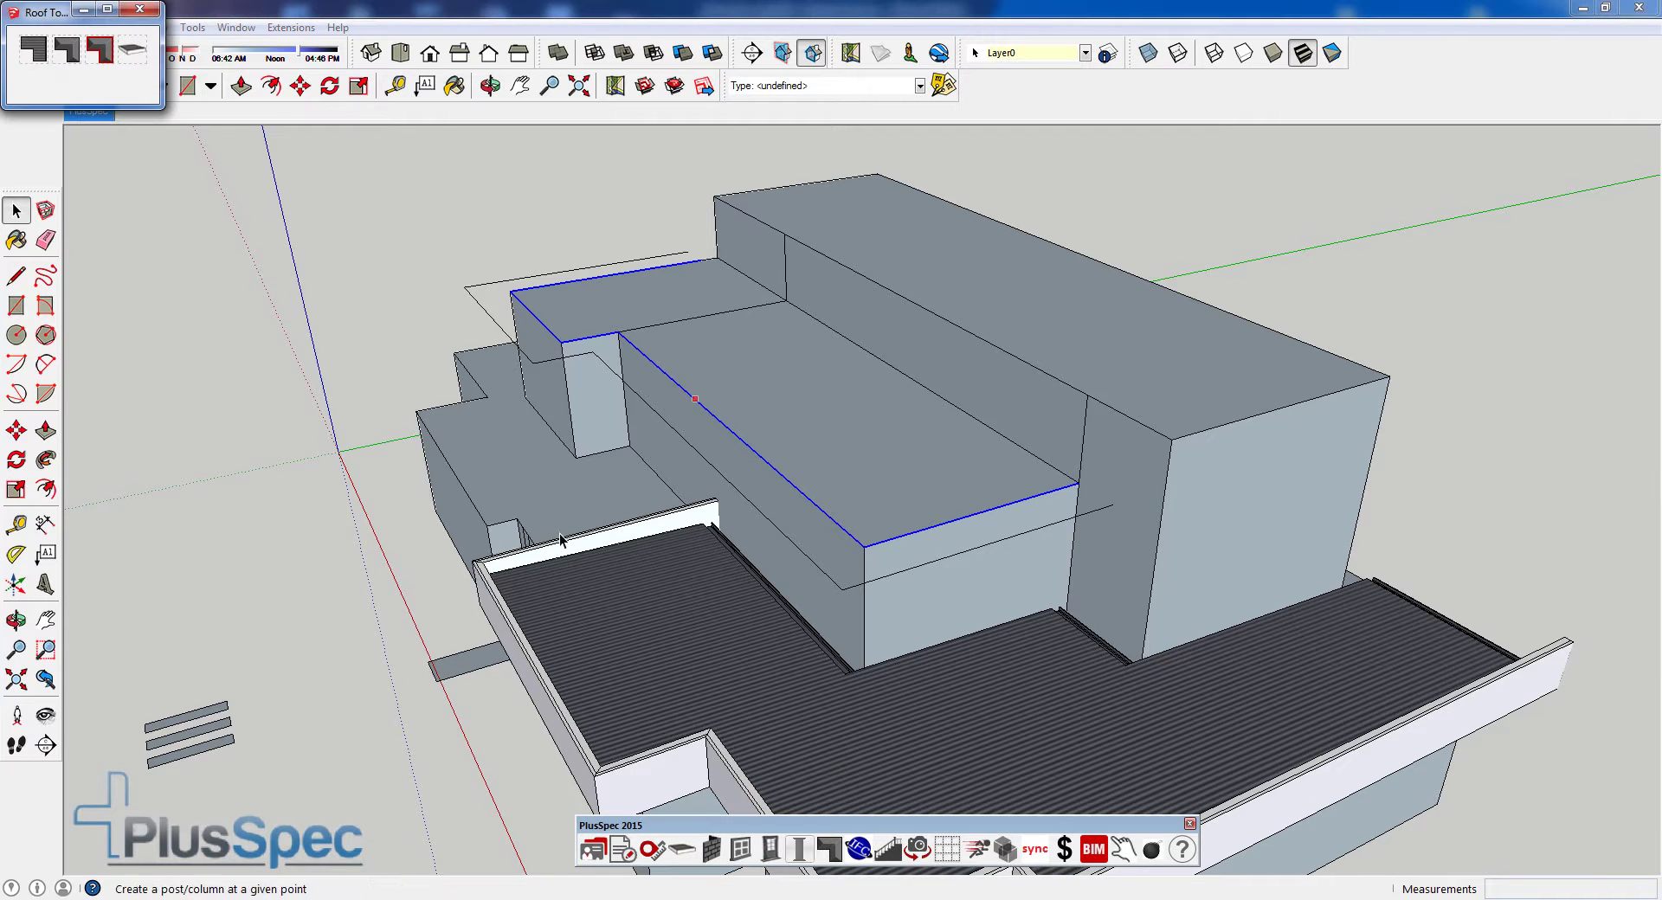
pyautogui.click(48, 59)
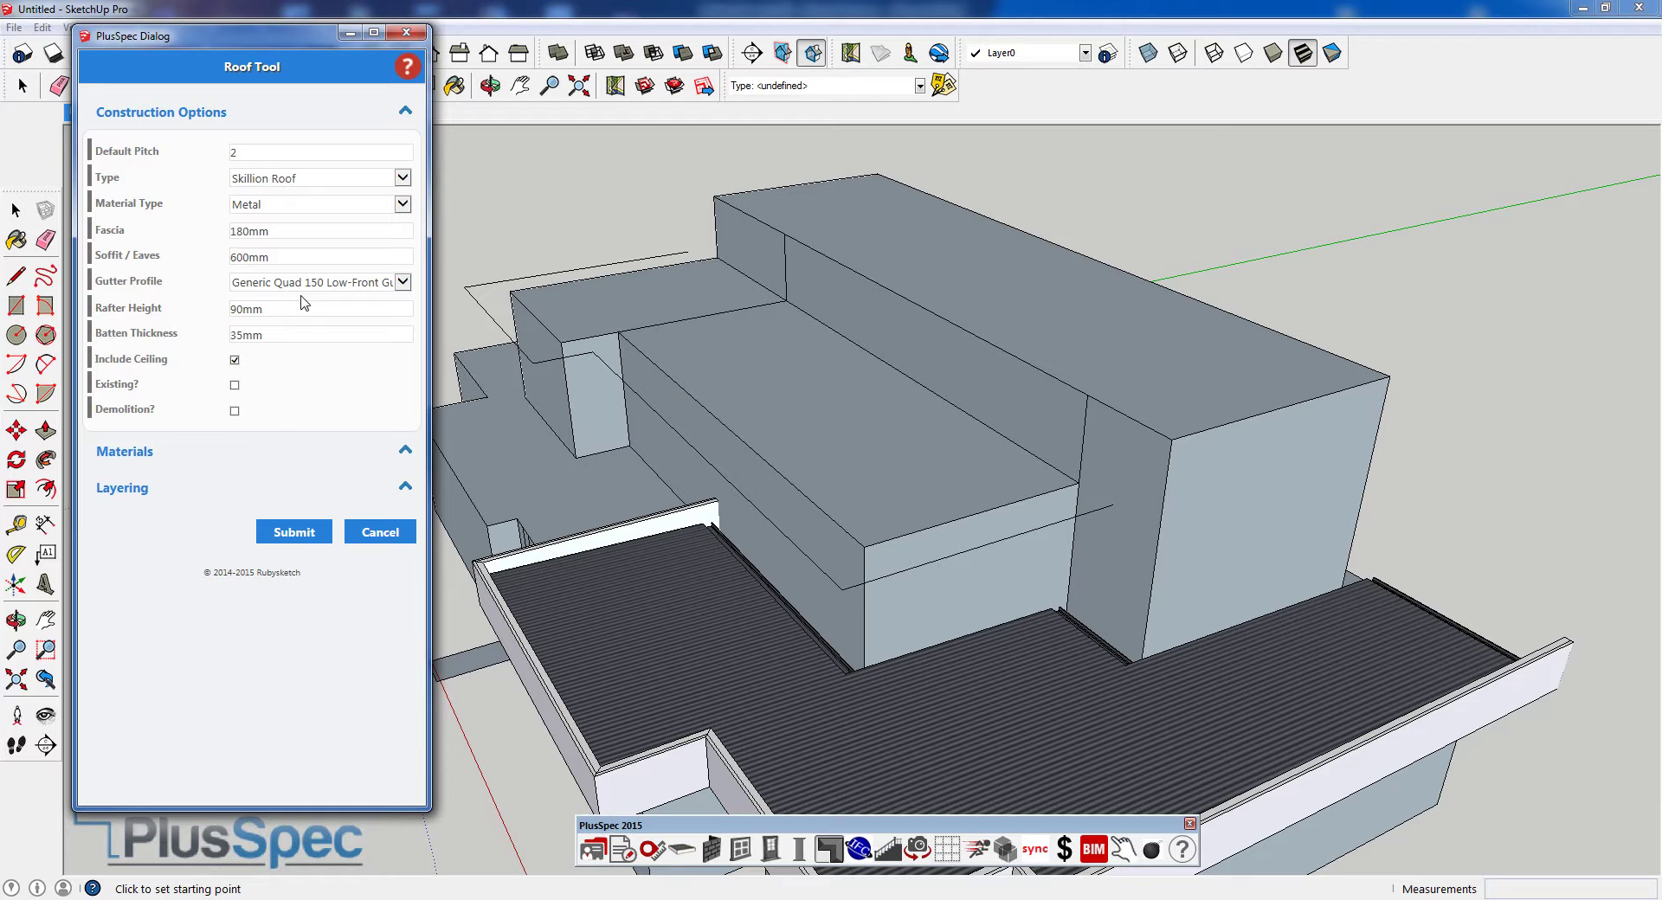
pyautogui.click(301, 537)
pyautogui.click(300, 537)
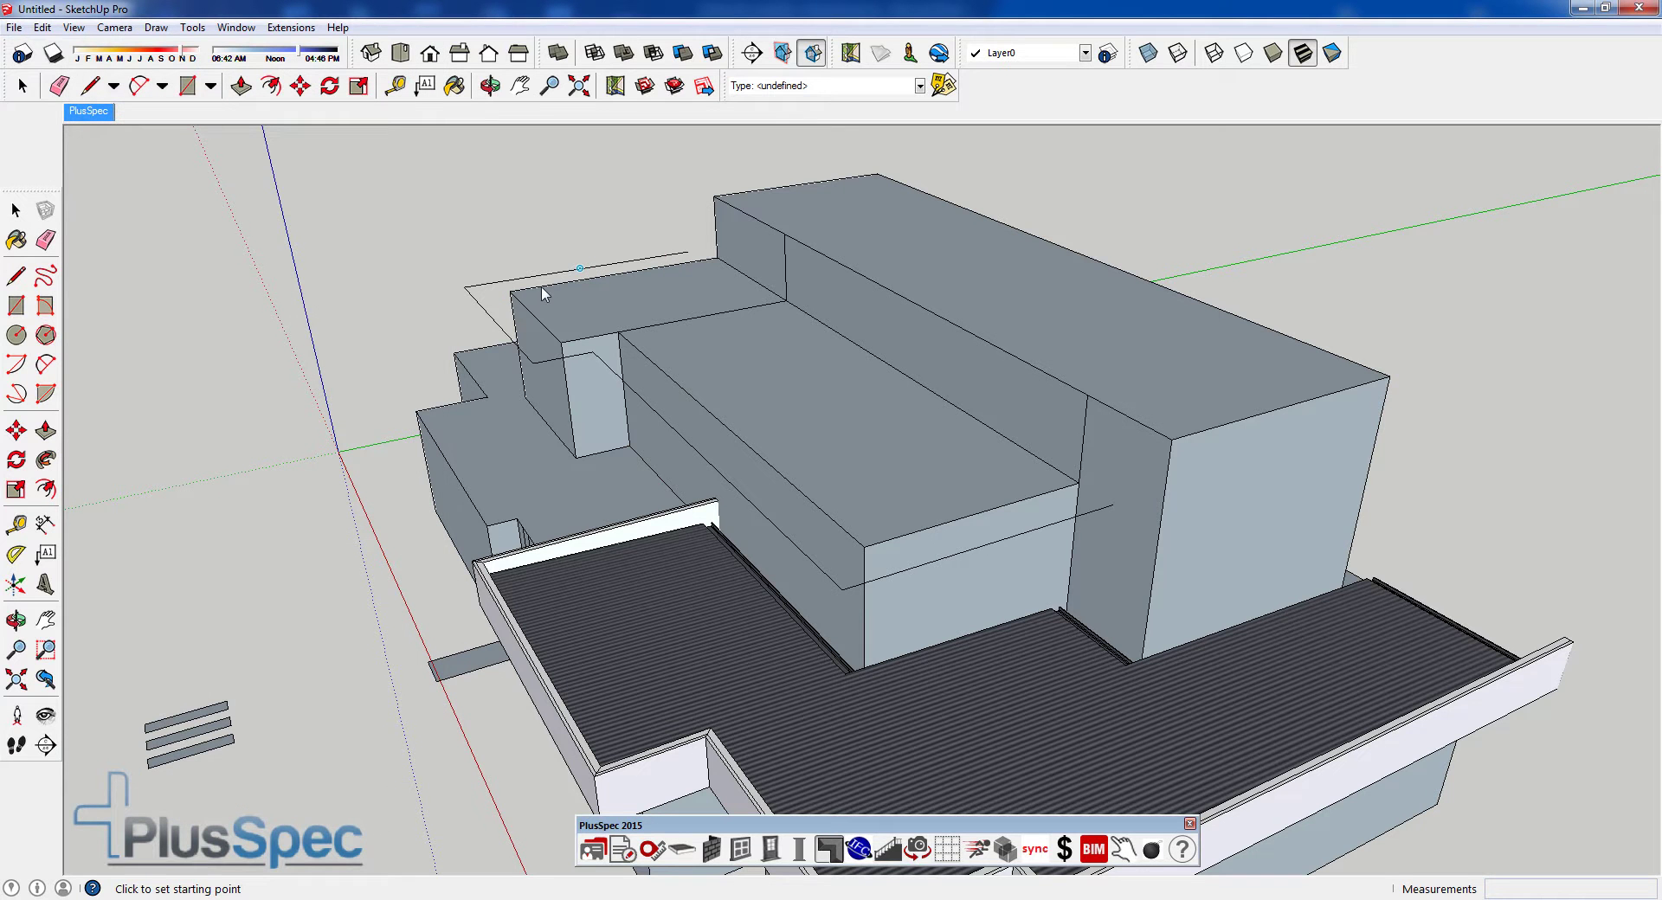
# - Trace the middle block's roof outline around its corners and close it to generate the roof
pyautogui.click(513, 293)
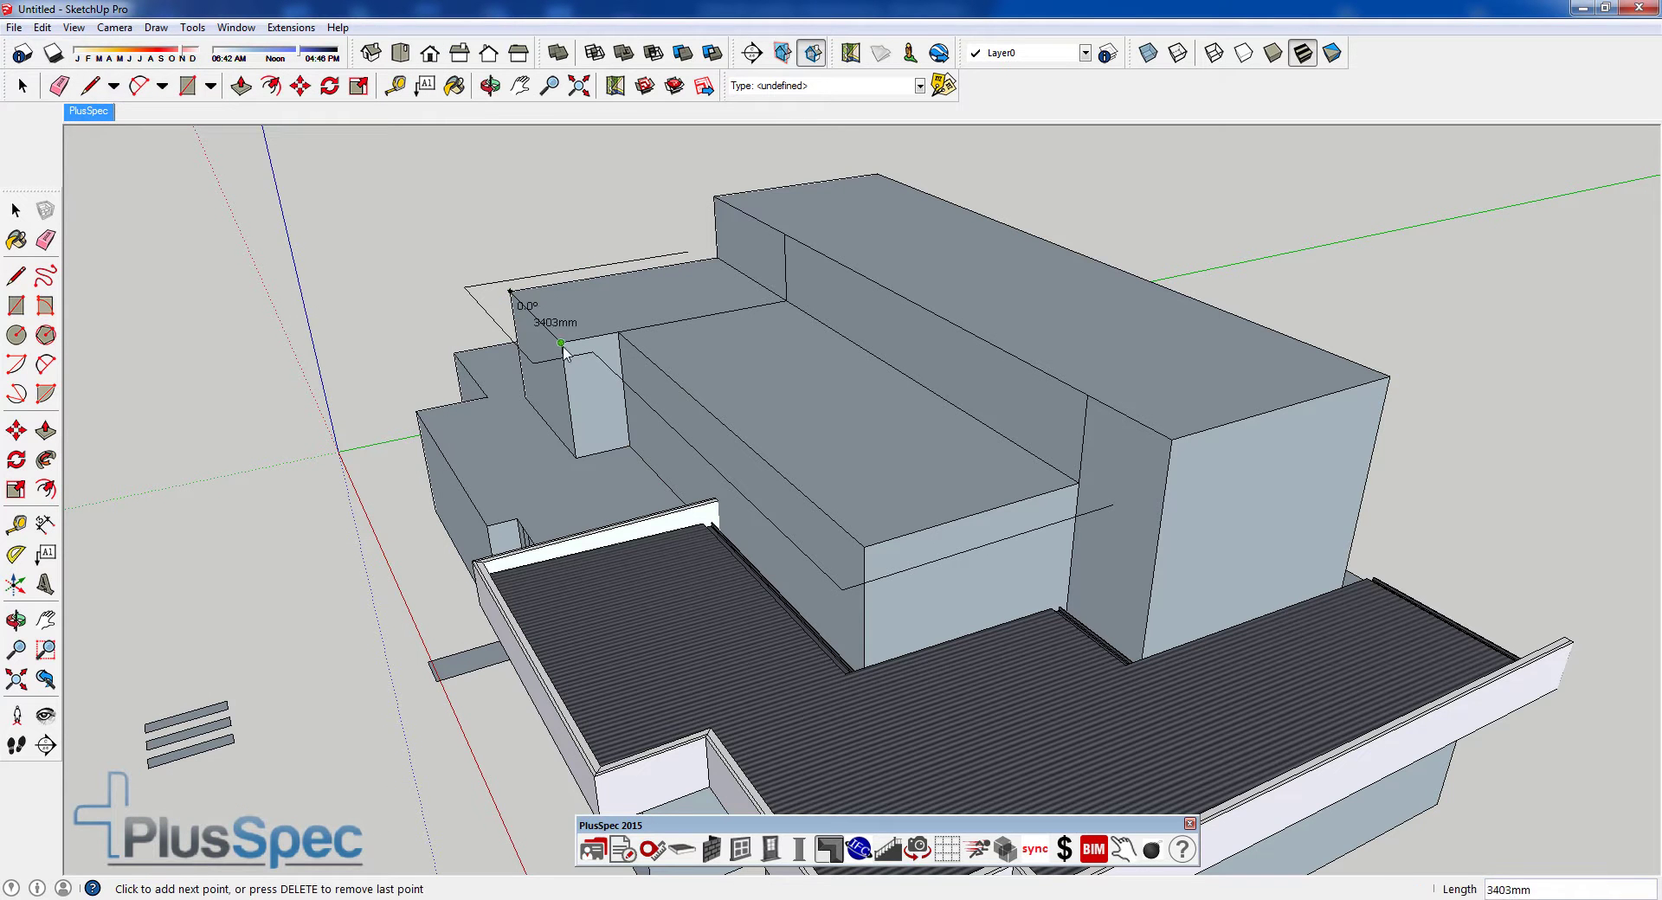
pyautogui.click(561, 342)
pyautogui.click(618, 331)
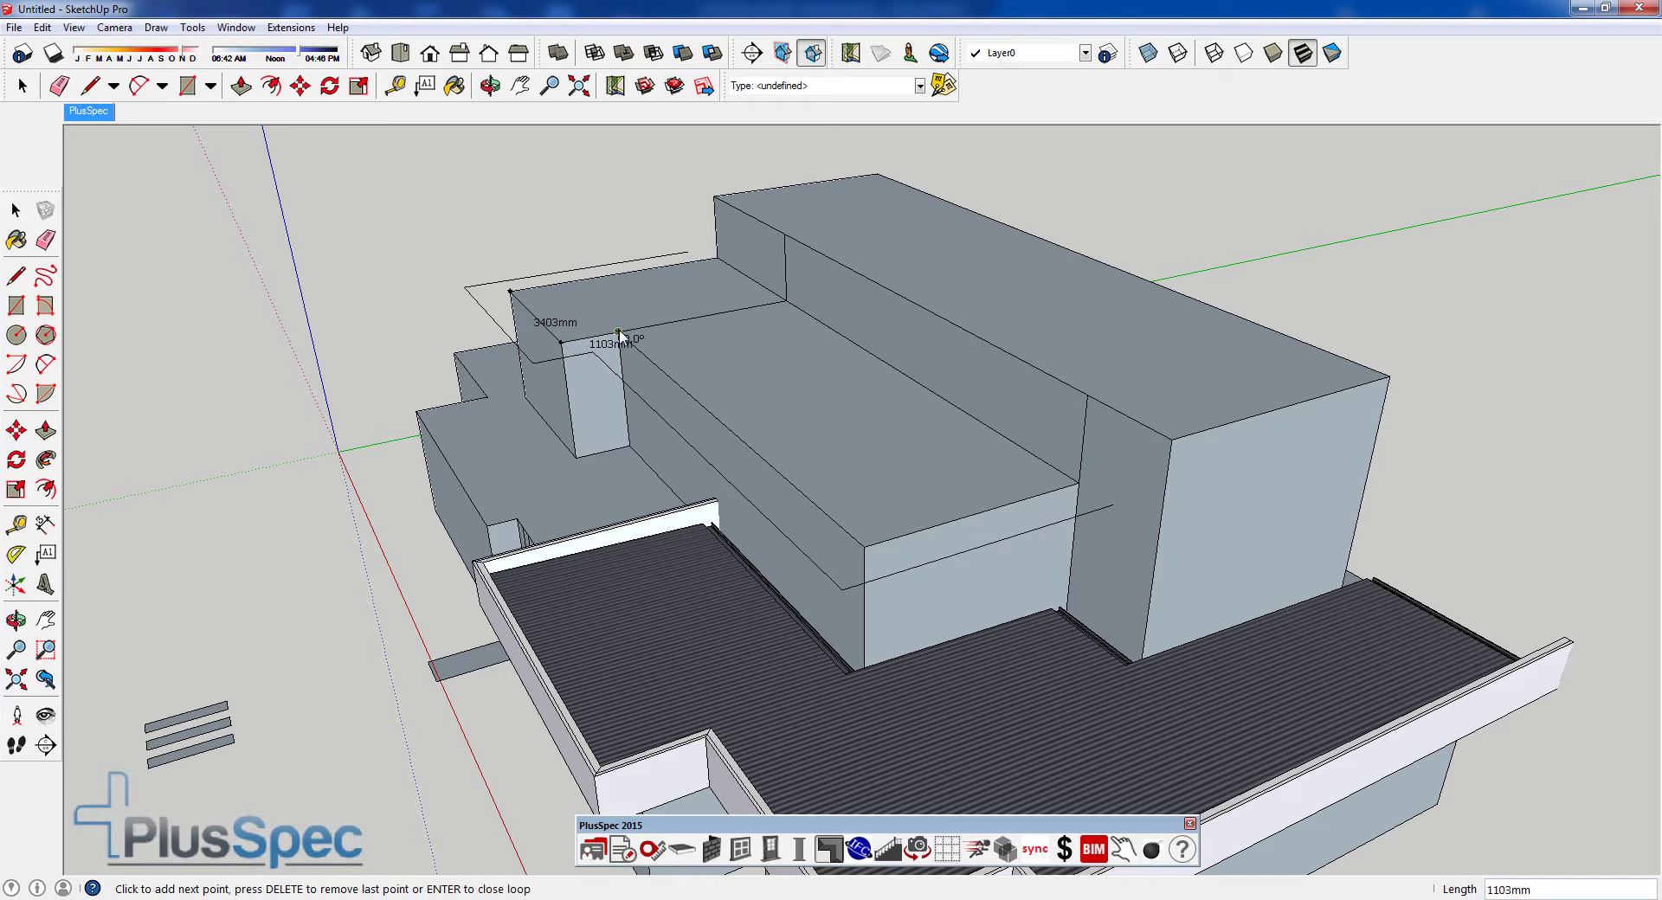
pyautogui.click(864, 547)
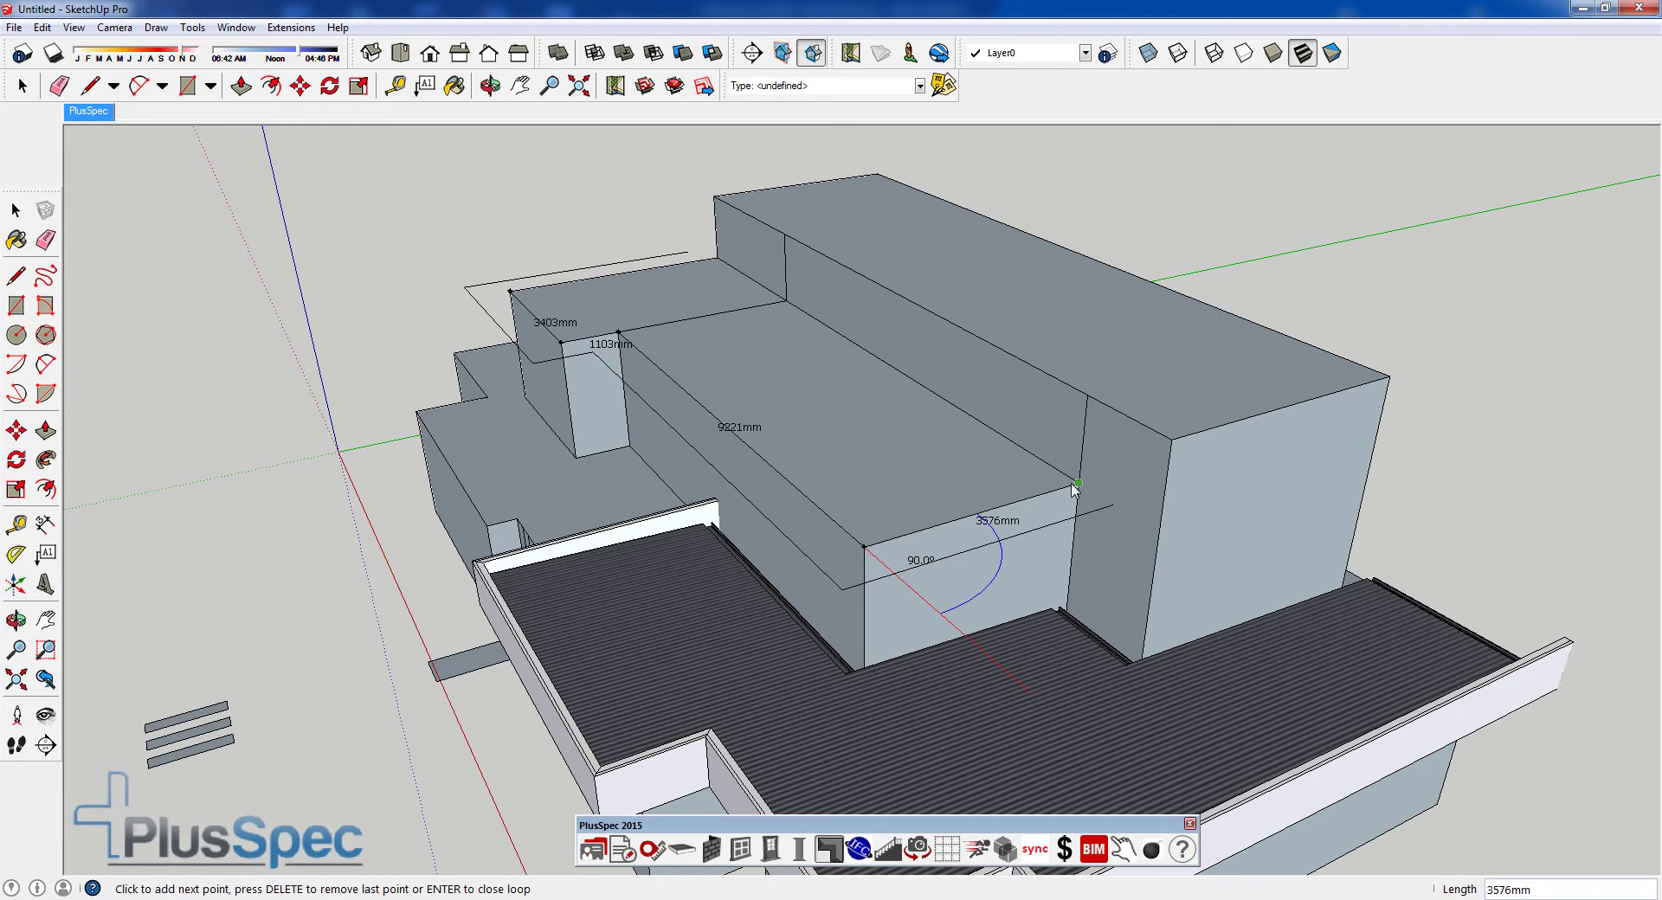
pyautogui.click(1077, 483)
pyautogui.click(717, 258)
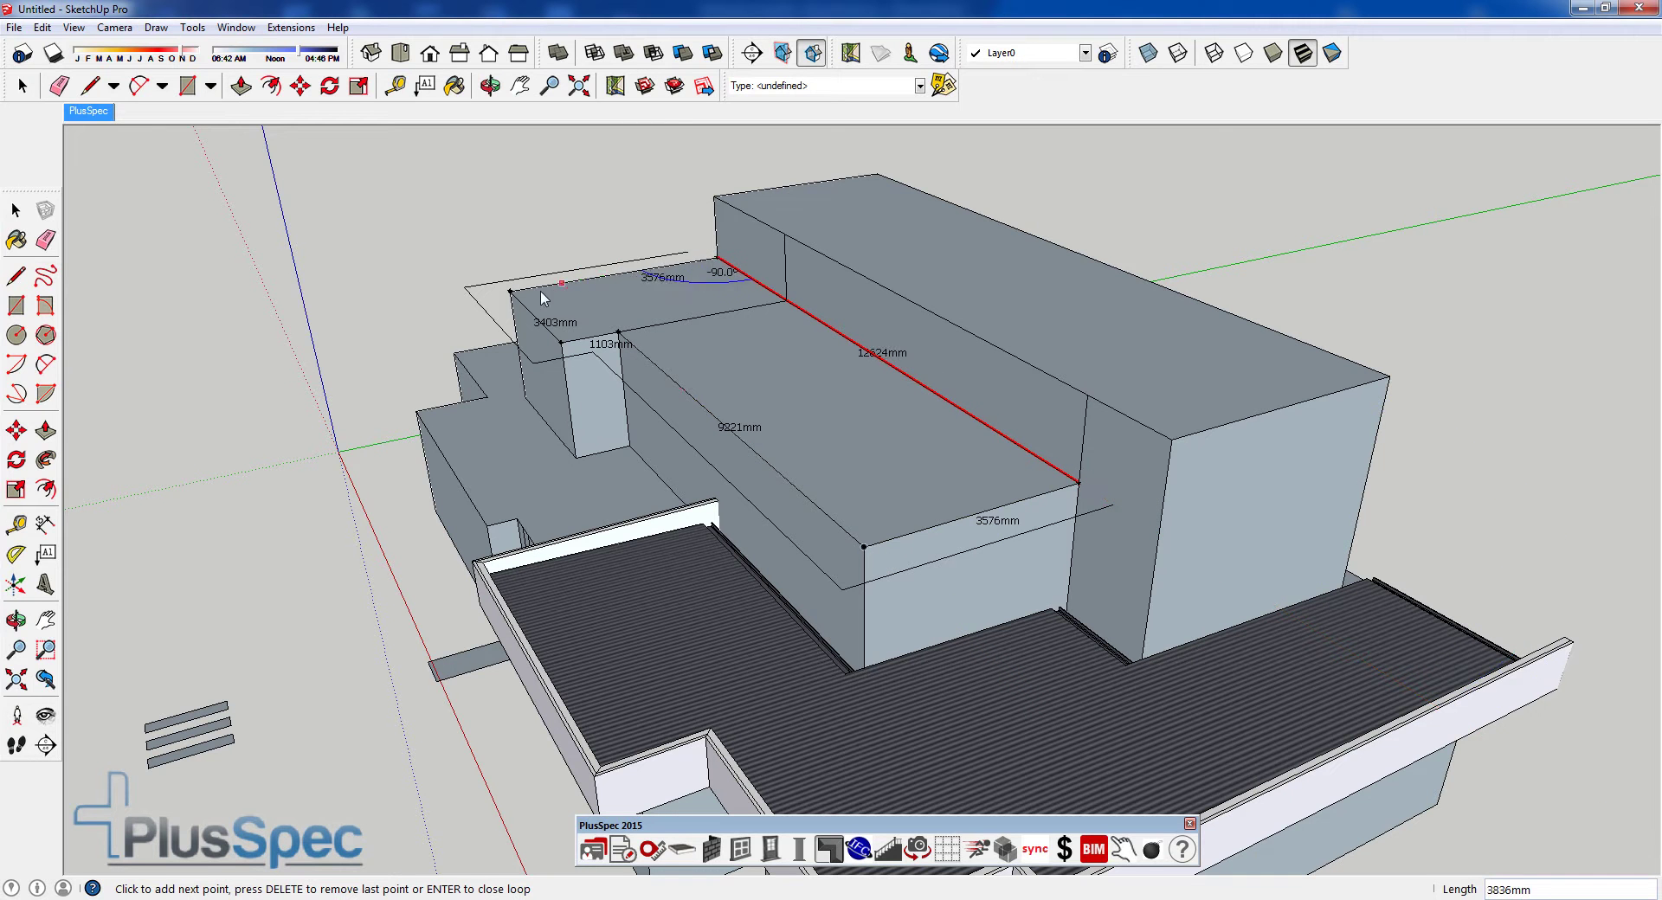
pyautogui.click(511, 292)
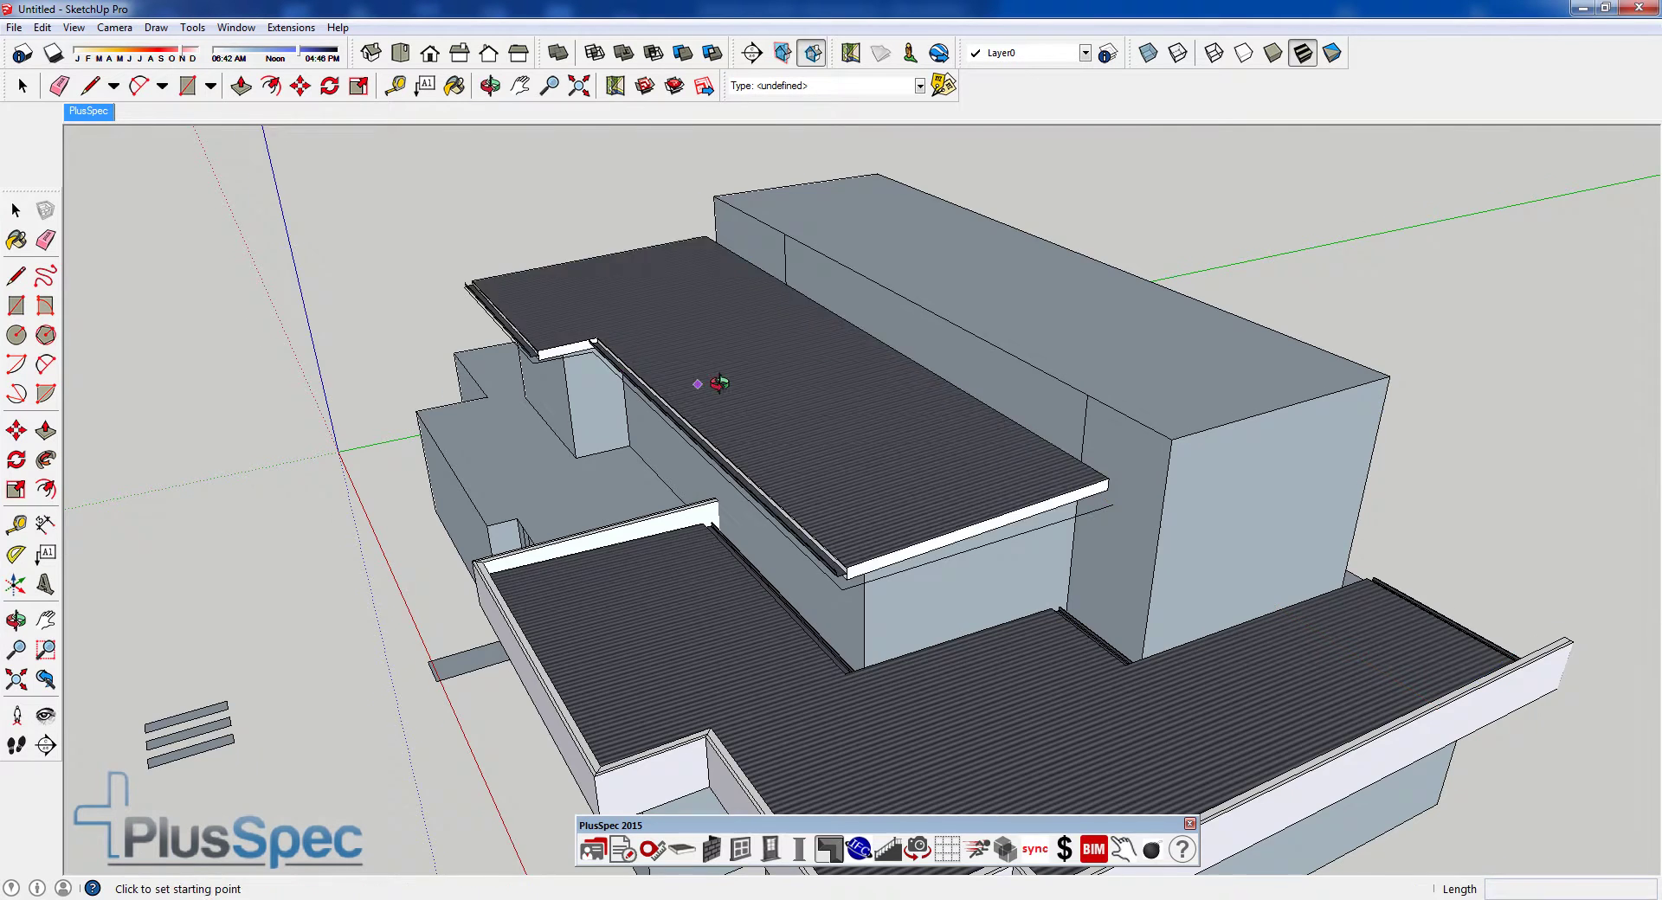
# - Open the roof group and delete the existing gutter
pyautogui.moveTo(719, 384); pyautogui.dragTo(790, 496, button='middle')
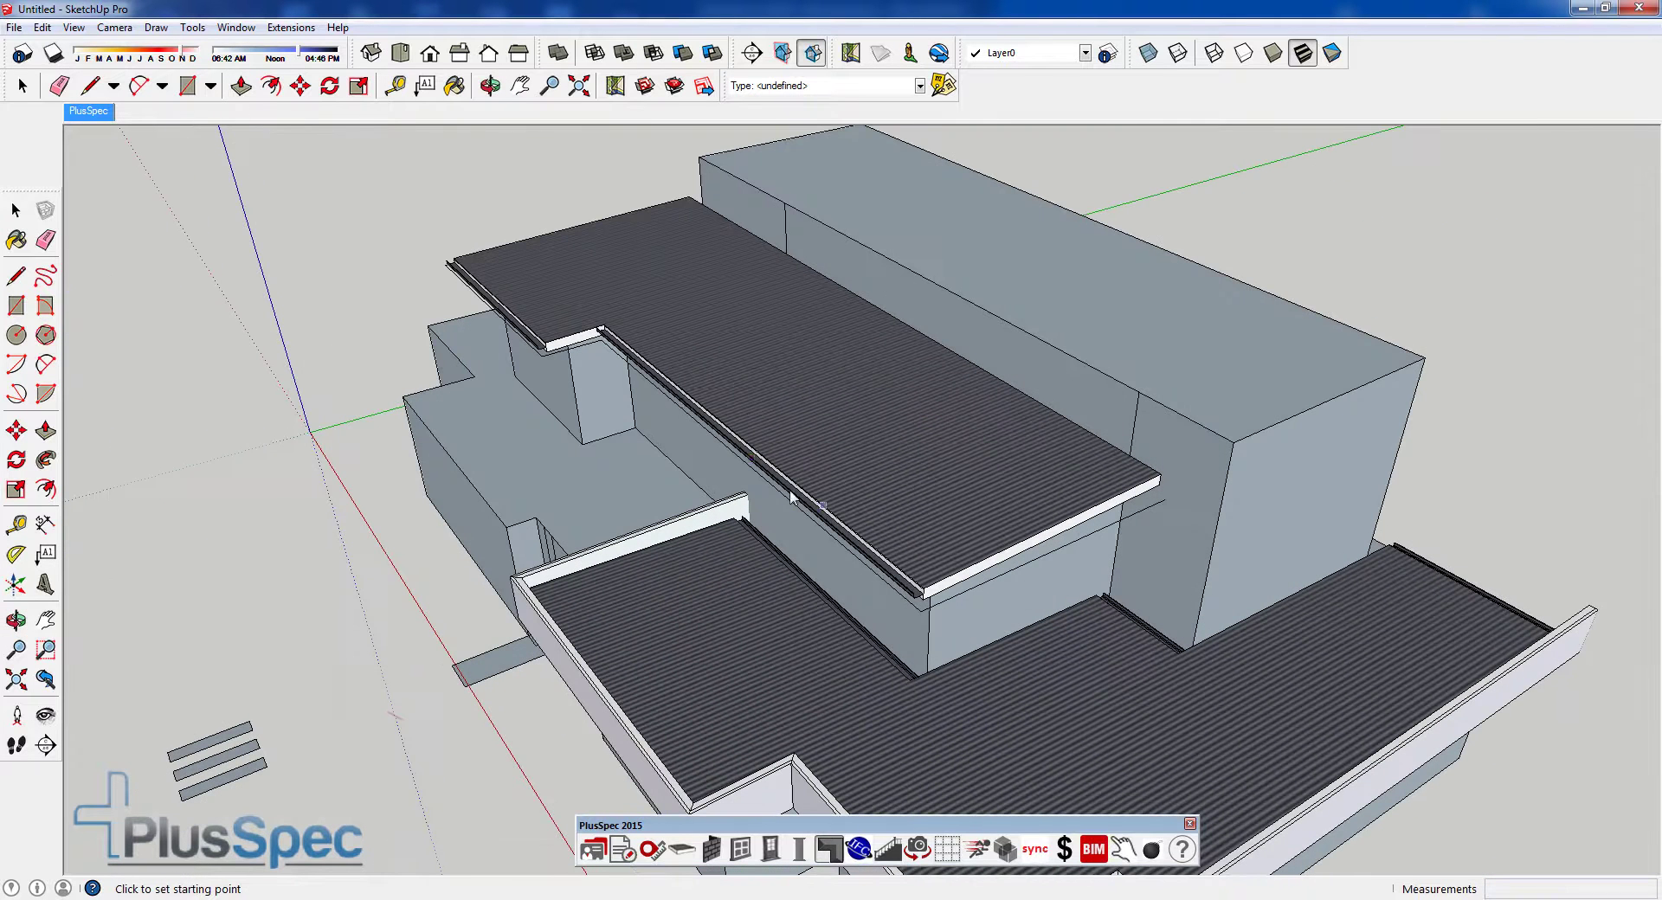
pyautogui.press('space')
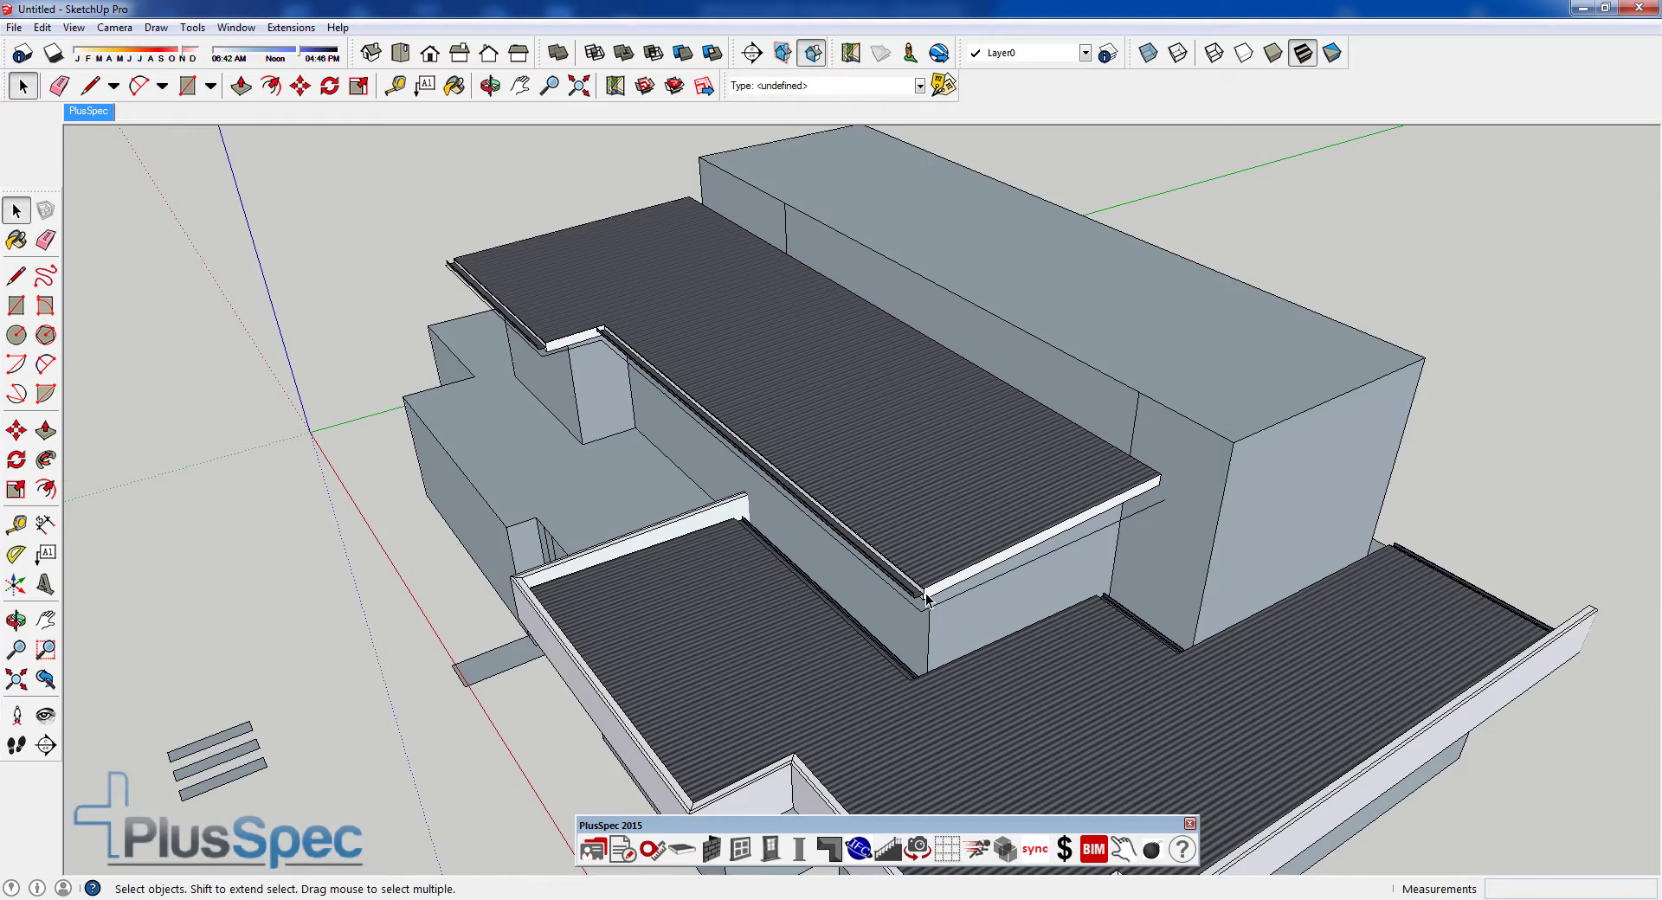
pyautogui.scroll(6, 927, 598)
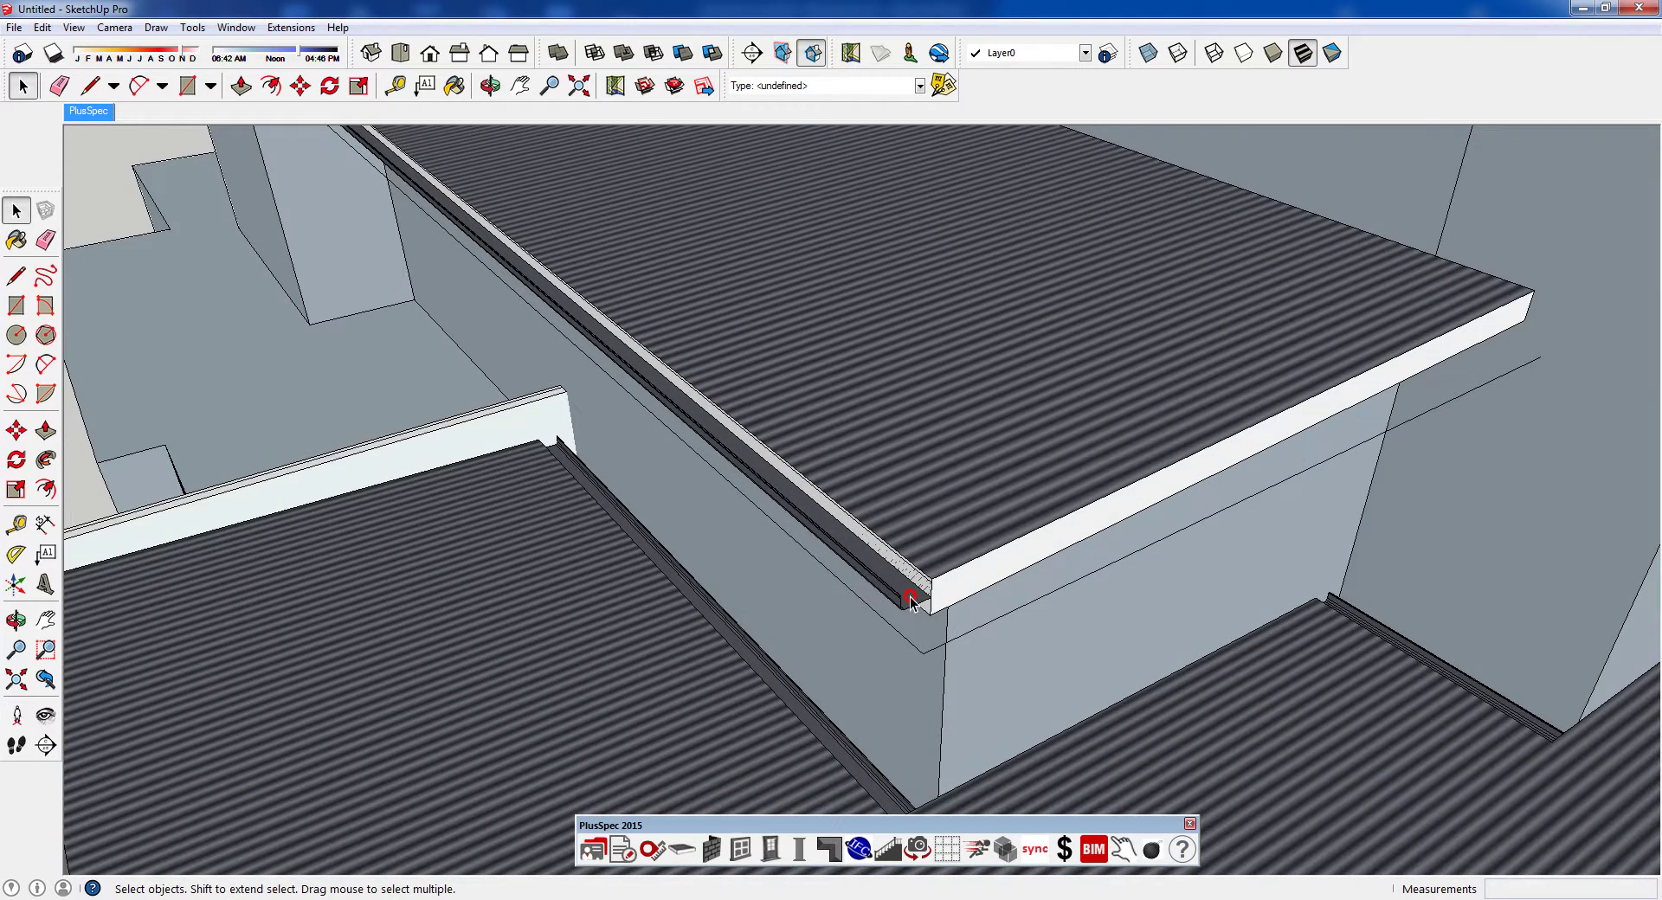
pyautogui.click(910, 597)
pyautogui.doubleClick(910, 598)
pyautogui.click(911, 599)
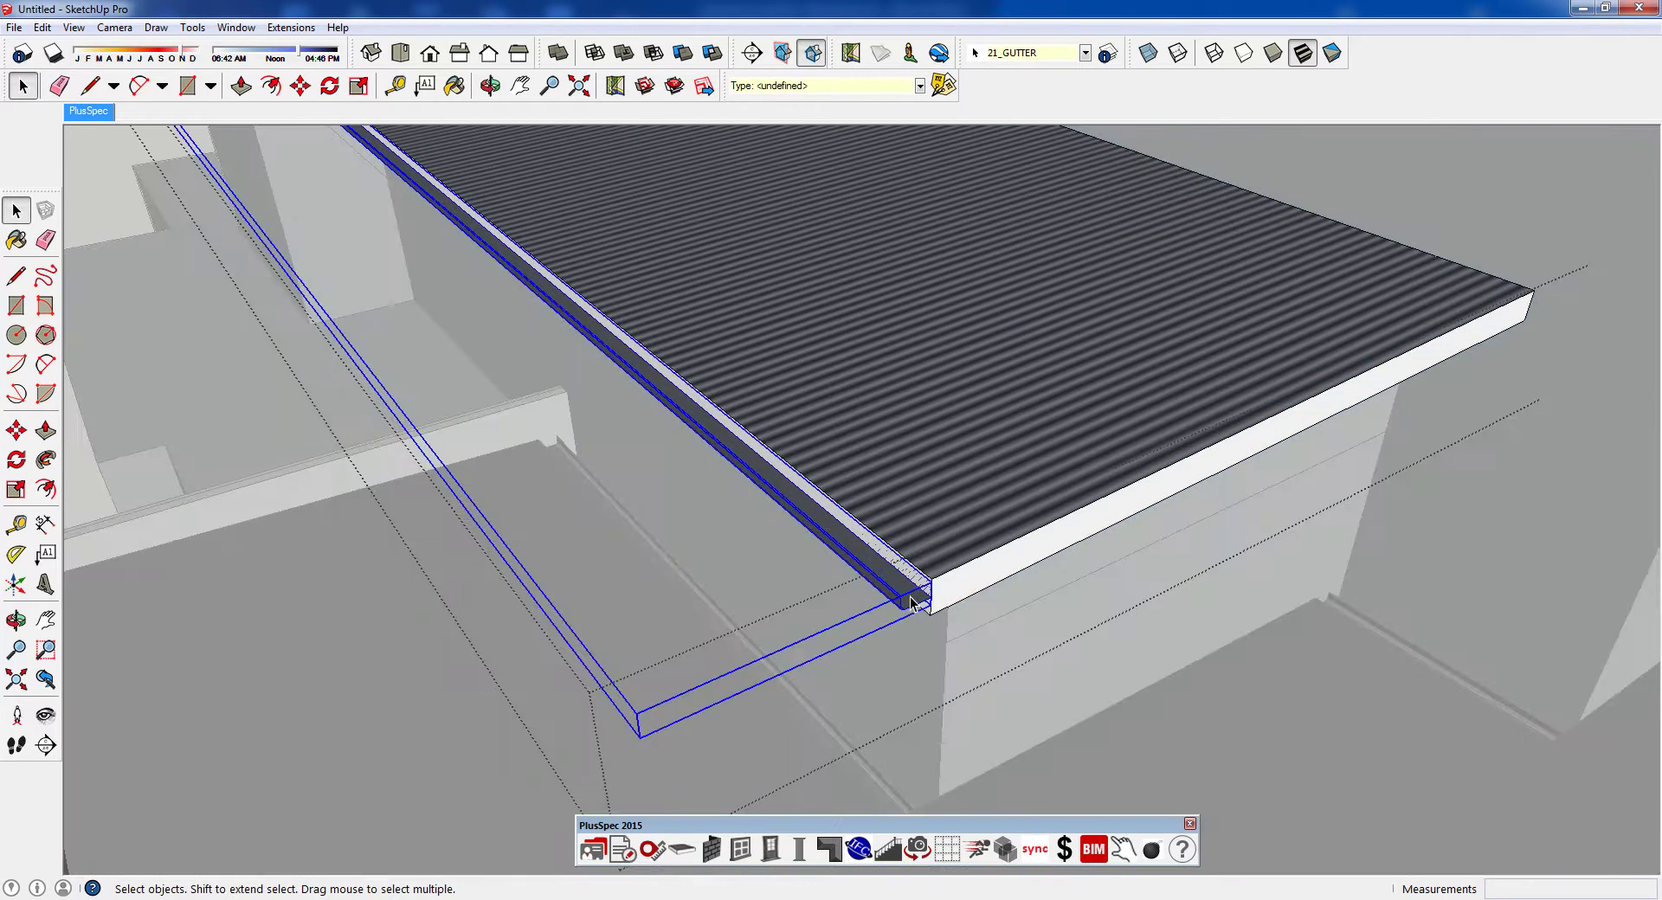
pyautogui.press('Delete')
# - Draw a rectangle along the right roof edge and pull it out 600 mm
pyautogui.moveTo(910, 597); pyautogui.dragTo(1151, 562, button='middle')
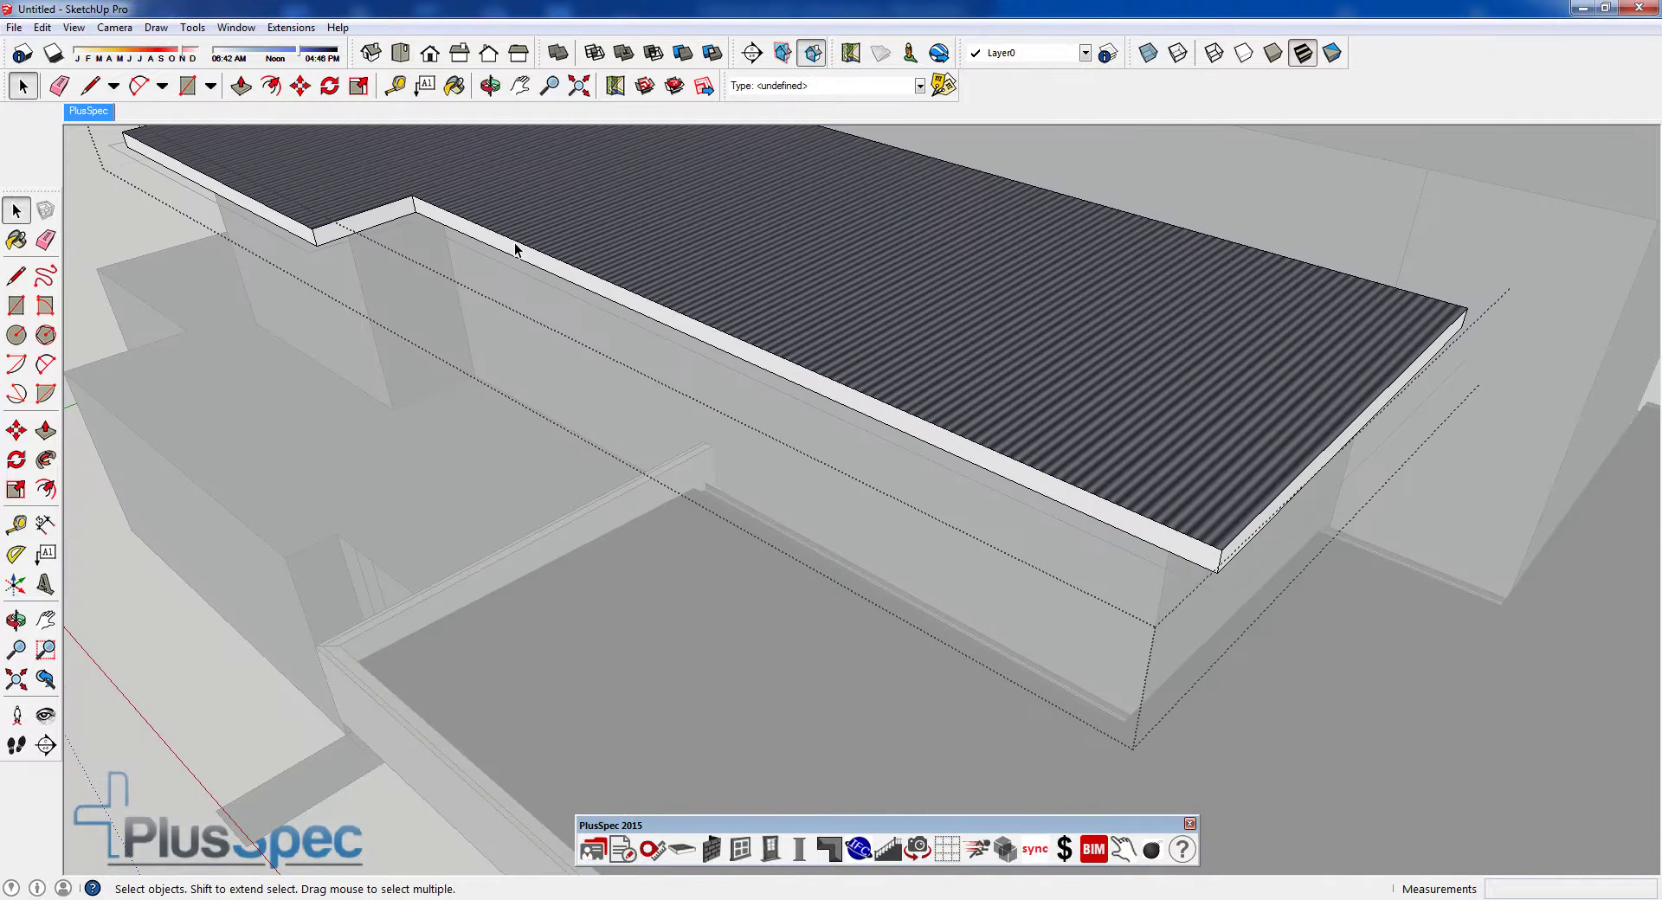
pyautogui.press('r')
pyautogui.click(412, 196)
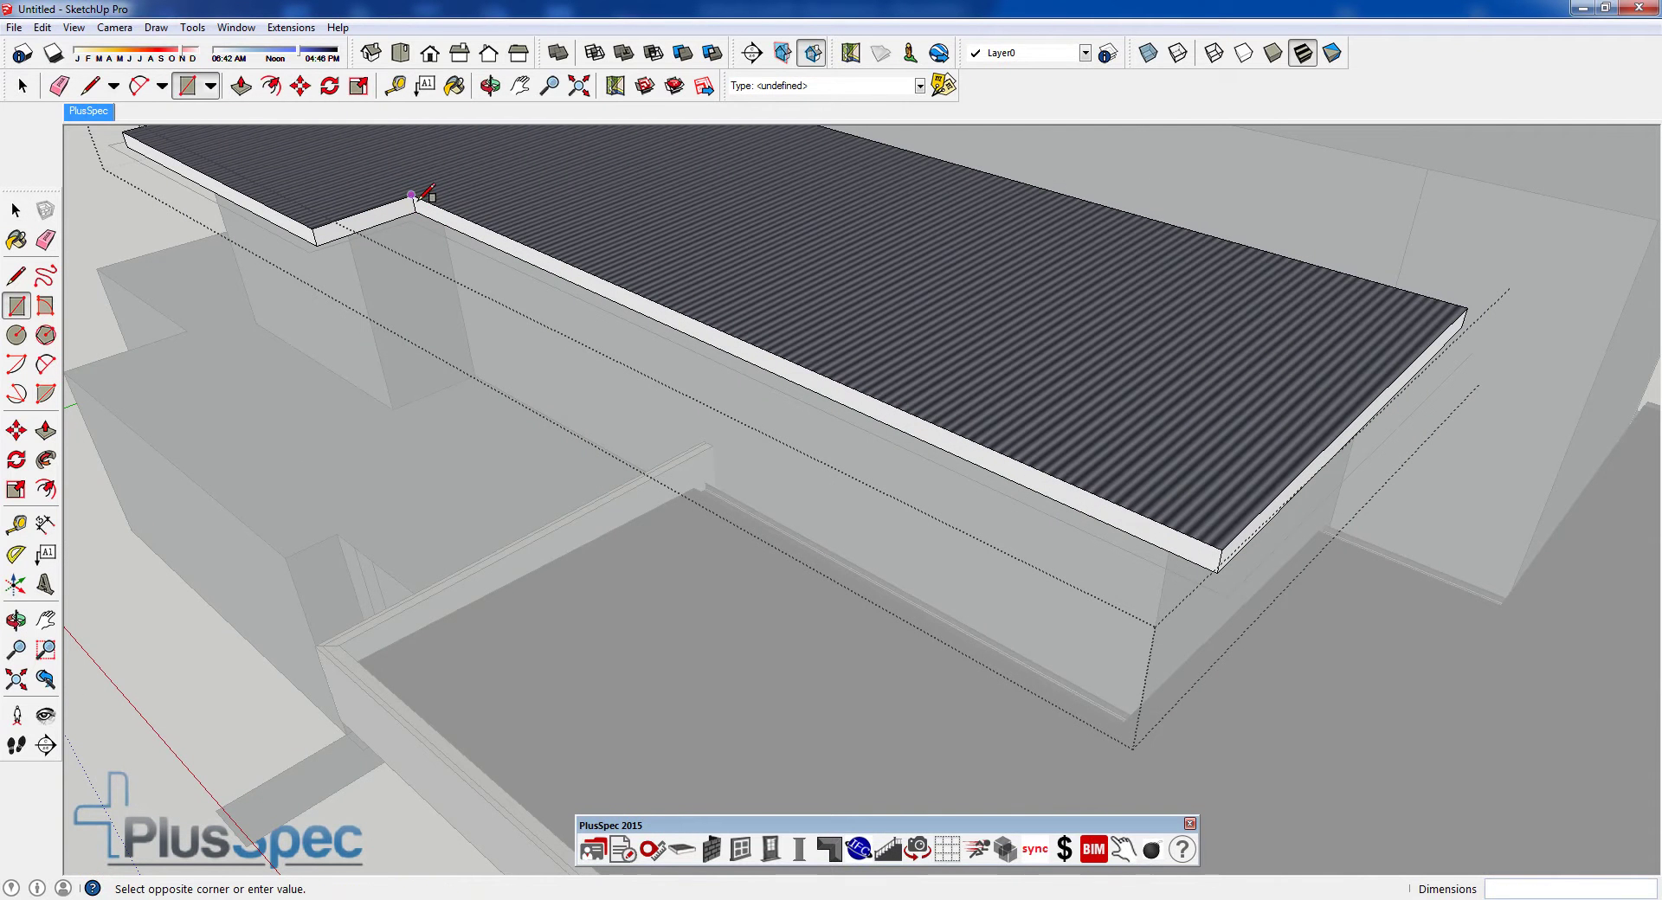
pyautogui.click(1223, 558)
pyautogui.press('space')
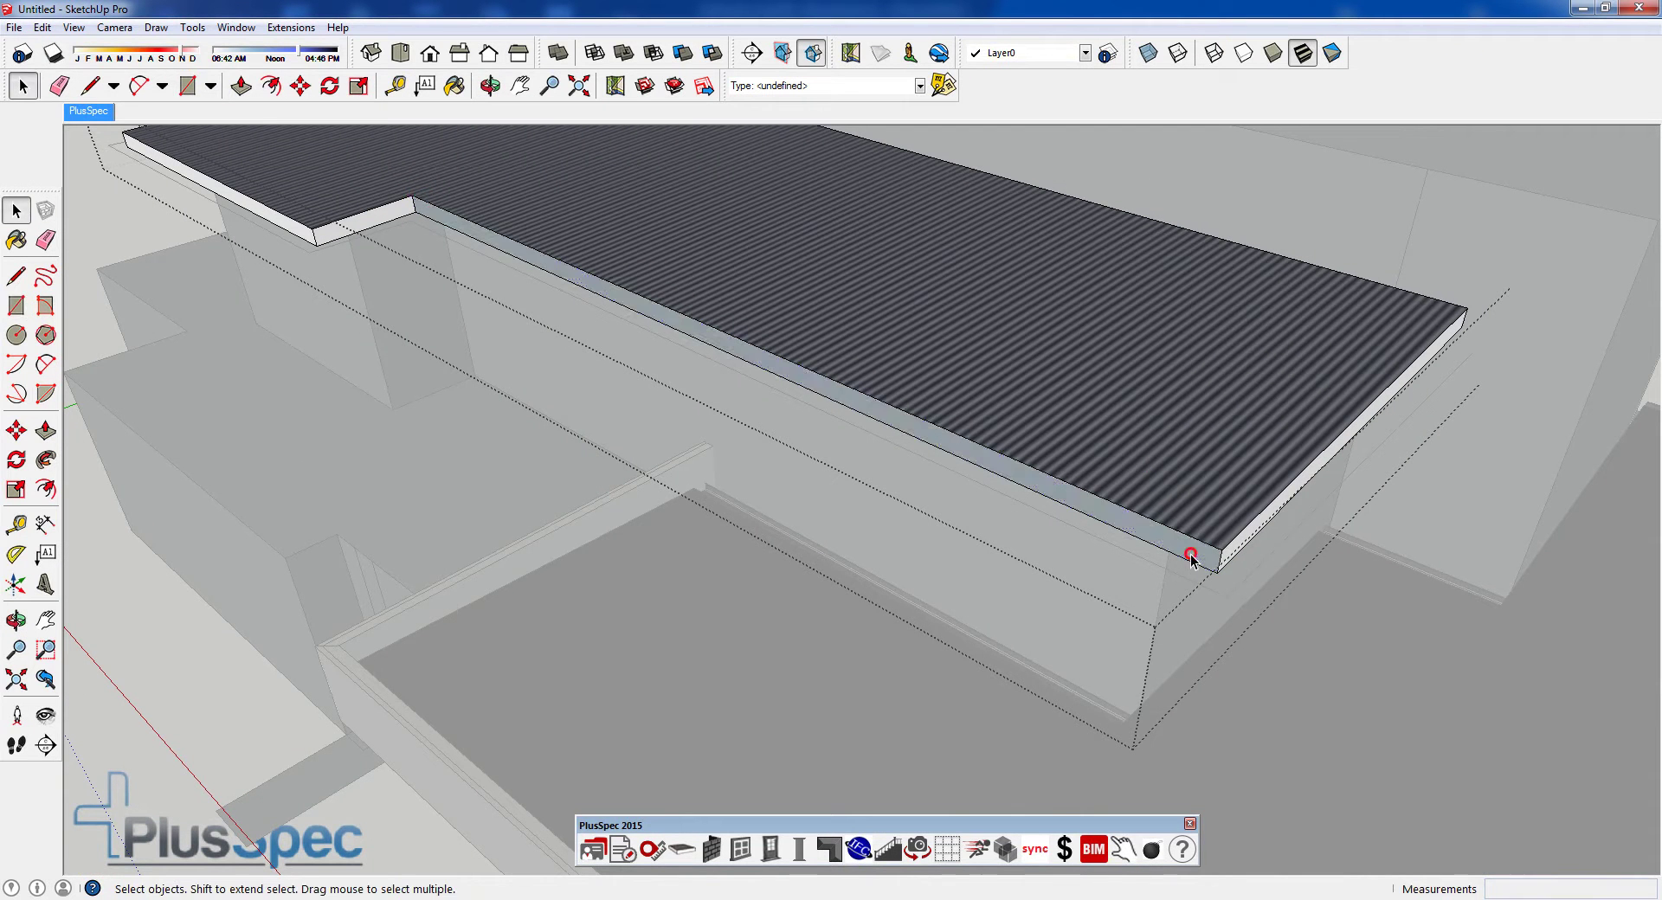
pyautogui.click(1191, 561)
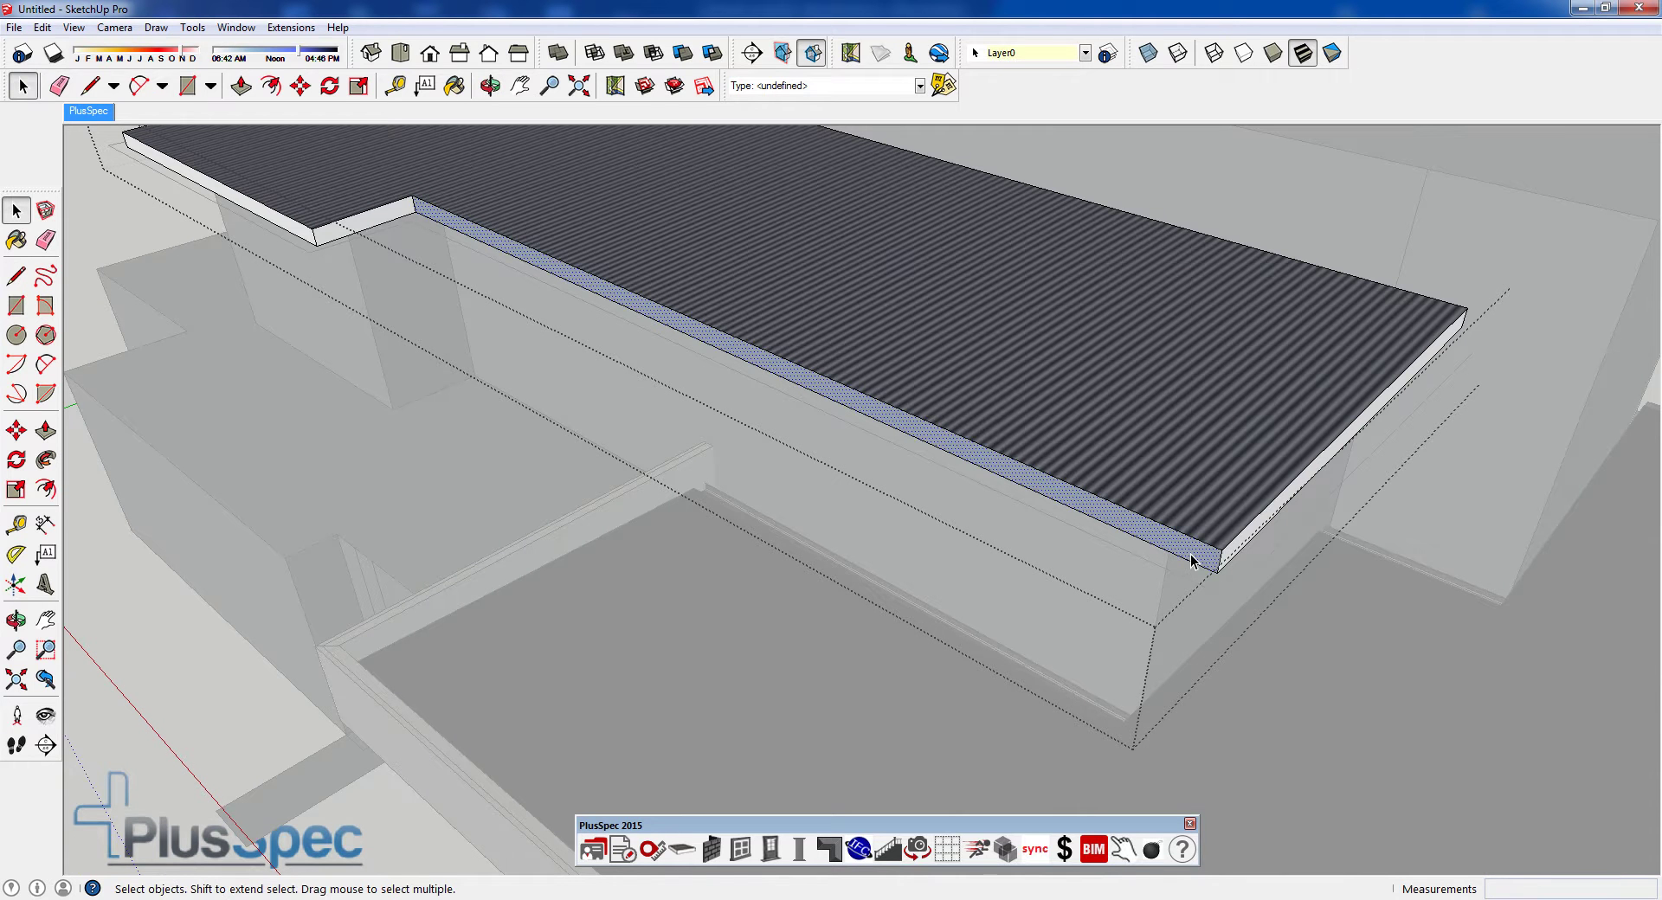
pyautogui.press('p')
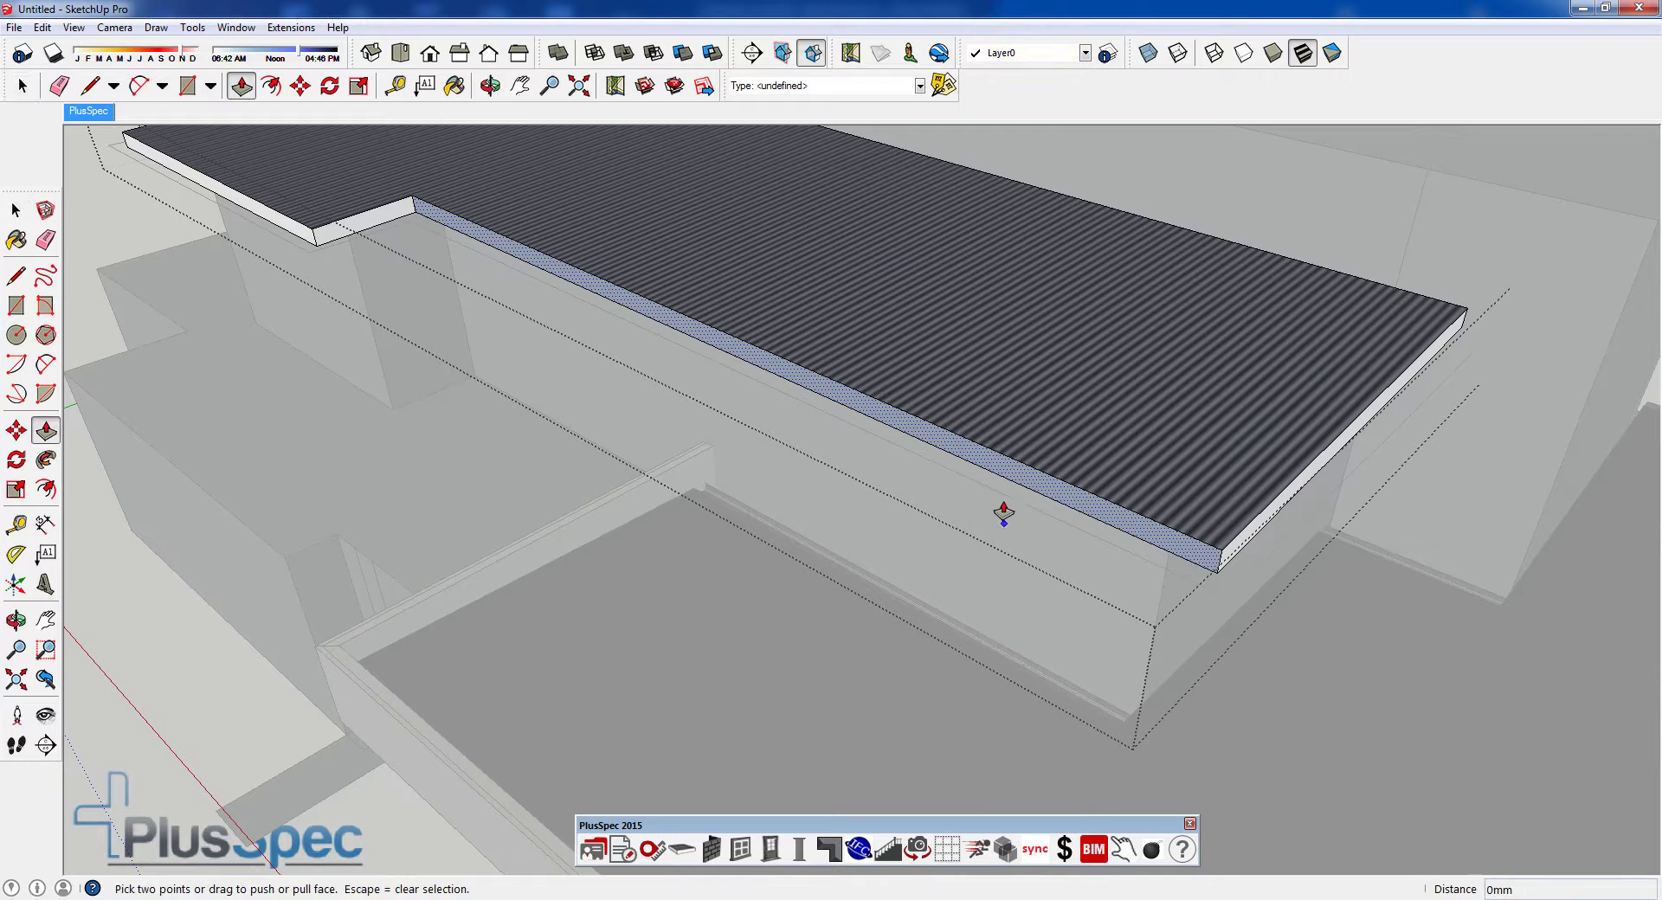
pyautogui.moveTo(990, 471); pyautogui.dragTo(761, 612)
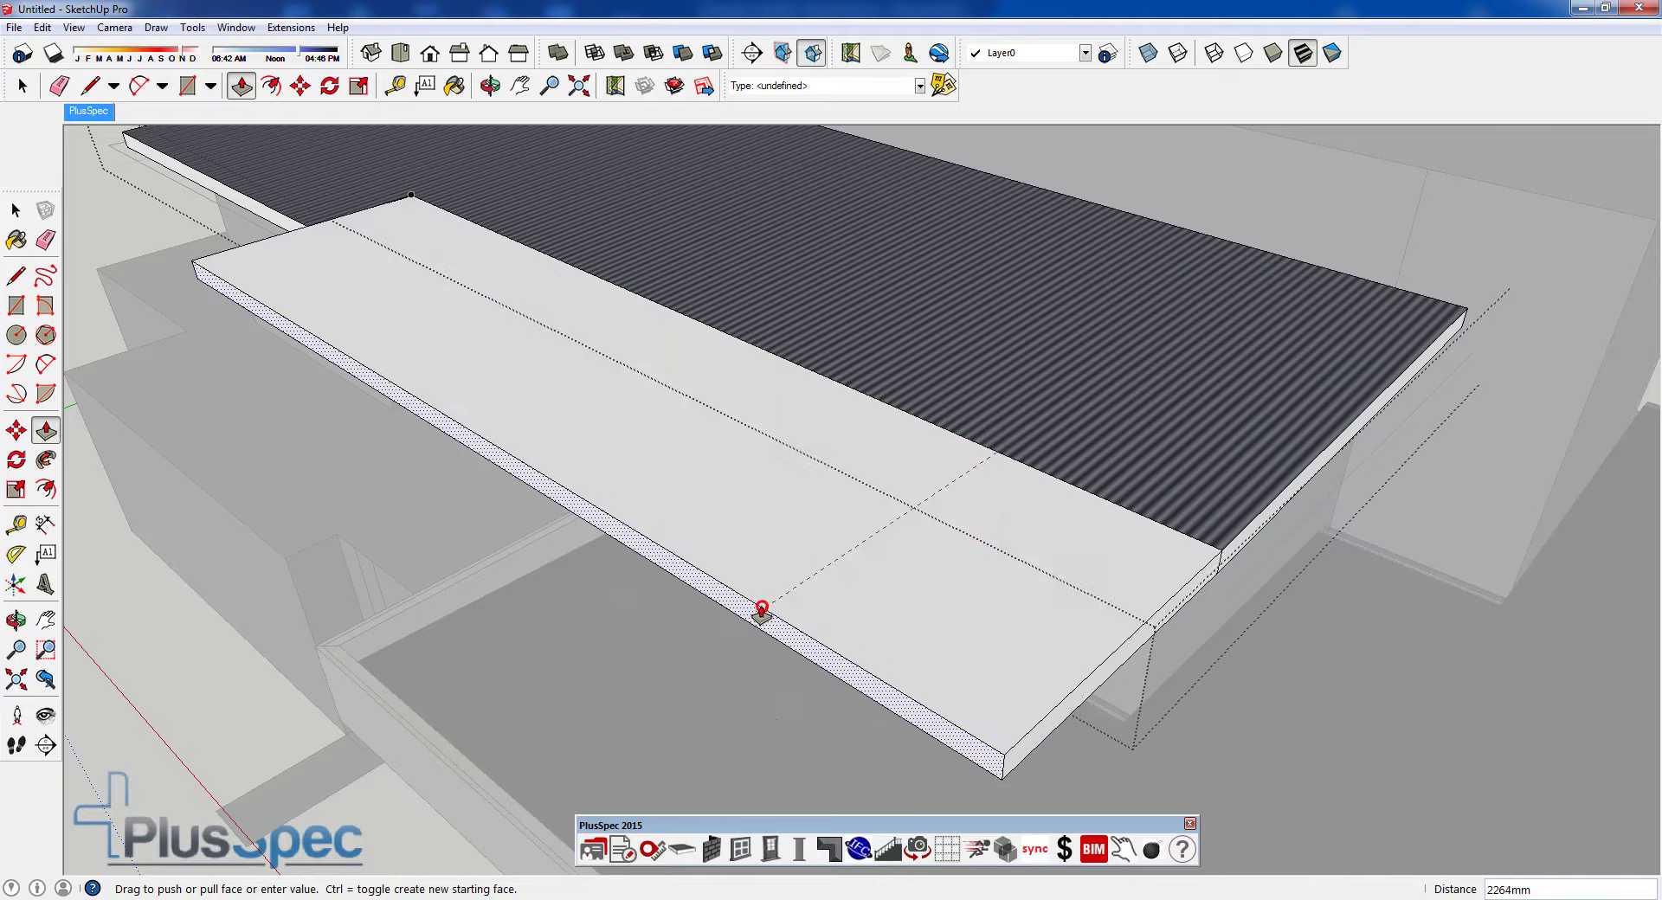
pyautogui.write('600')
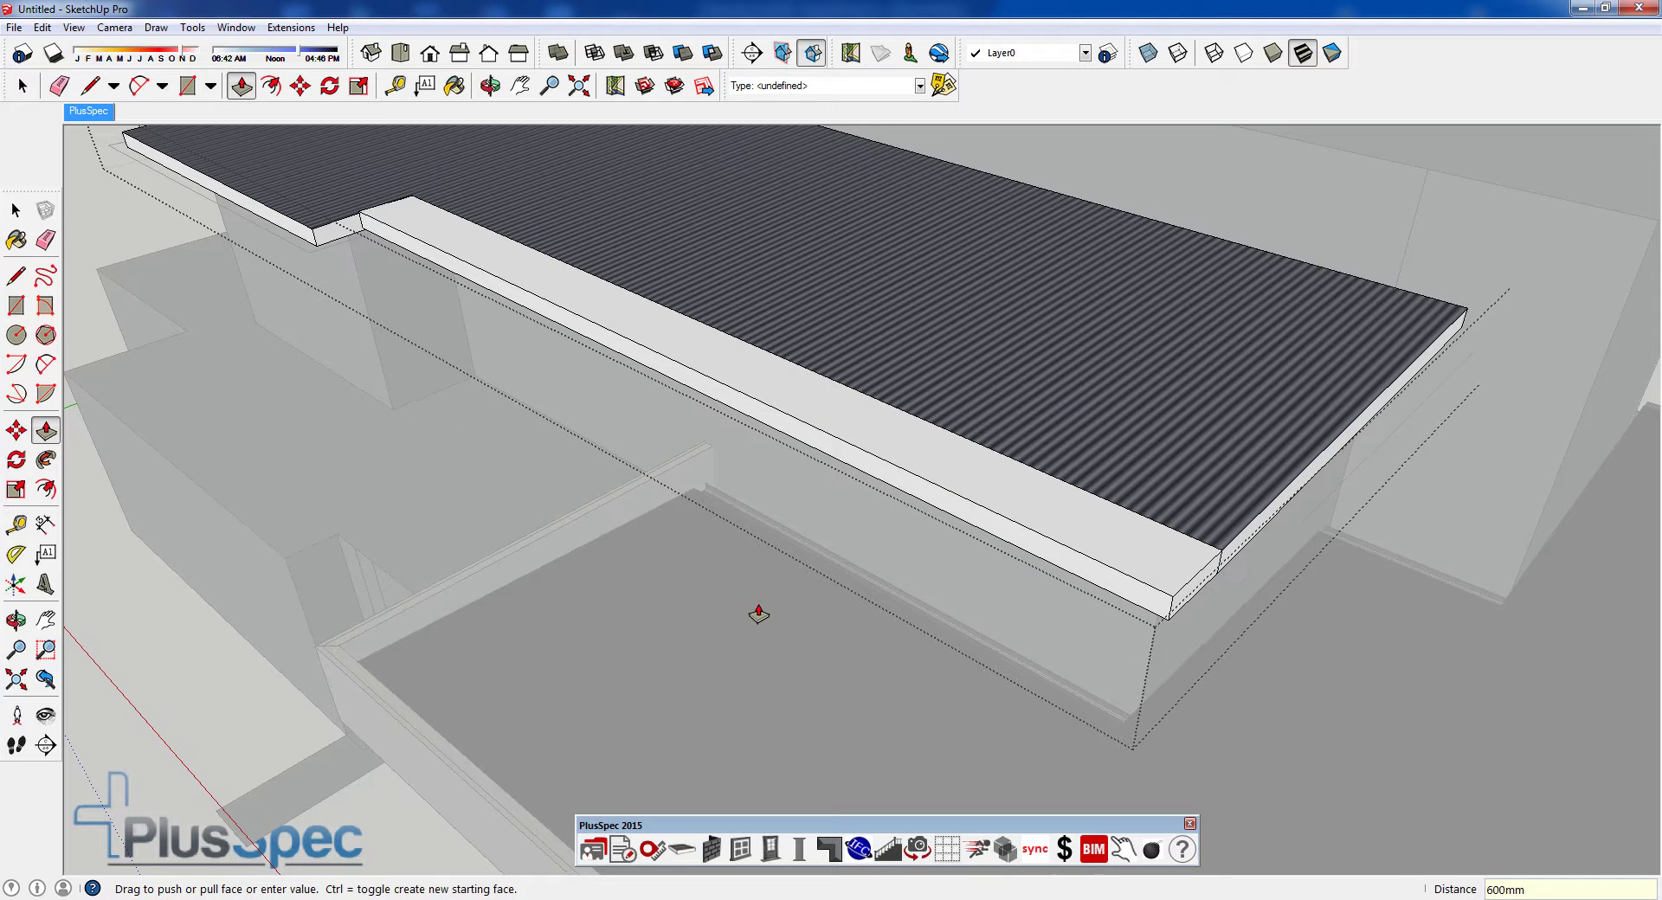
# - Draw a rectangle at the roof's left notch edge and extrude it 600 mm
pyautogui.moveTo(303, 228); pyautogui.dragTo(346, 260, button='middle')
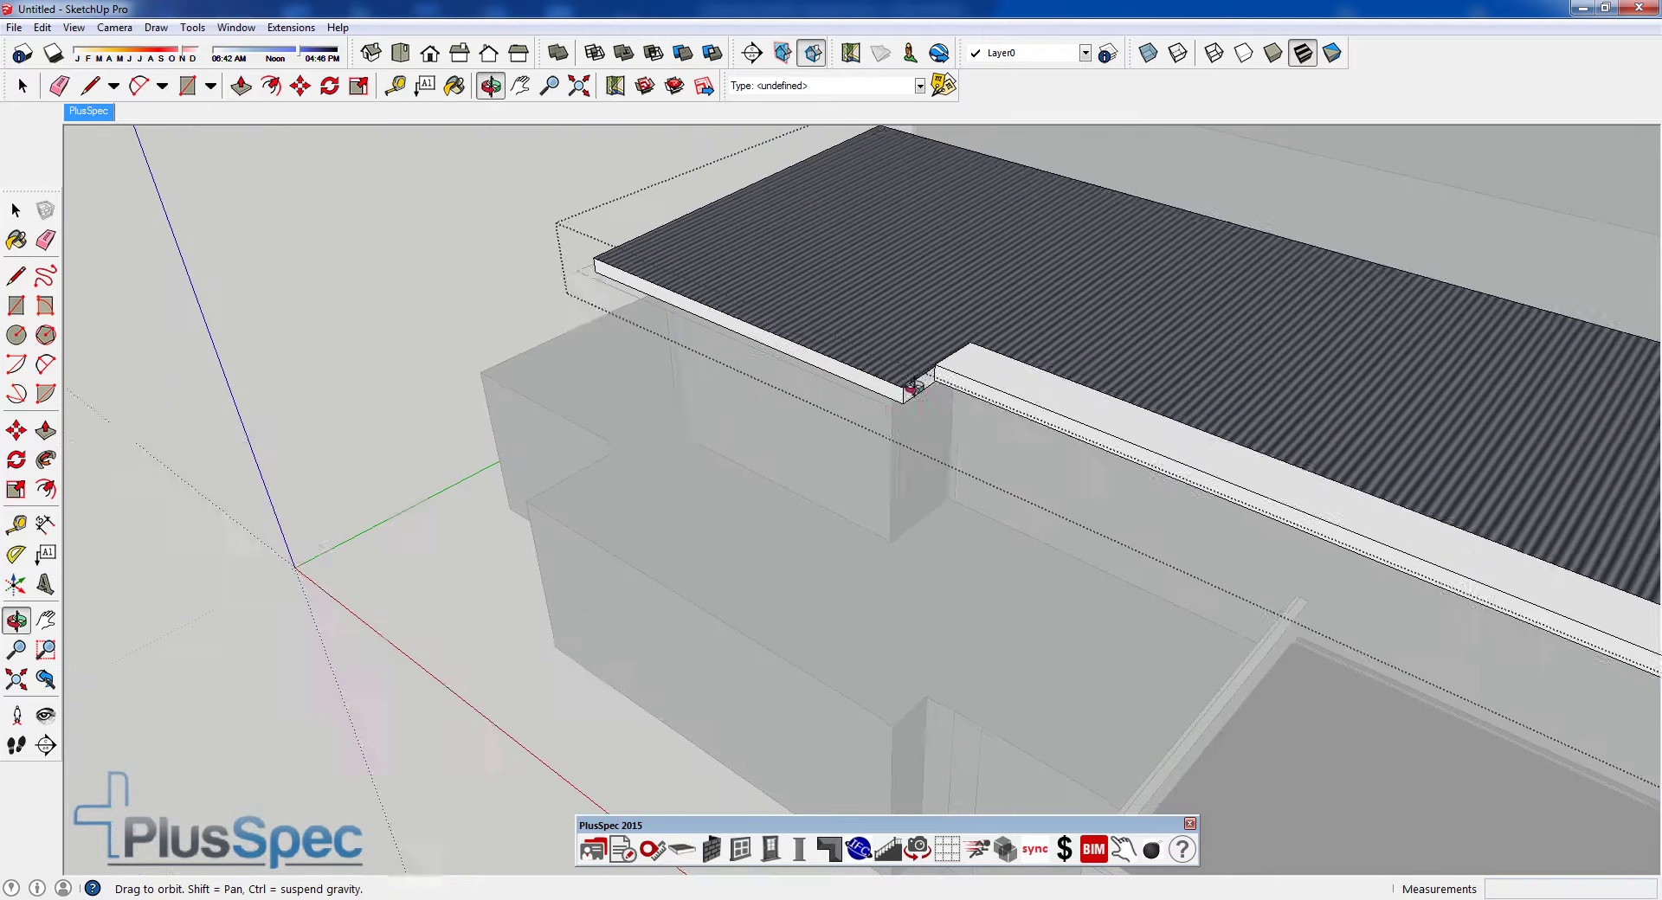
pyautogui.click(188, 86)
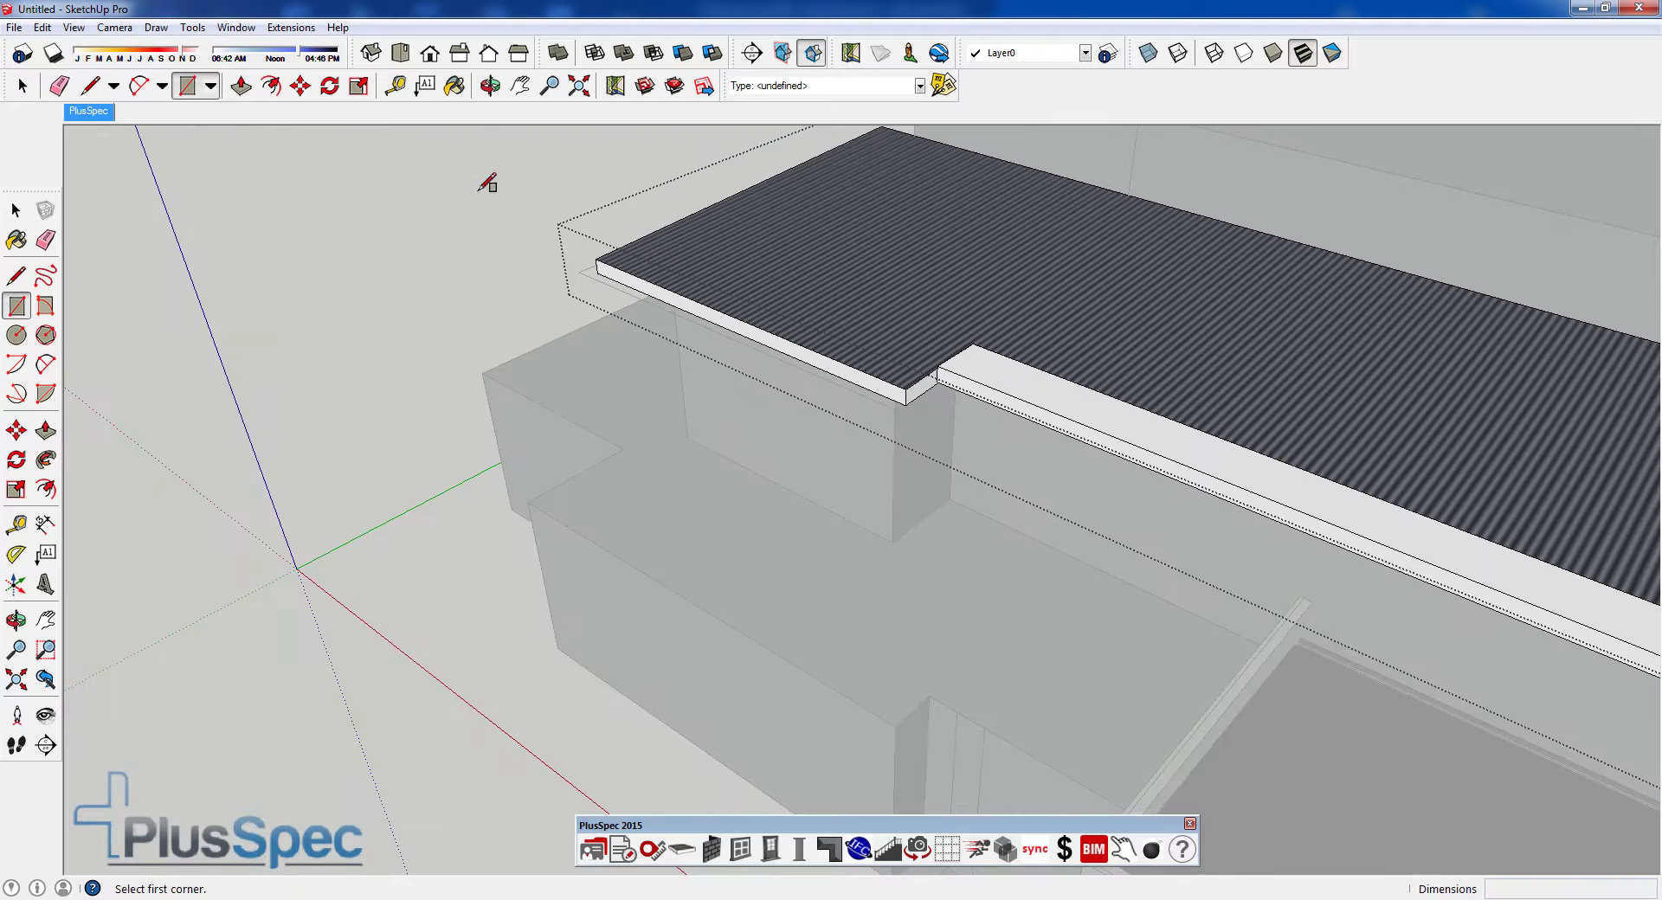
pyautogui.click(596, 258)
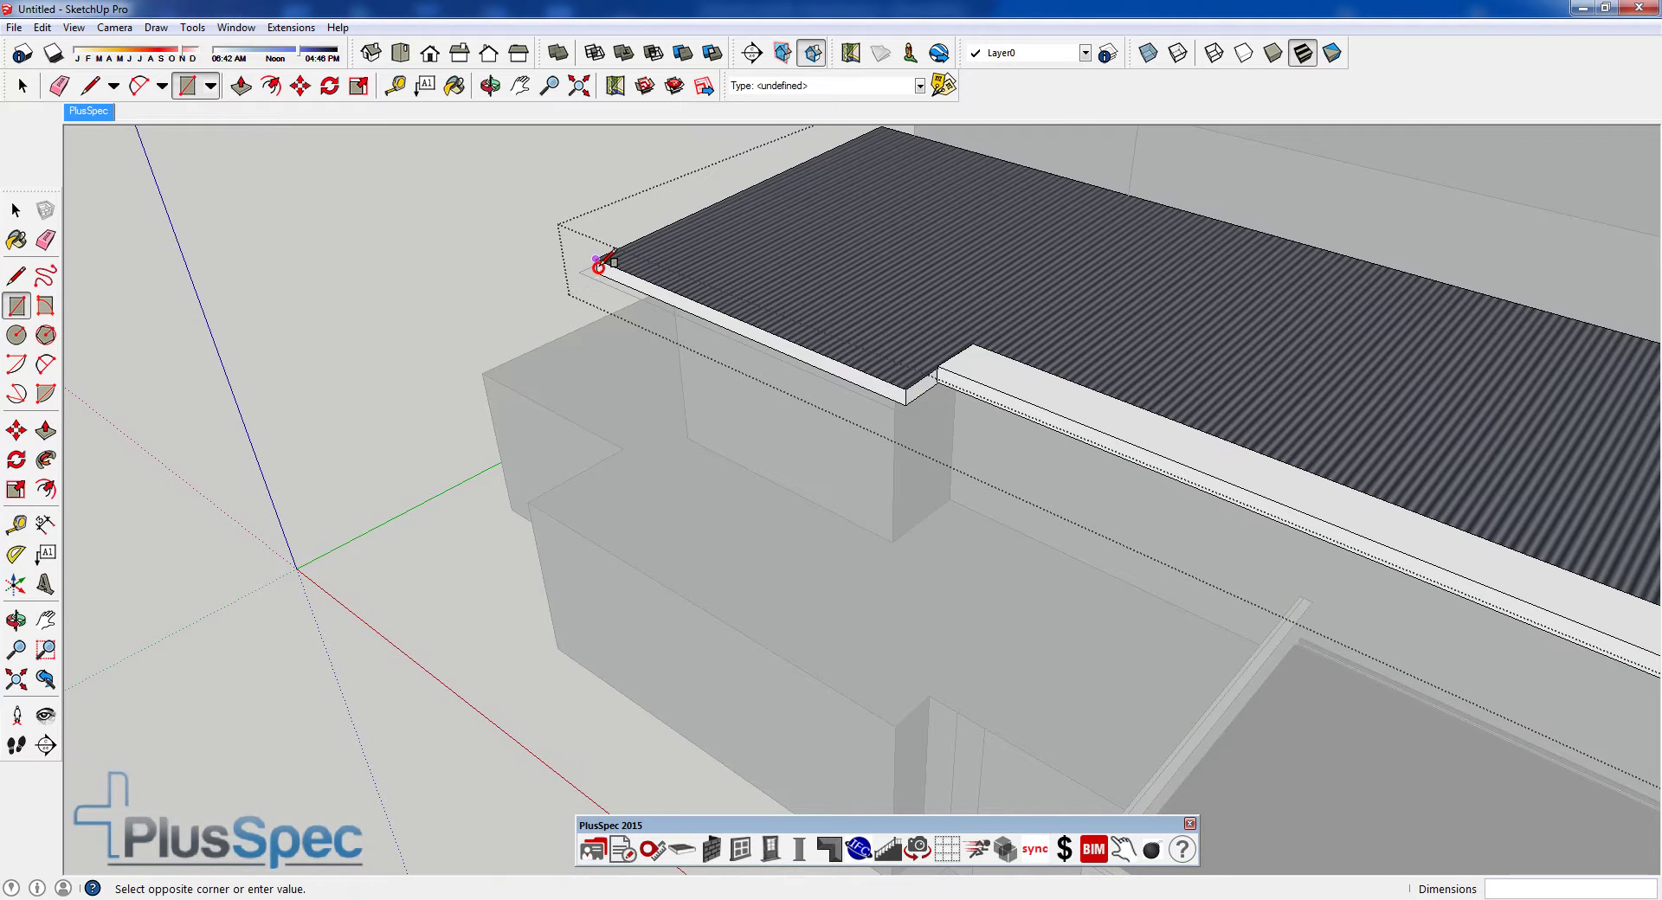
pyautogui.click(906, 403)
pyautogui.scroll(5, 906, 402)
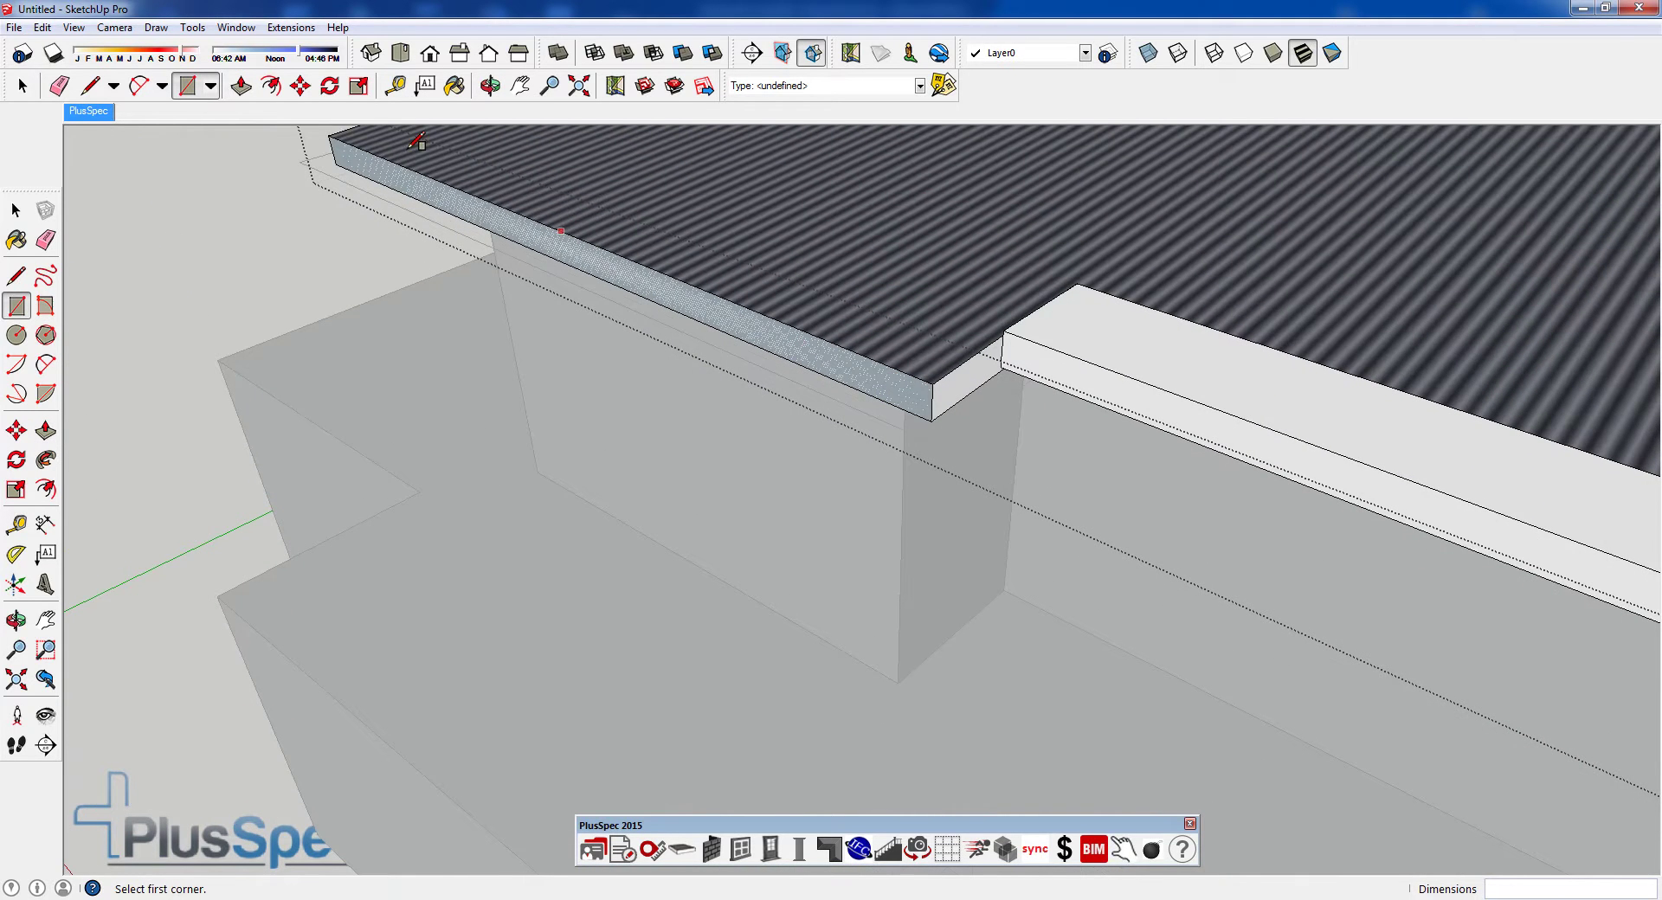
pyautogui.click(243, 86)
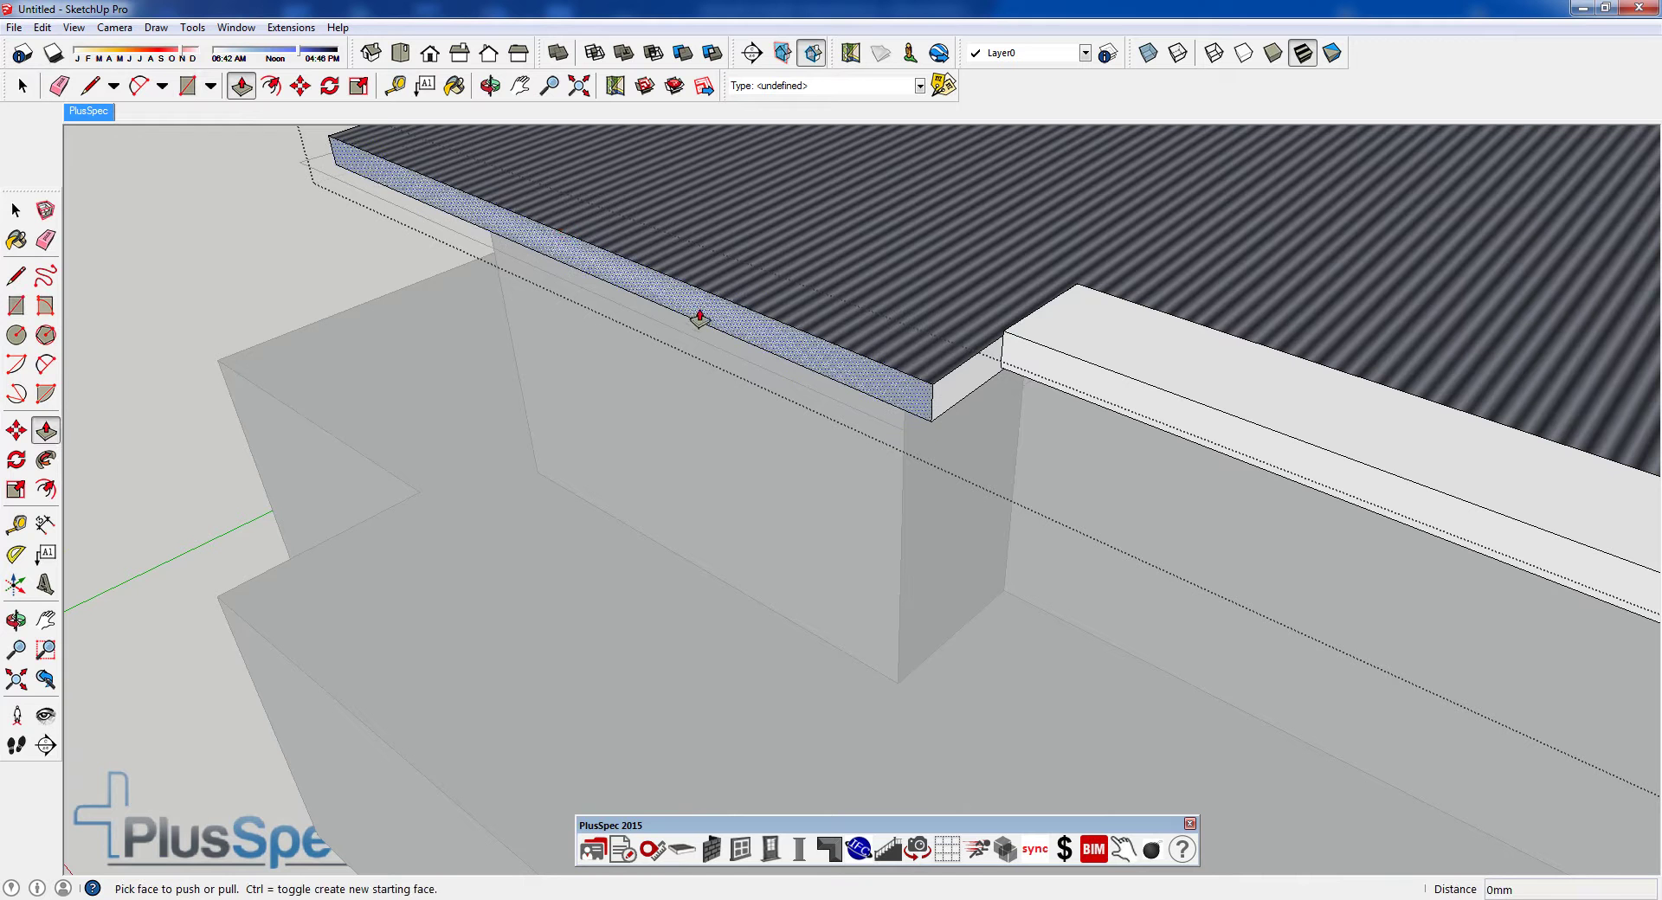
pyautogui.click(700, 318)
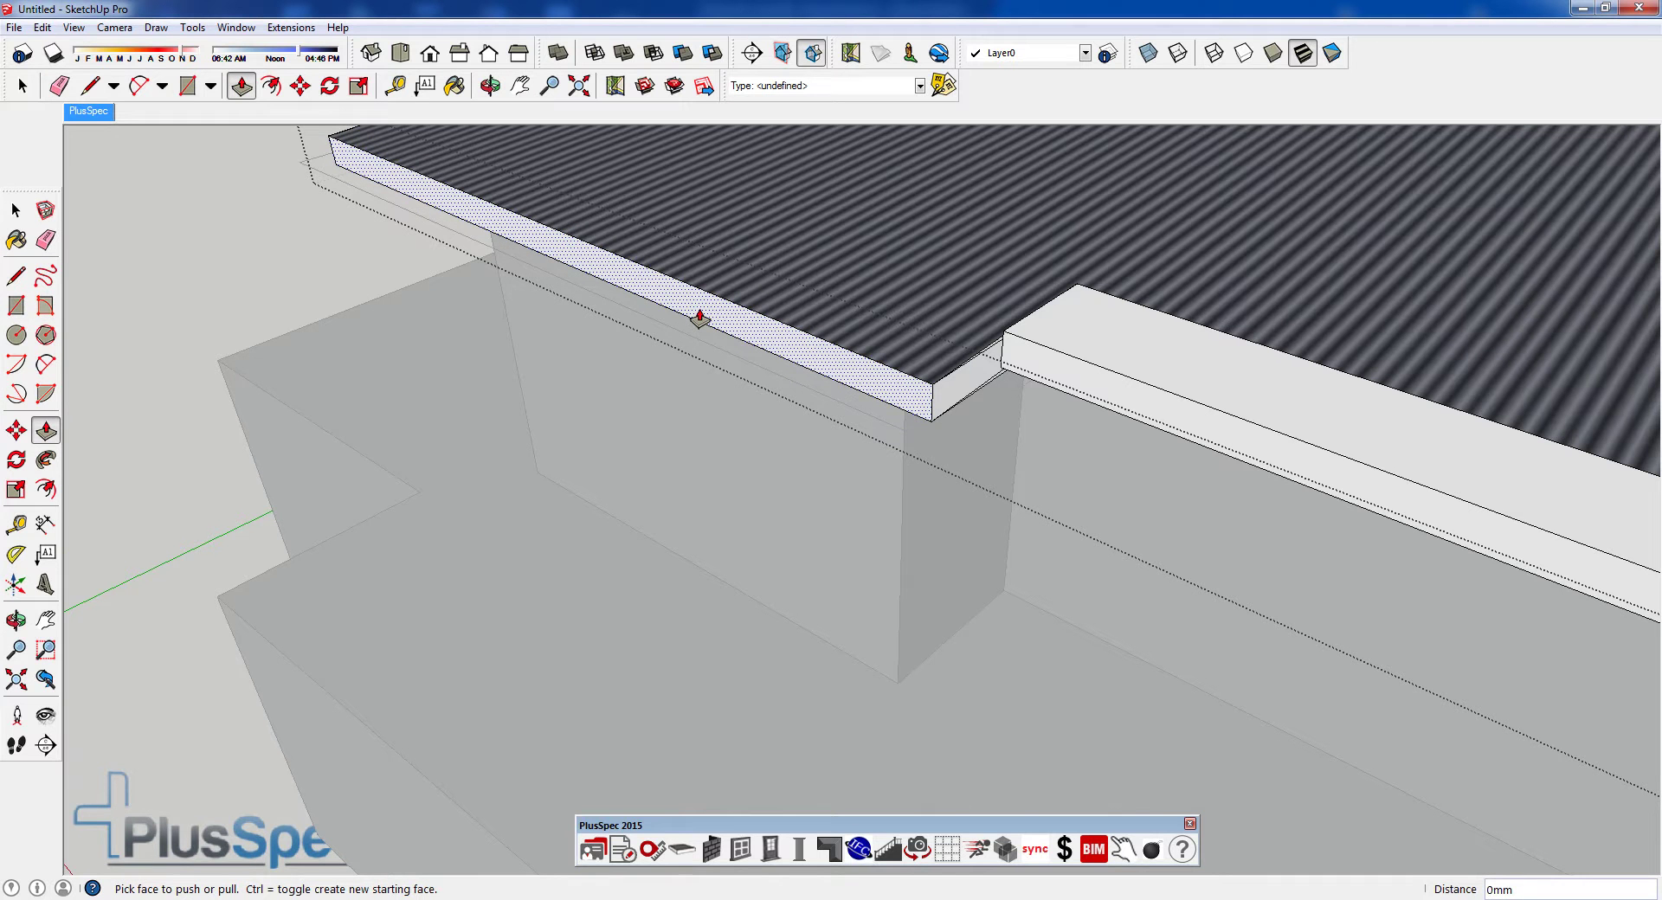
pyautogui.moveTo(705, 318); pyautogui.dragTo(662, 333)
pyautogui.write('600')
pyautogui.press('Return')
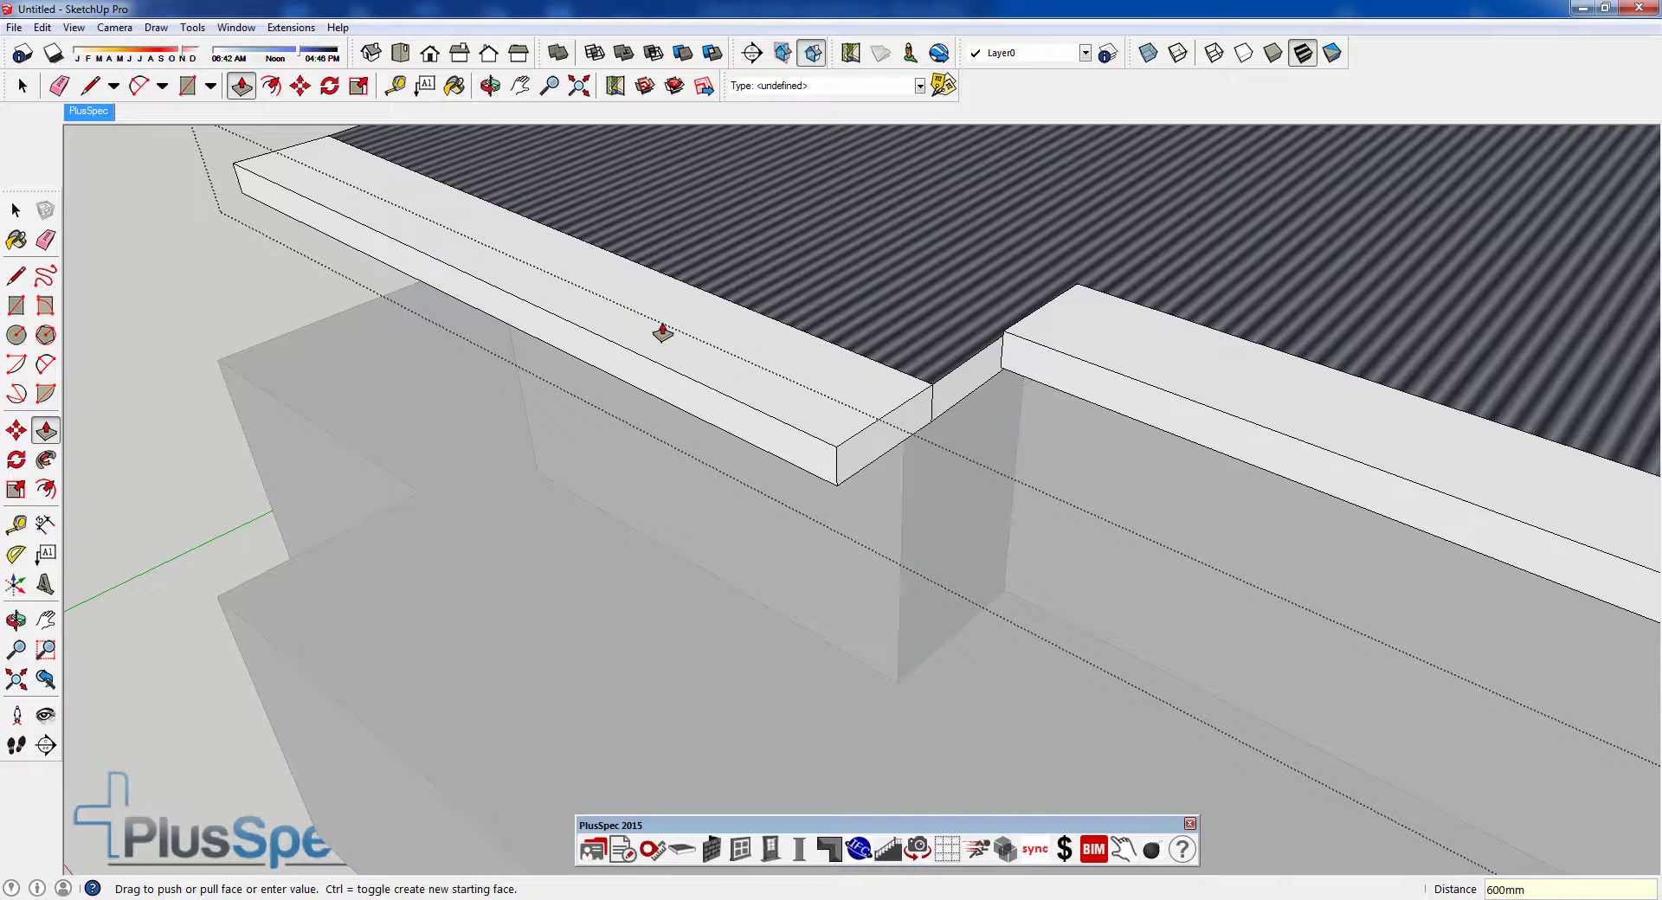
# - Recess PlusSpec box gutter channels into both 600 mm edge strips
pyautogui.scroll(-5, 776, 382)
pyautogui.moveTo(861, 371); pyautogui.dragTo(496, 355, button='middle')
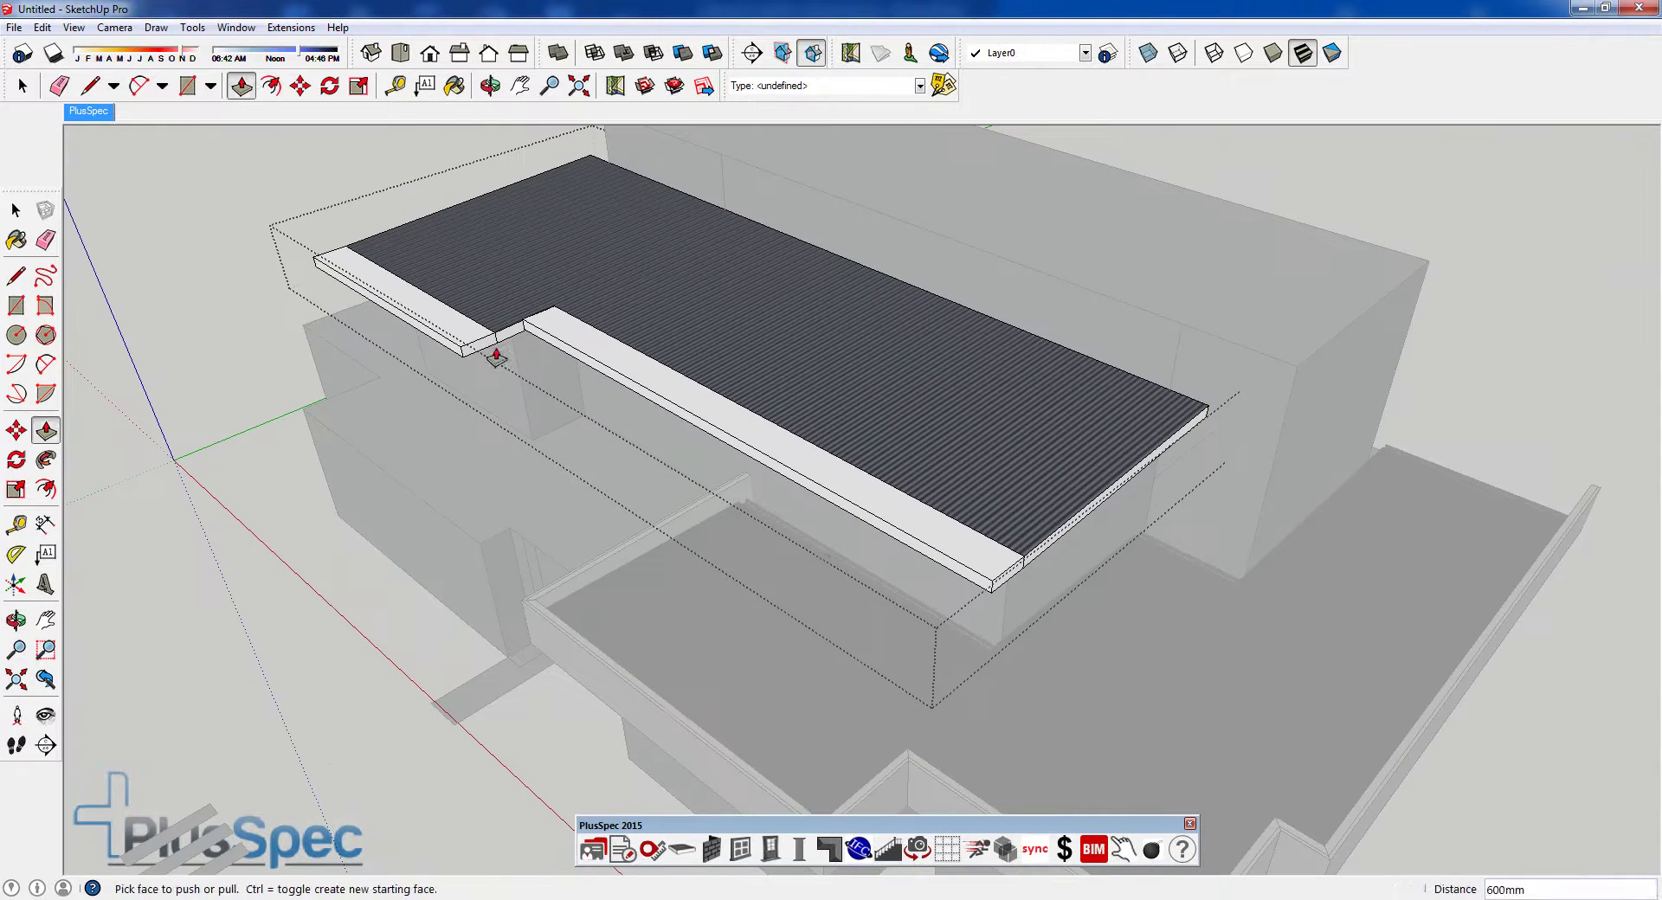
pyautogui.press('space')
pyautogui.click(900, 521)
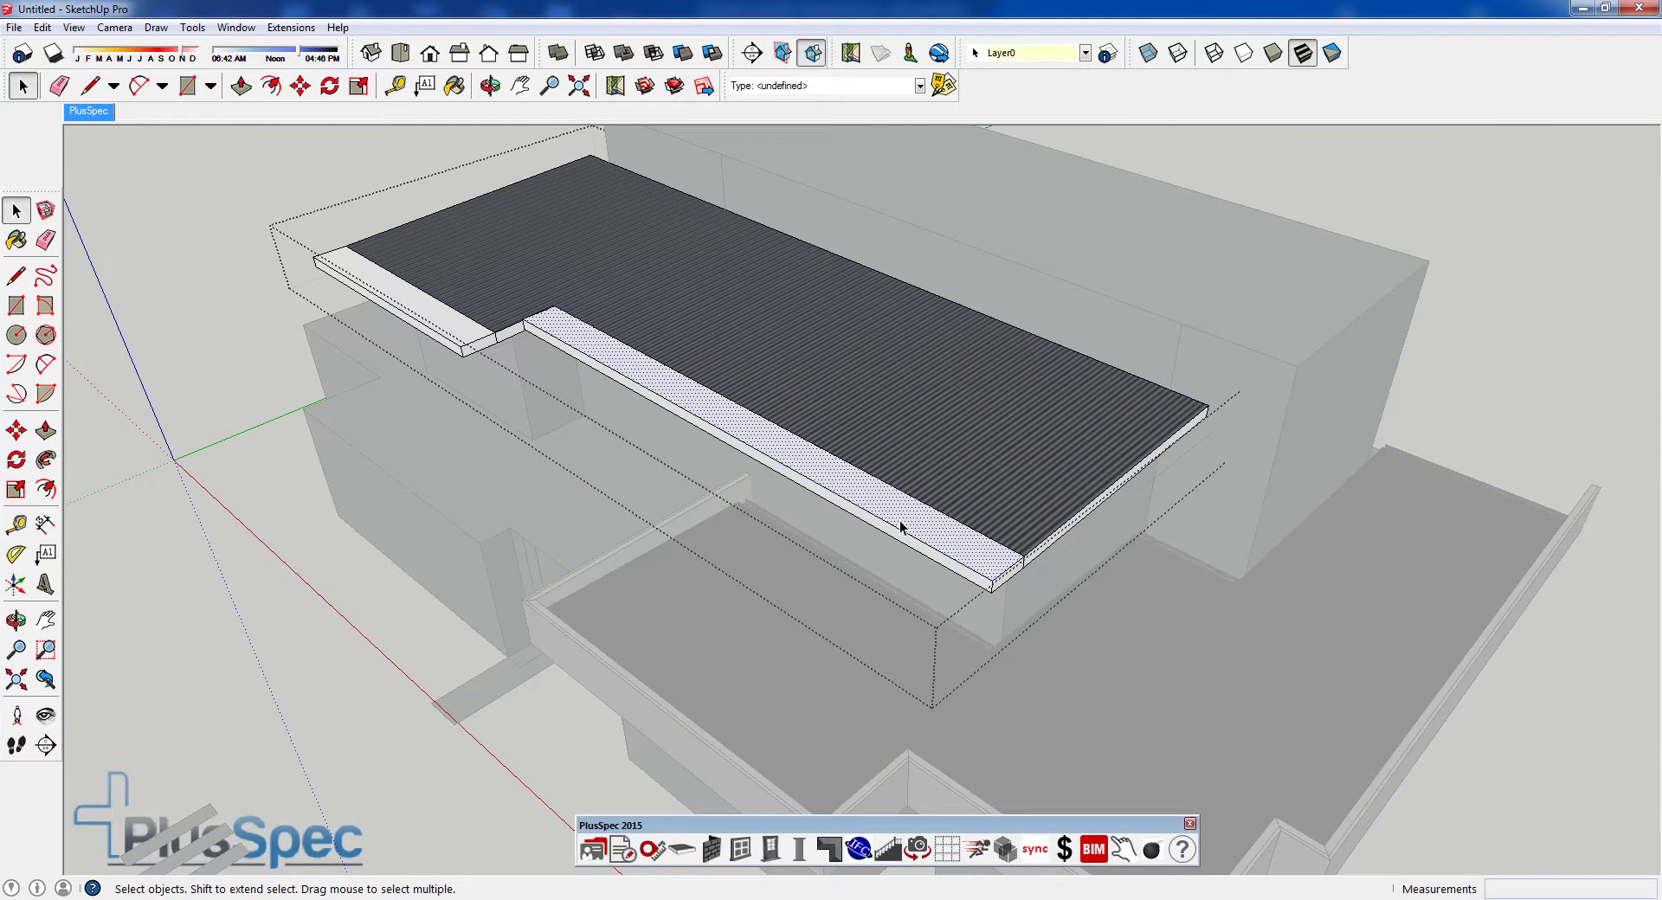
pyautogui.click(459, 323)
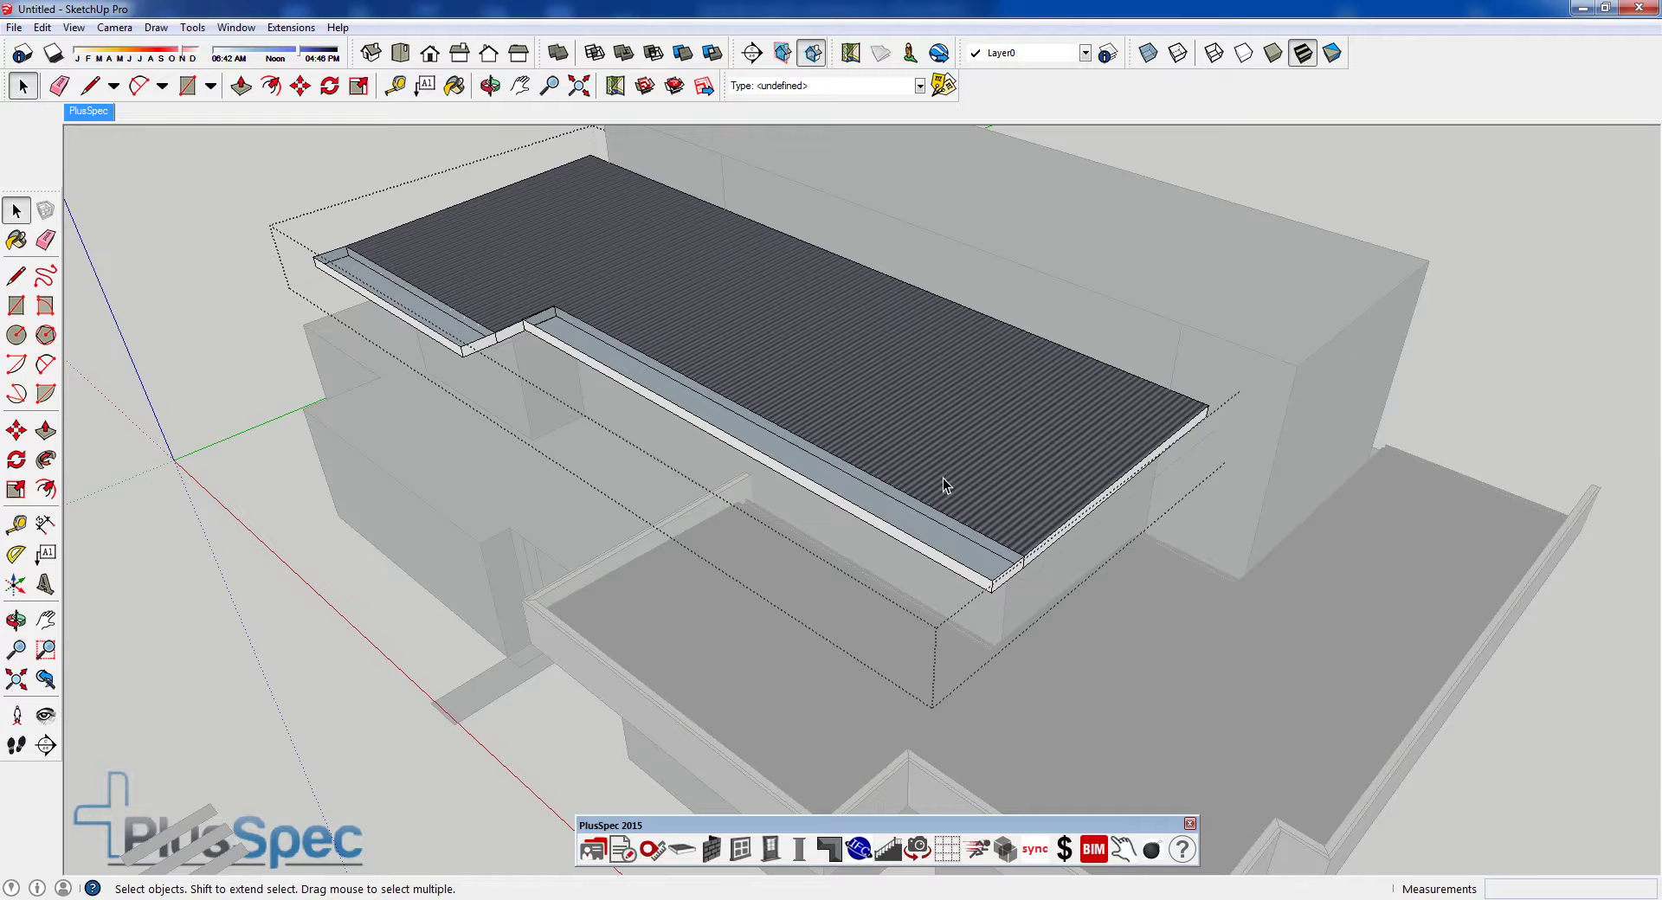
pyautogui.press('o')
pyautogui.moveTo(737, 457); pyautogui.dragTo(591, 355)
pyautogui.press('space')
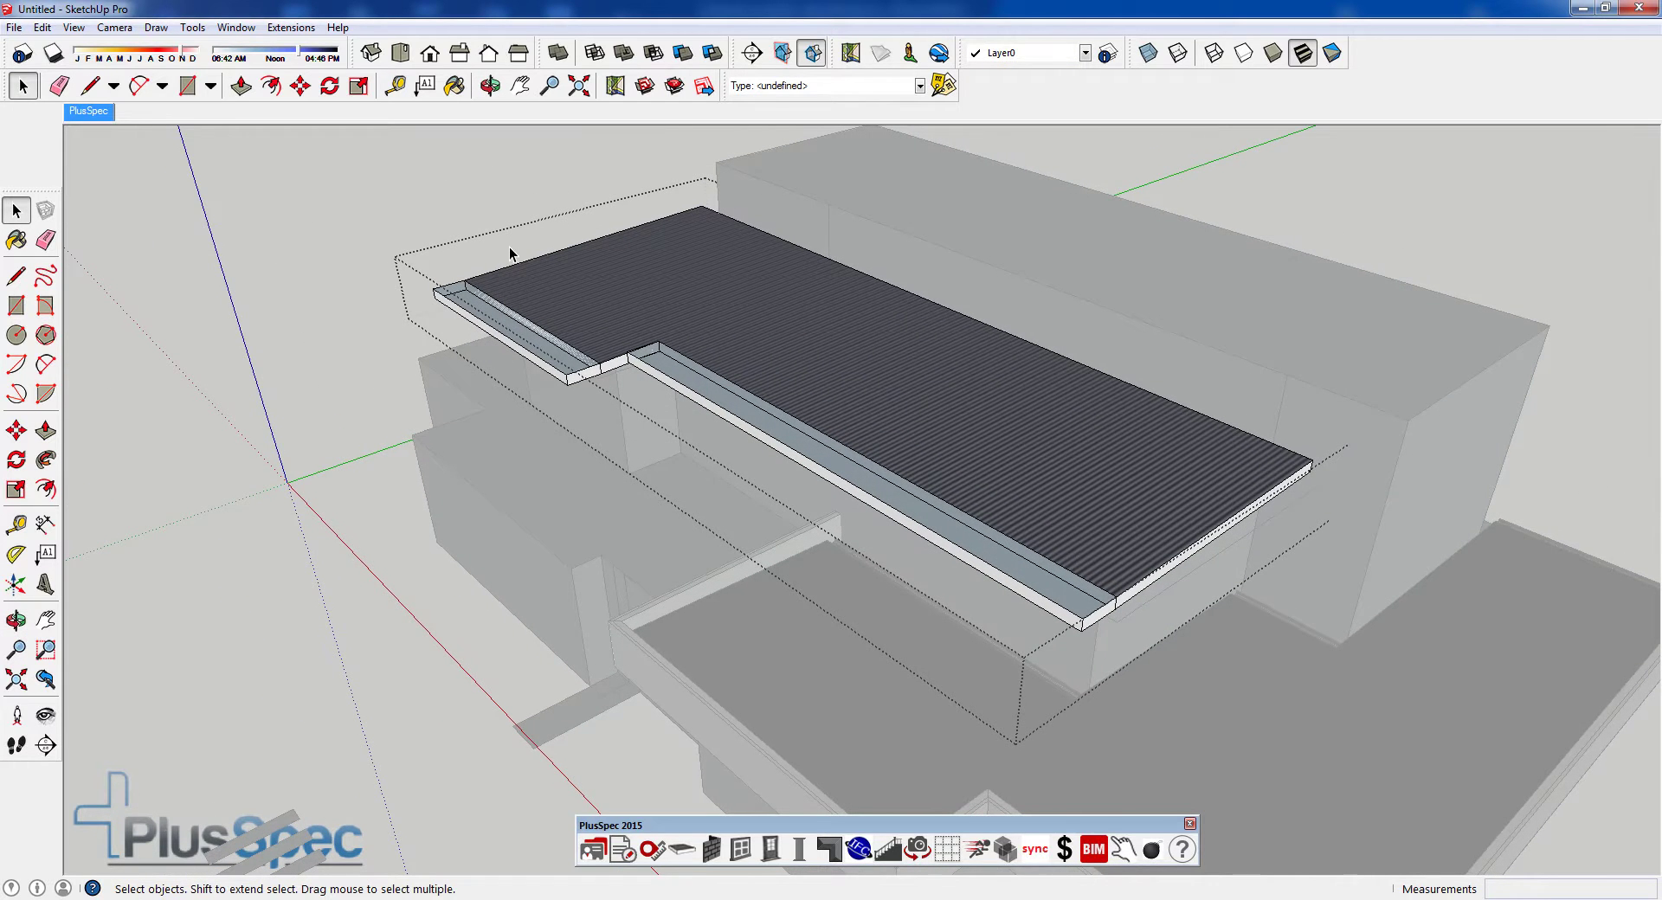
# - Set PlusSpec walls to 800 mm EPS and run the first parapet along the roof's front edge
pyautogui.click(712, 853)
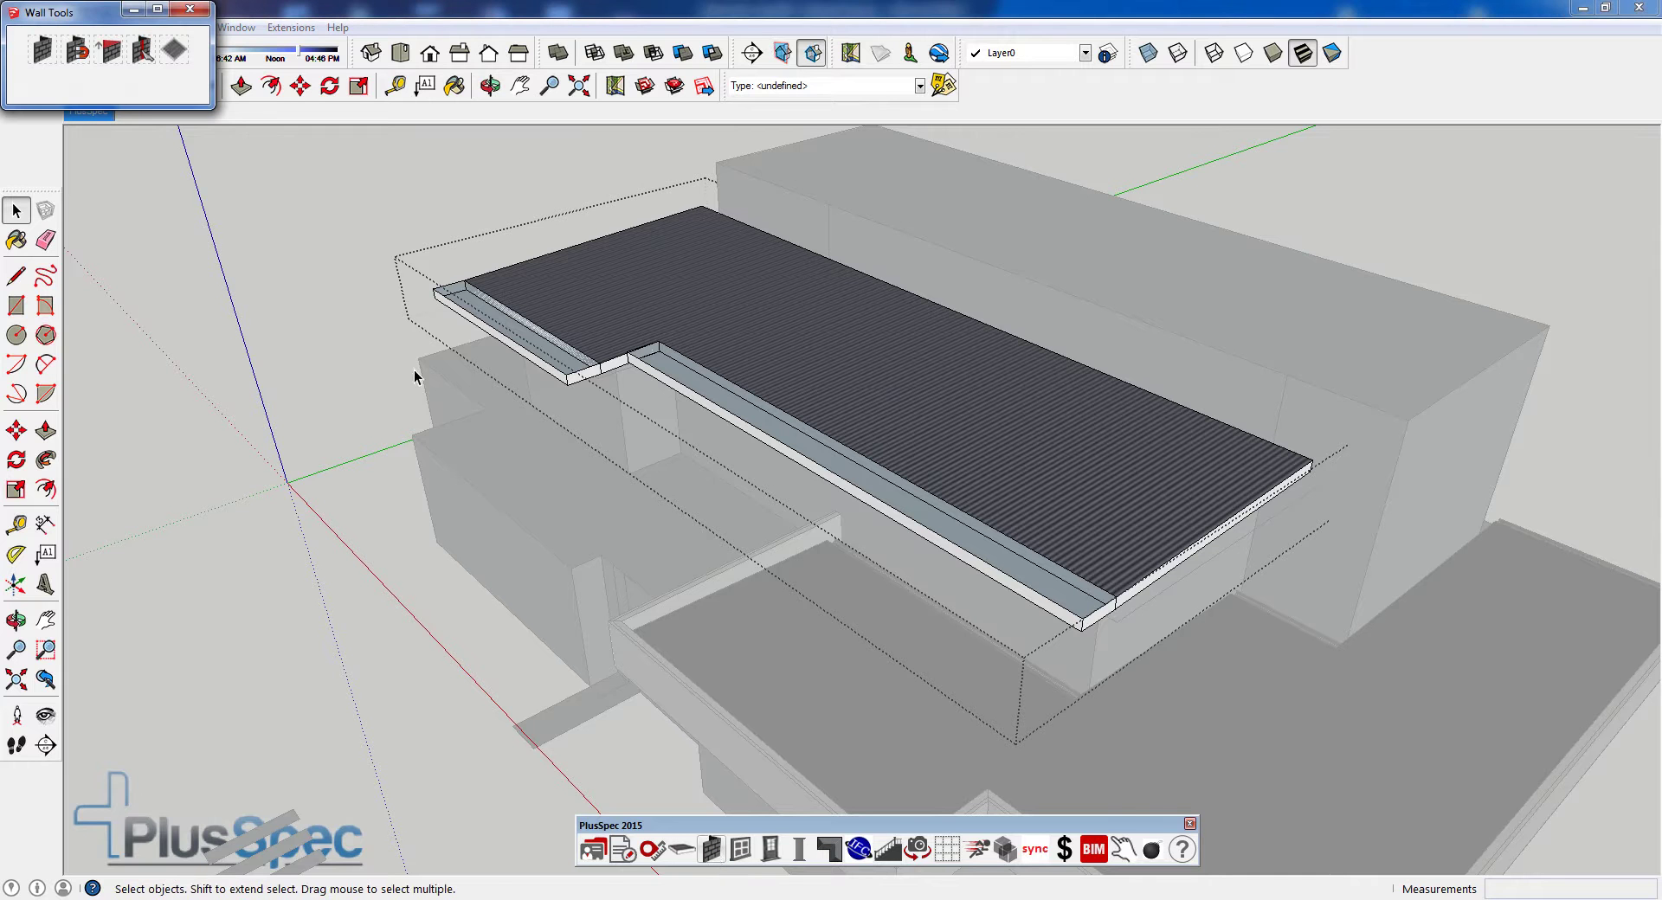
pyautogui.click(41, 52)
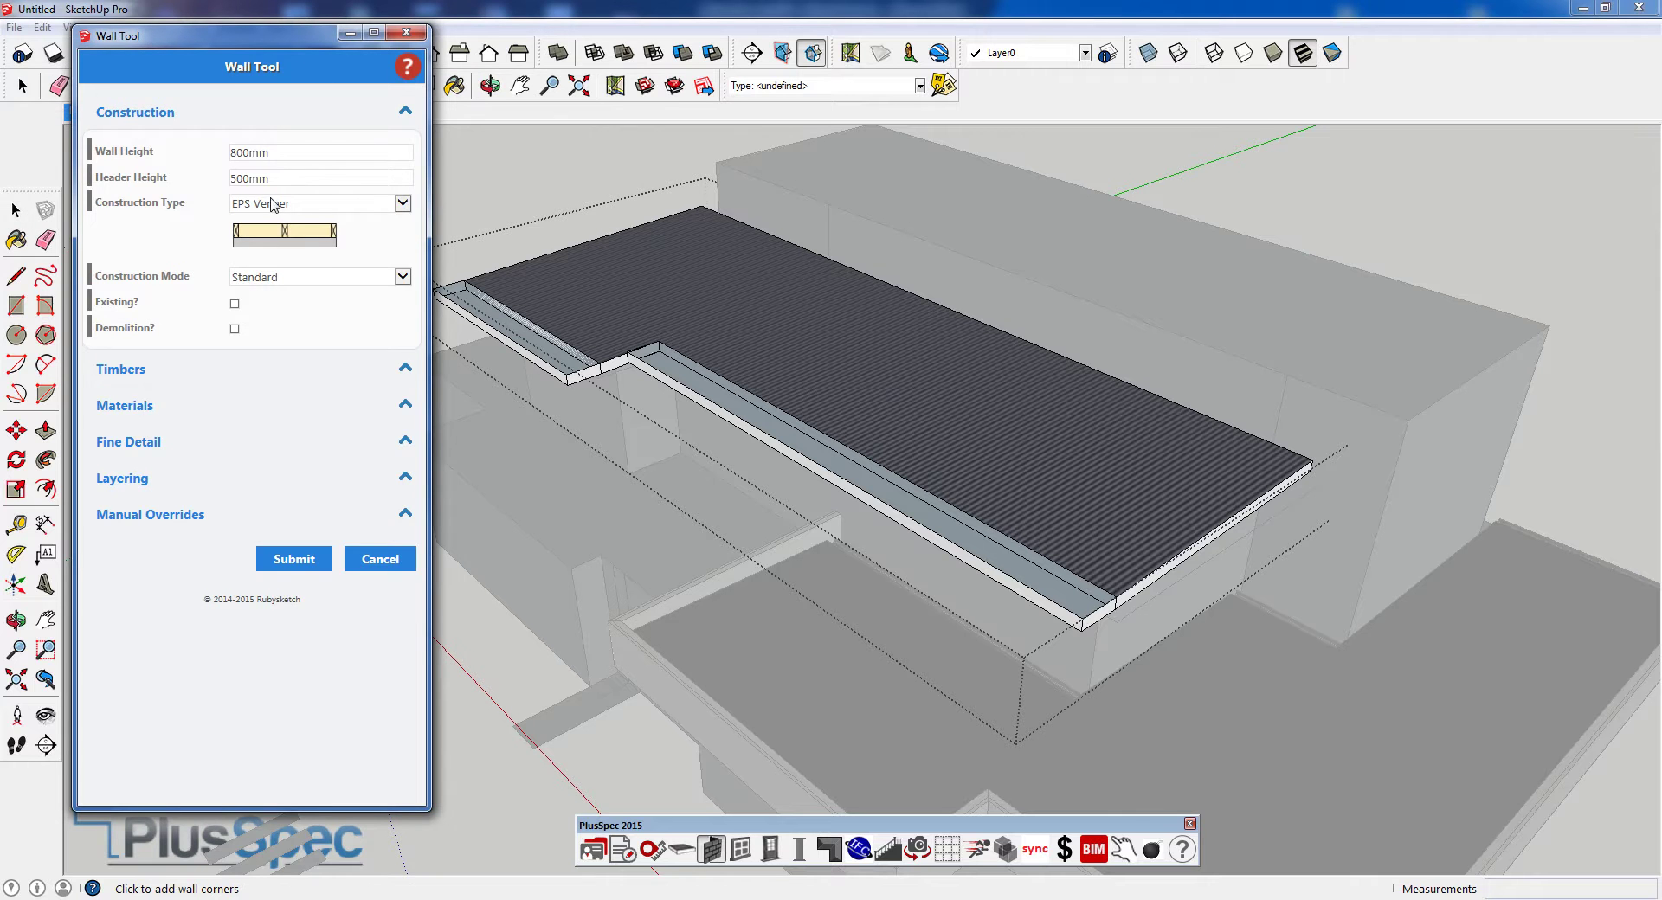
pyautogui.click(298, 563)
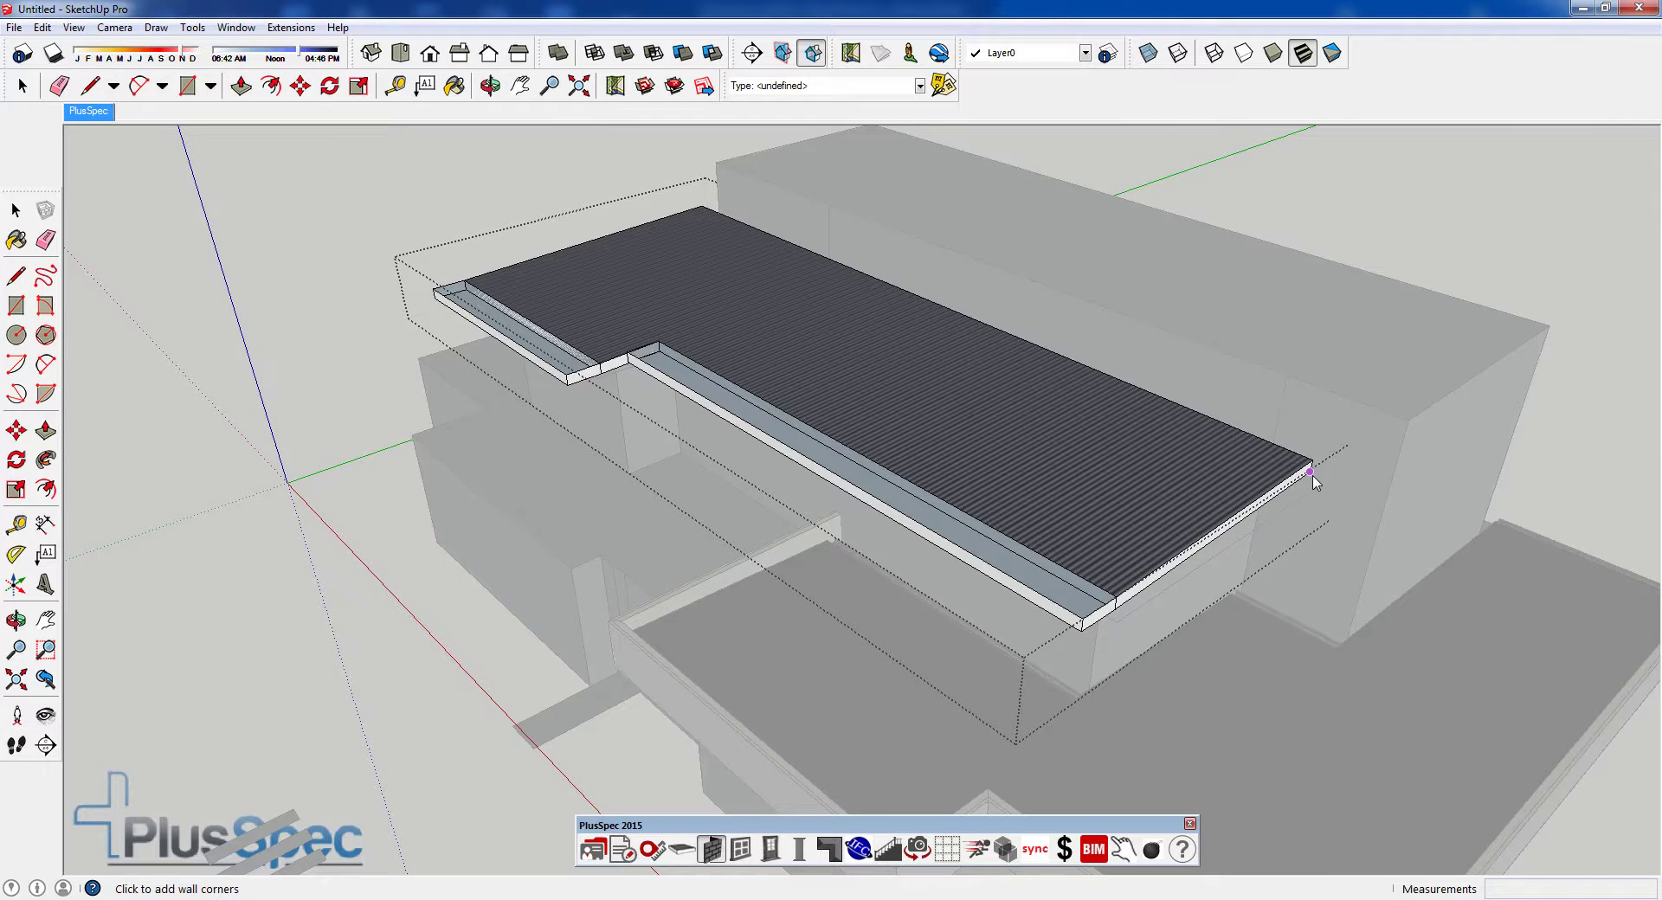
pyautogui.moveTo(1313, 481); pyautogui.dragTo(1083, 643, button='middle')
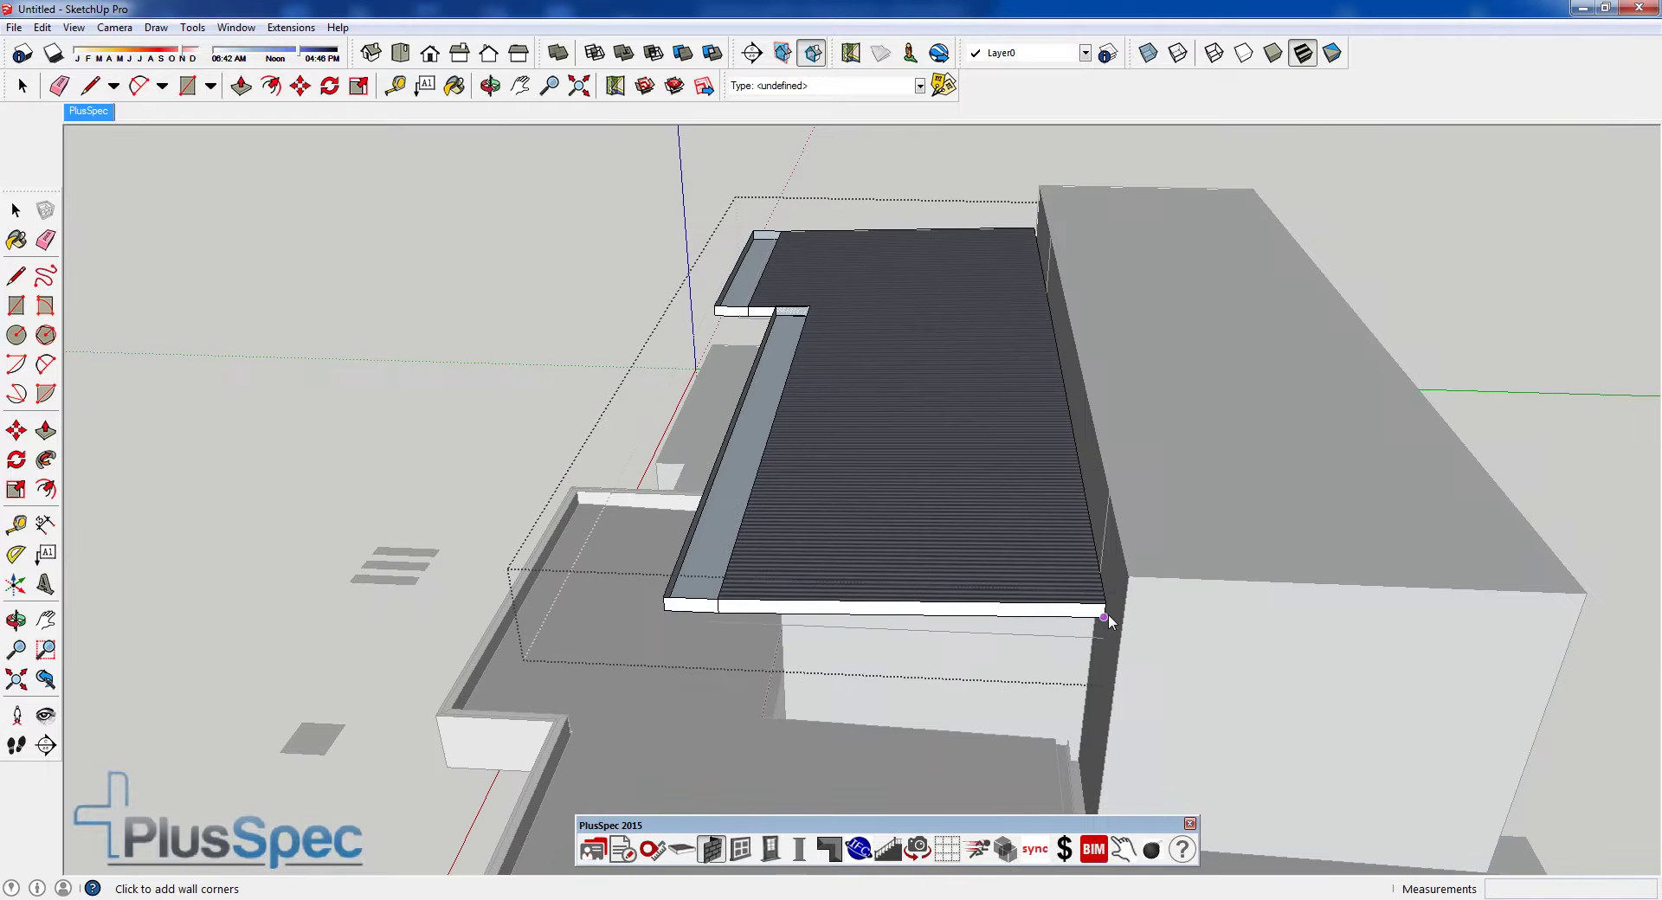
pyautogui.click(1104, 619)
pyautogui.scroll(5, 1104, 618)
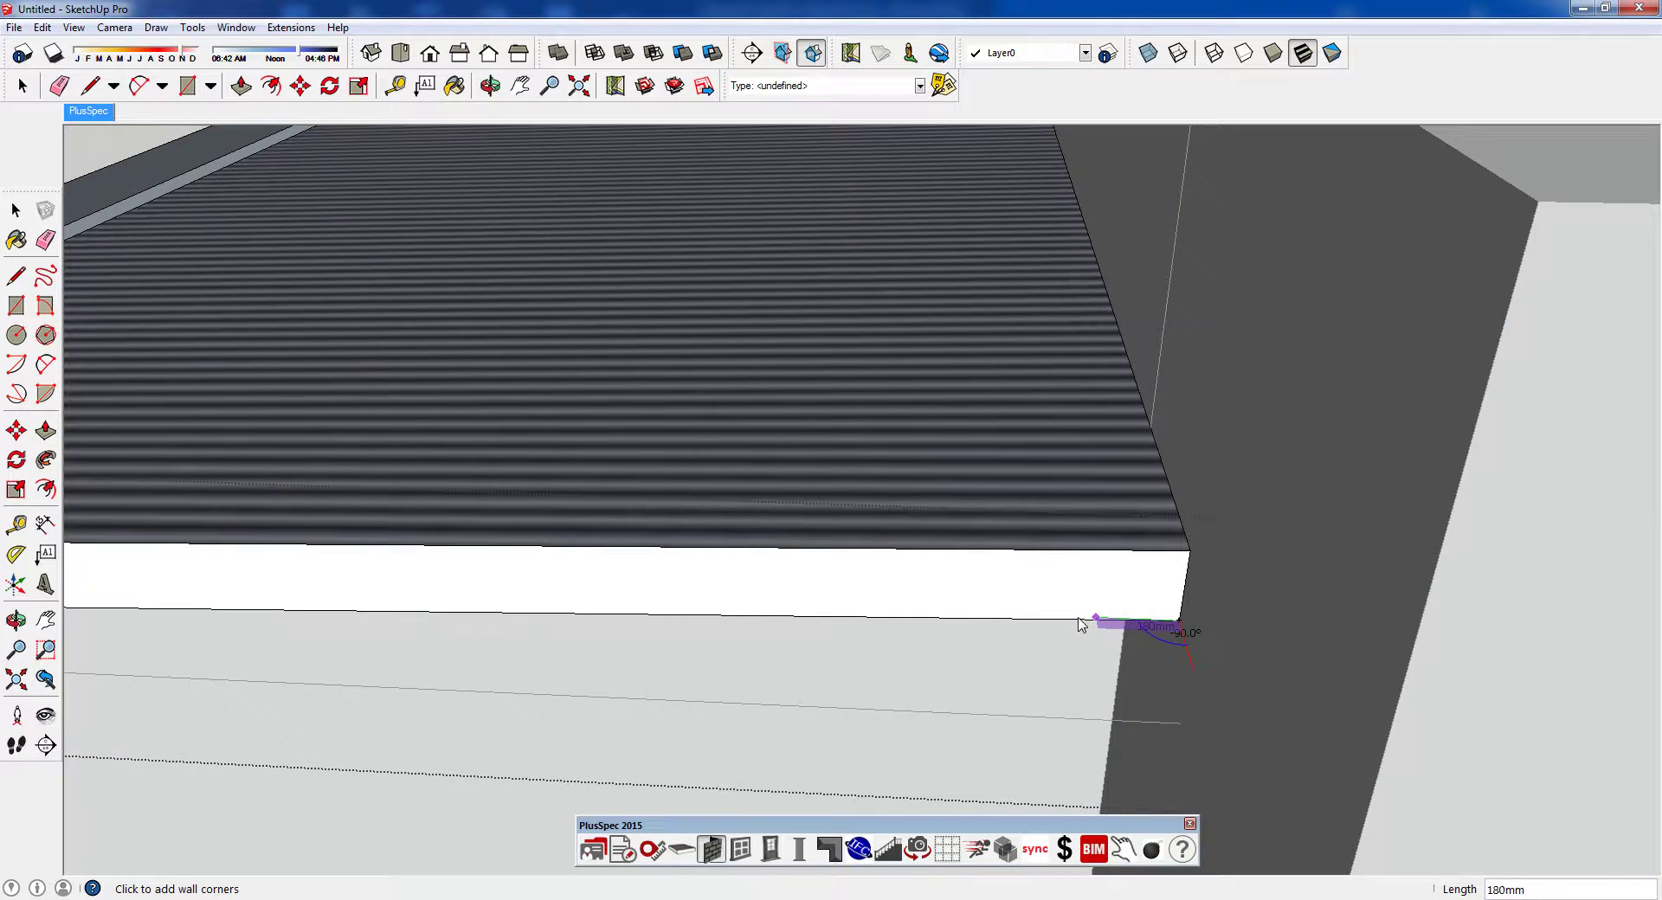
pyautogui.scroll(3, 1081, 625)
pyautogui.scroll(-3, 1109, 638)
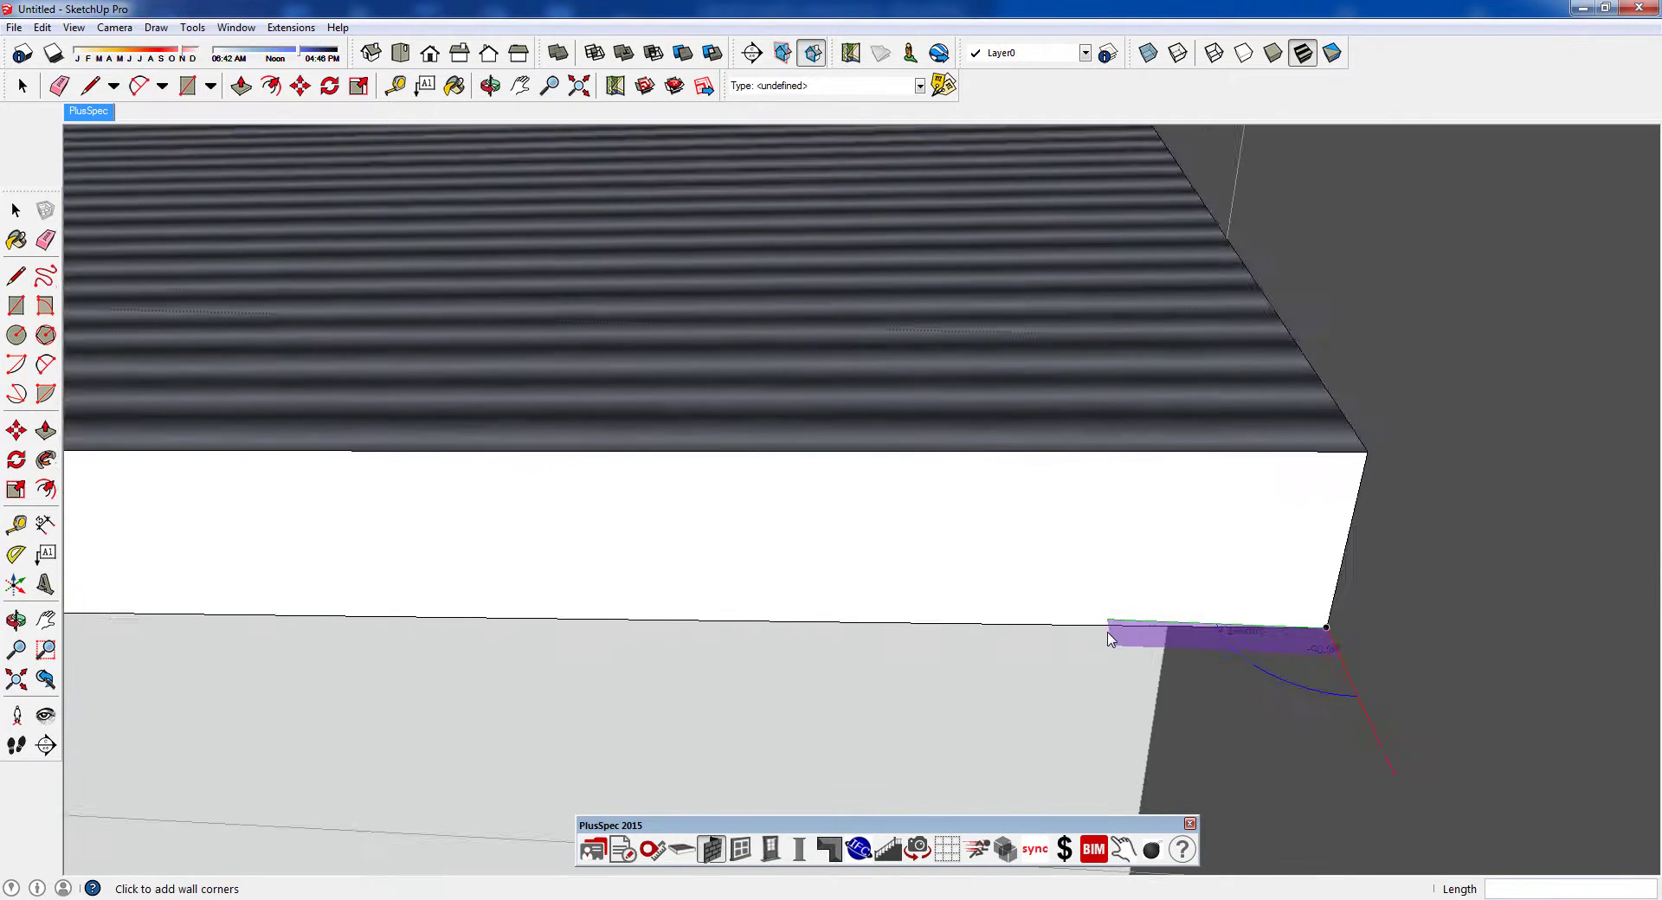
pyautogui.scroll(-2, 1111, 638)
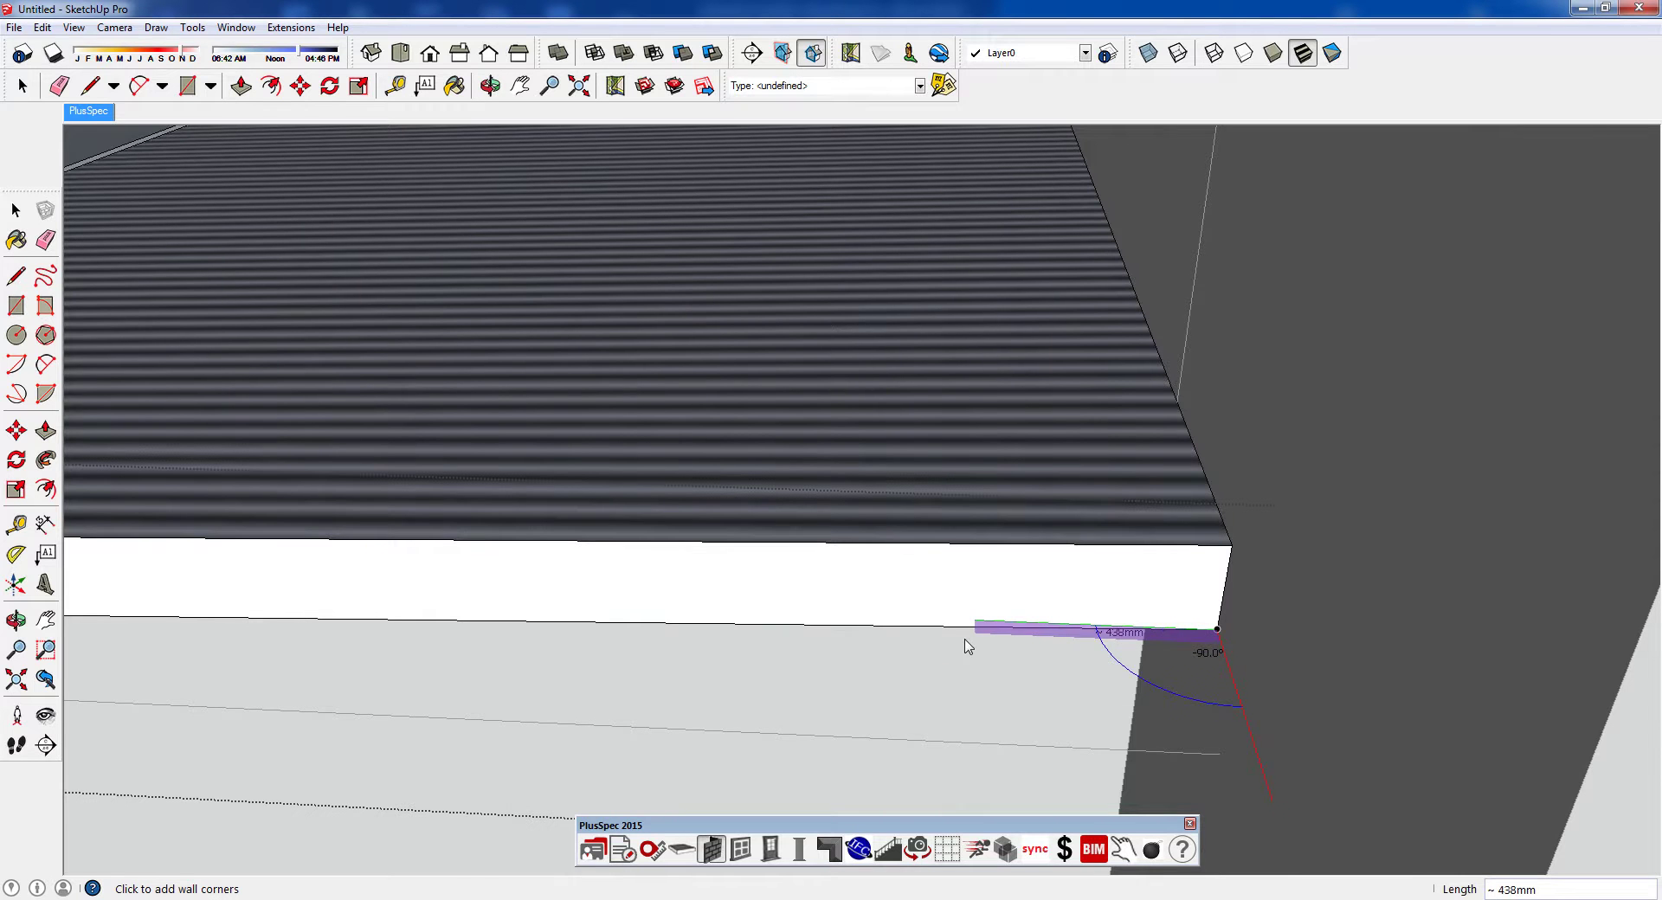
pyautogui.scroll(-3, 967, 645)
pyautogui.scroll(-4, 966, 646)
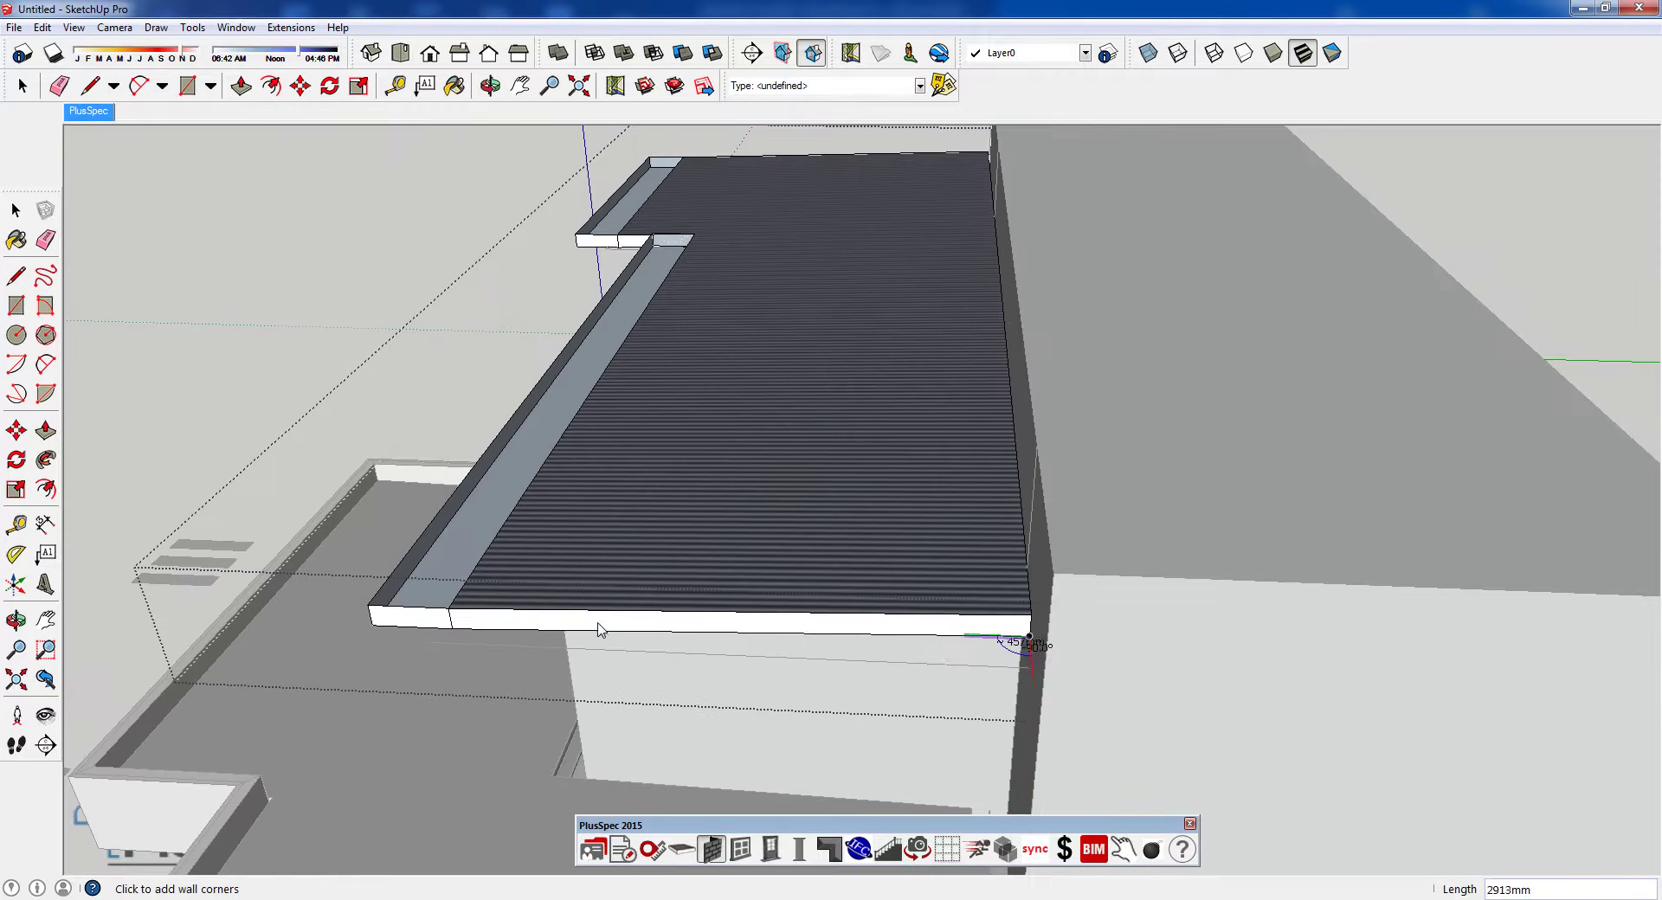
pyautogui.click(520, 621)
# - Continue the parapet walls around the remaining roof corners and close the loop
pyautogui.moveTo(642, 581); pyautogui.dragTo(1149, 562, button='middle')
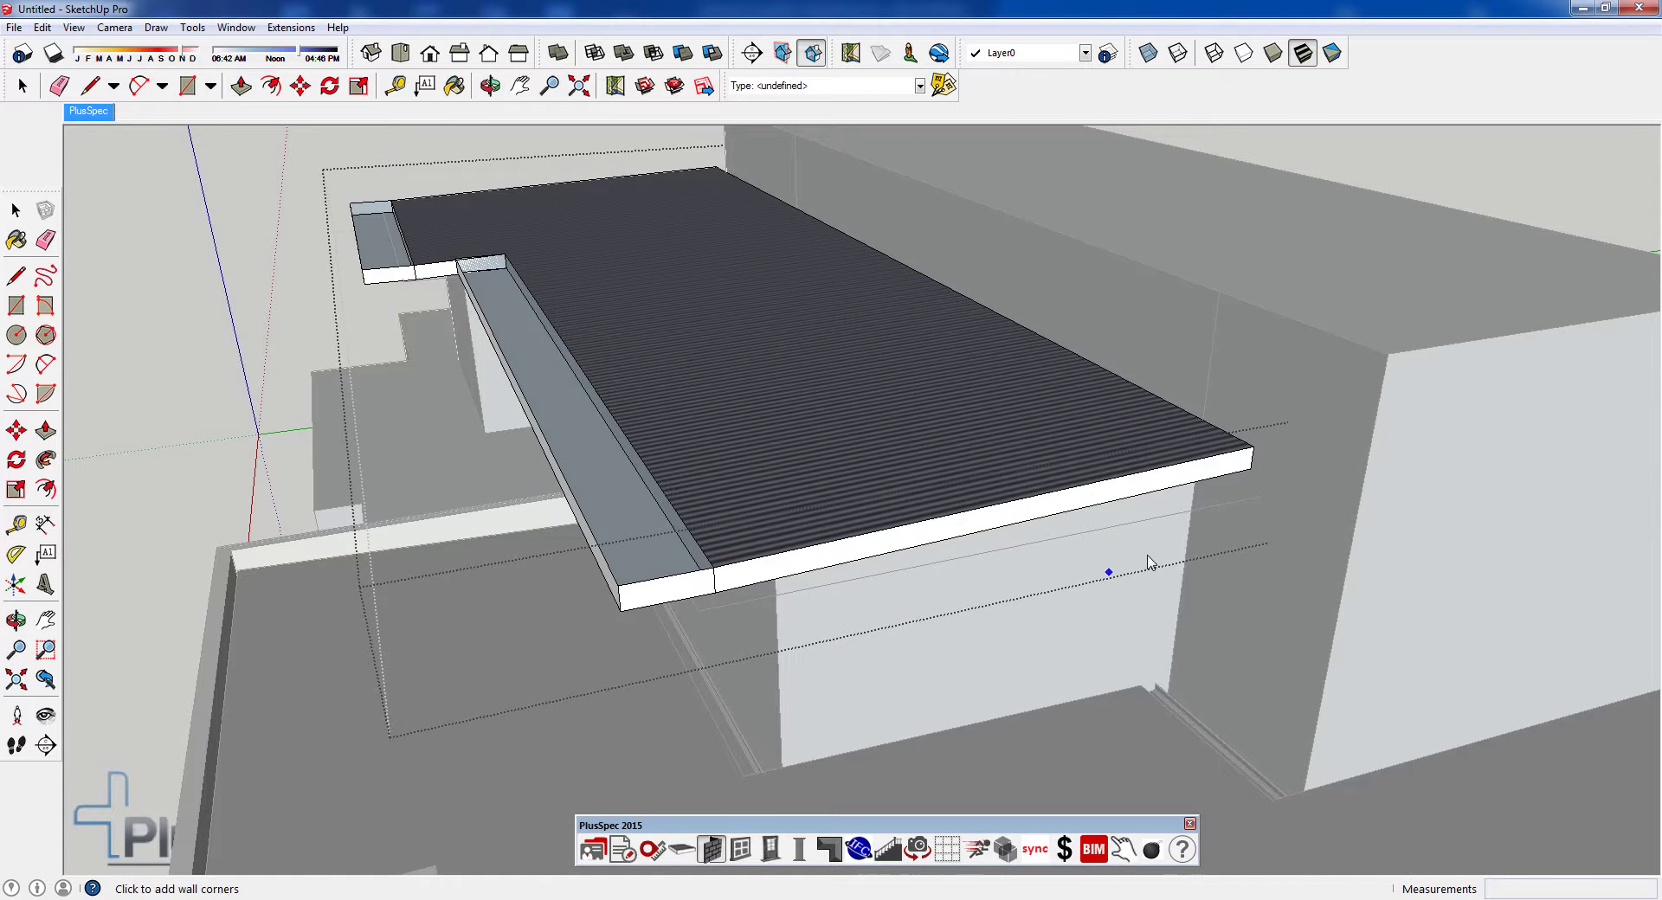
pyautogui.scroll(2, 1261, 510)
pyautogui.click(1261, 498)
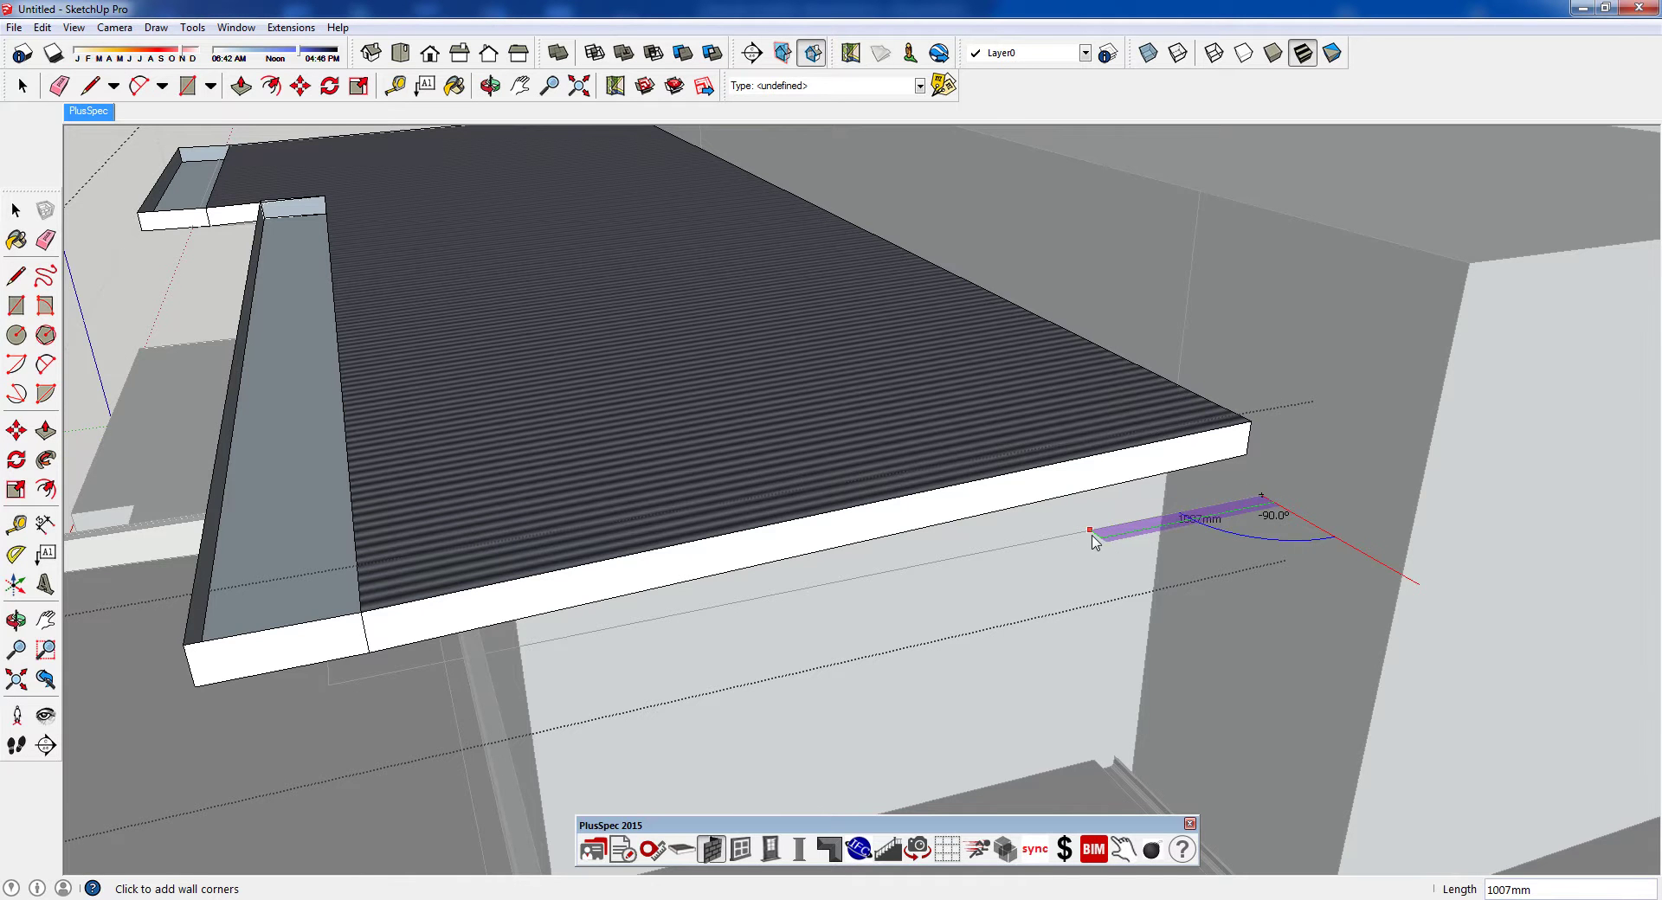
pyautogui.scroll(-4, 1093, 541)
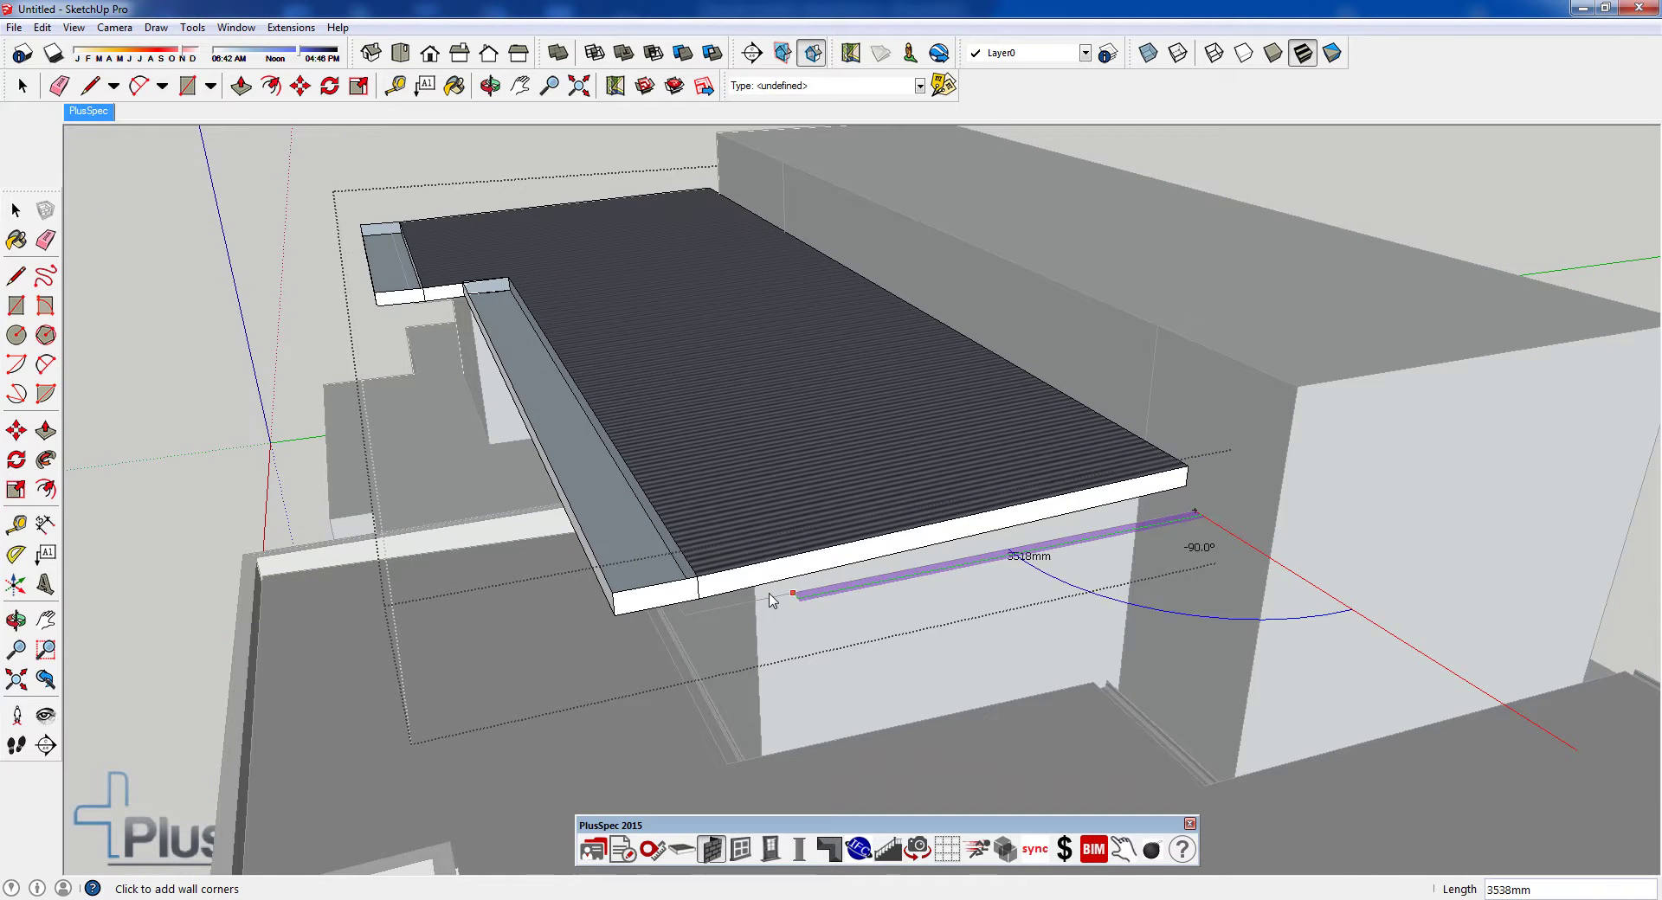
pyautogui.click(613, 630)
pyautogui.moveTo(479, 397); pyautogui.dragTo(846, 452, button='middle')
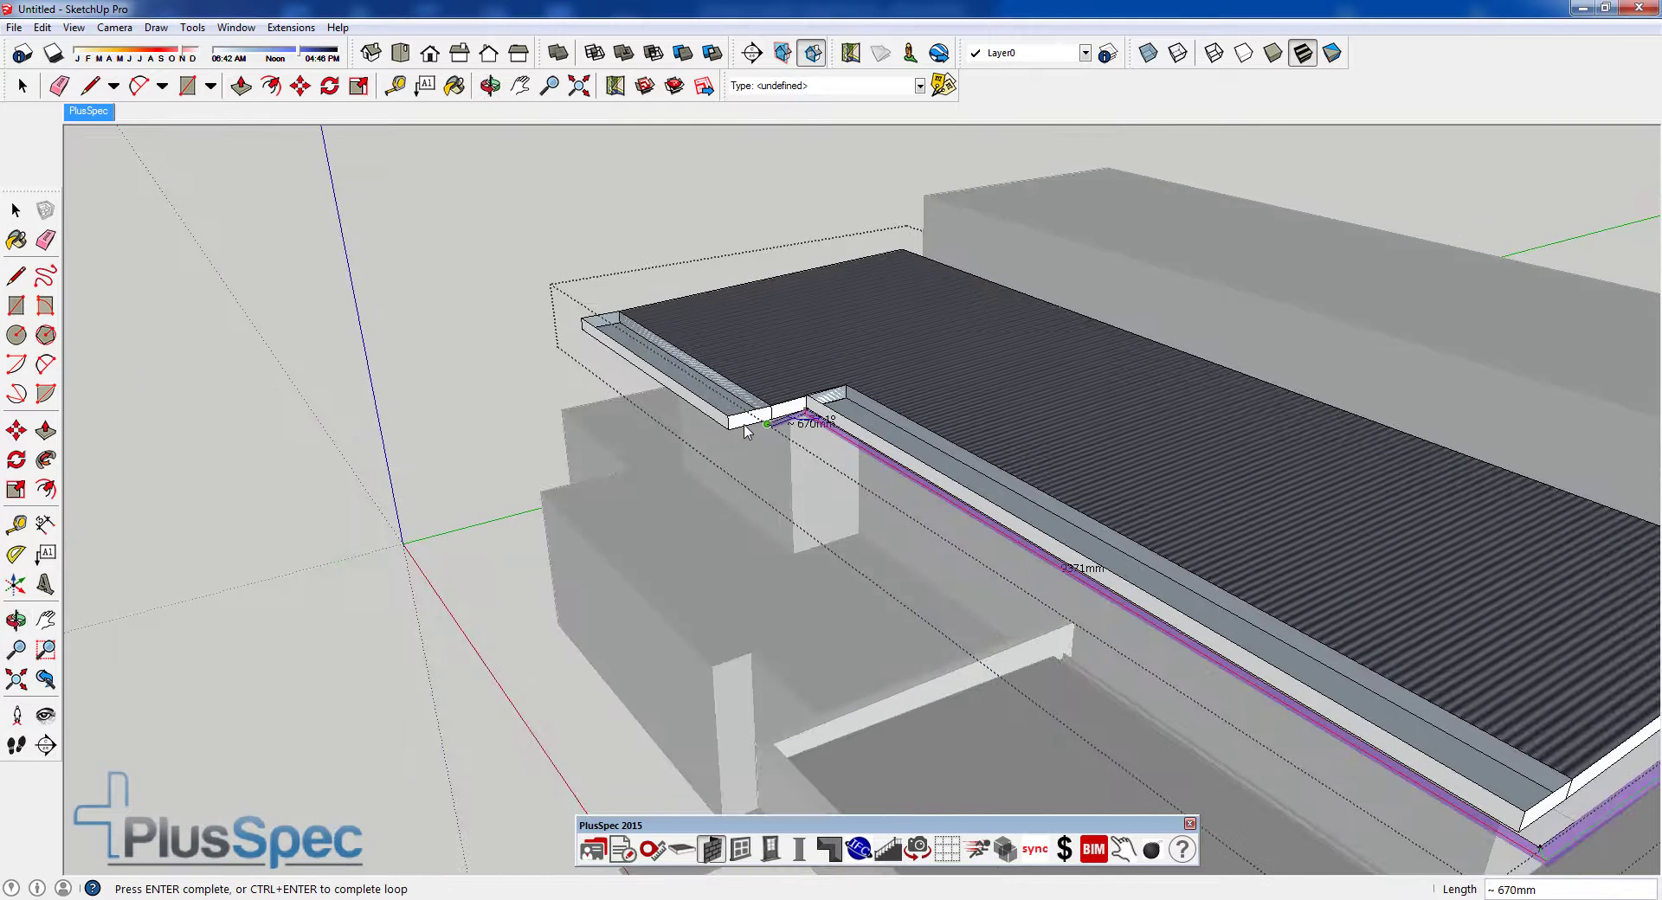
pyautogui.click(611, 344)
pyautogui.moveTo(611, 345); pyautogui.dragTo(1168, 430, button='middle')
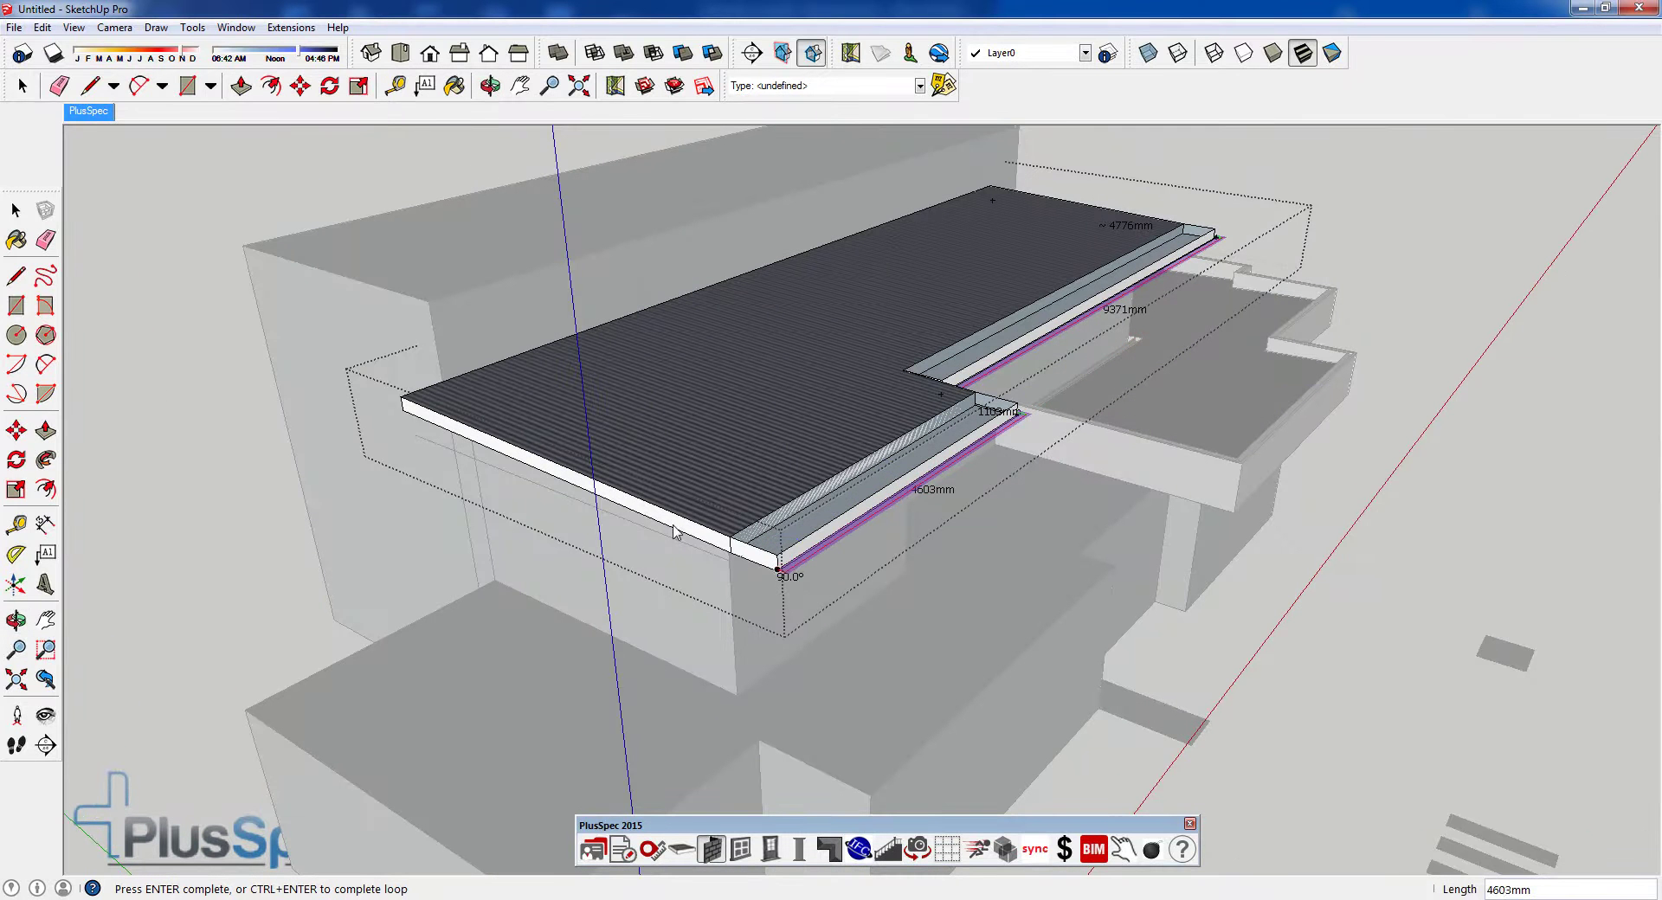
pyautogui.click(779, 570)
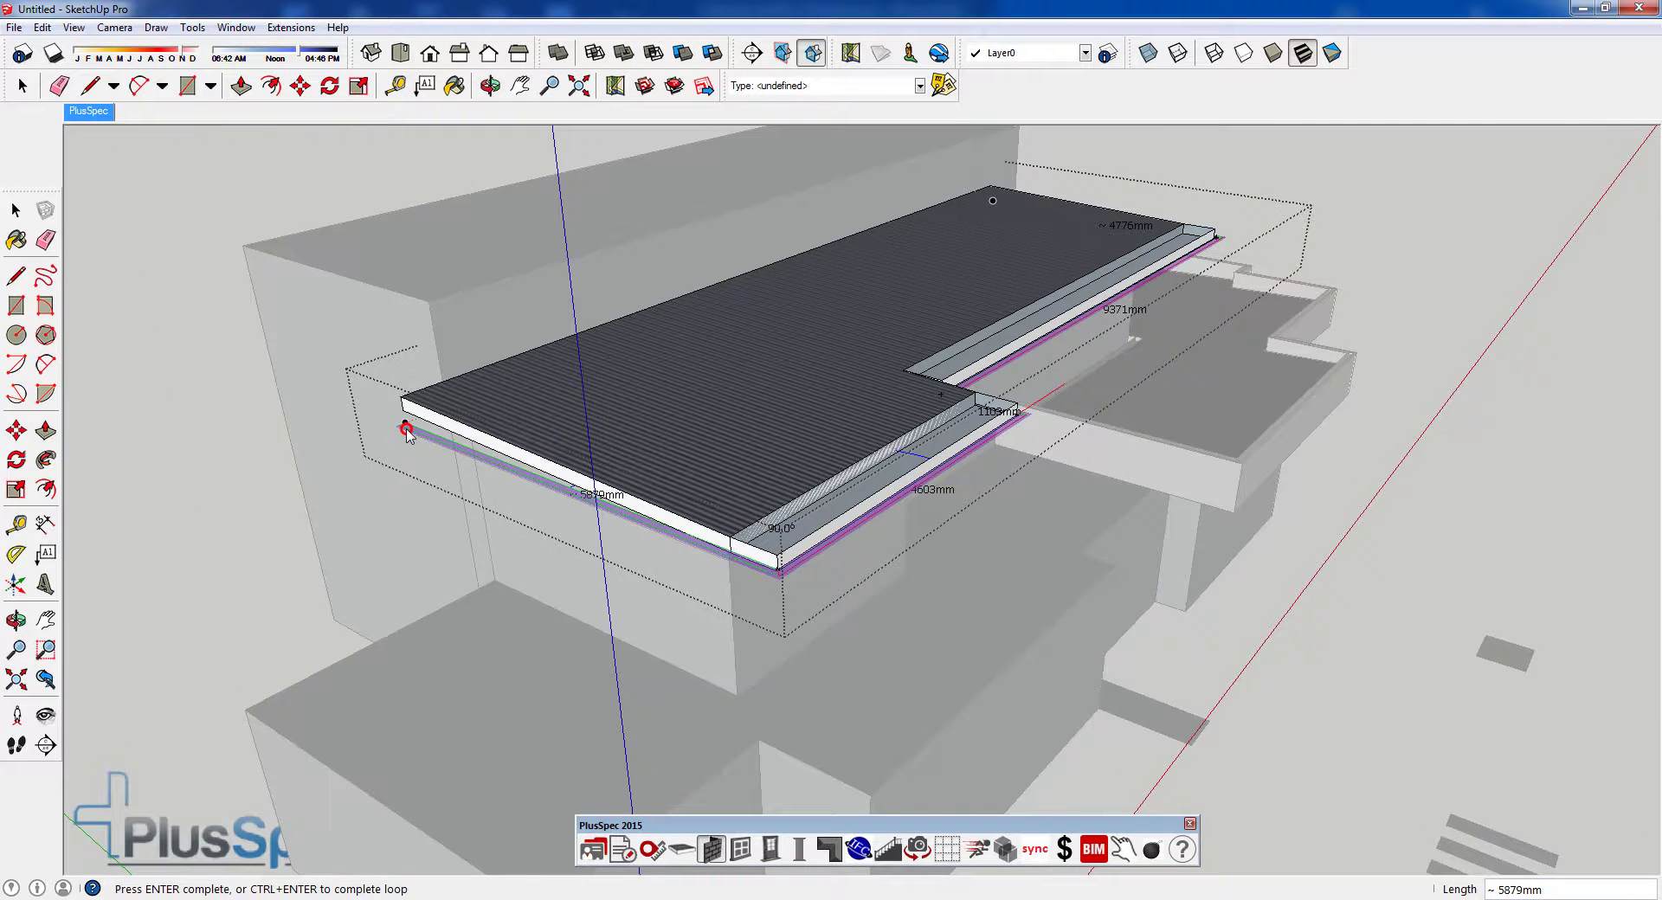
pyautogui.click(406, 431)
pyautogui.moveTo(411, 433); pyautogui.dragTo(1087, 519, button='middle')
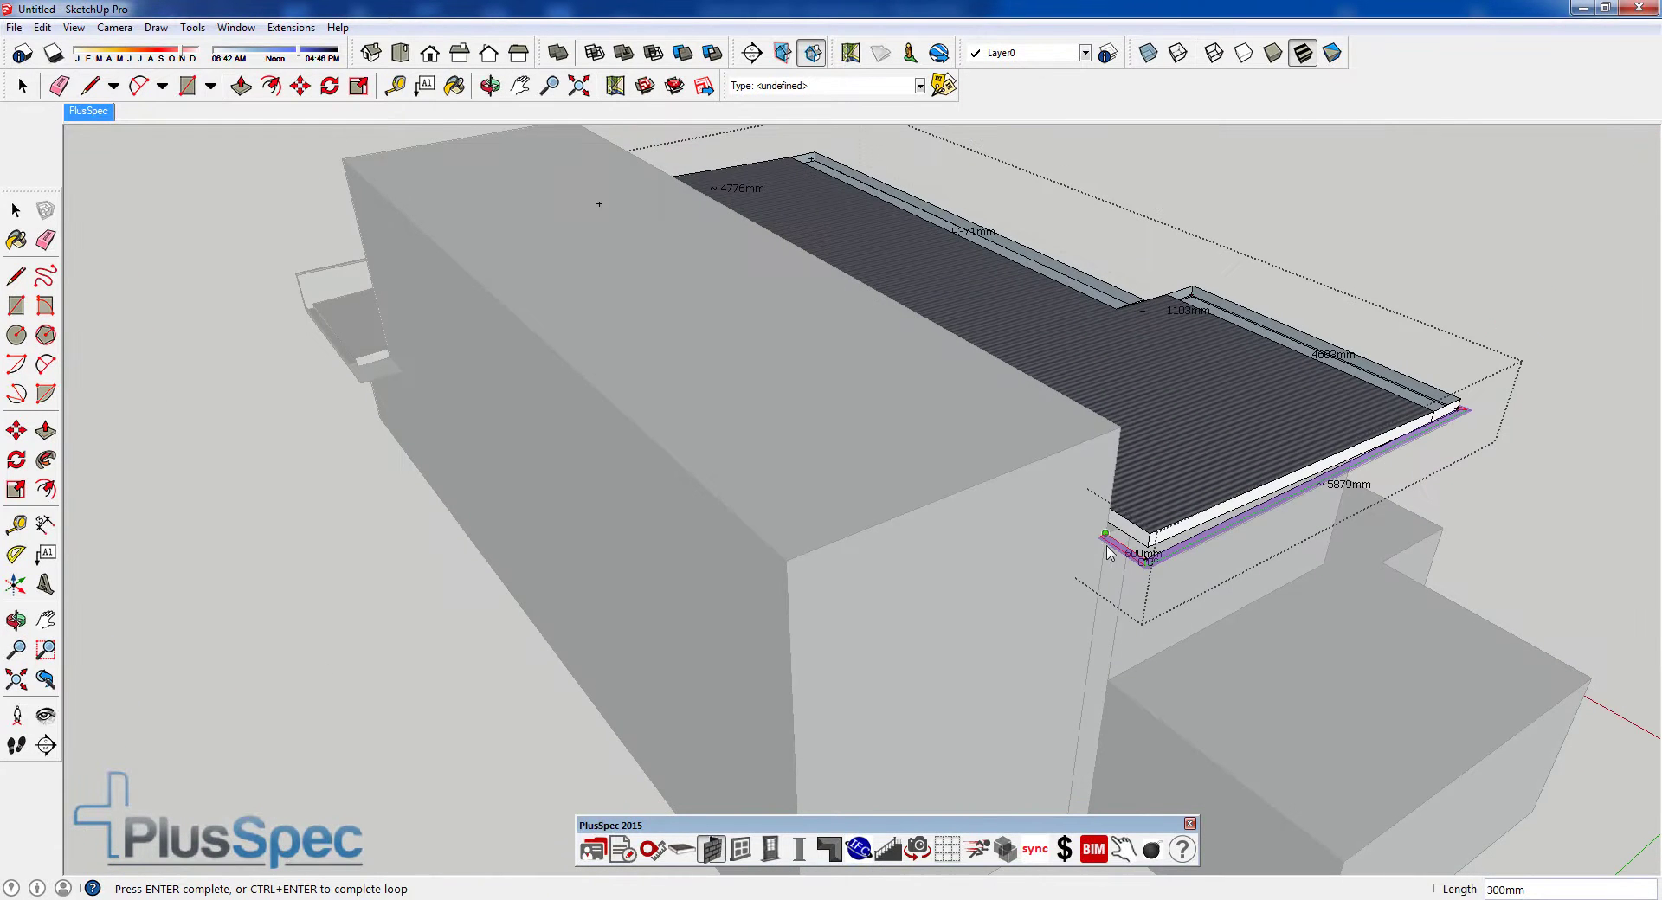
pyautogui.click(1099, 542)
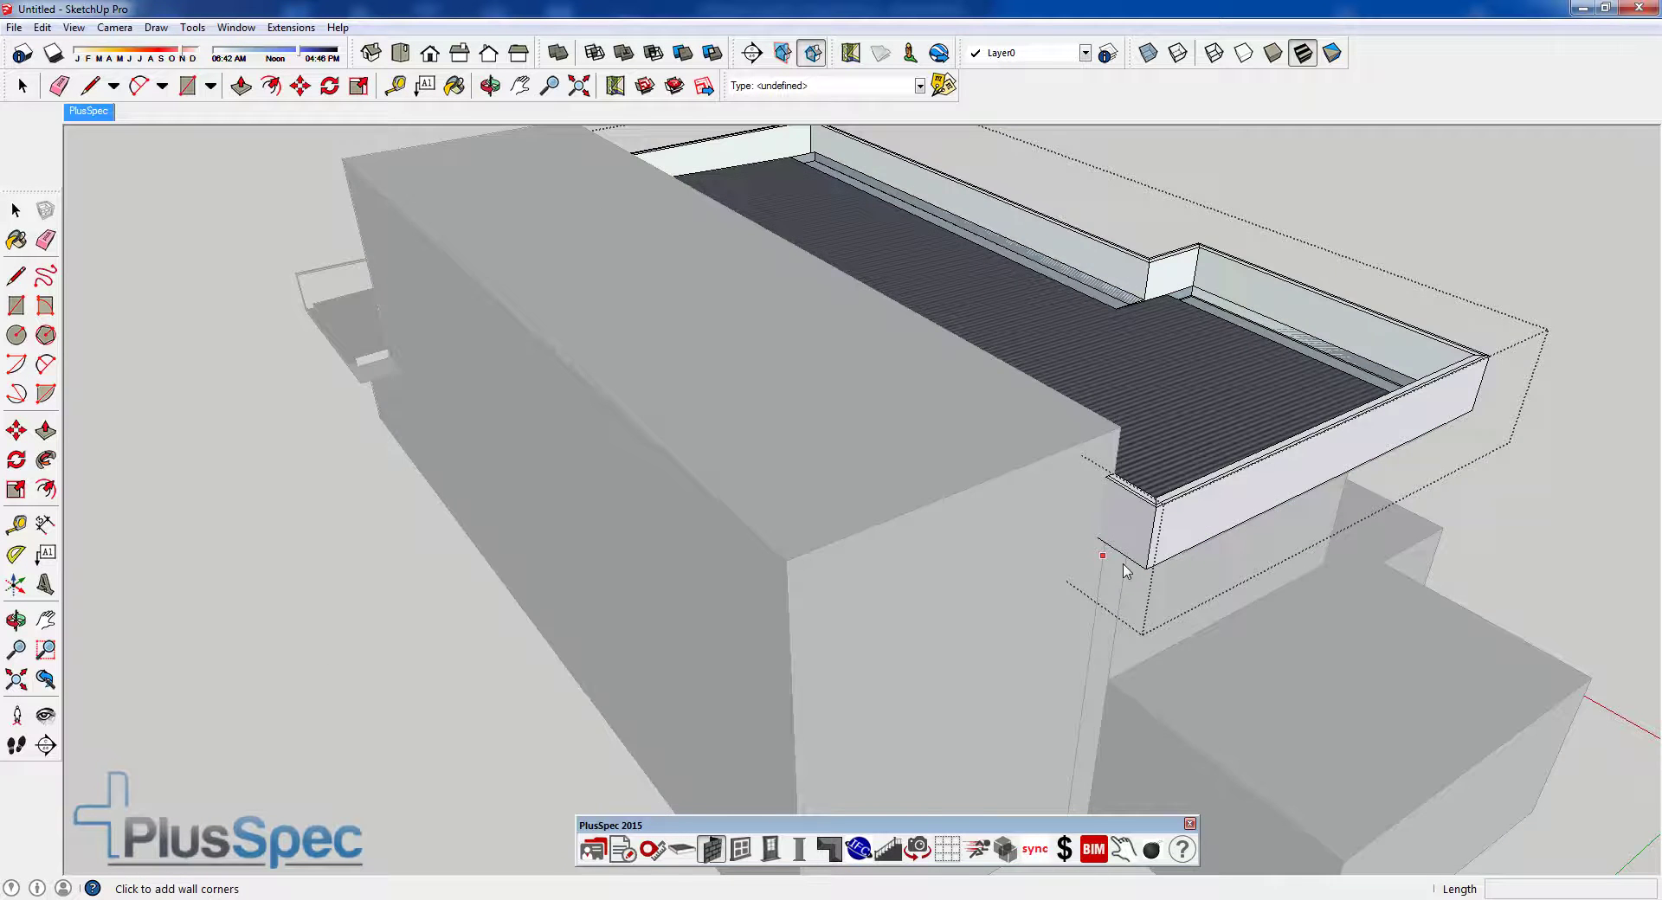
pyautogui.moveTo(1100, 543)
pyautogui.mouseDown(button='middle')
pyautogui.moveTo(368, 349)
pyautogui.moveTo(942, 645)
pyautogui.moveTo(660, 545)
pyautogui.moveTo(372, 582)
pyautogui.mouseUp(button='middle')
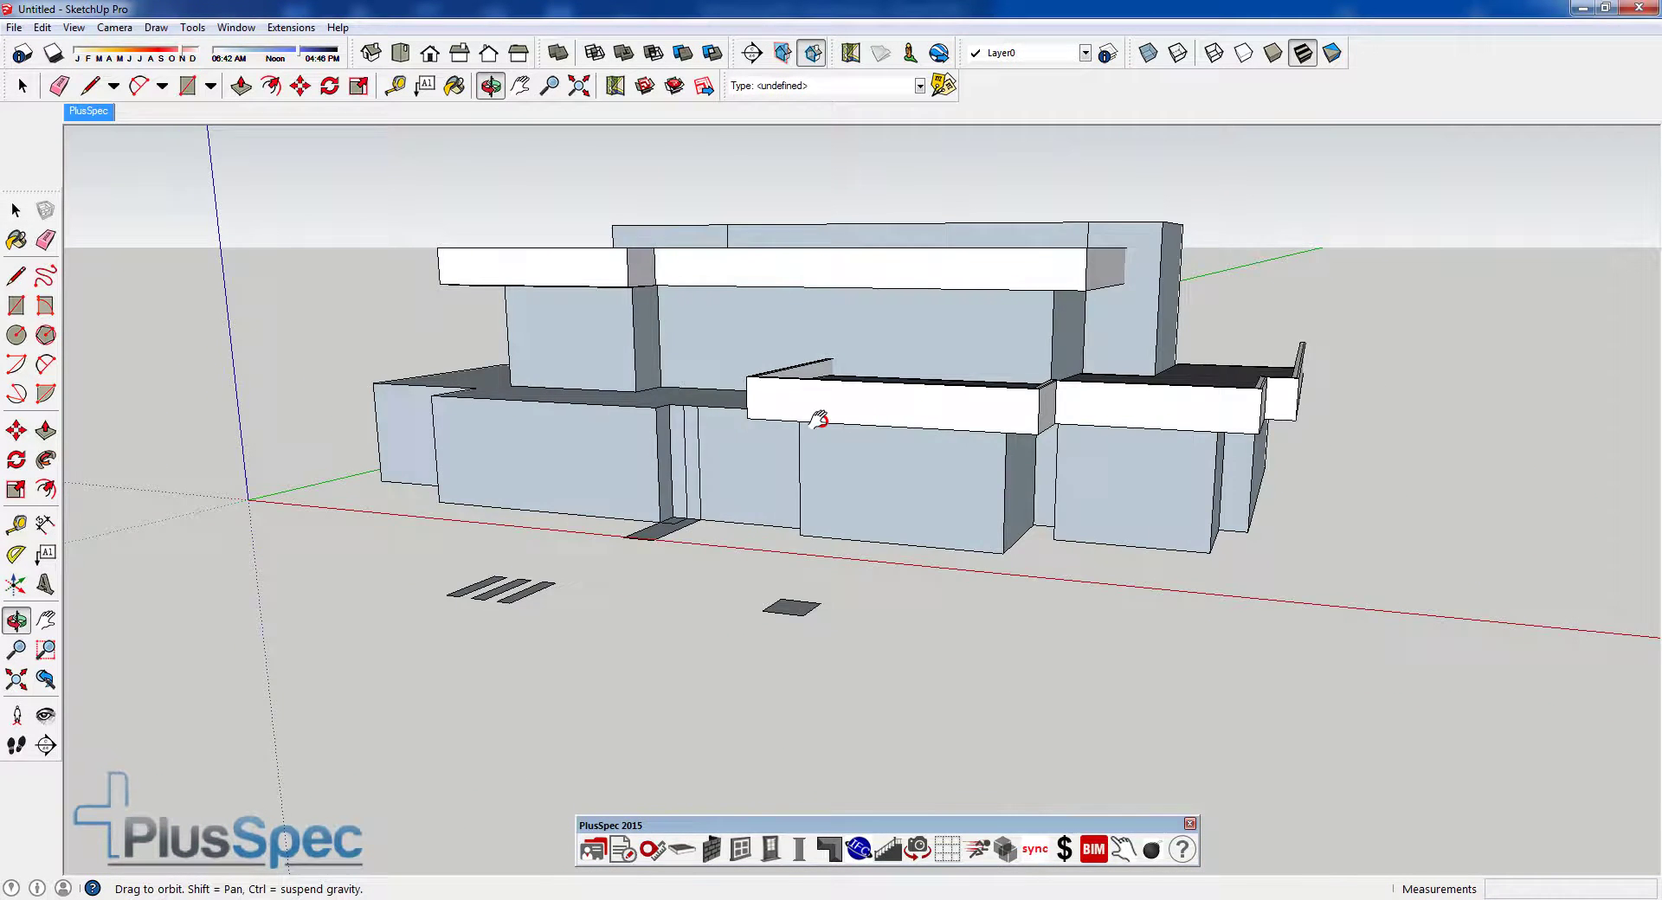
# - Set a Skillion Metal roof with pitch 2 and trace the tall block's four top corners
pyautogui.moveTo(813, 415); pyautogui.dragTo(874, 364, button='middle')
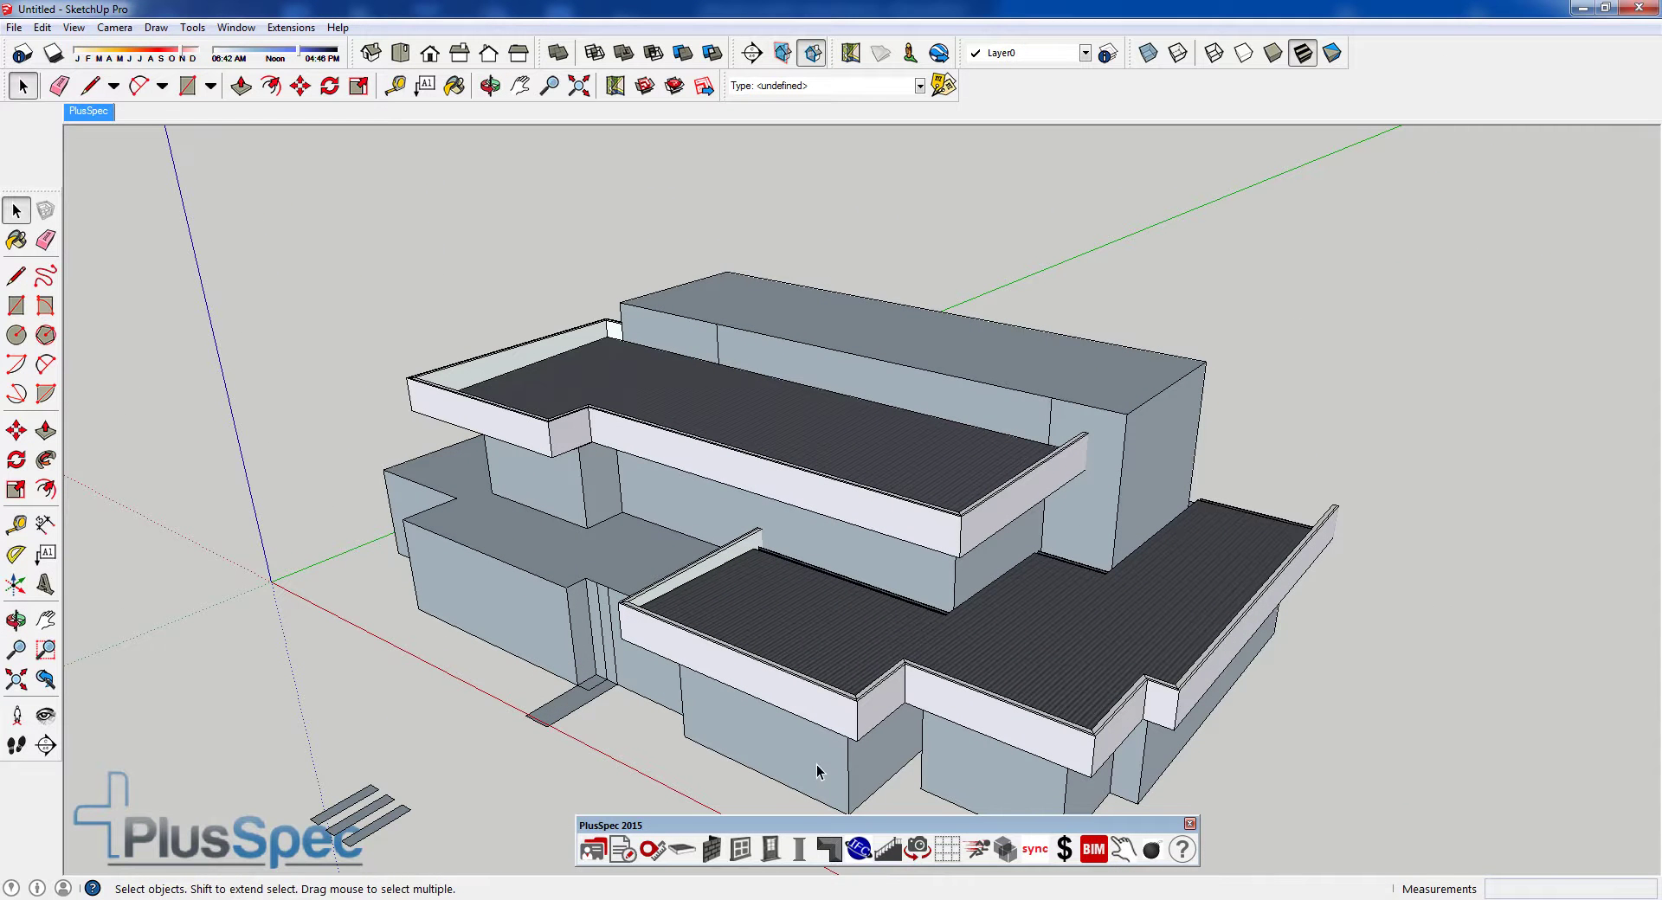
pyautogui.click(818, 839)
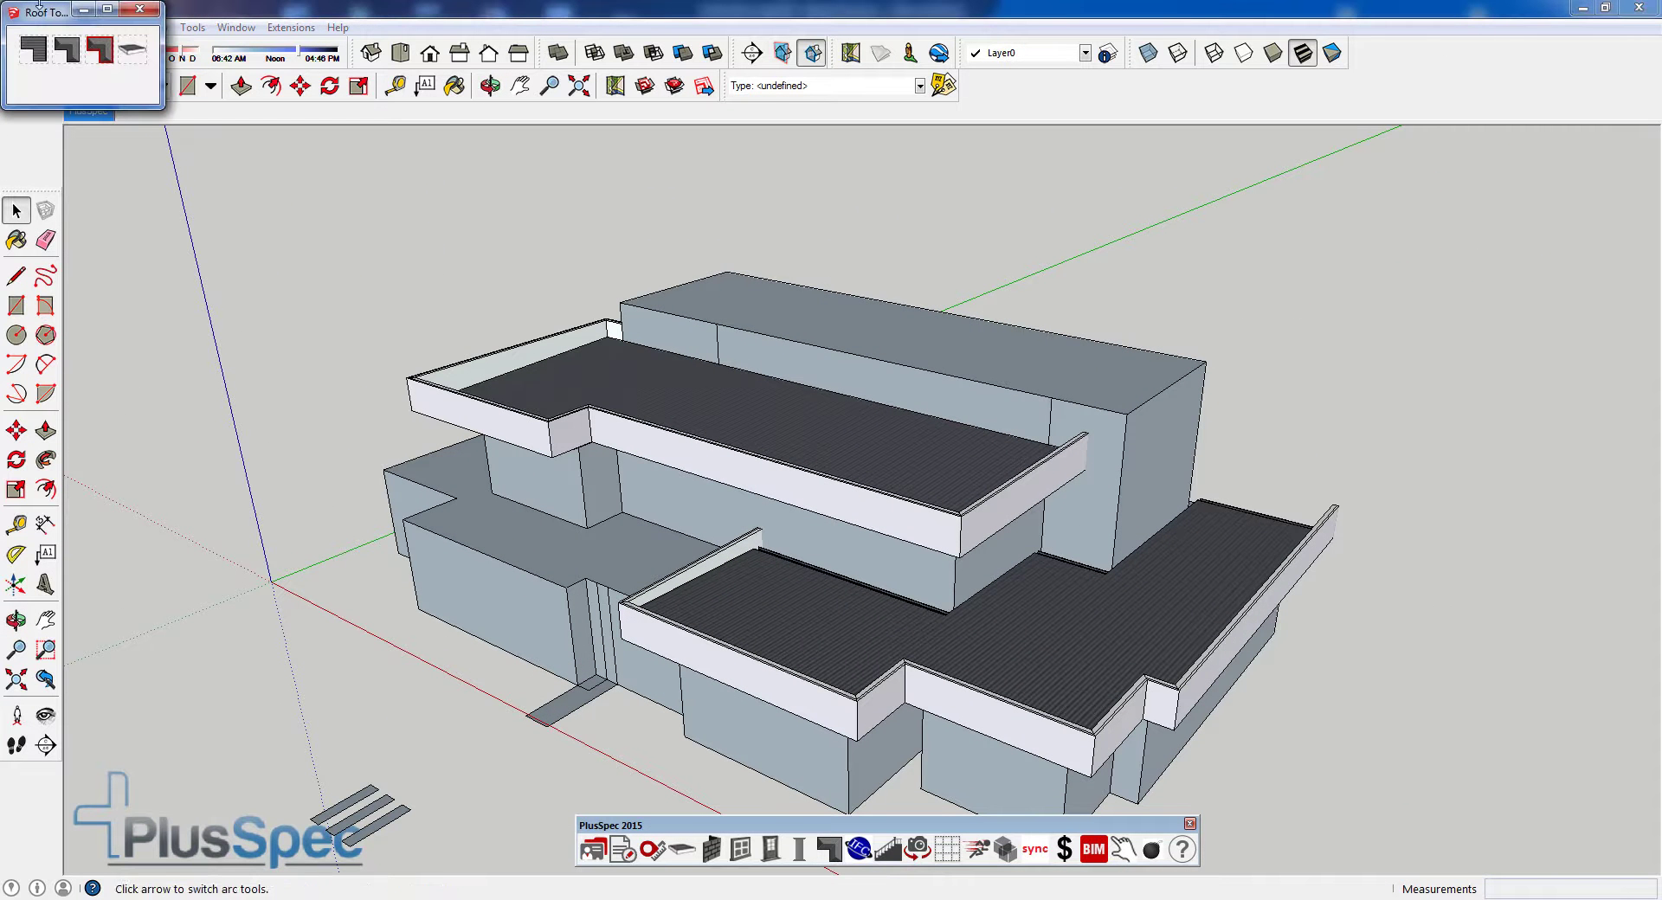
pyautogui.click(34, 50)
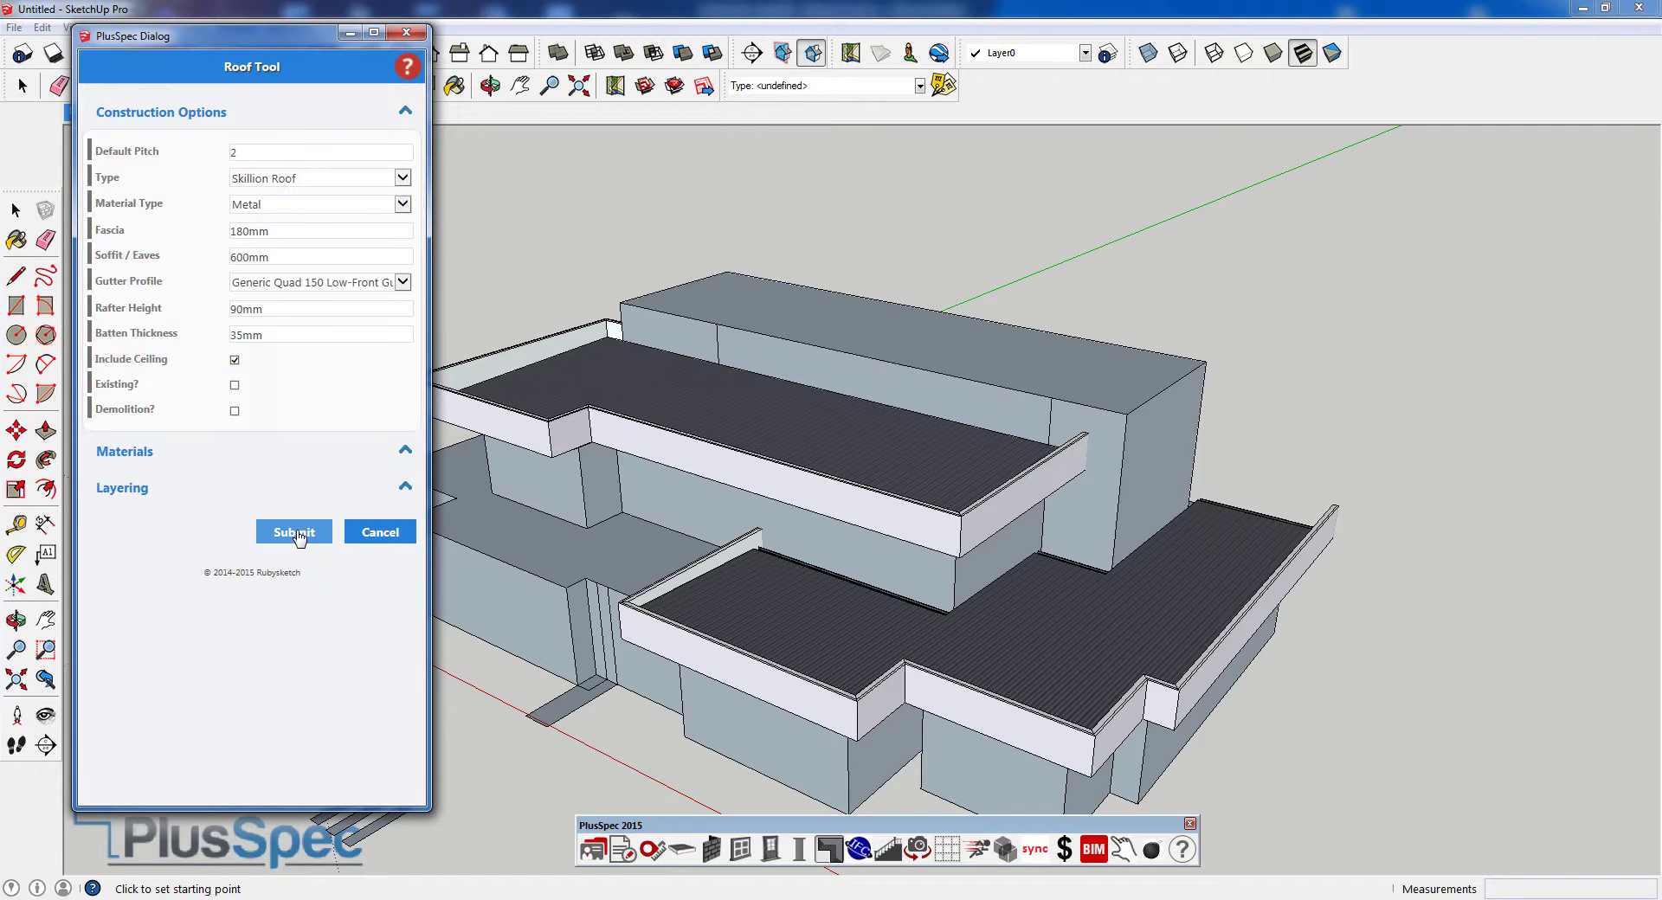
pyautogui.click(281, 531)
pyautogui.click(1205, 363)
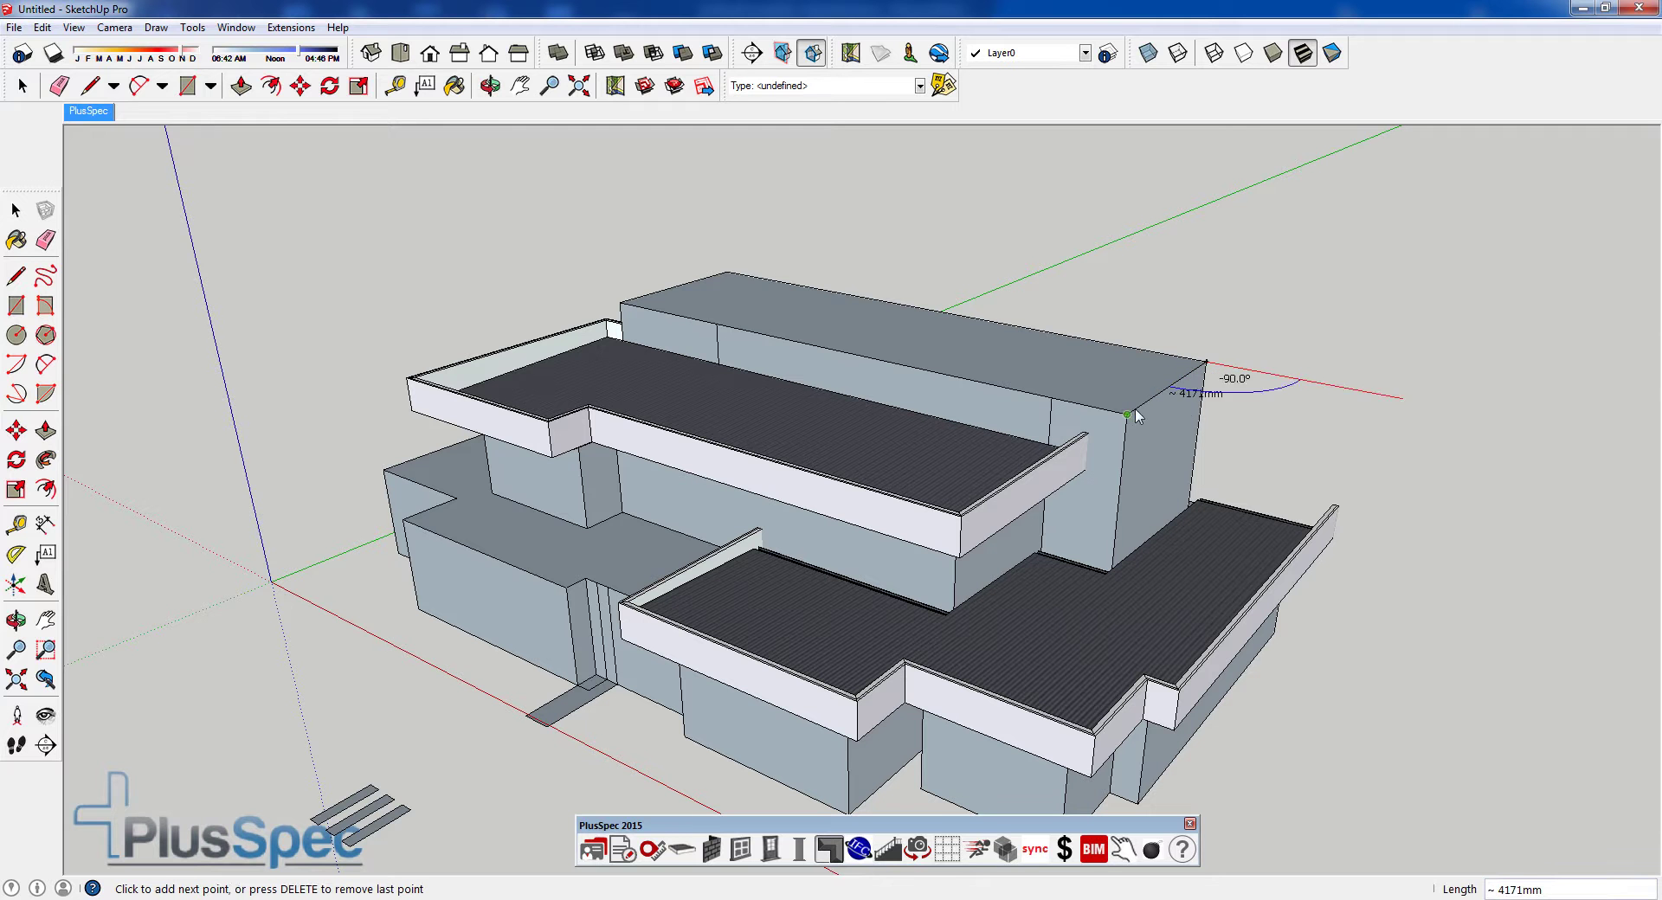
pyautogui.click(726, 273)
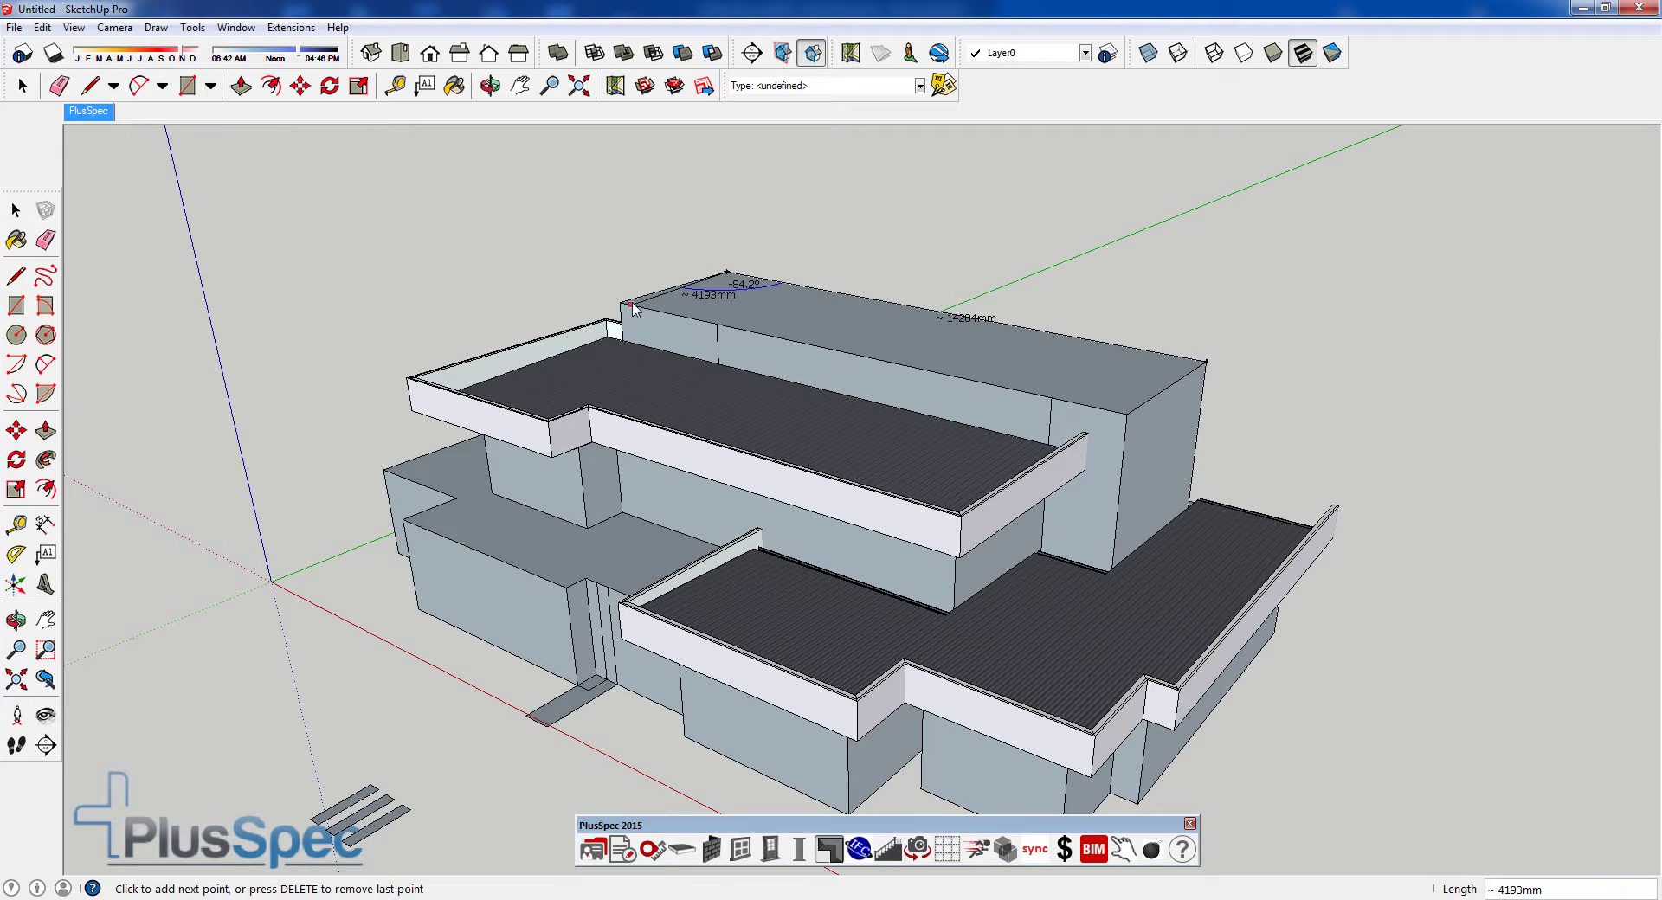
pyautogui.click(621, 303)
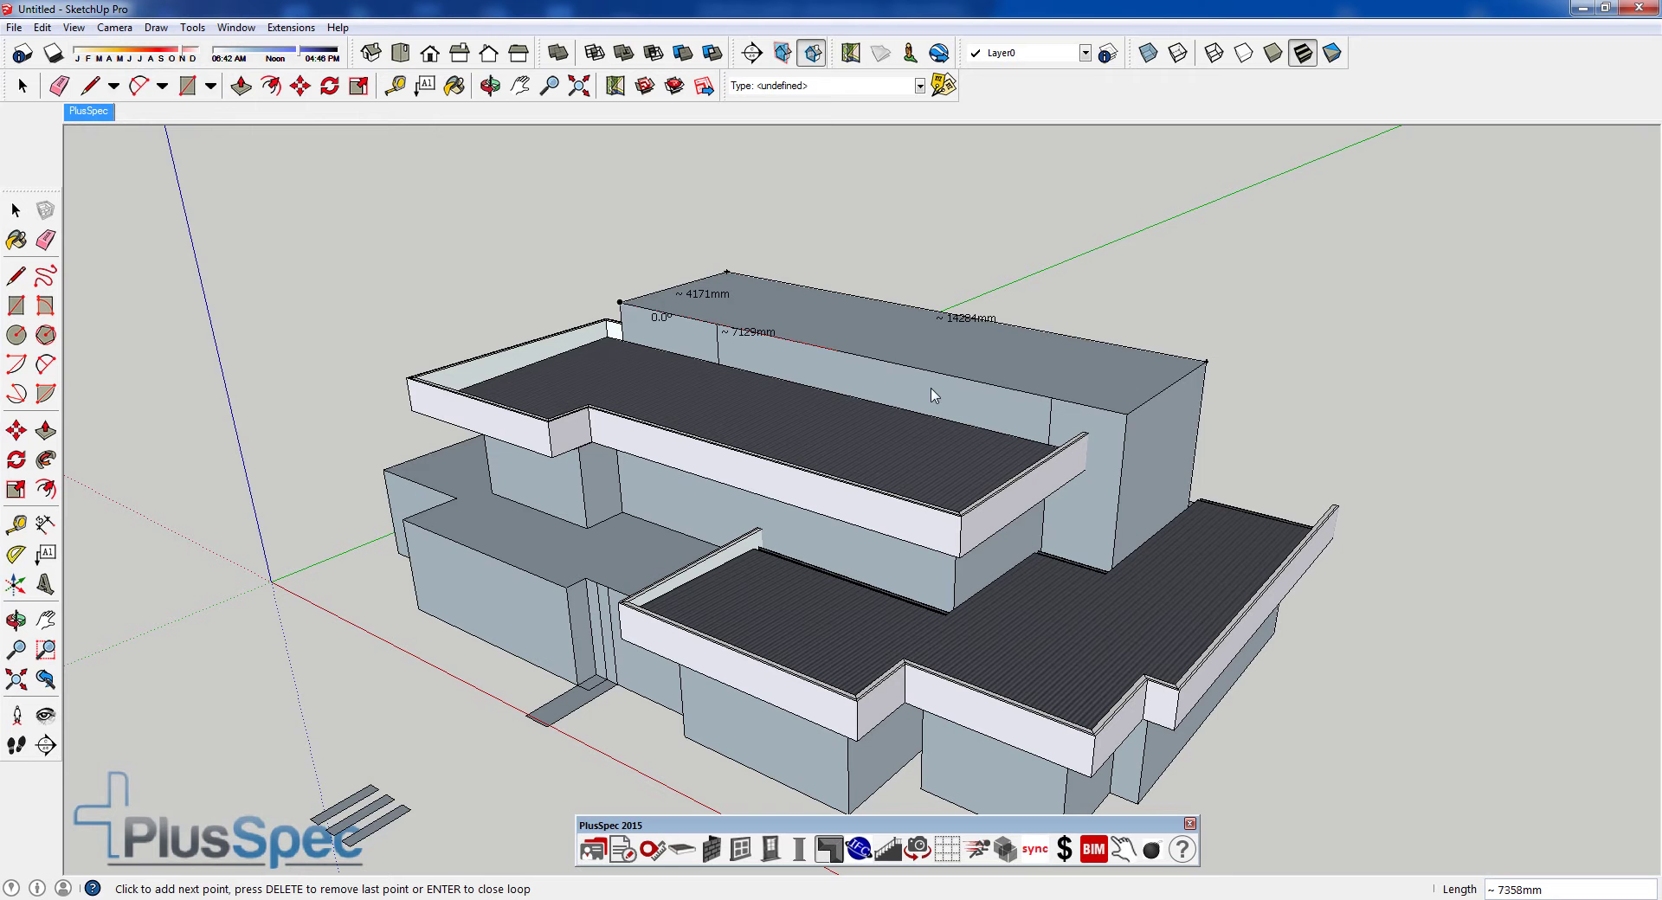
pyautogui.click(1126, 415)
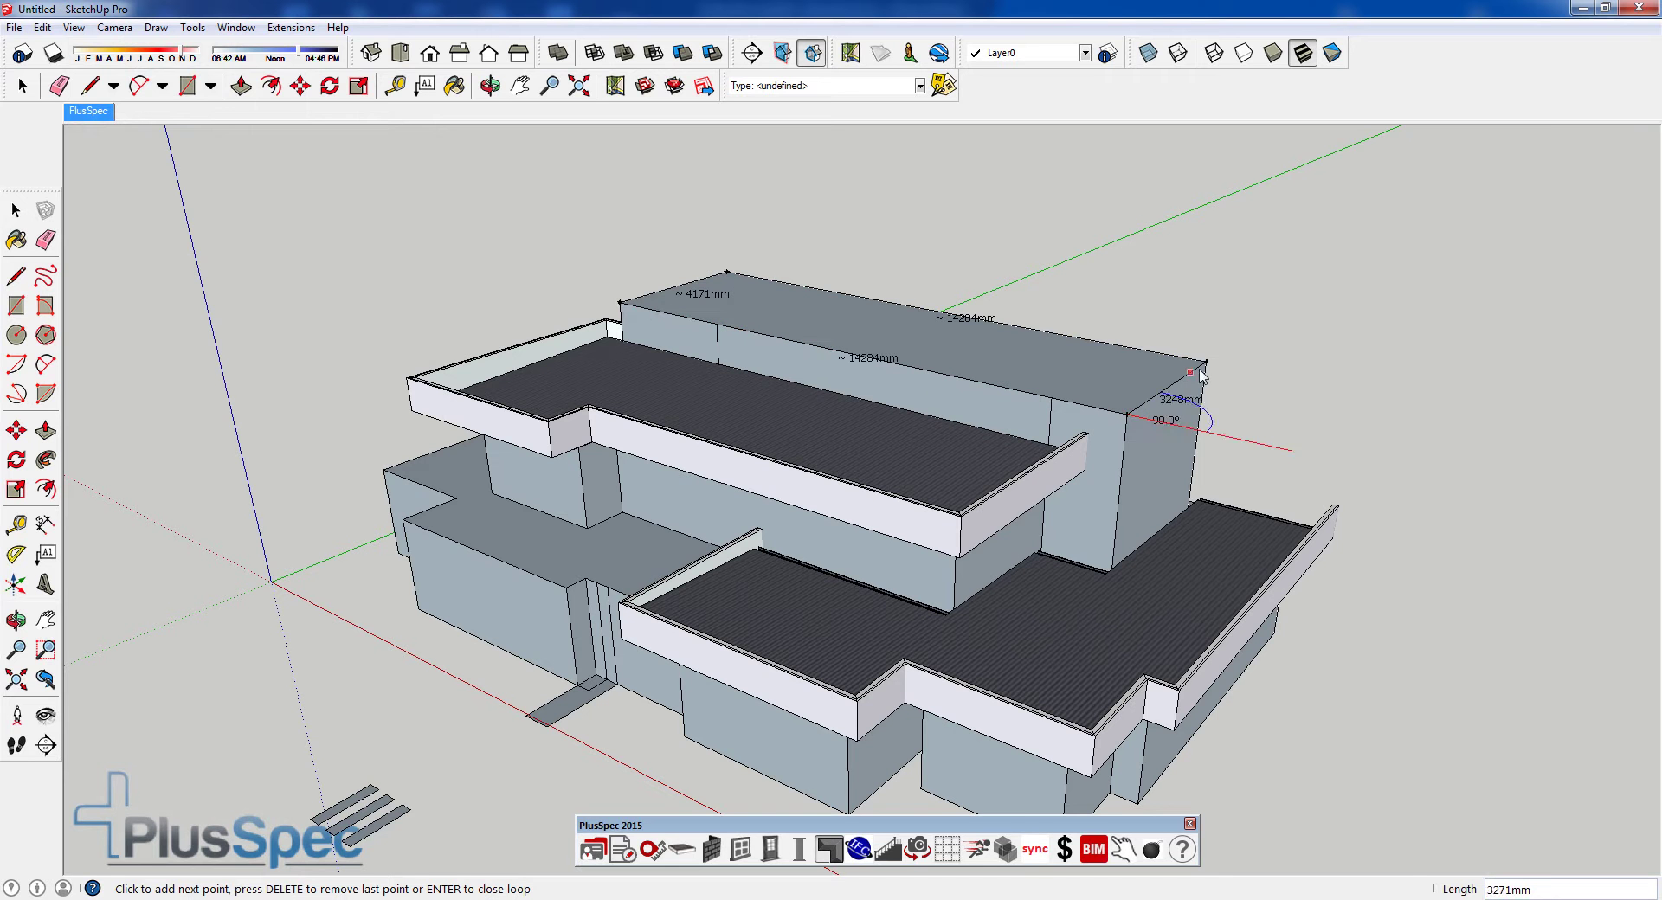
pyautogui.click(1205, 362)
pyautogui.moveTo(1161, 375); pyautogui.dragTo(1031, 311, button='middle')
# - Offset the top roof's underside face 75 mm outward to create the overhang
pyautogui.scroll(5, 1071, 436)
pyautogui.scroll(3, 1070, 435)
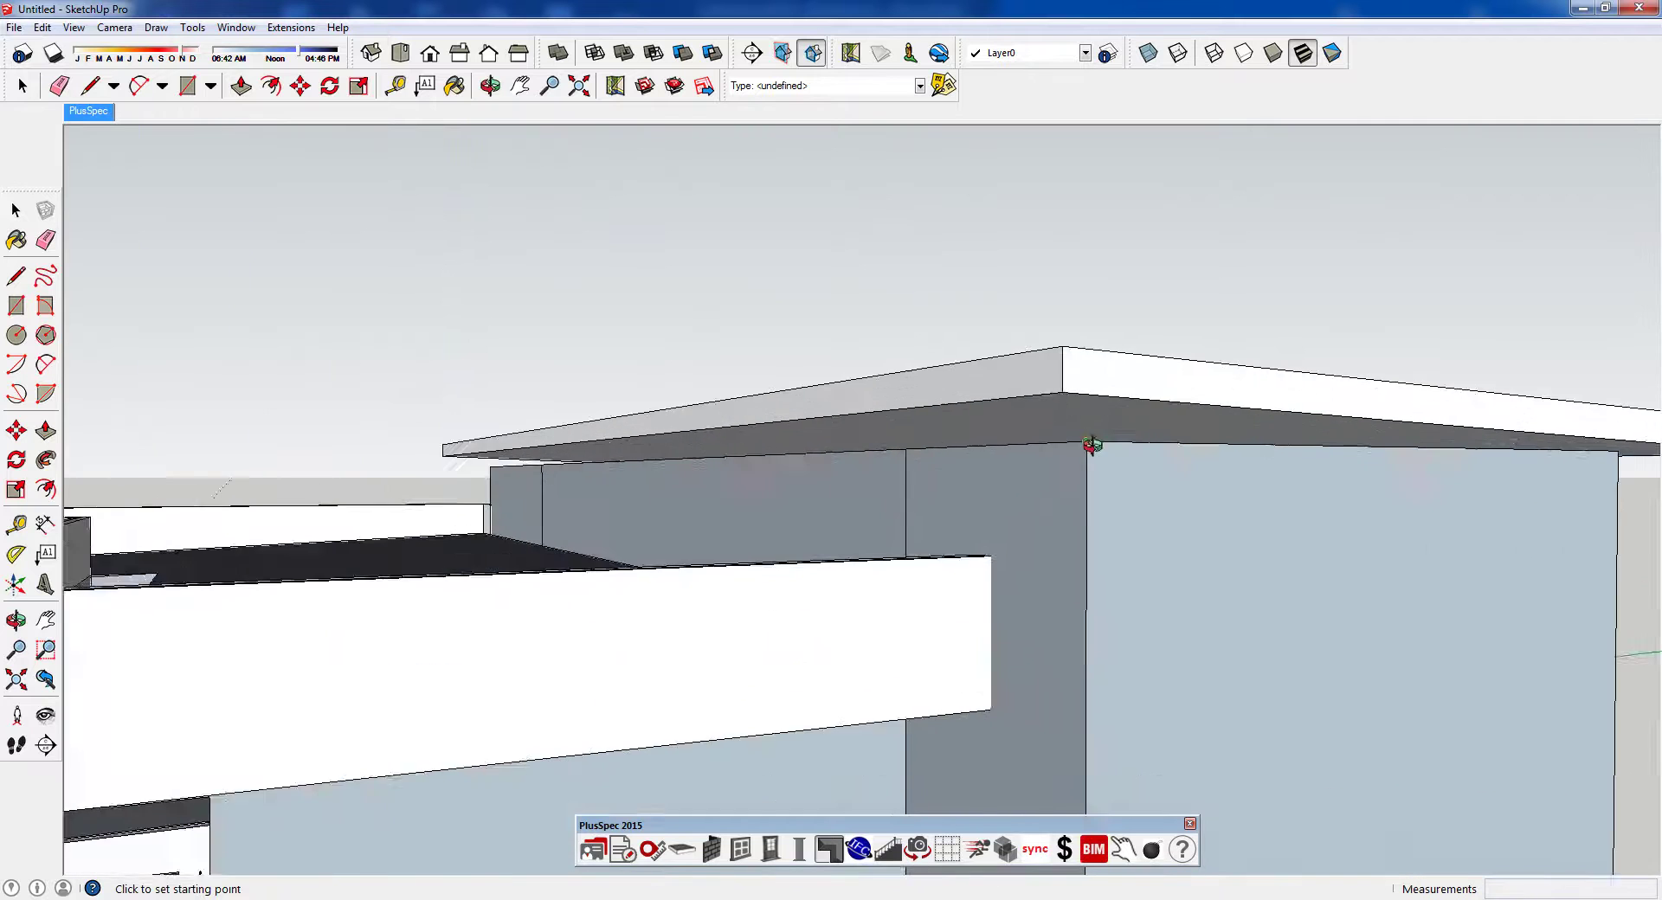
pyautogui.moveTo(1094, 445); pyautogui.dragTo(1158, 471, button='middle')
pyautogui.press('space')
pyautogui.click(1157, 482)
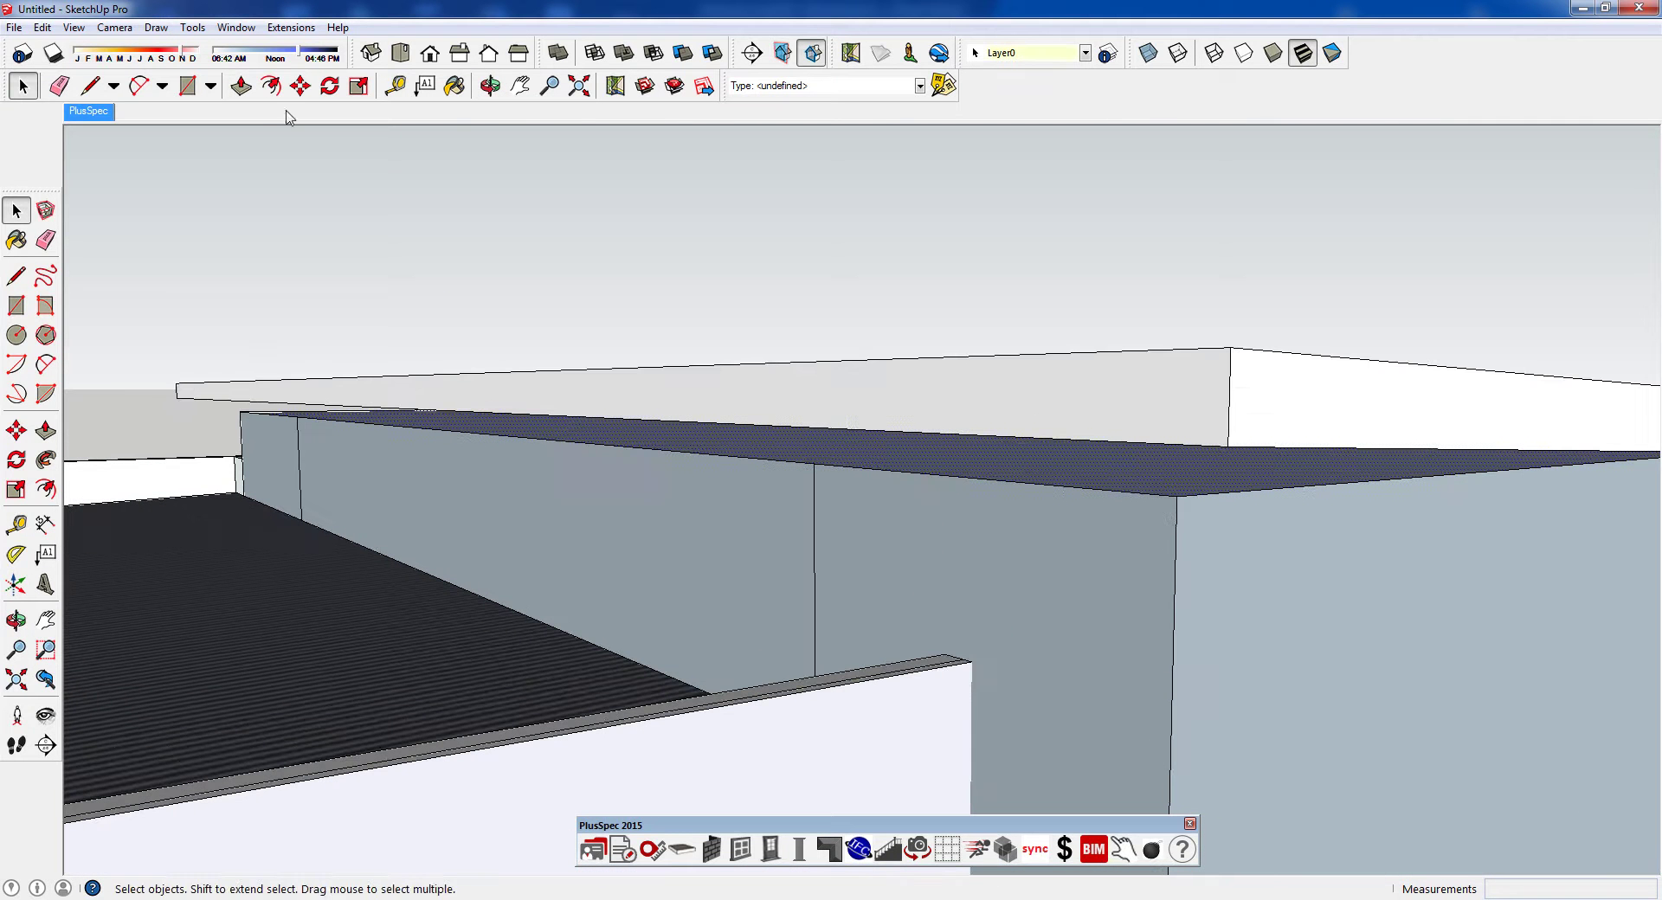
pyautogui.click(270, 85)
pyautogui.click(929, 468)
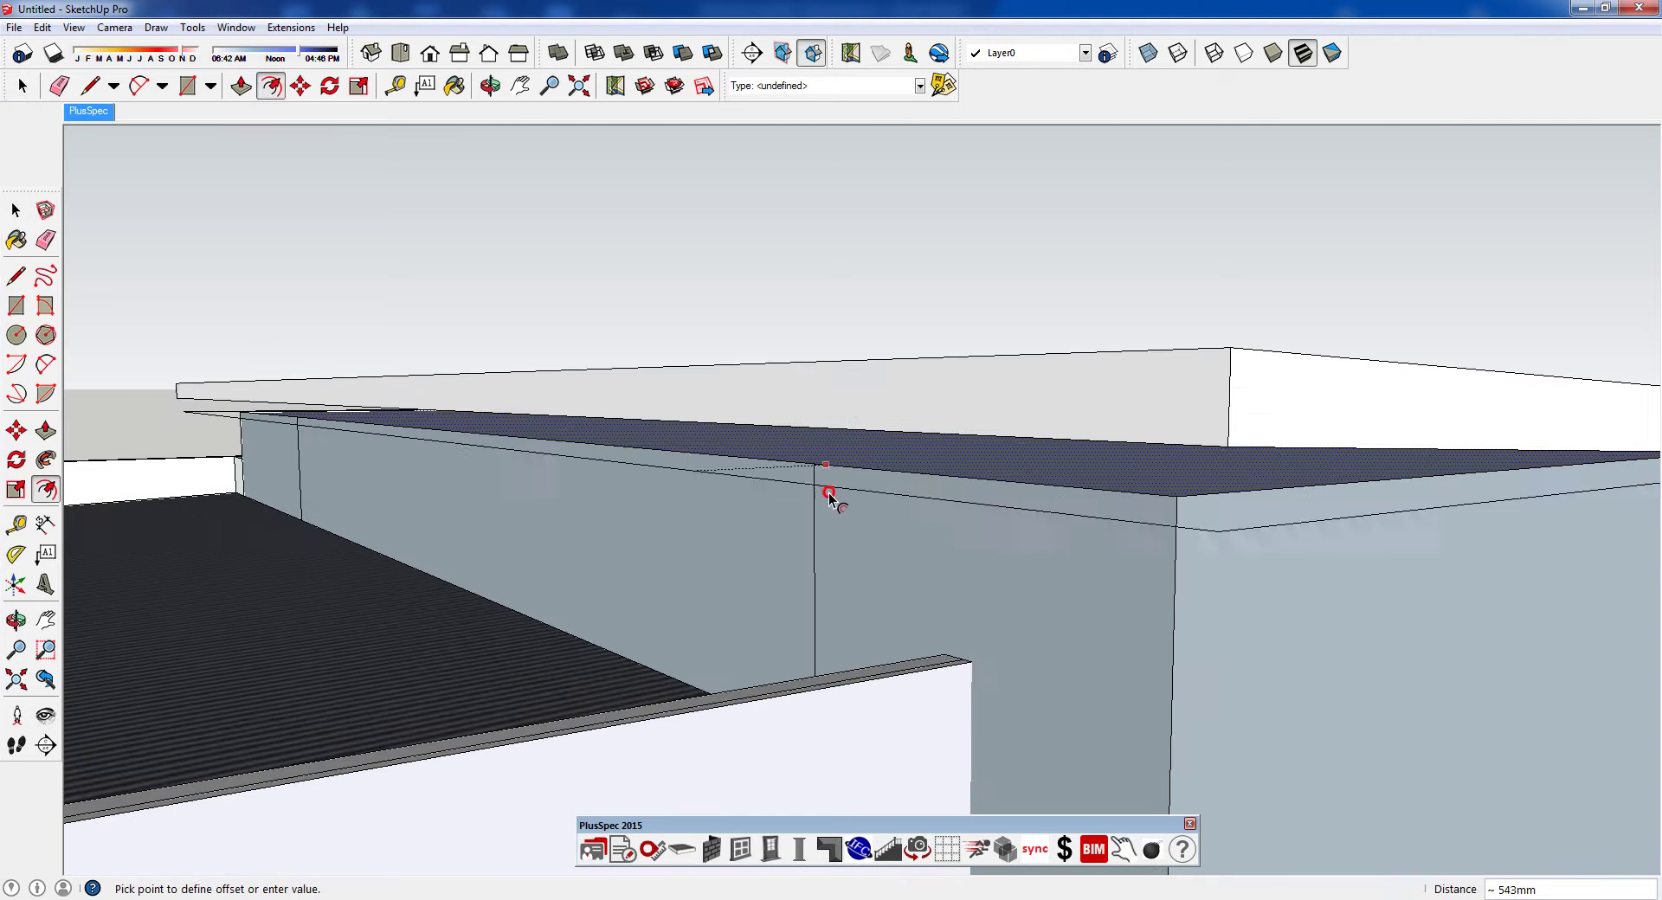
pyautogui.click(757, 504)
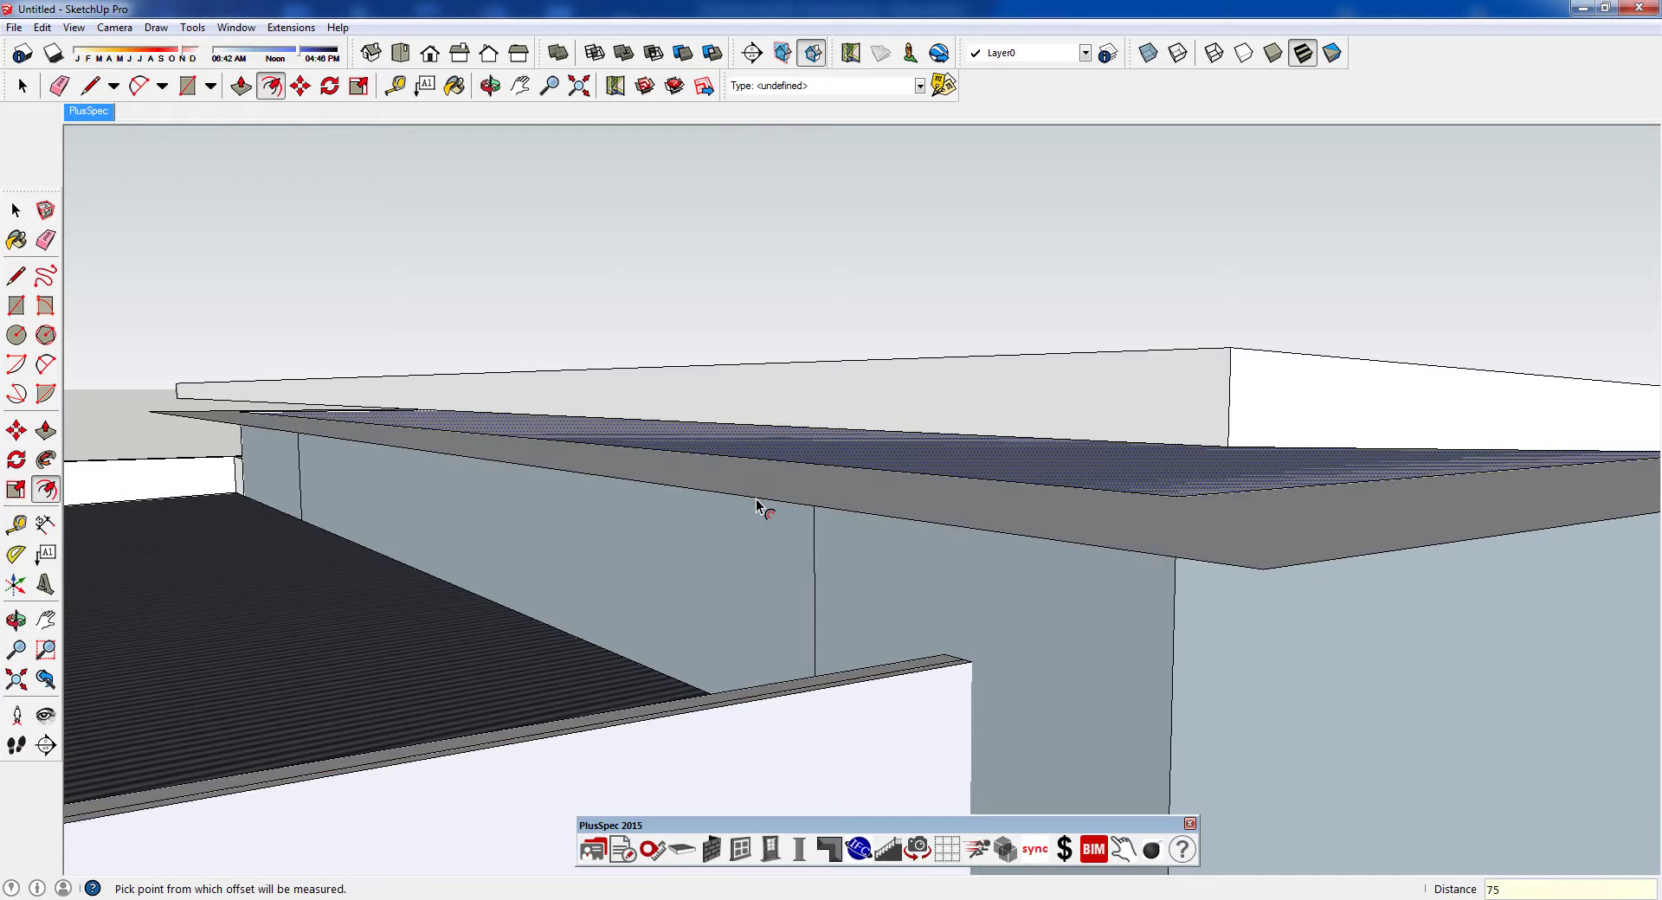
pyautogui.moveTo(946, 515); pyautogui.dragTo(875, 485, button='middle')
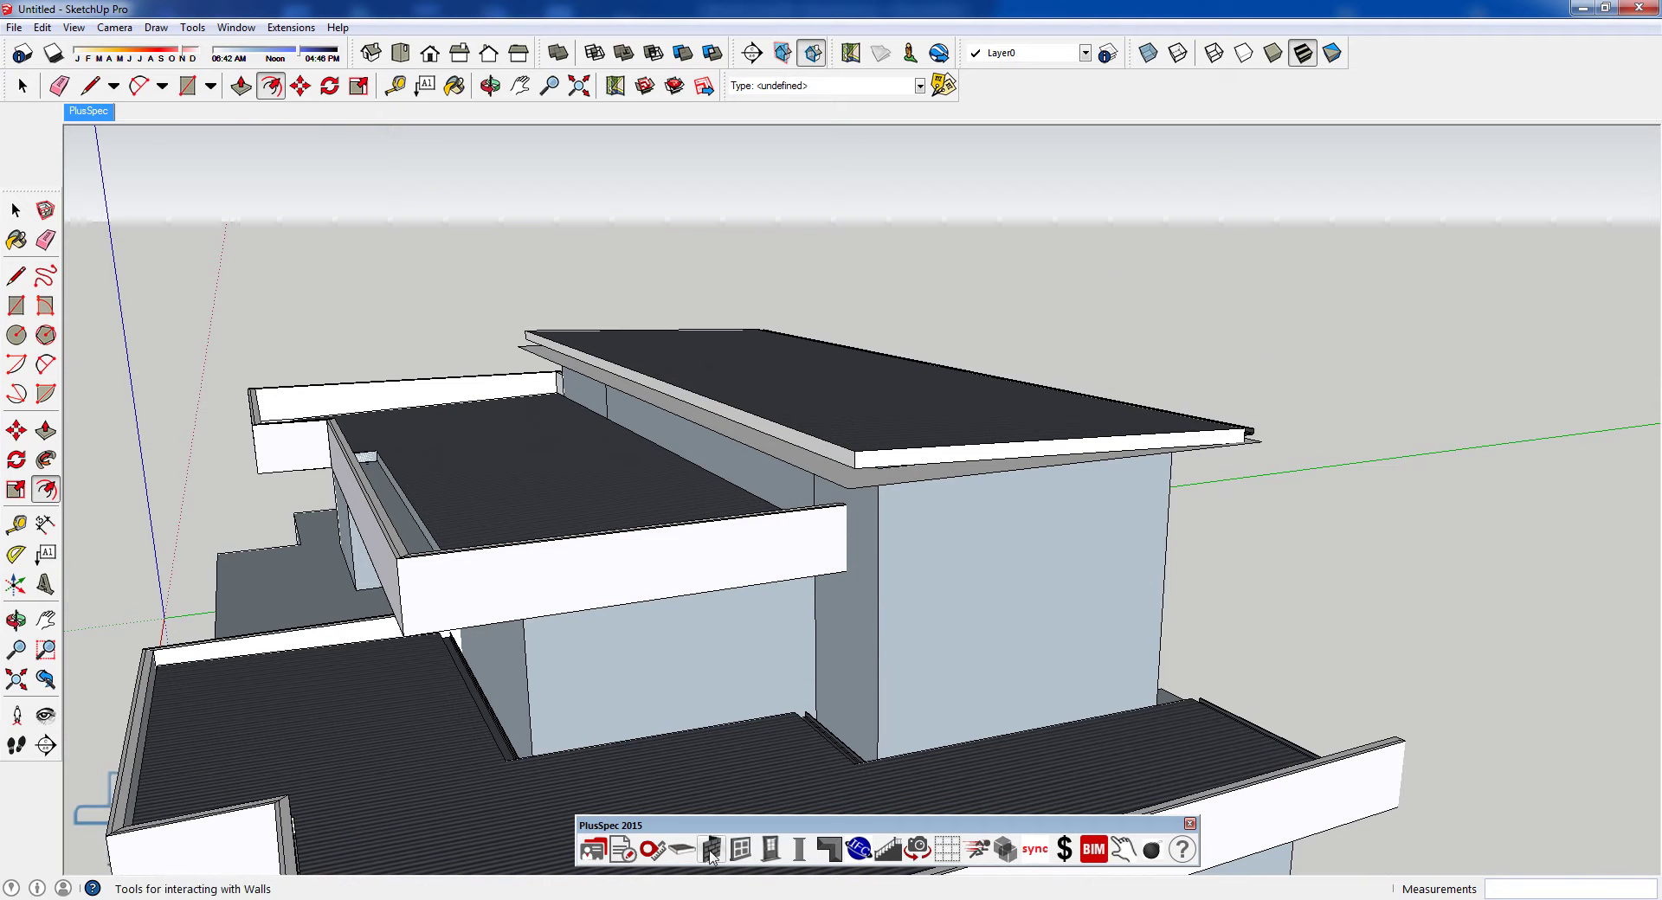
# - Set walls to 800 mm EPS Veneer and place the first parapet corners on the top roof
pyautogui.click(711, 849)
pyautogui.click(43, 54)
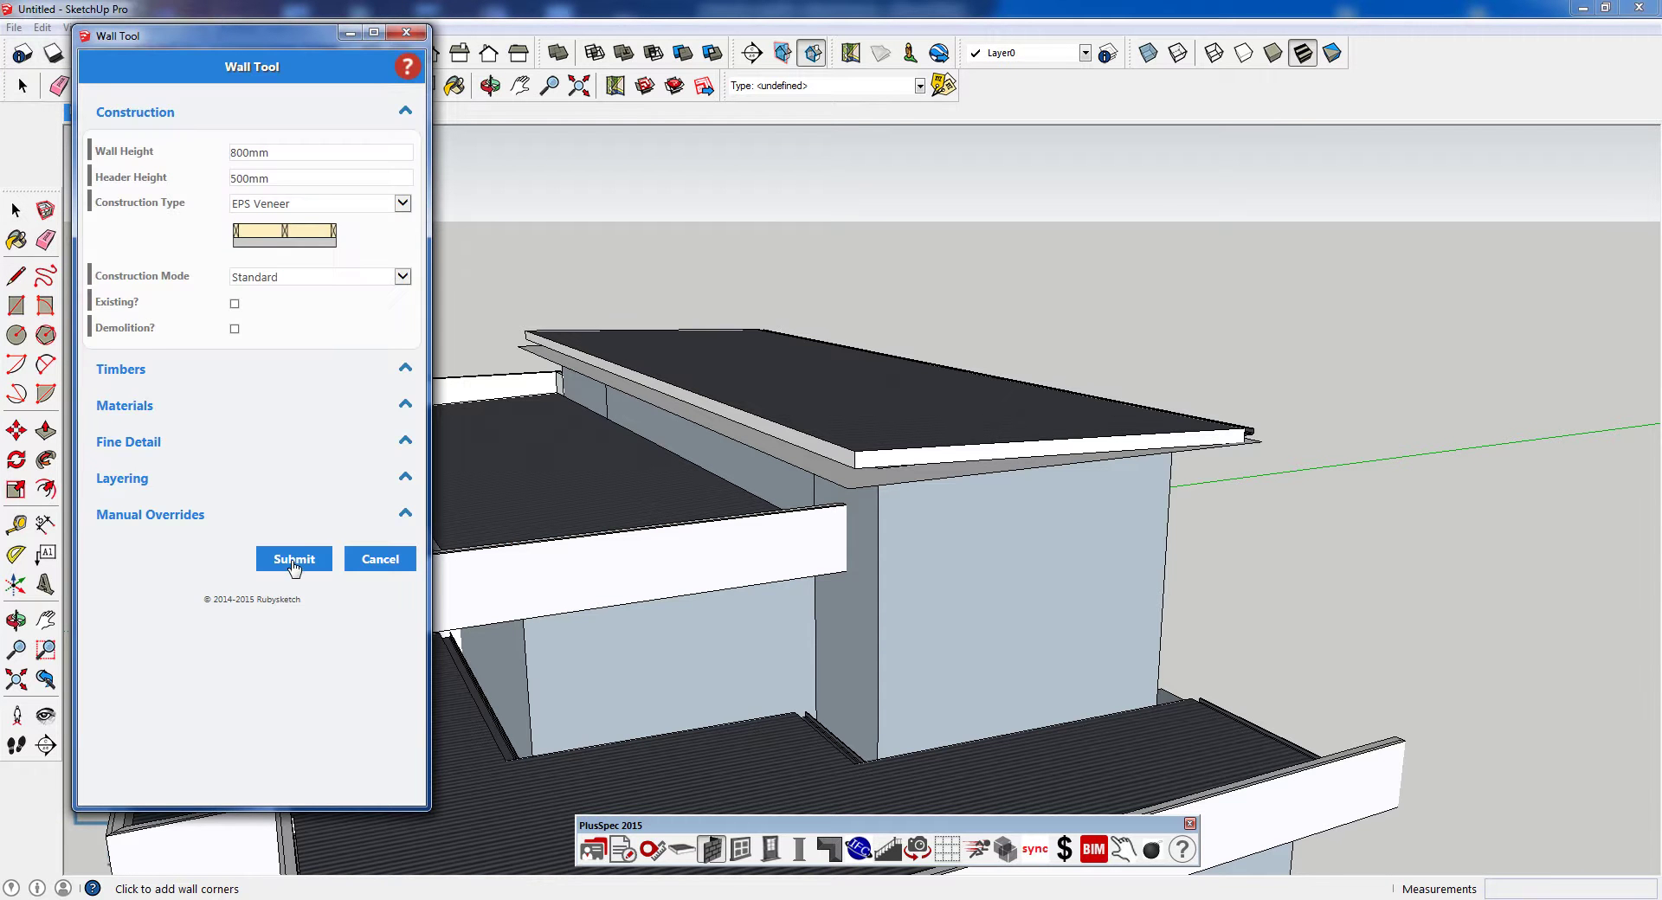
pyautogui.click(294, 561)
pyautogui.scroll(10, 1021, 661)
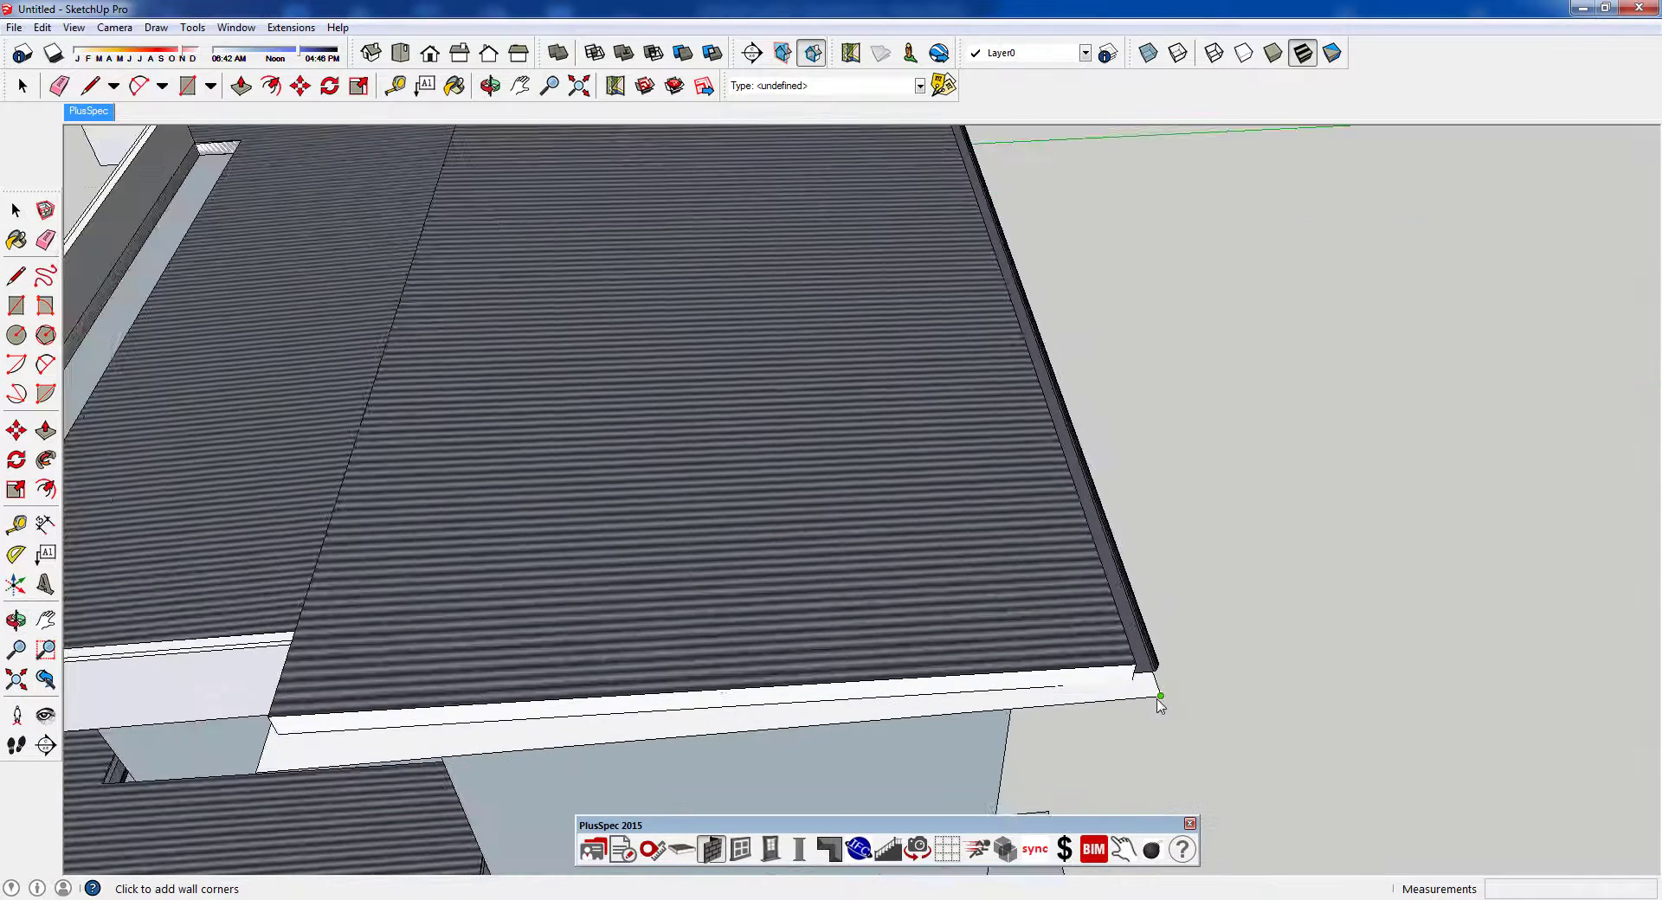
pyautogui.click(1160, 696)
pyautogui.scroll(-6, 1076, 698)
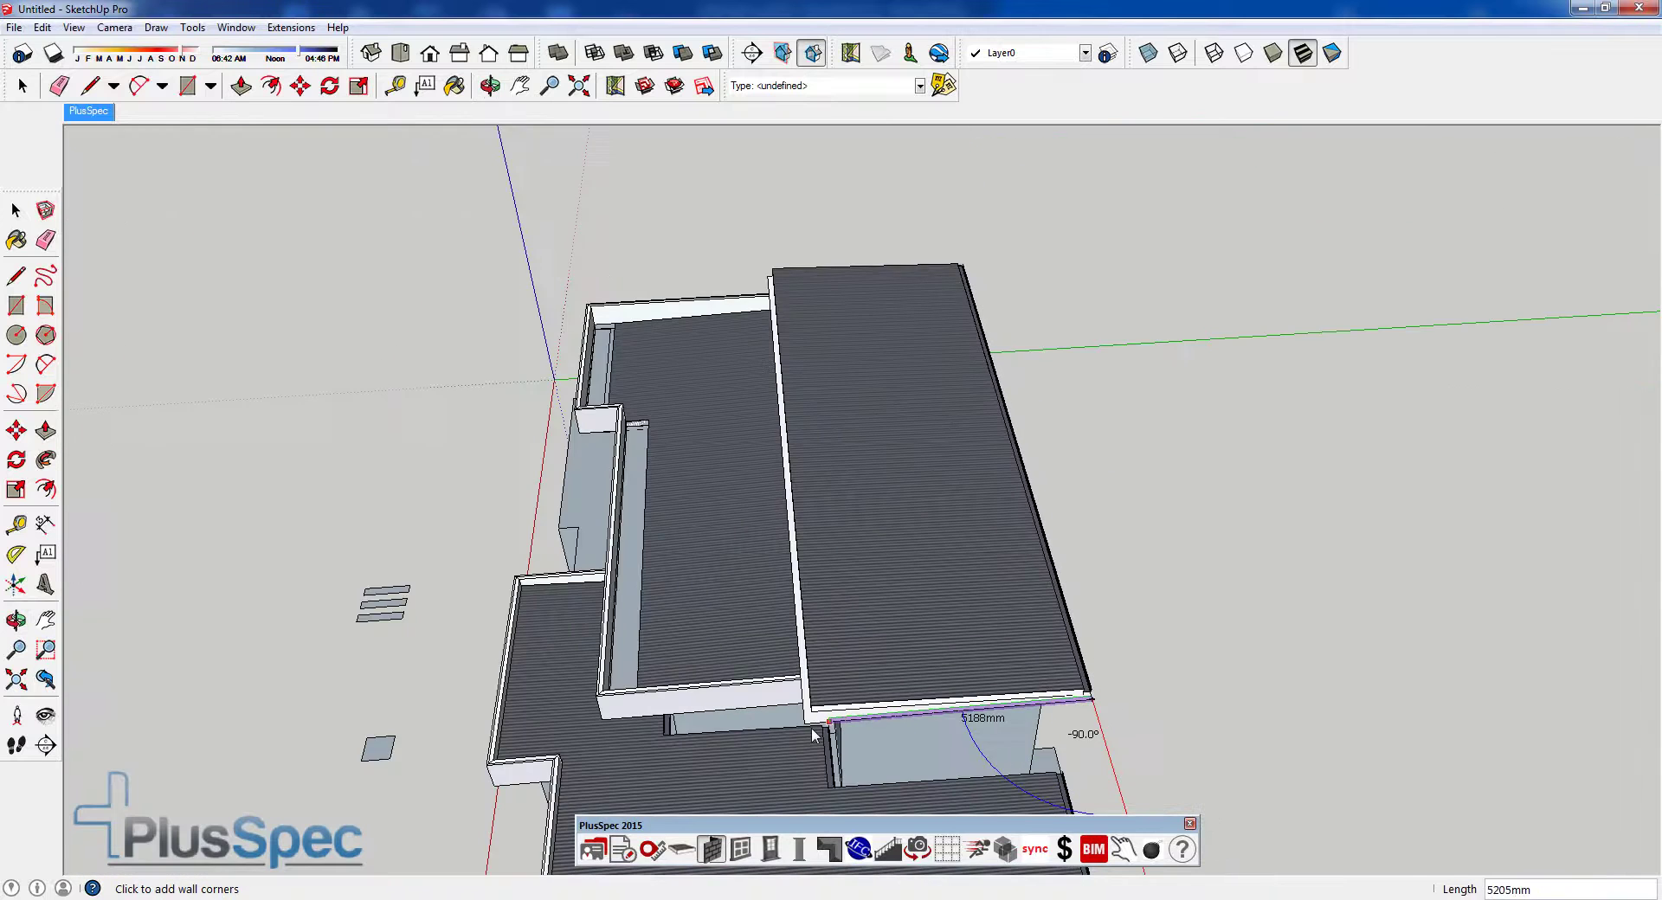
pyautogui.moveTo(812, 734); pyautogui.dragTo(948, 714, button='middle')
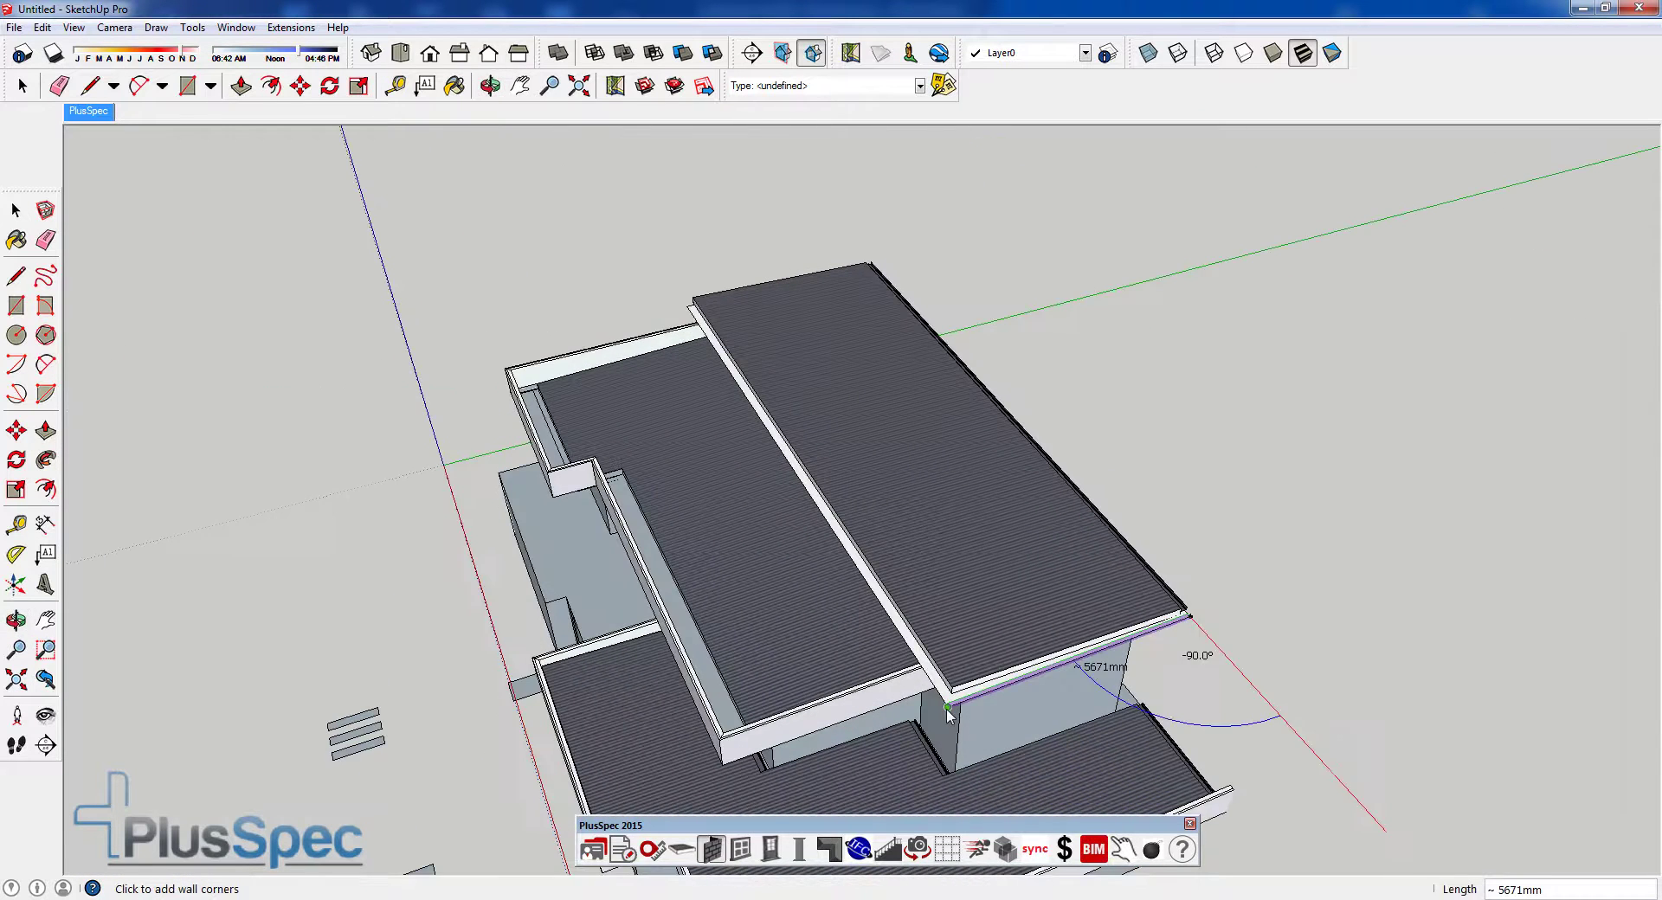
pyautogui.click(948, 714)
# - Finish the parapet loop around the top roof and inspect the walls from a low angle
pyautogui.moveTo(765, 462); pyautogui.dragTo(1113, 582, button='middle')
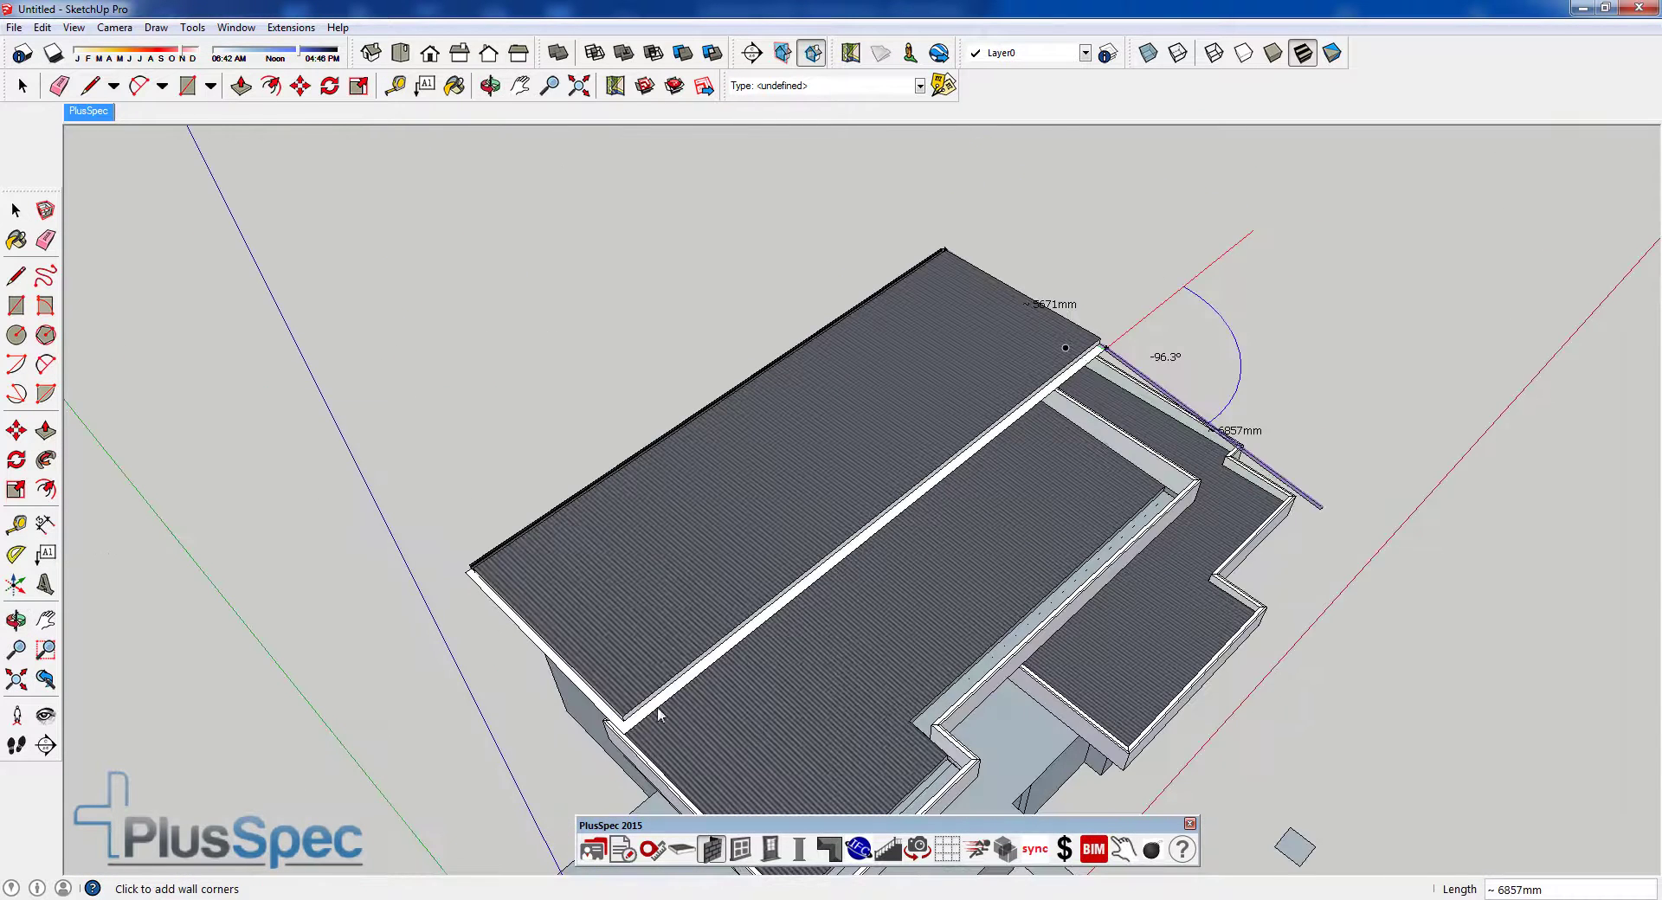
pyautogui.moveTo(464, 606); pyautogui.dragTo(1145, 620, button='middle')
pyautogui.moveTo(857, 546); pyautogui.dragTo(1021, 511, button='middle')
pyautogui.scroll(3, 948, 524)
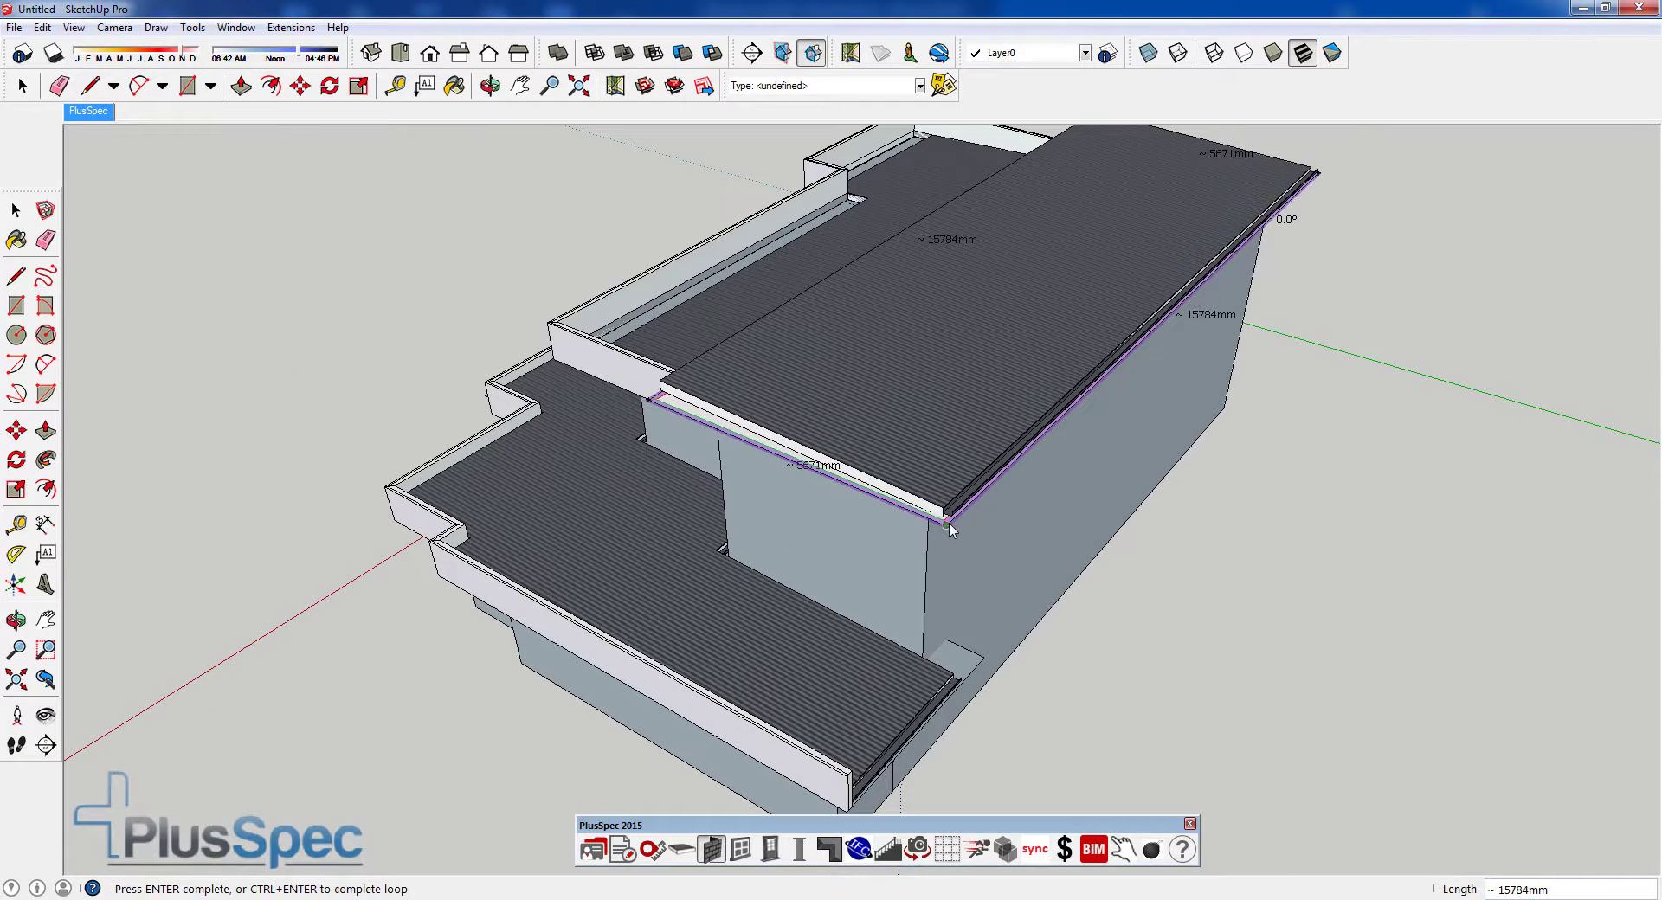
pyautogui.press('Return')
pyautogui.moveTo(952, 524); pyautogui.dragTo(1154, 477, button='middle')
pyautogui.press('space')
pyautogui.click(1169, 570)
pyautogui.moveTo(958, 478)
pyautogui.mouseDown(button='middle')
pyautogui.moveTo(920, 496)
pyautogui.moveTo(740, 485)
pyautogui.moveTo(1206, 548)
pyautogui.moveTo(1177, 594)
pyautogui.moveTo(938, 501)
pyautogui.moveTo(982, 486)
pyautogui.moveTo(949, 487)
pyautogui.mouseUp(button='middle')
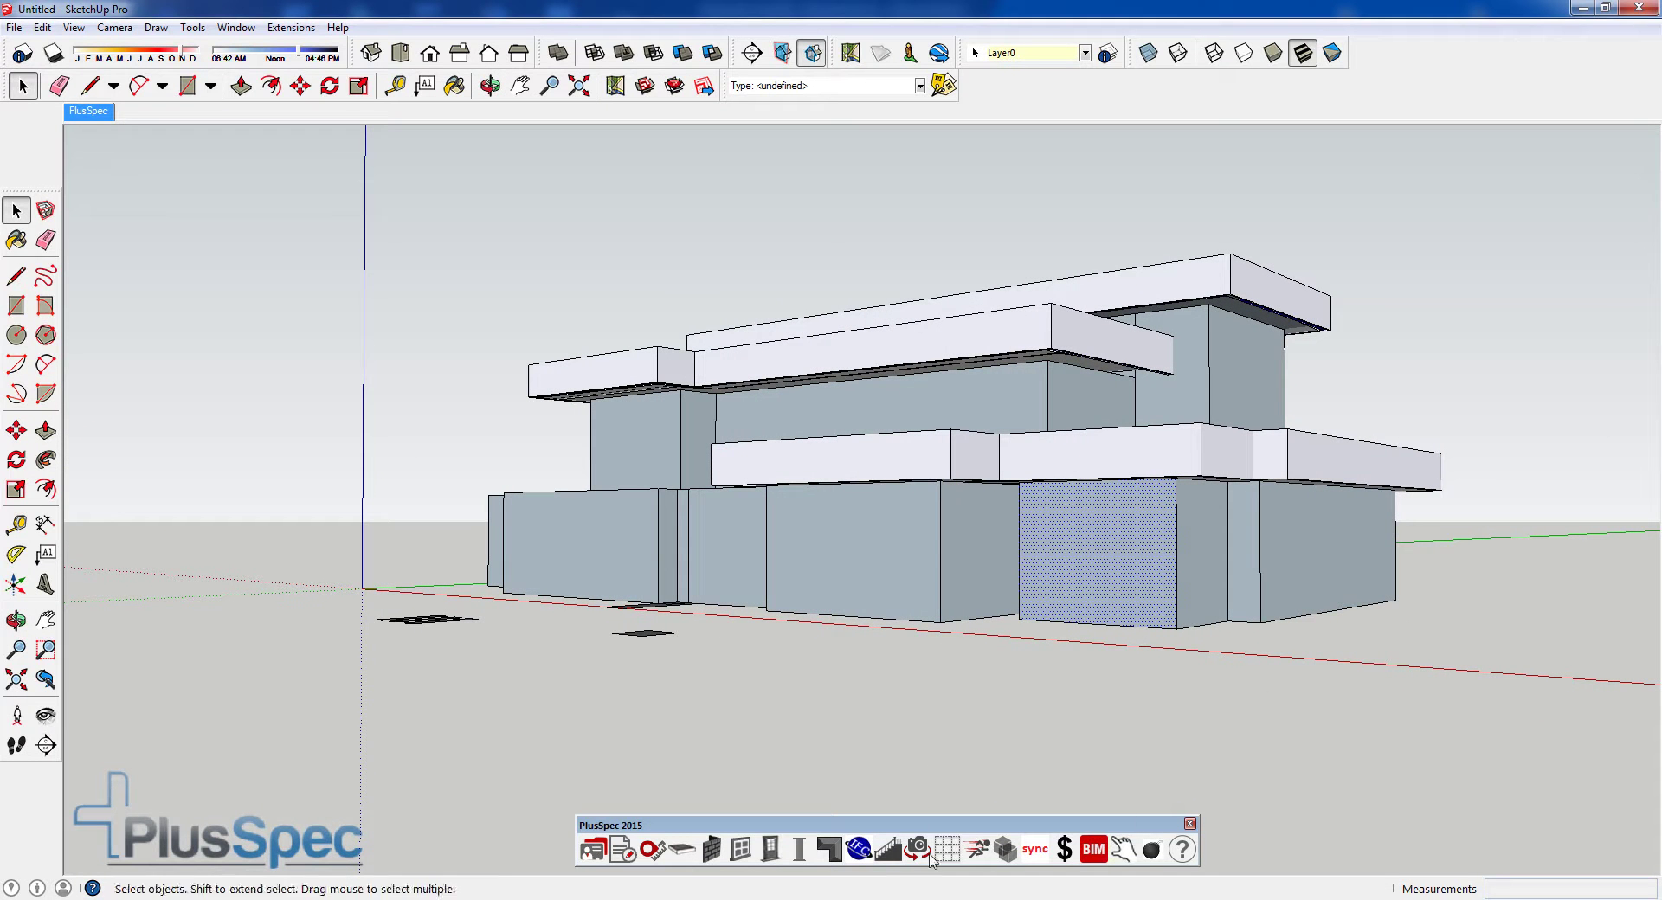